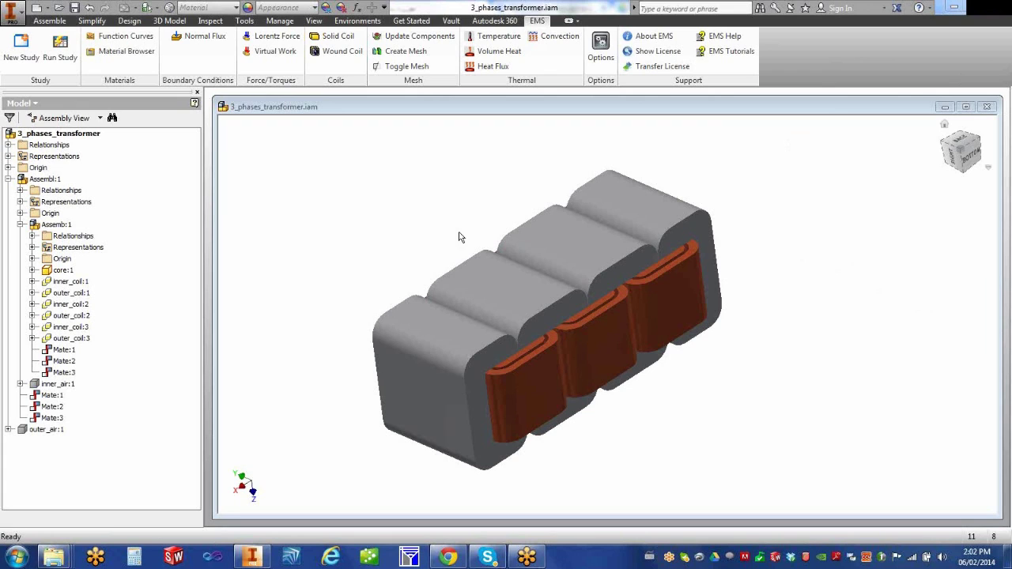
left_click(568, 247)
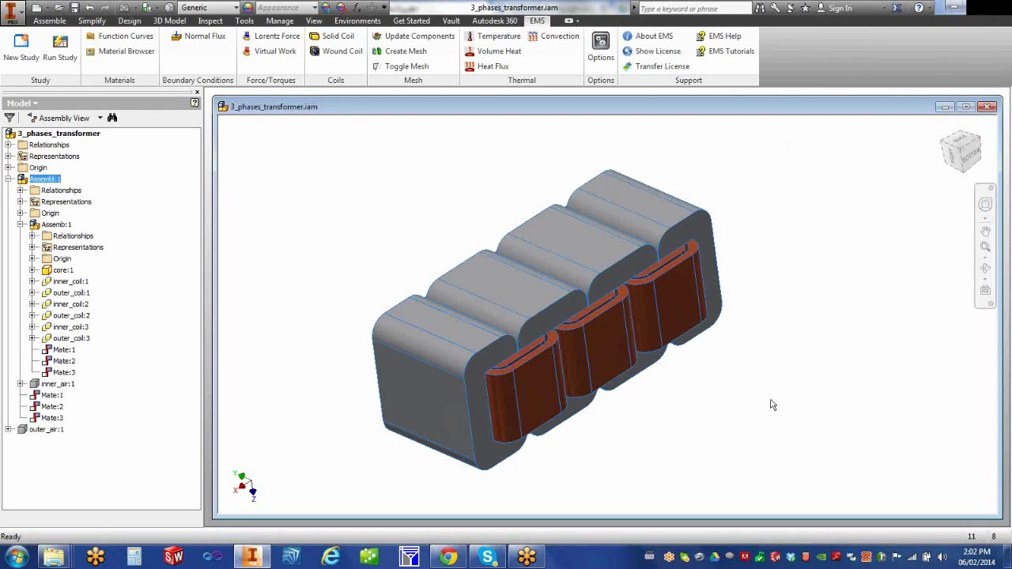
left_click(392, 211)
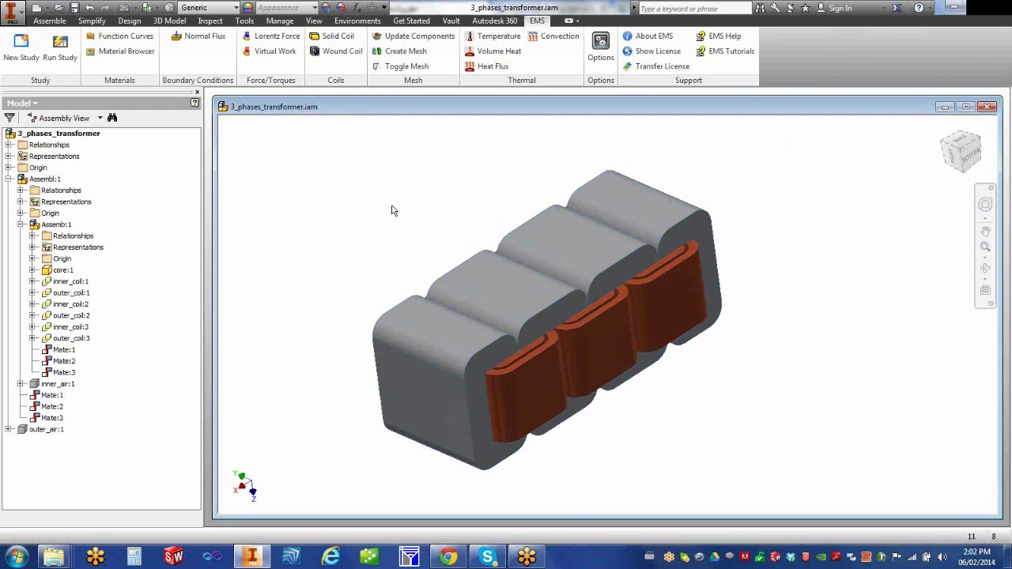
Switch the browser to the EMS Feature Manager and look through the contents of Study2.
left_click(36, 104)
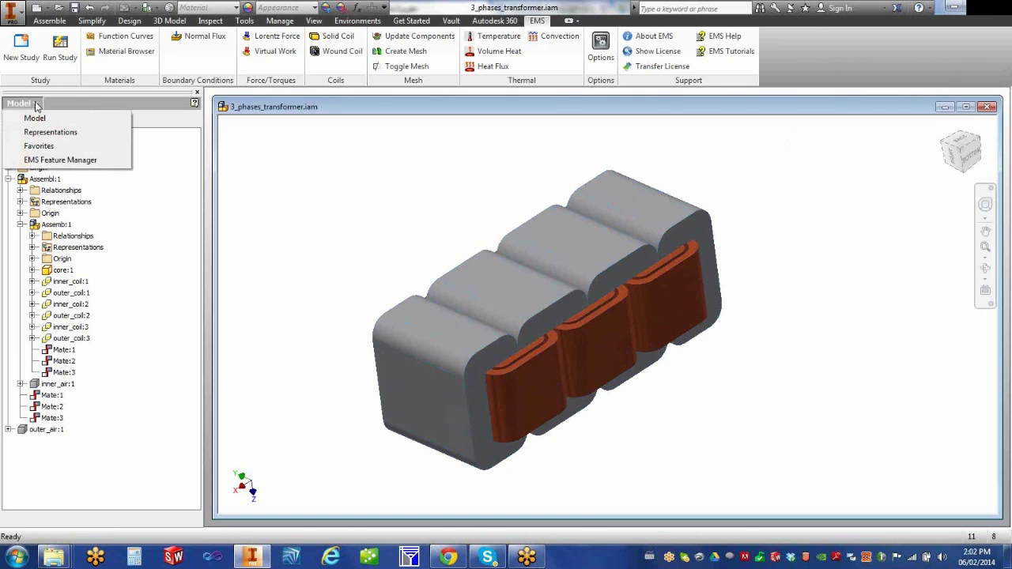
left_click(56, 161)
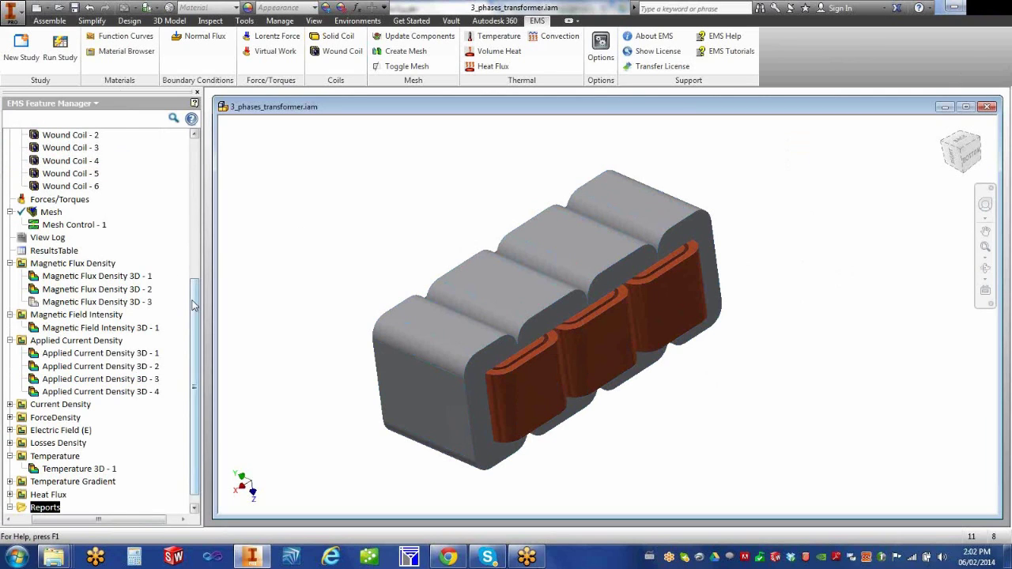
left_click_drag(195, 305, 208, 149)
left_click(11, 161)
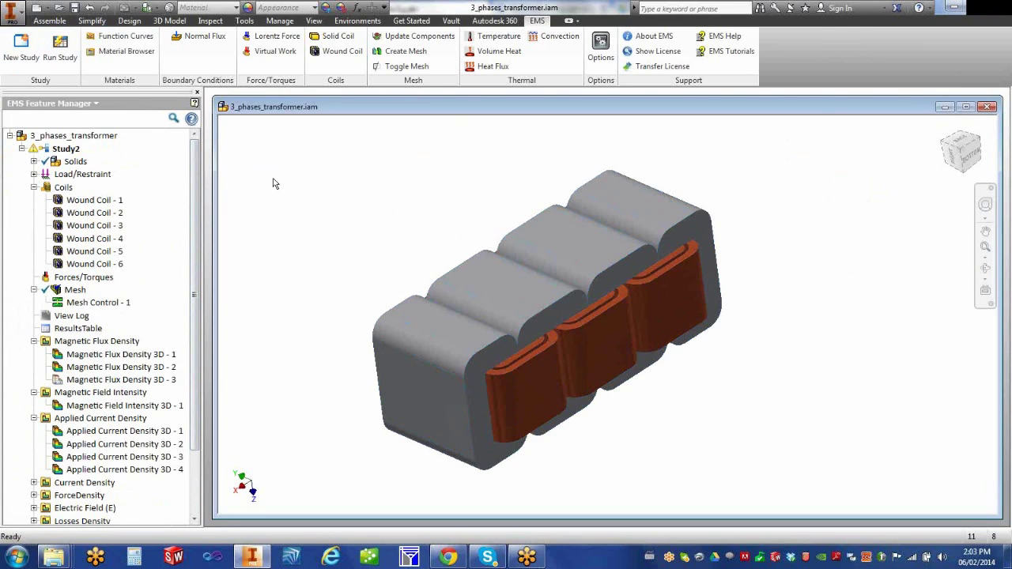
left_click(21, 149)
left_click(21, 150)
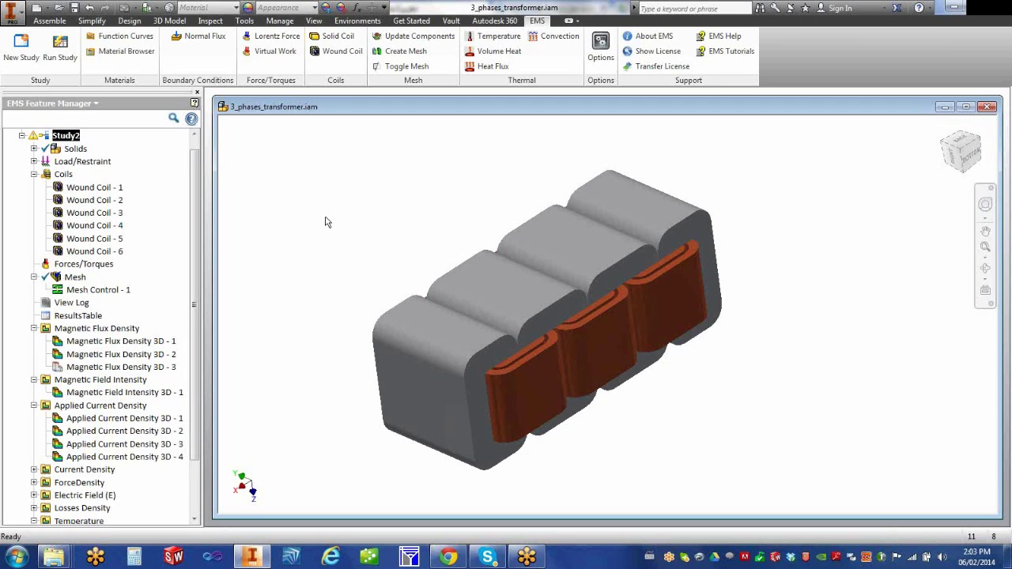
left_click_drag(195, 236, 197, 189)
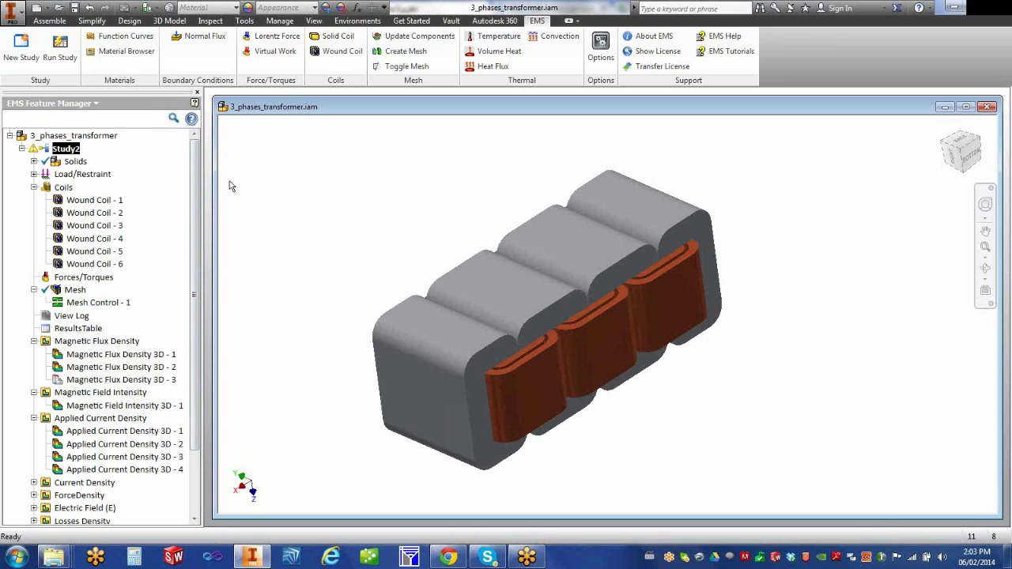
Start a new study and name it MyStudy1.
left_click(22, 47)
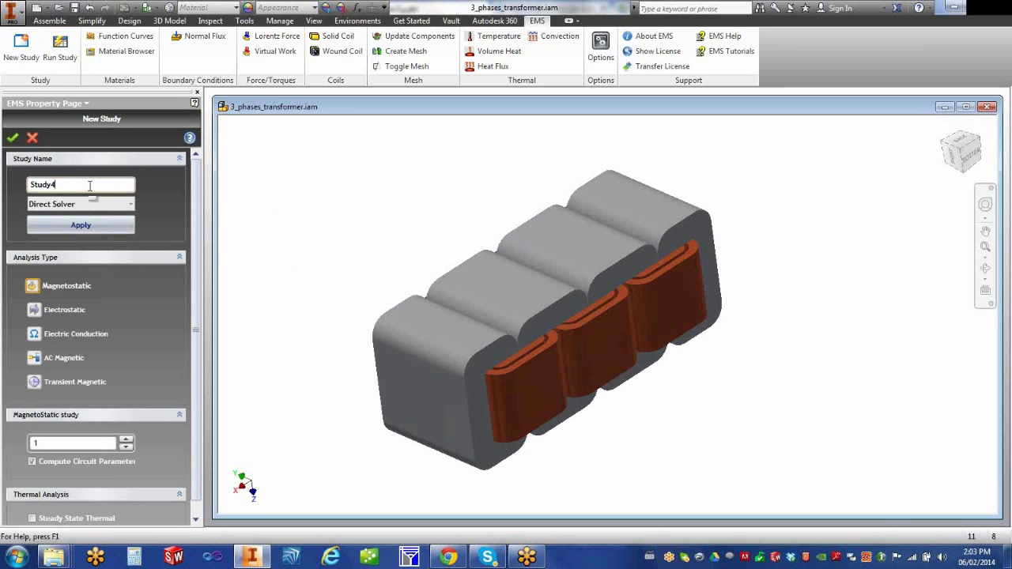
double_click(90, 185)
type("My")
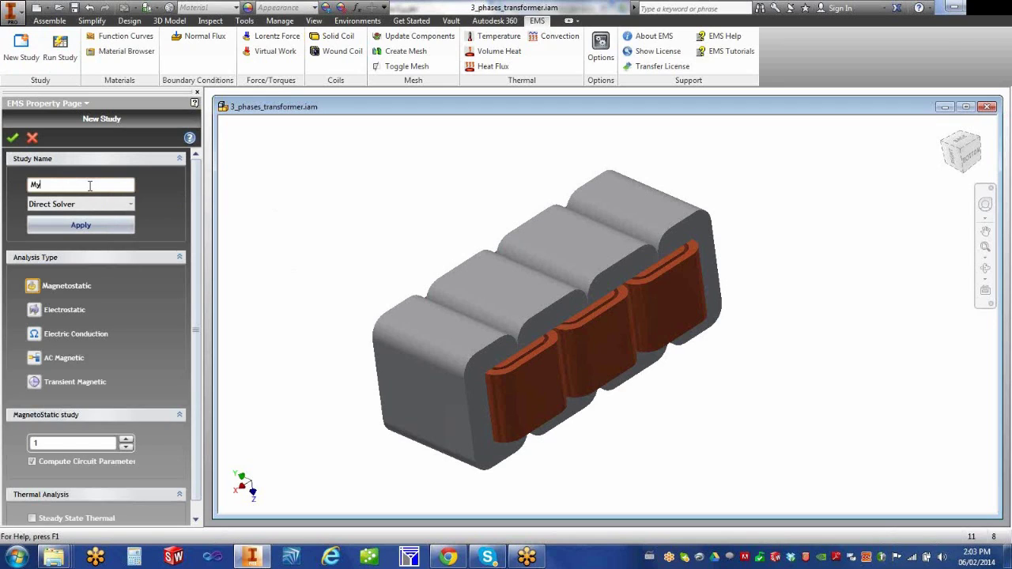
type("Study1")
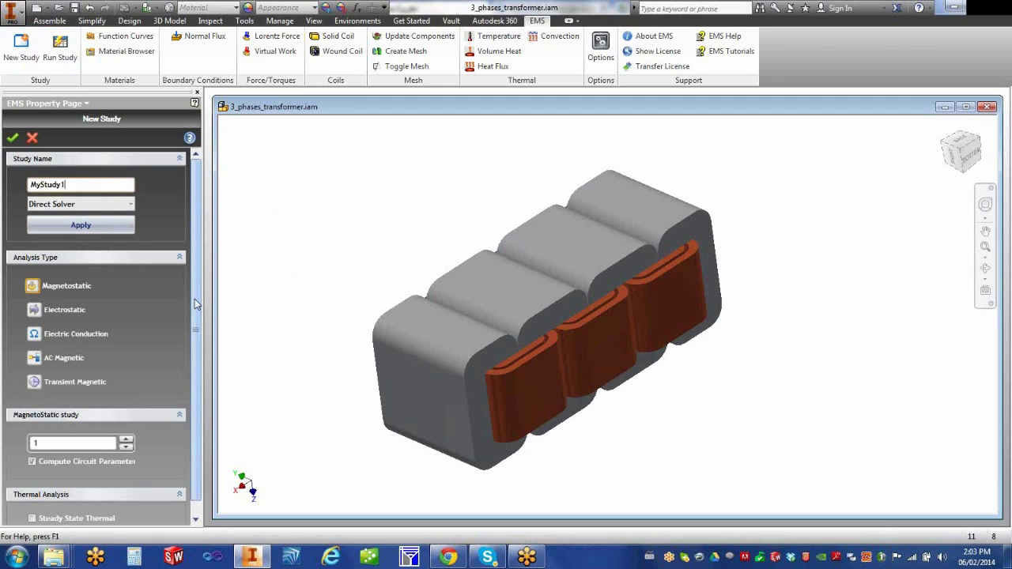
Set the new study's analysis type to AC Magnetic with a frequency of 120 Hz.
left_click_drag(196, 338, 196, 352)
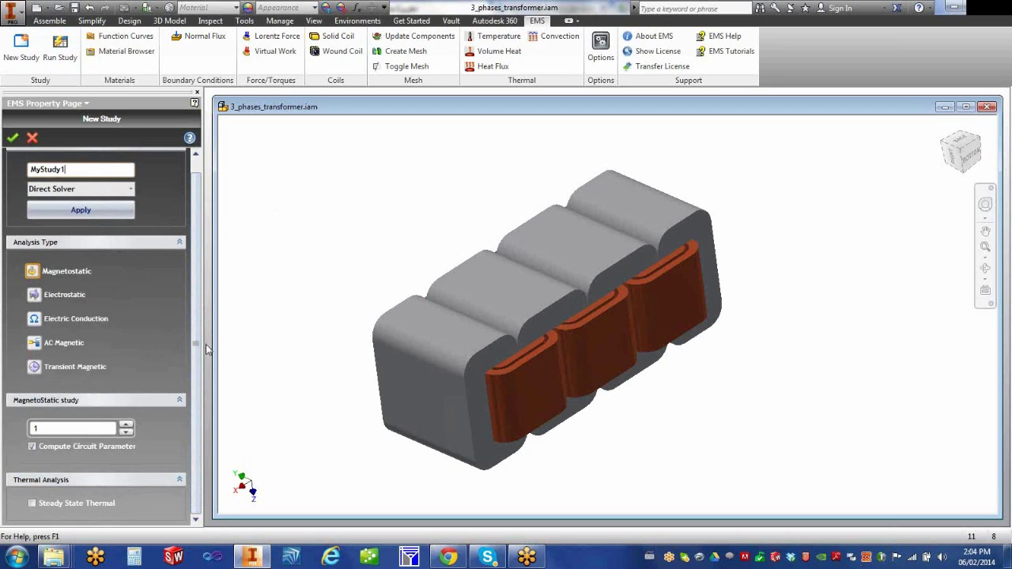
left_click(52, 345)
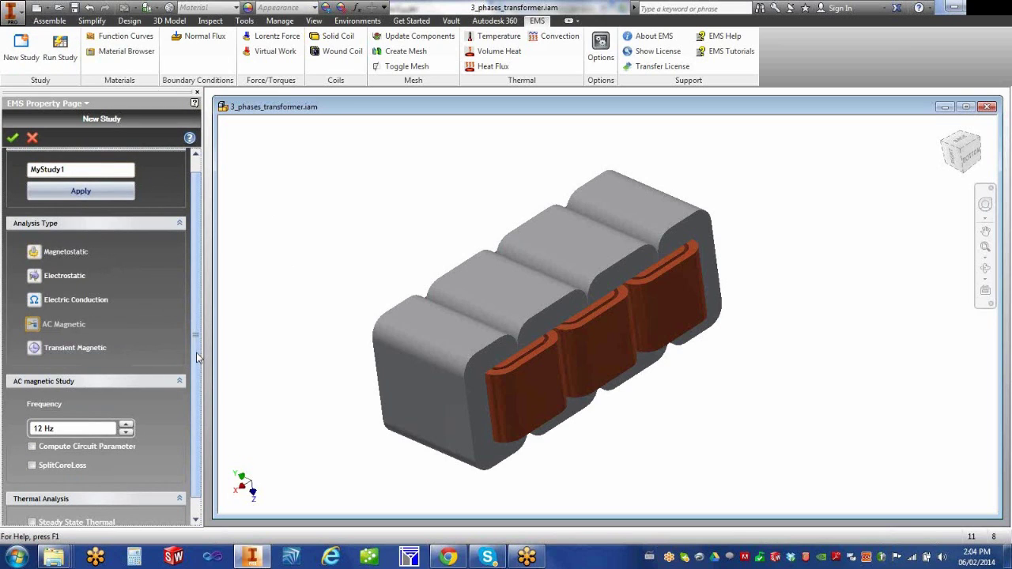
left_click_drag(197, 353, 195, 395)
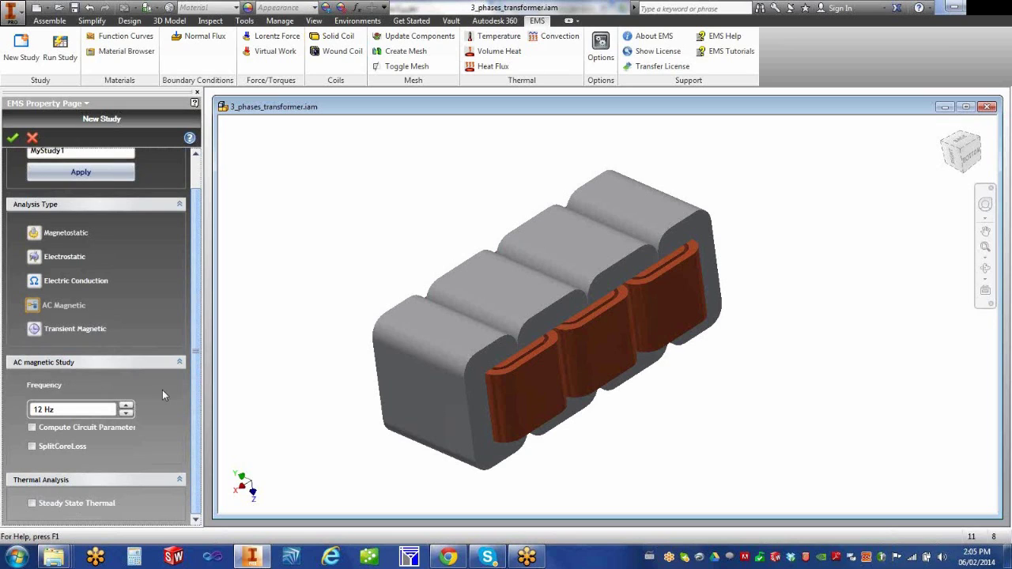
double_click(41, 410)
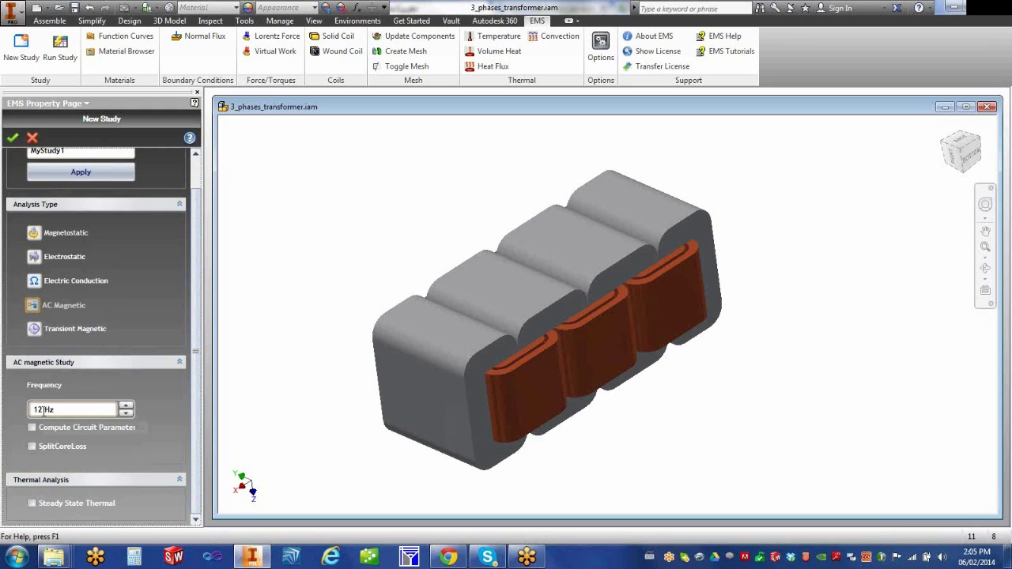
left_click(78, 409)
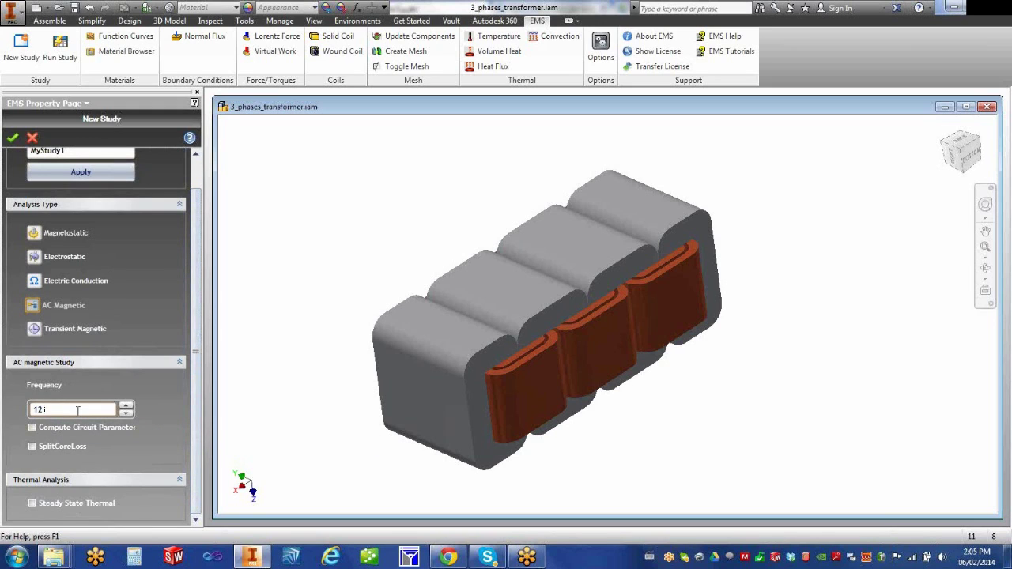
type("0")
Enable Compute Circuit Parameter, SplitCoreLoss and Steady State Thermal, and create the study with these settings.
left_click(31, 428)
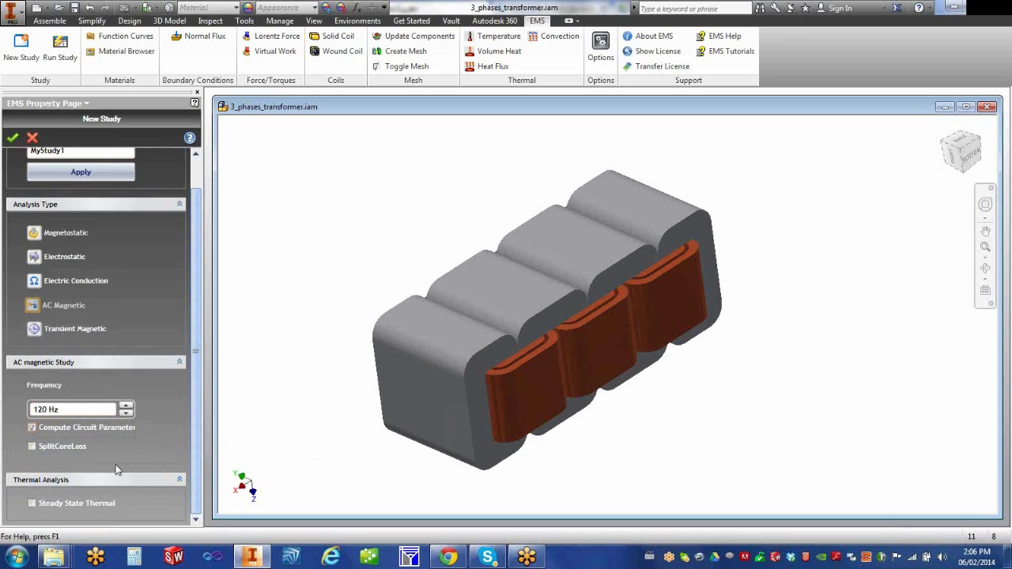
left_click(32, 448)
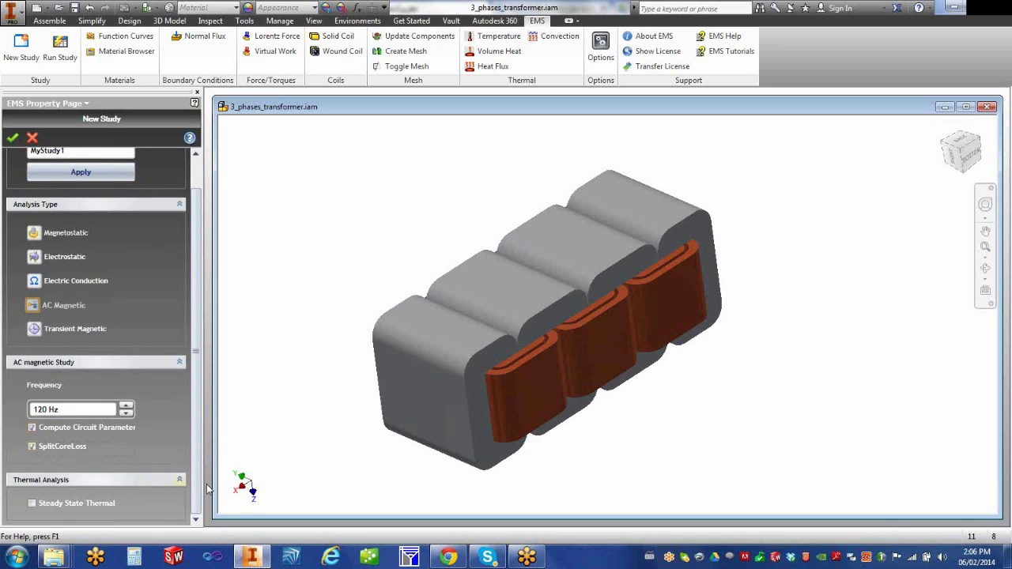
left_click(32, 504)
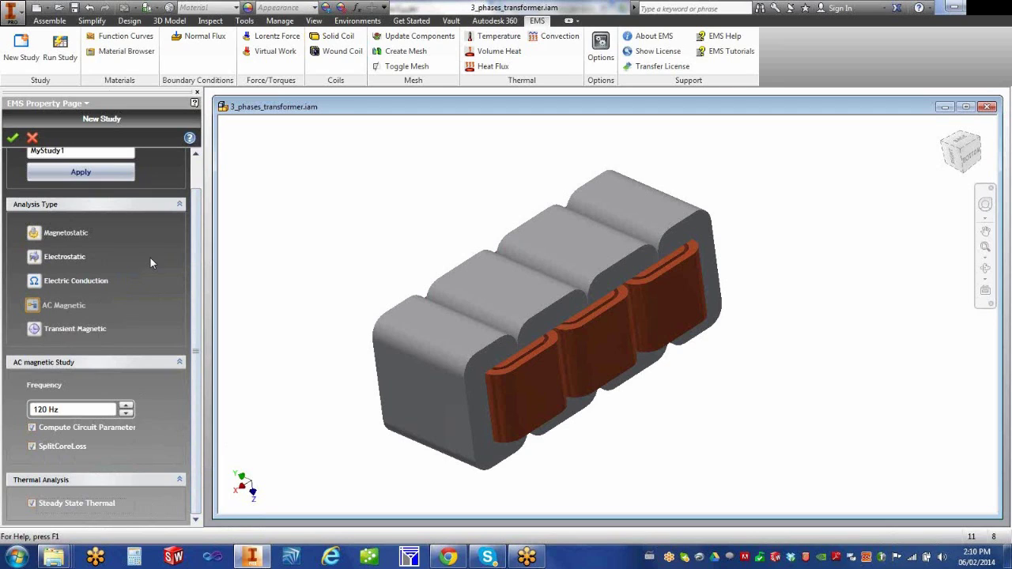
left_click(73, 172)
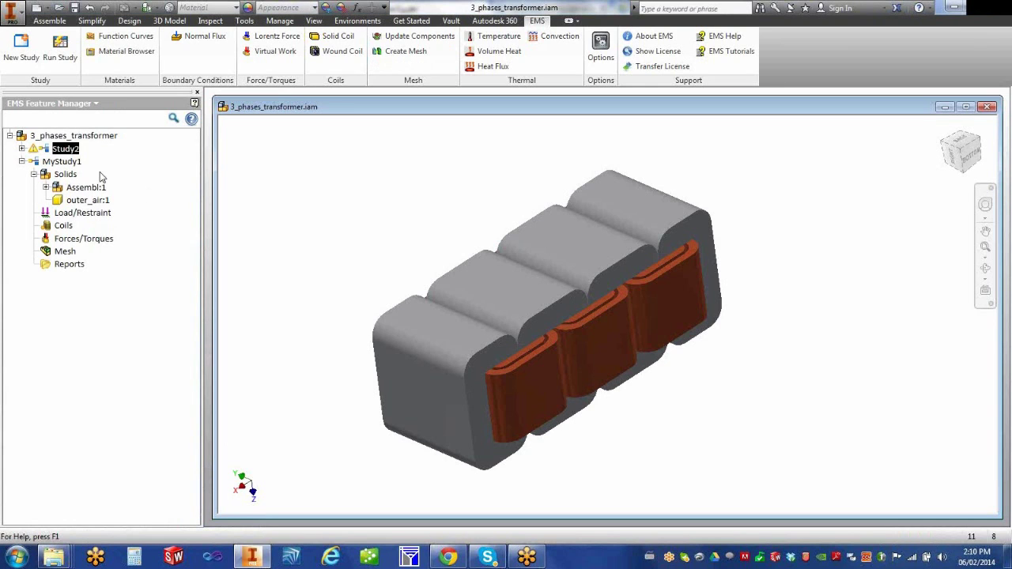
Expand the nested assemblies under MyStudy1's solids and open the material database for core:1.
mouse_move(68, 170)
left_click(46, 188)
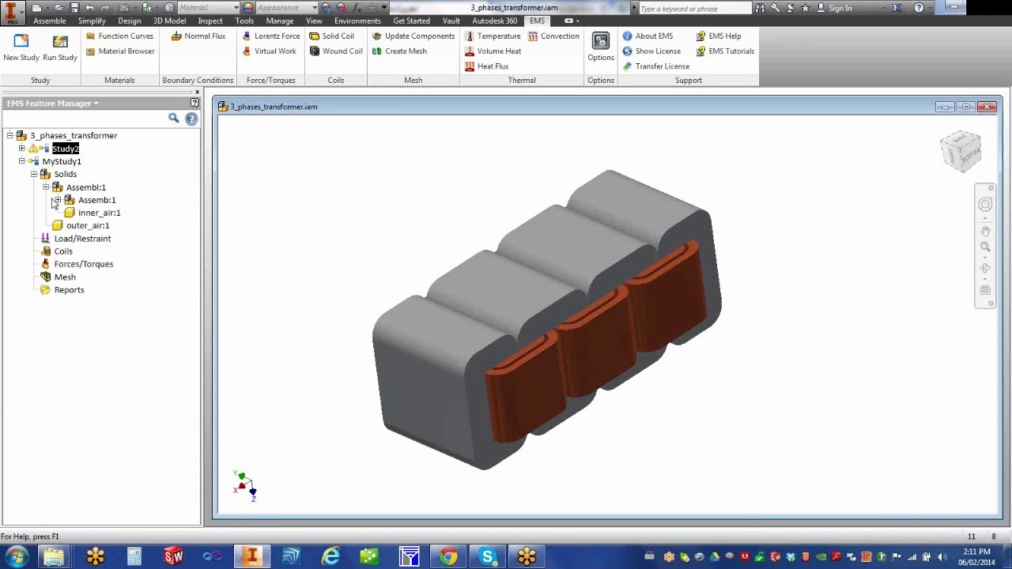
left_click(58, 200)
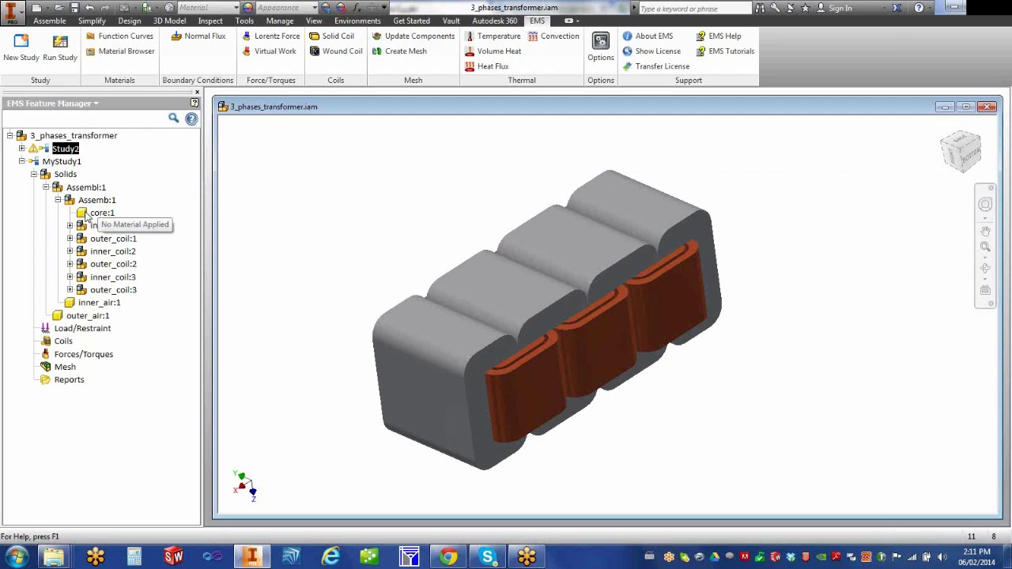
left_click(101, 213)
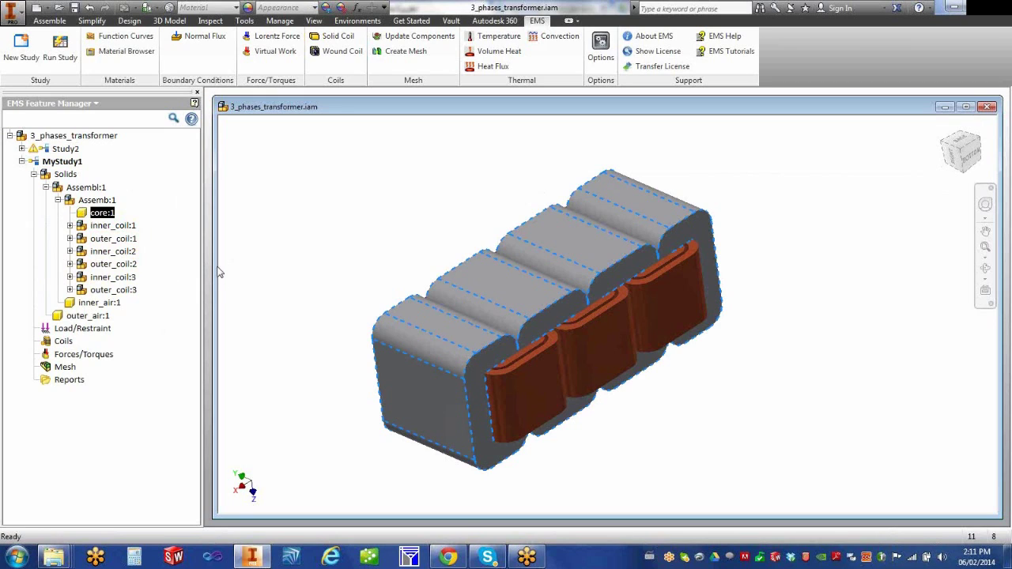
right_click(103, 215)
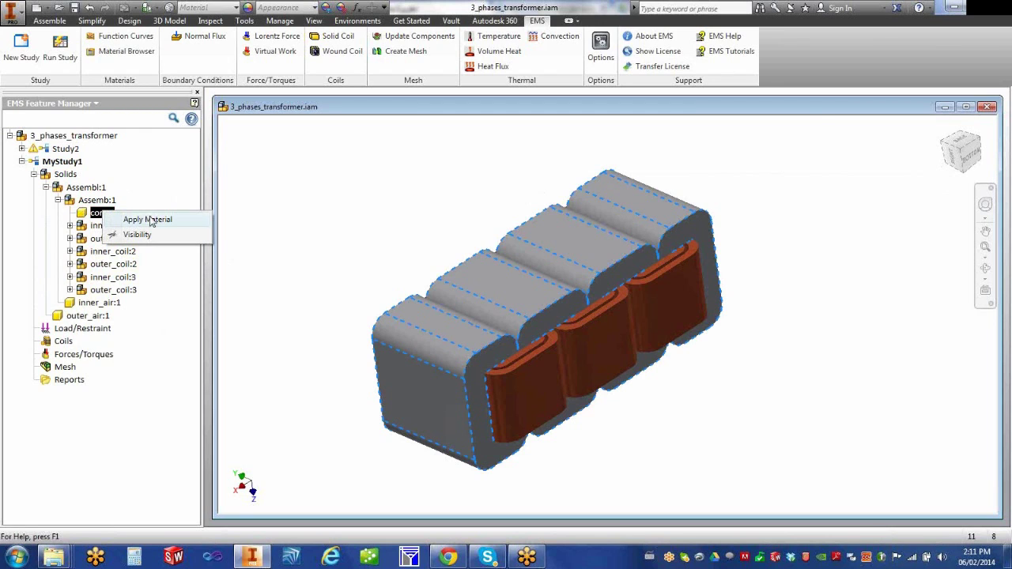
left_click(150, 221)
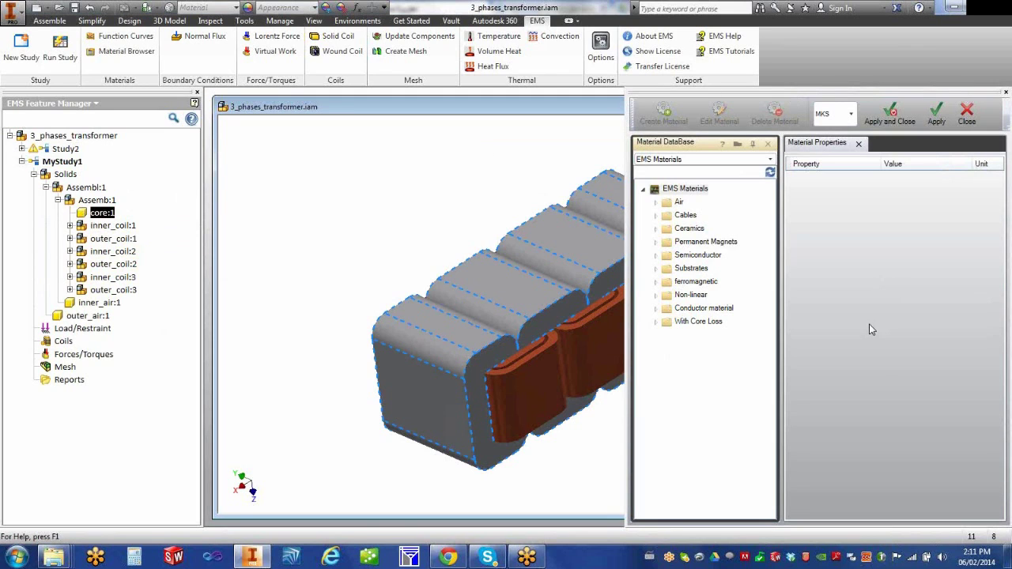
Keep the EMS Materials library and choose M27 @ 0.36 mm (60Hz) from its With Core Loss materials.
left_click(770, 159)
left_click(770, 160)
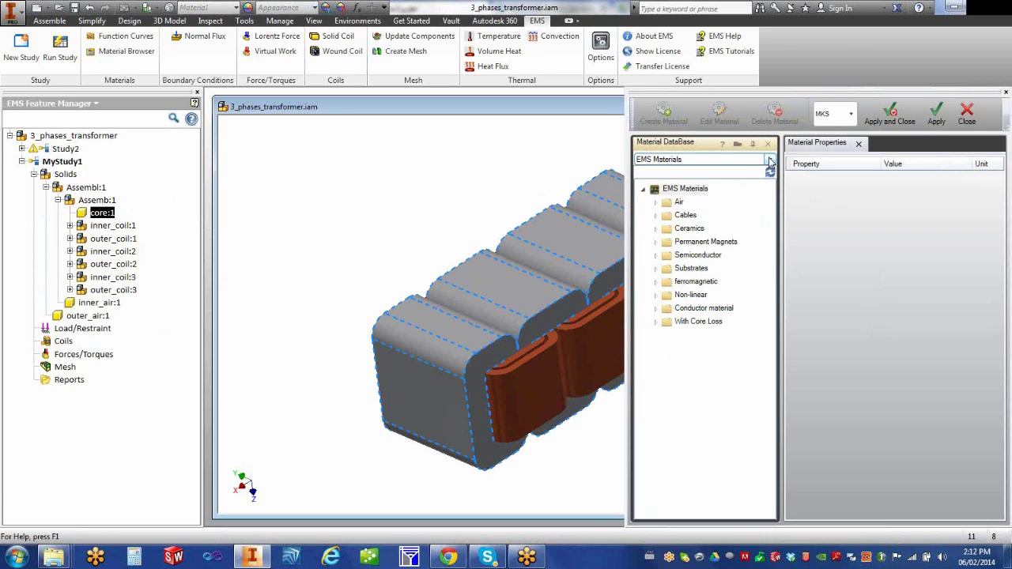
left_click(770, 161)
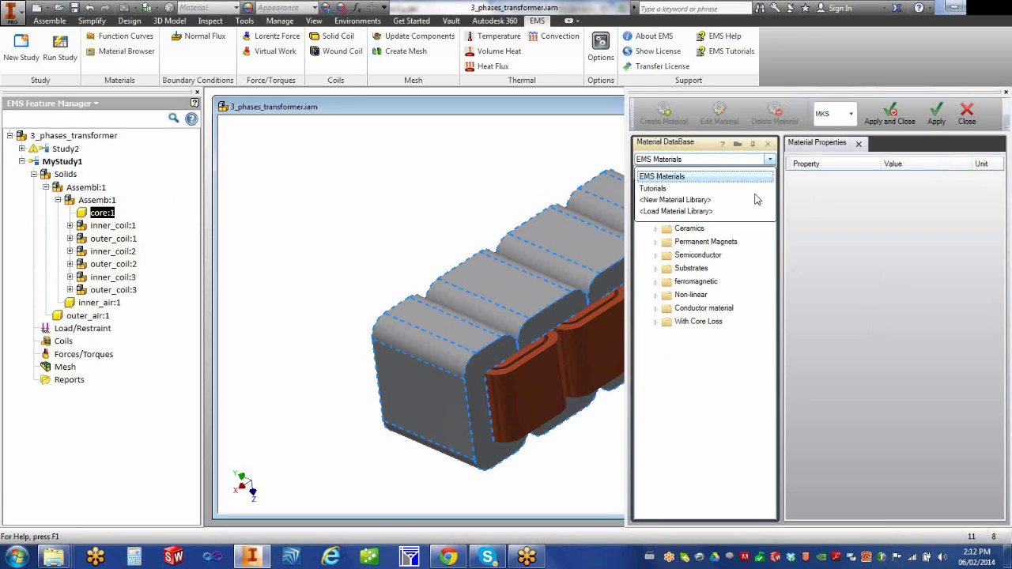
left_click(747, 93)
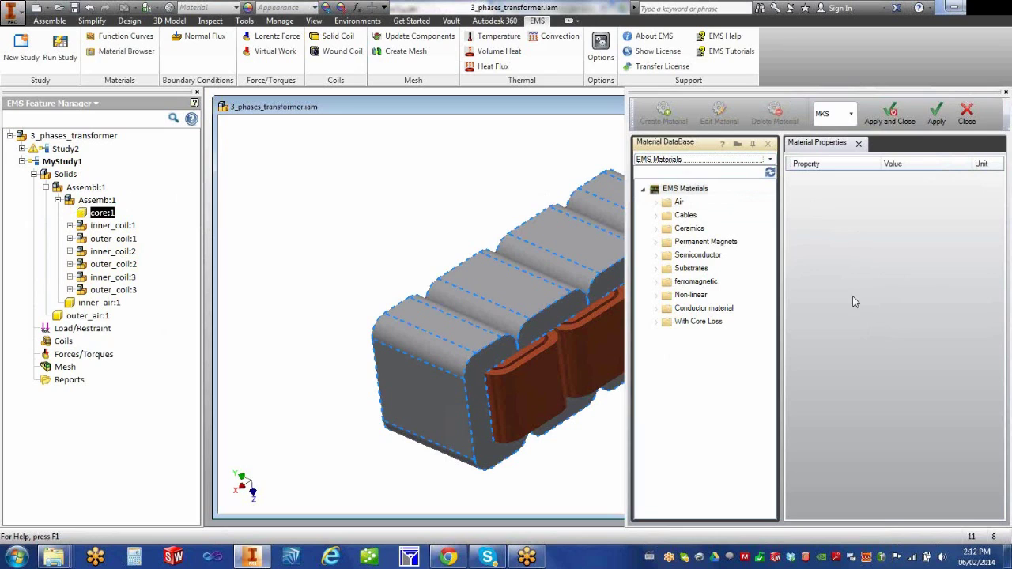
left_click(656, 323)
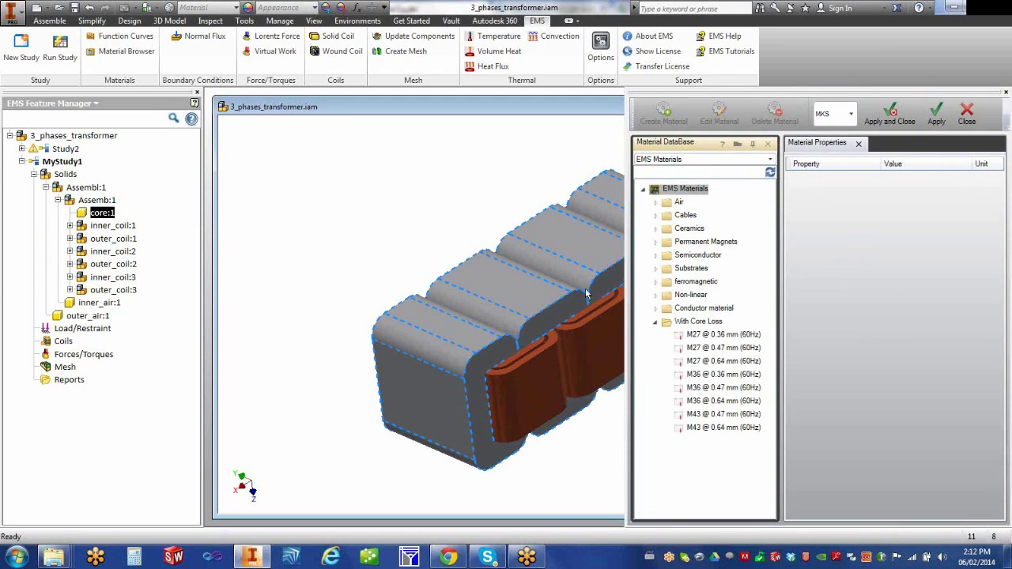
left_click(697, 339)
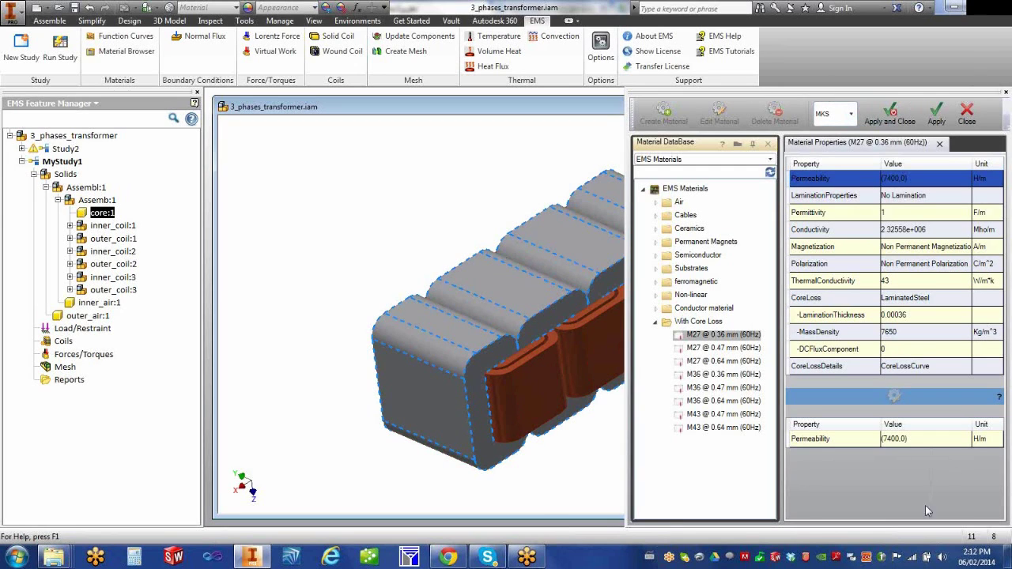
Widen the material browser, examine the M27 core loss curve, and apply the material to core:1.
left_click_drag(543, 174, 488, 174)
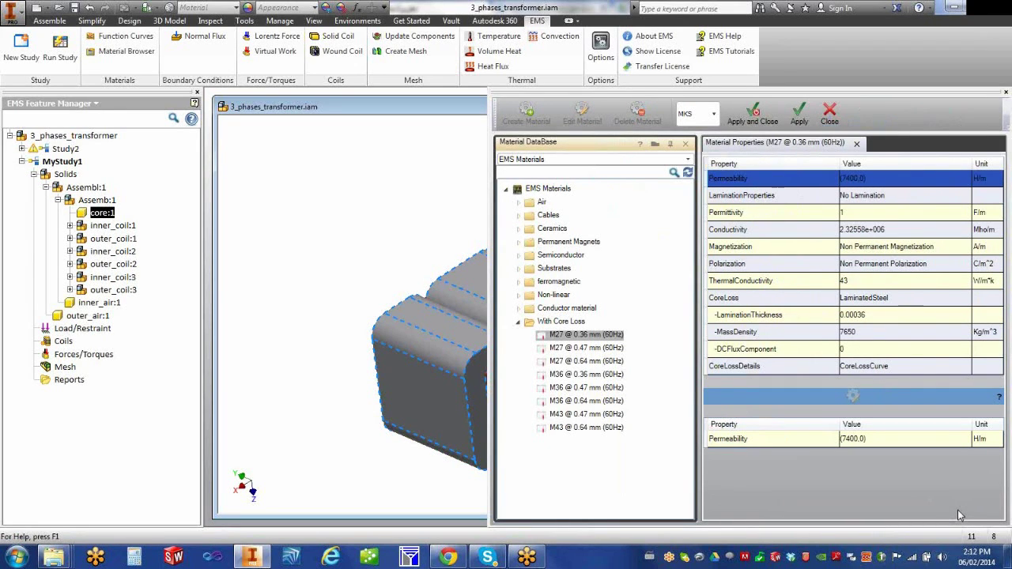
left_click(843, 368)
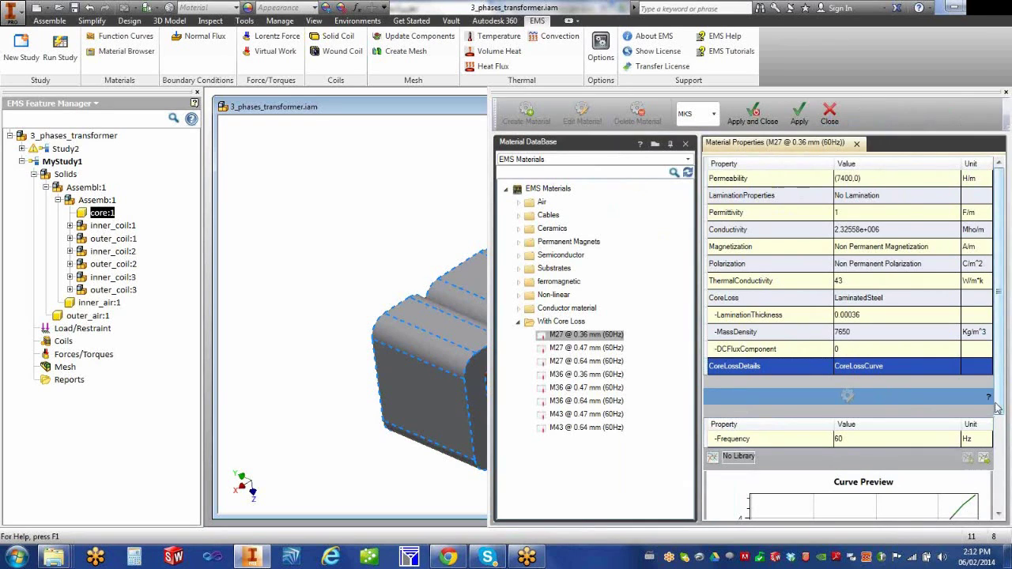
left_click_drag(999, 408, 1006, 491)
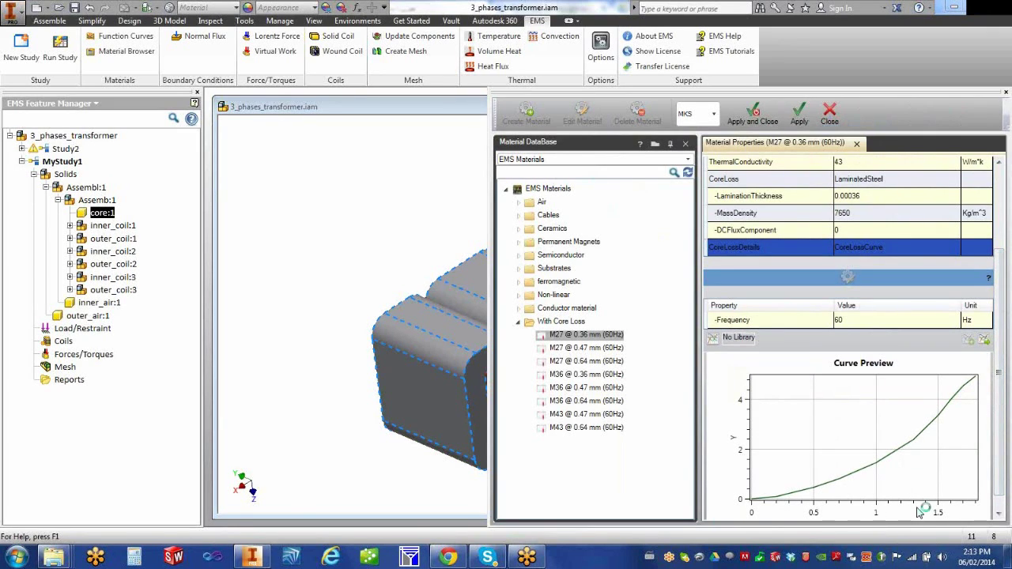
left_click_drag(998, 427, 1010, 319)
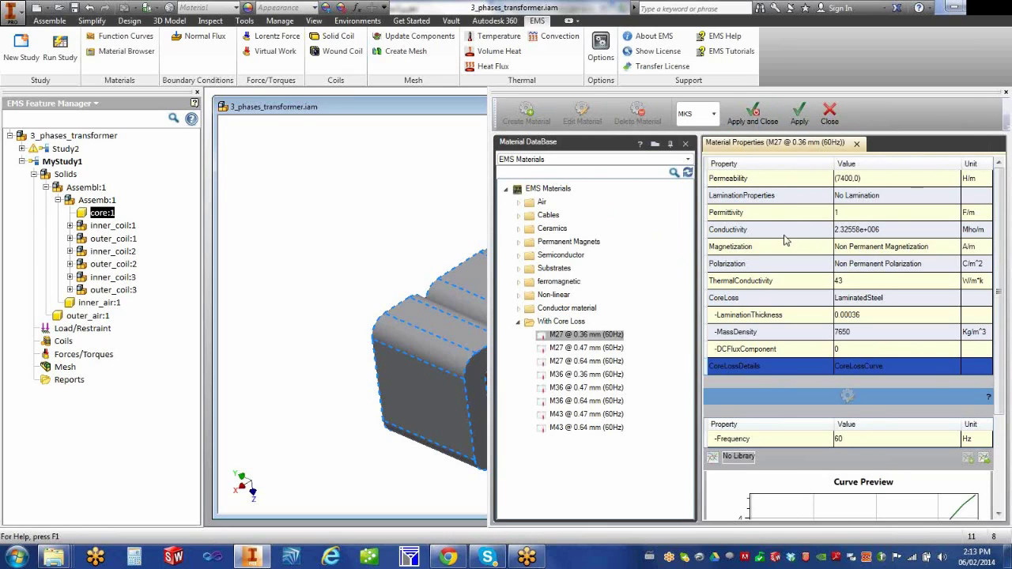
left_click(798, 119)
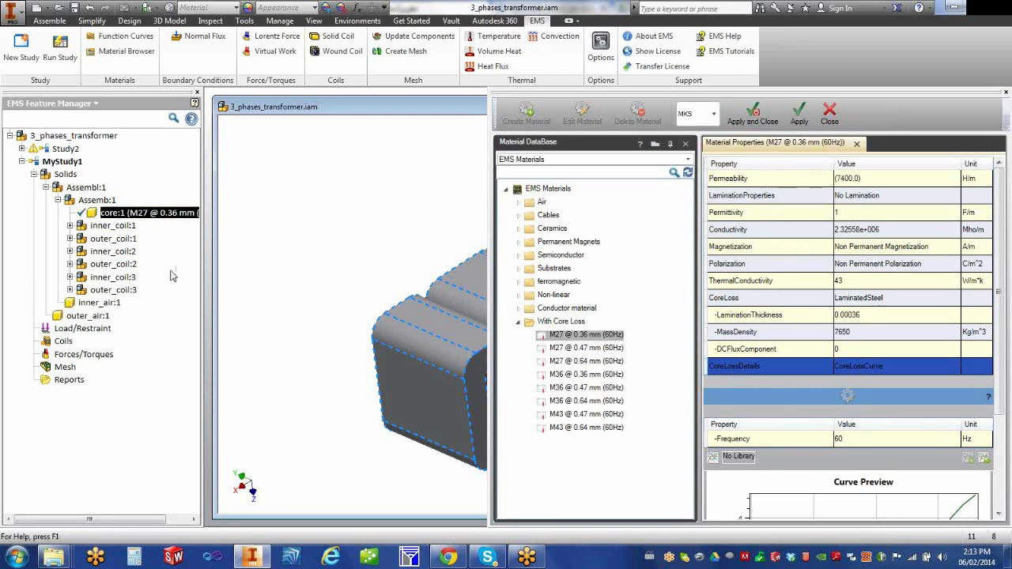
Expand inner_coil:1 and apply Copper from the Conductor material folder to its Solid2.
left_click(71, 227)
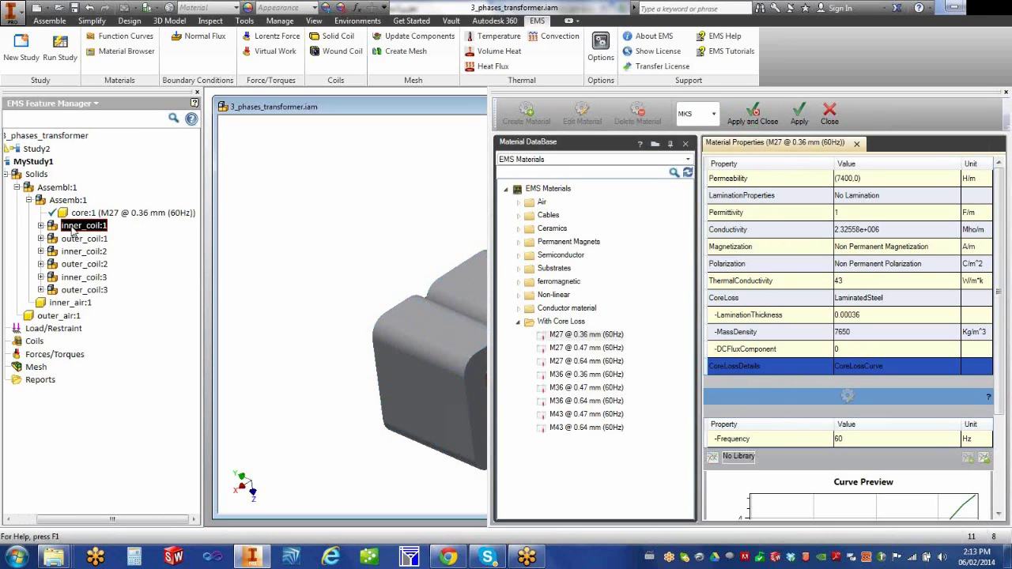
left_click(41, 227)
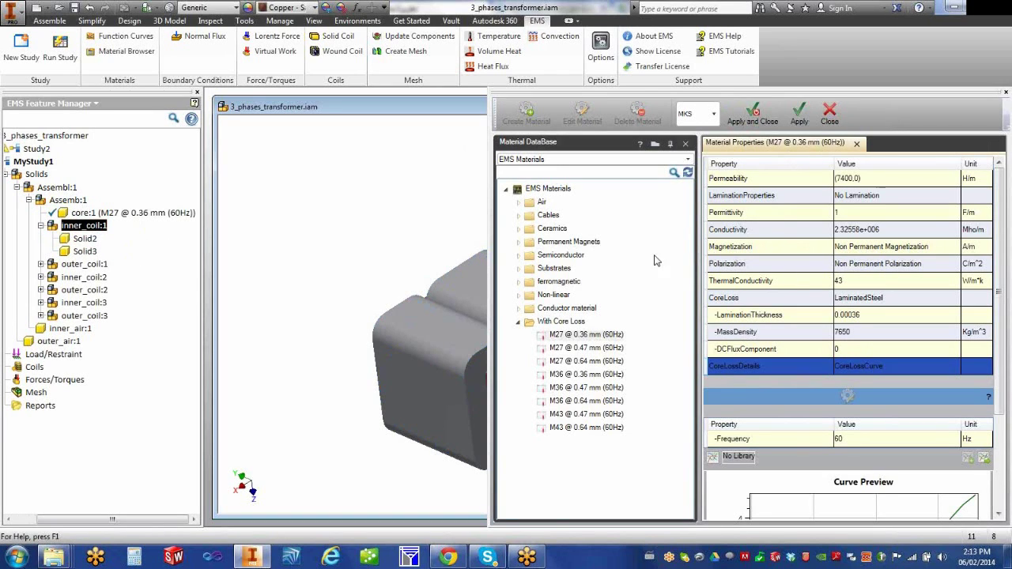
left_click(82, 242)
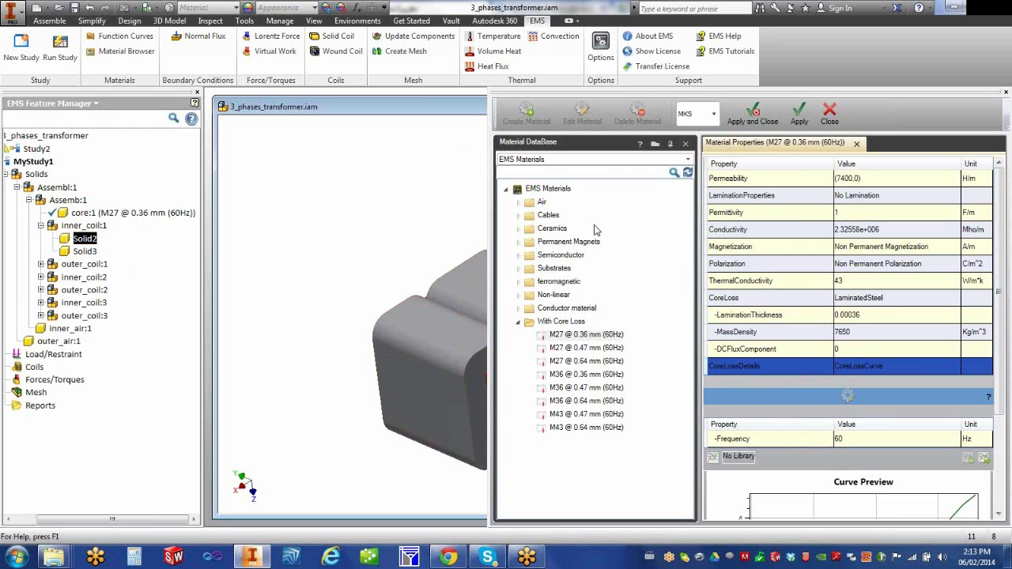
left_click(520, 309)
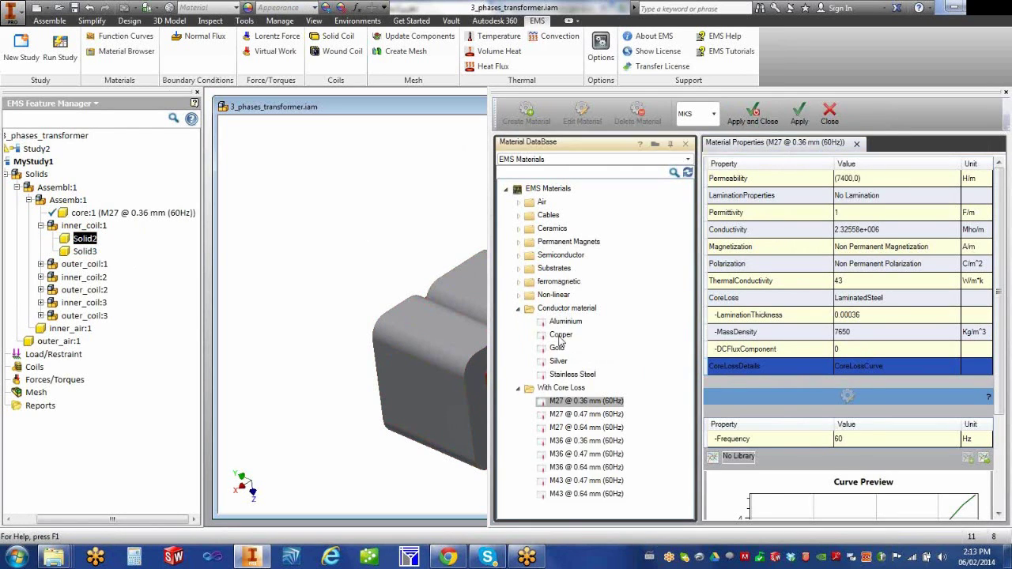
left_click(561, 335)
left_click(799, 116)
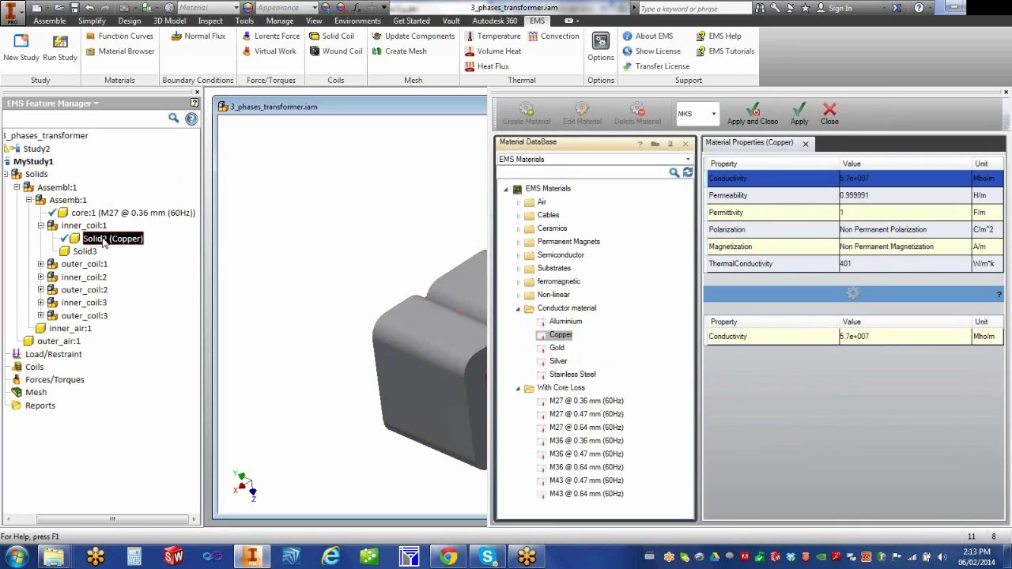
Copy the Copper material onto Solid3 of inner_coil:1 and onto Solid2 and Solid3 of outer_coil:1.
mouse_move(102, 243)
left_click_drag(102, 239, 94, 250)
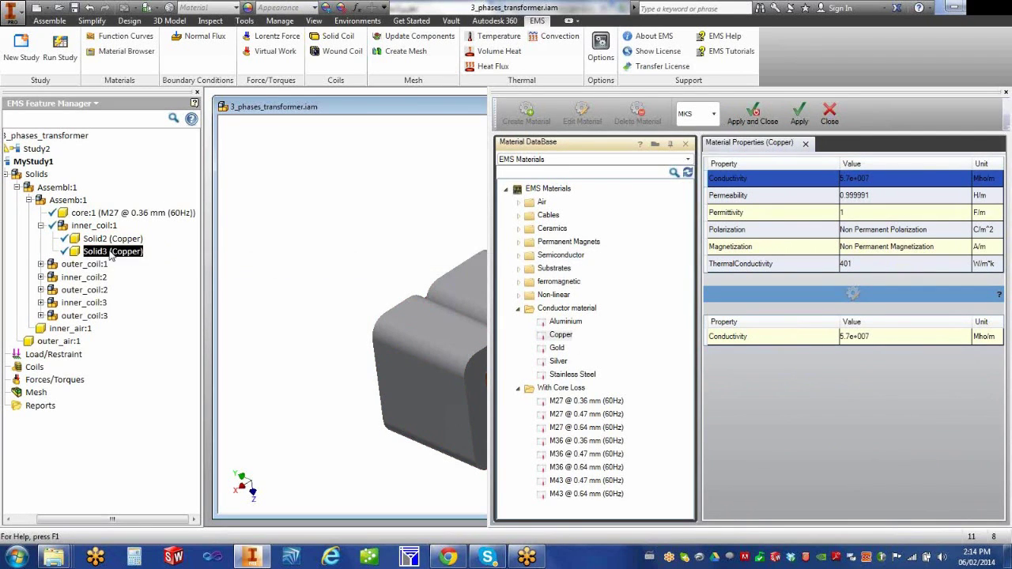
mouse_move(116, 253)
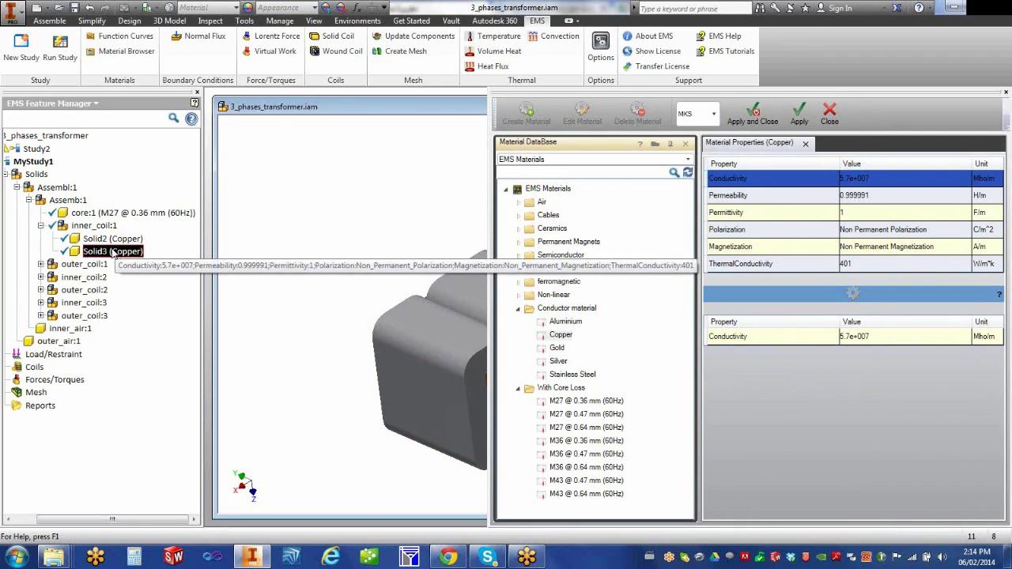
left_click(41, 264)
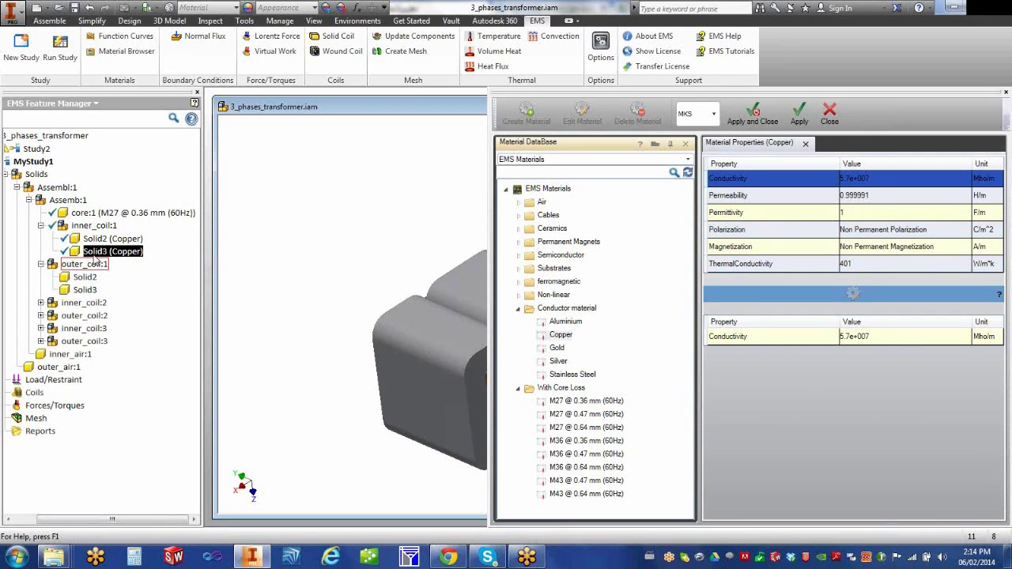
mouse_move(94, 254)
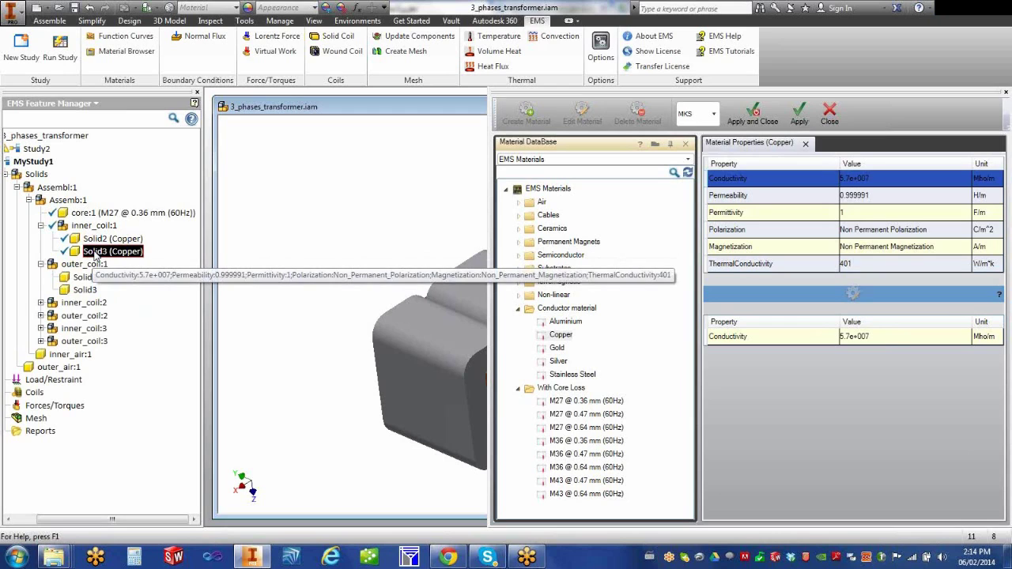
left_click(87, 277)
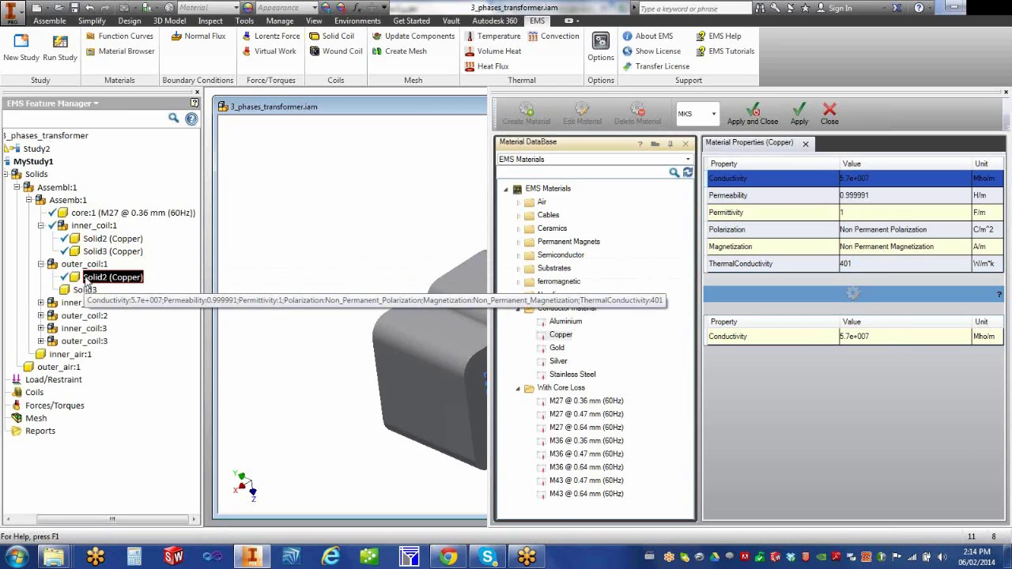
left_click(88, 290)
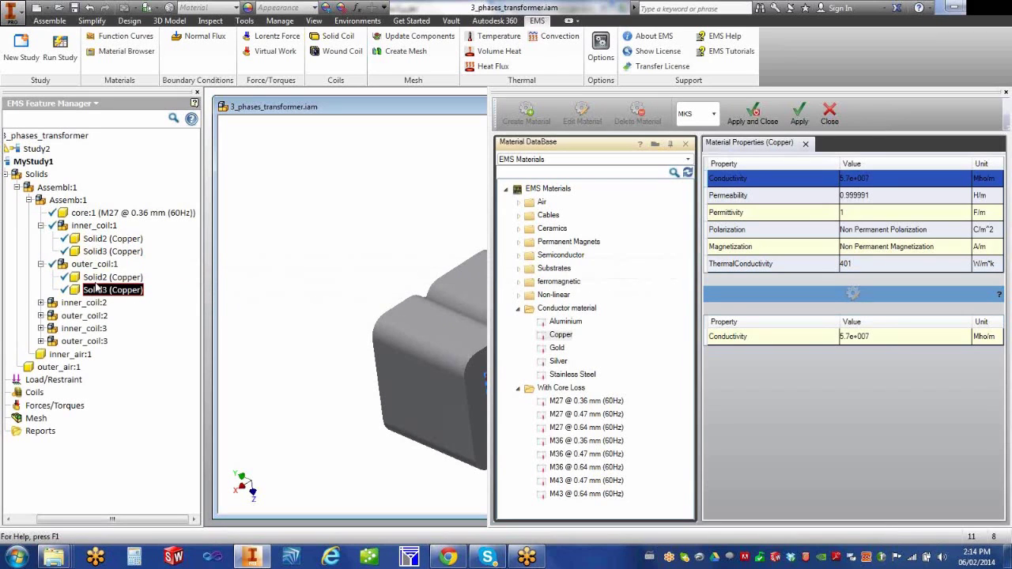
Expand inner_coil:3, apply Air from the Air folder to its Solid2, and close the material browser.
left_click(41, 329)
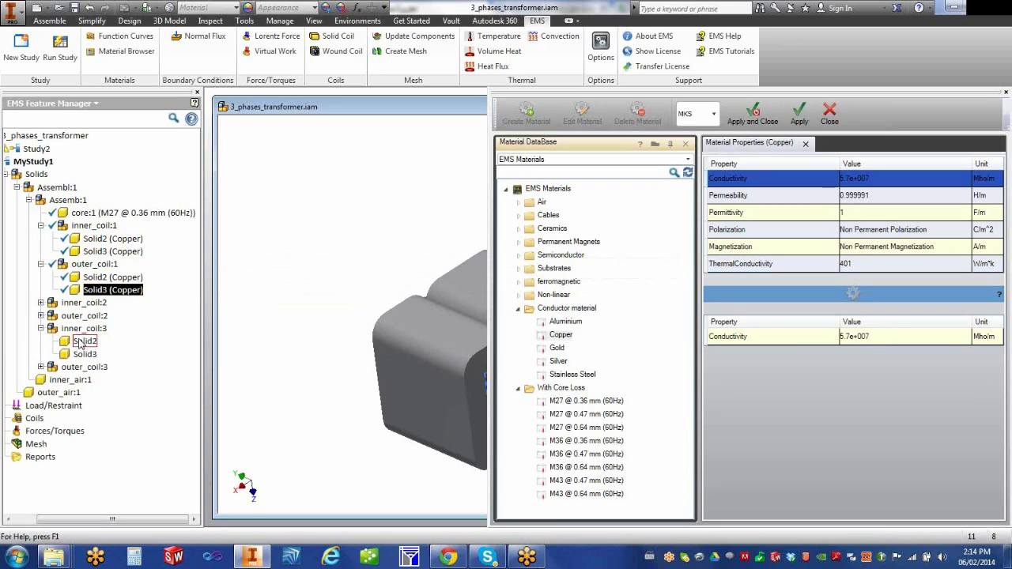
left_click(82, 342)
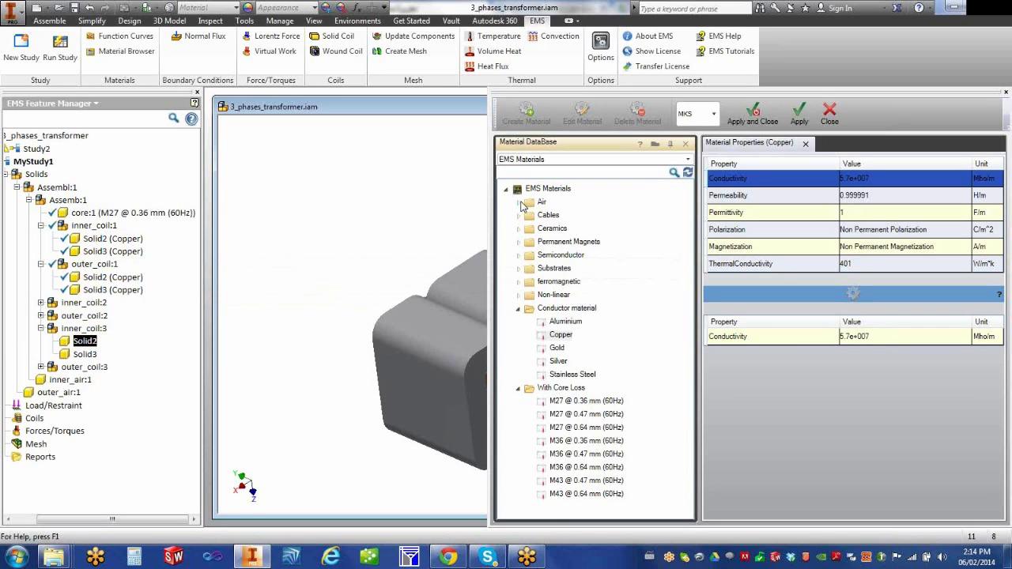
left_click(520, 204)
left_click(552, 216)
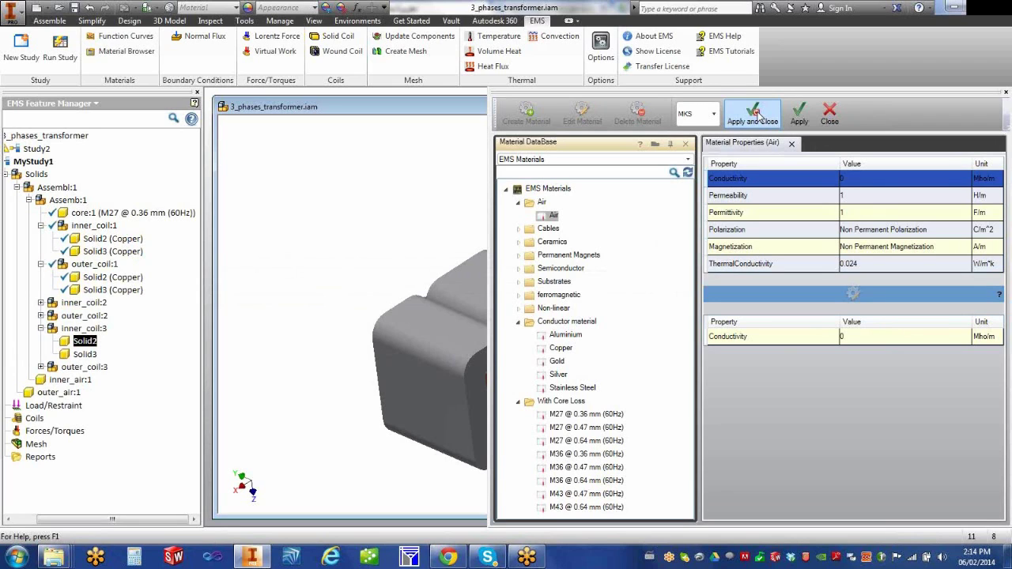
left_click(755, 114)
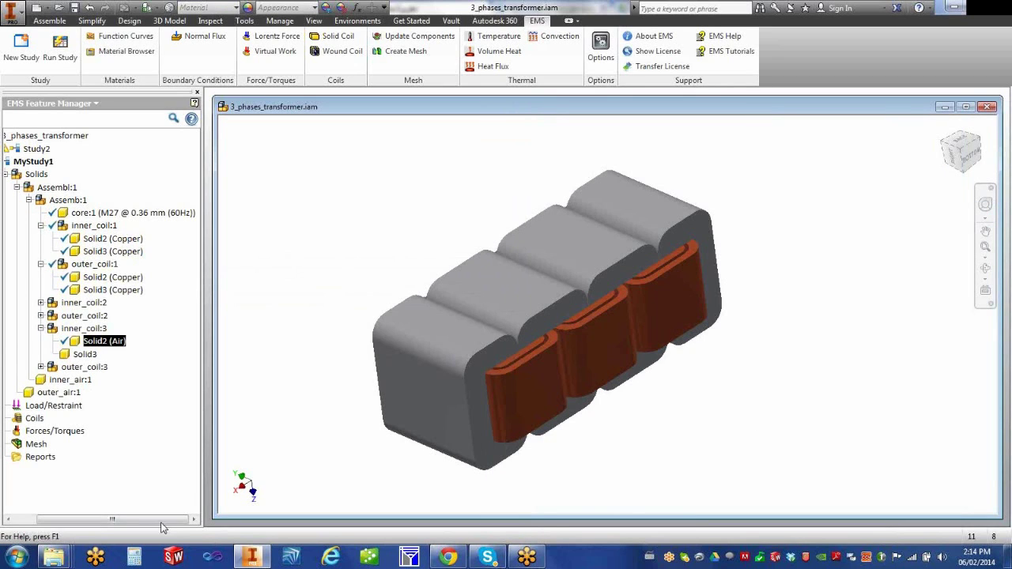
left_click_drag(164, 520, 80, 522)
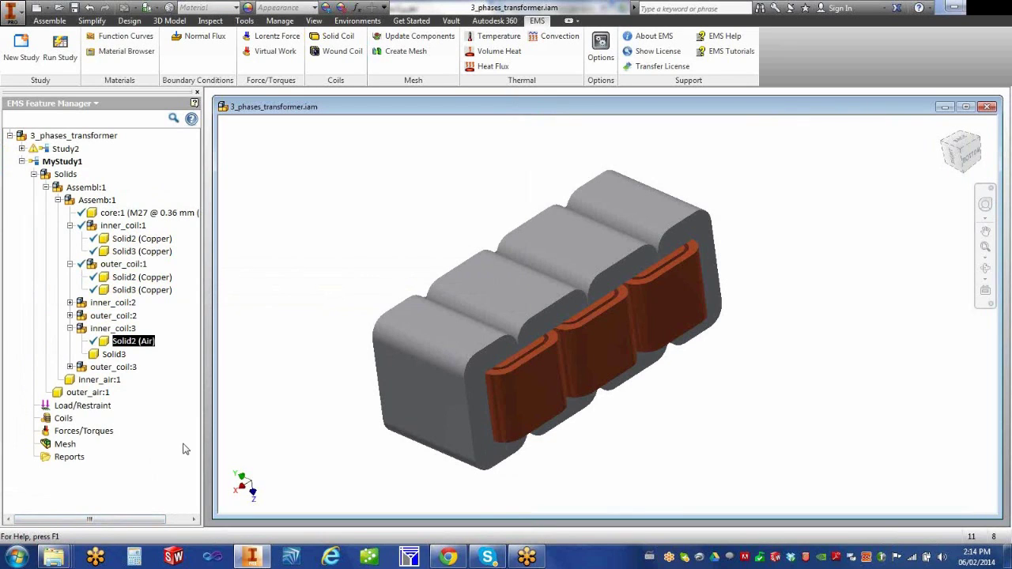
Examine the available Load/Restraint types and the Convection properties, then leave without adding a load.
left_click(99, 409)
right_click(57, 407)
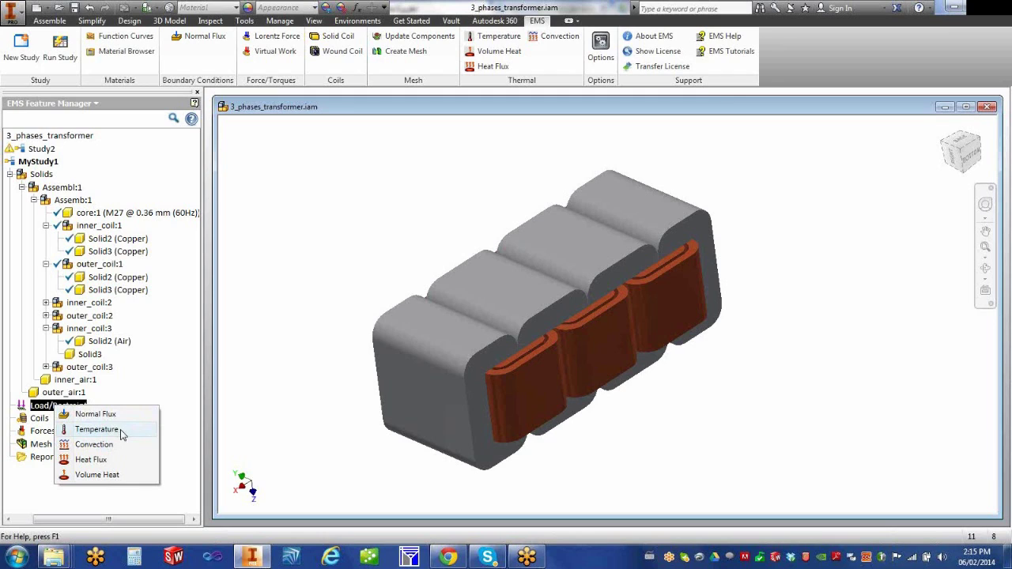
left_click(1002, 33)
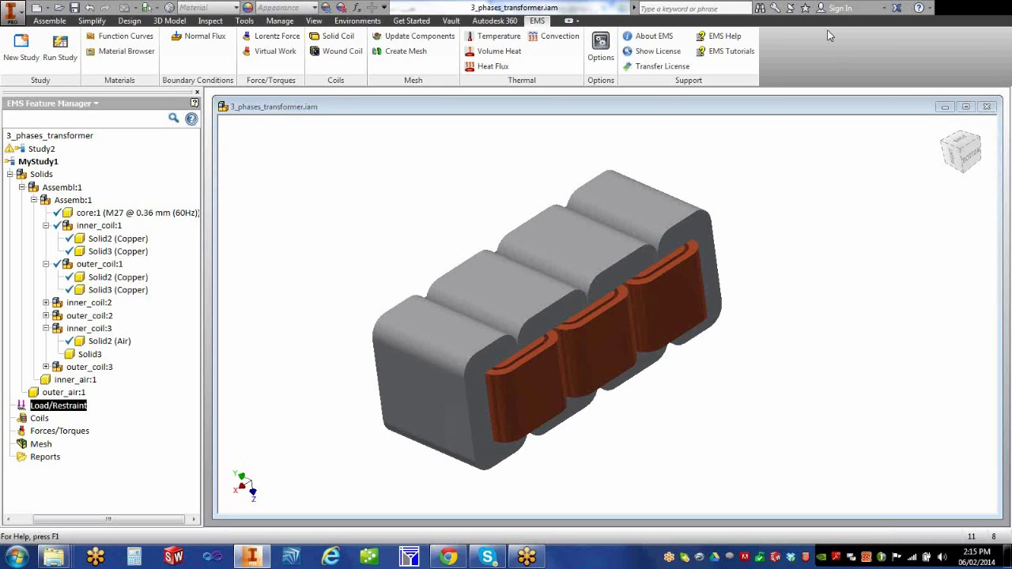
right_click(70, 405)
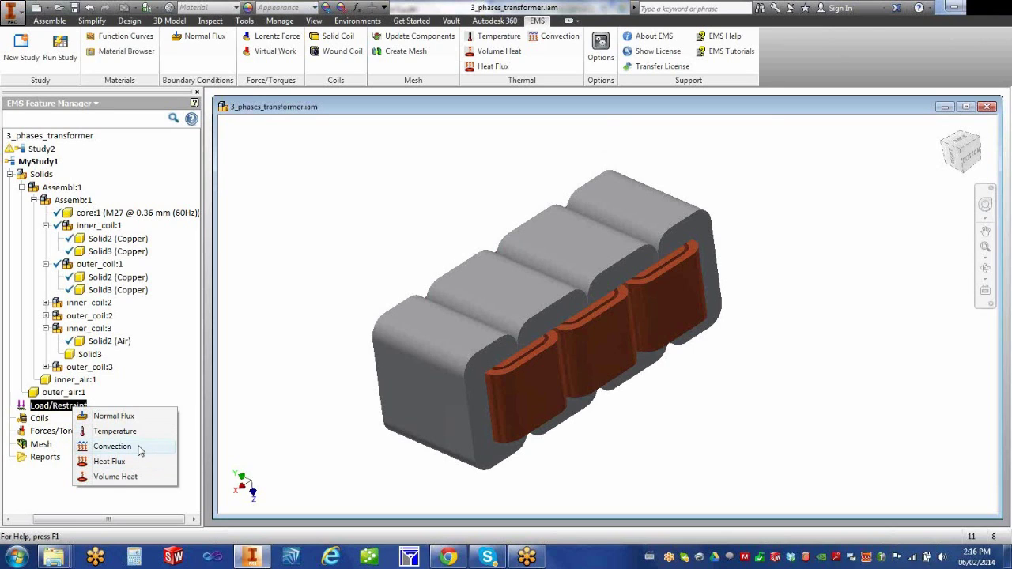
left_click(113, 446)
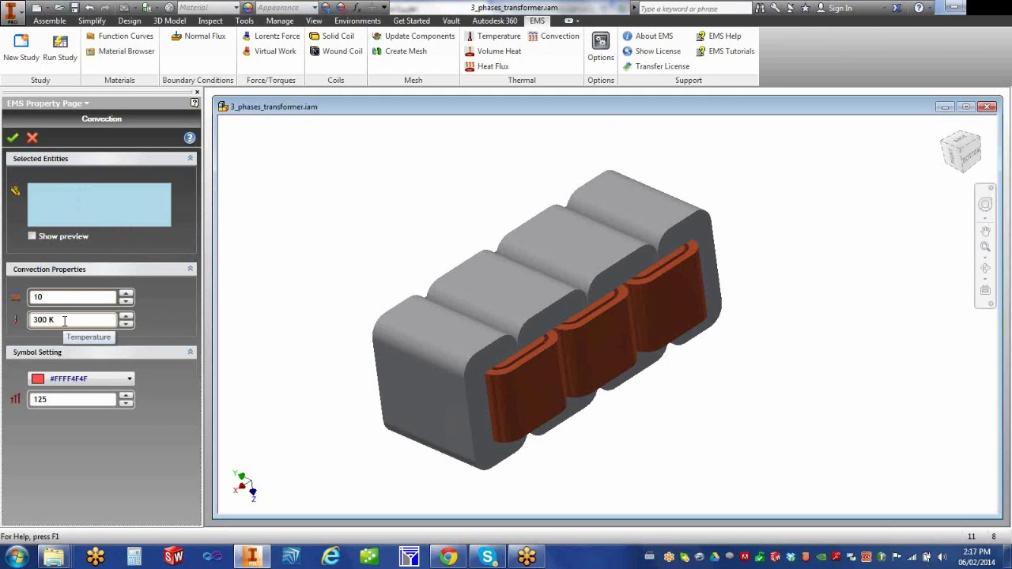
left_click(33, 139)
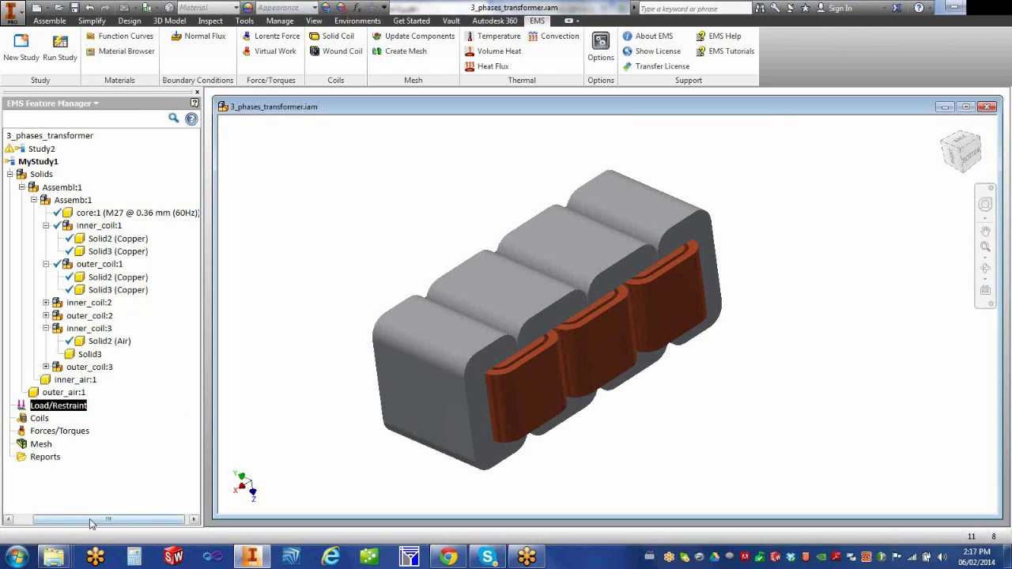
Hide core:1 so that only the coils are displayed, and turn the model to look into the windings.
left_click_drag(91, 524, 69, 523)
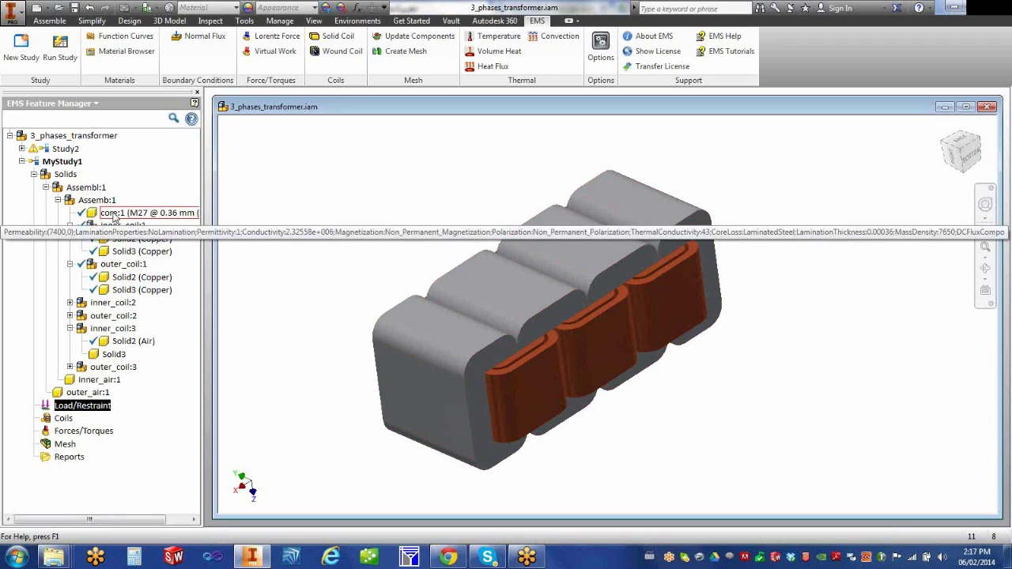
right_click(116, 216)
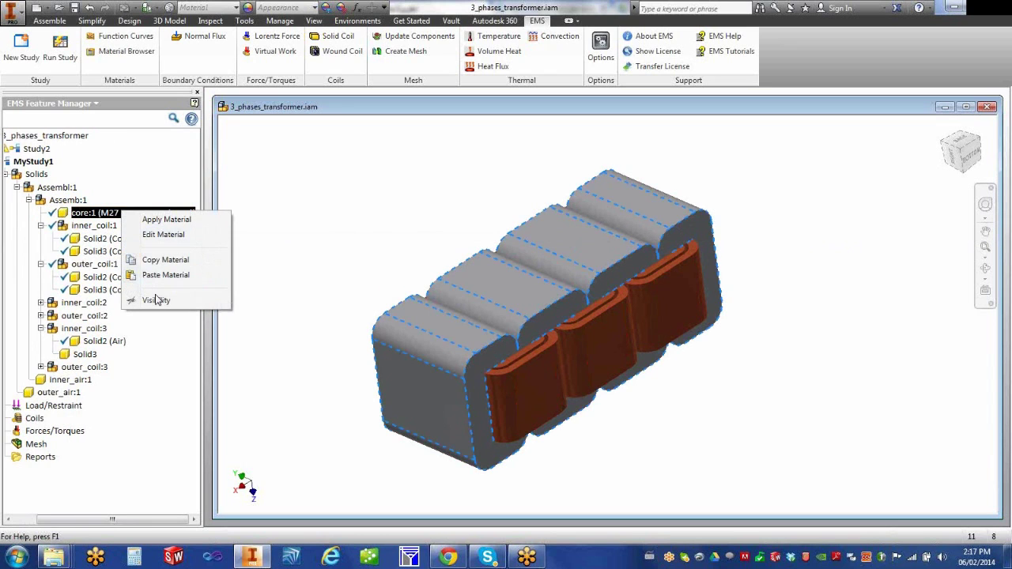
left_click(157, 301)
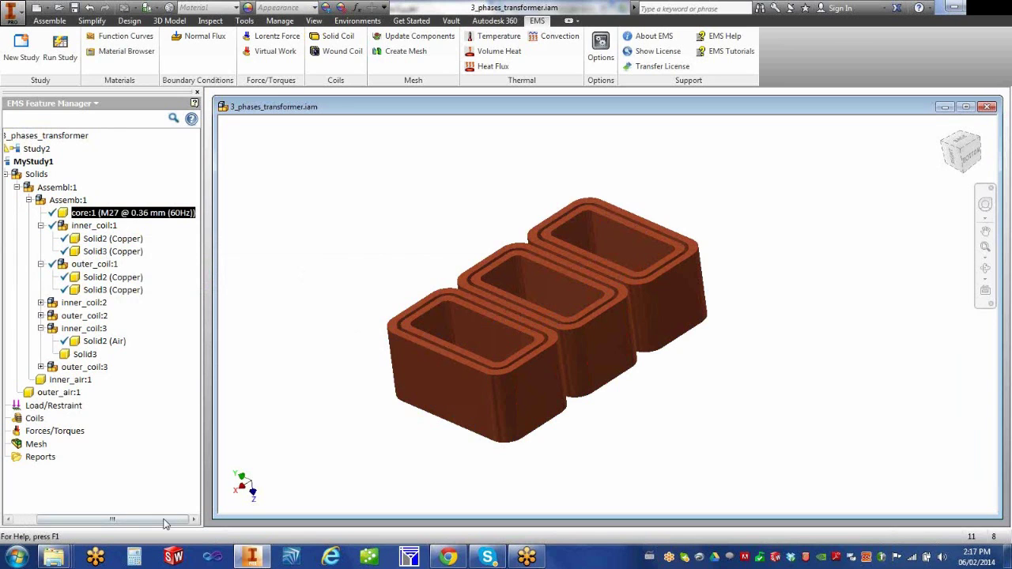
left_click_drag(164, 520, 140, 520)
middle_click_drag(370, 416, 341, 427)
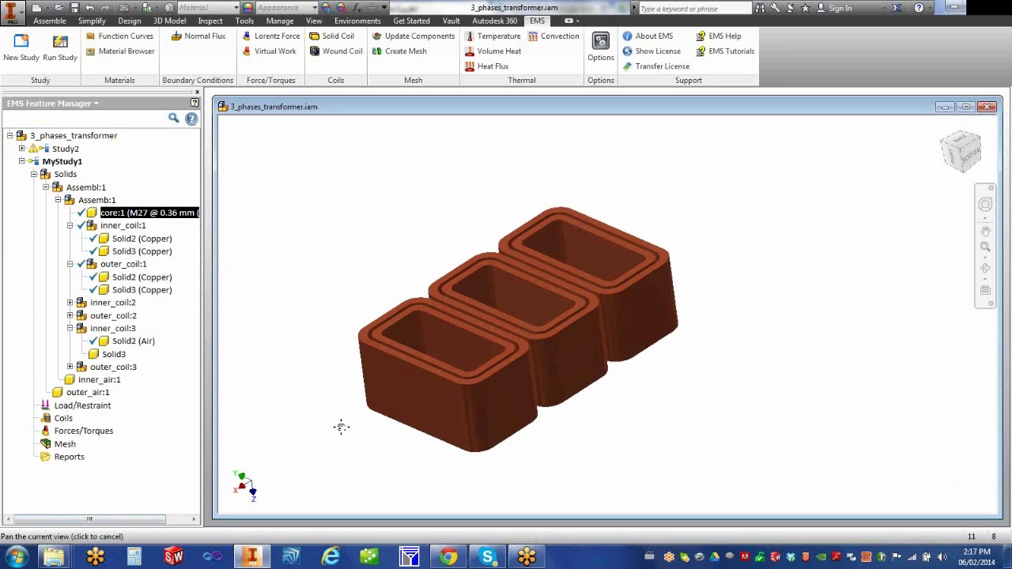
middle_click_drag(416, 402, 311, 413, "shift")
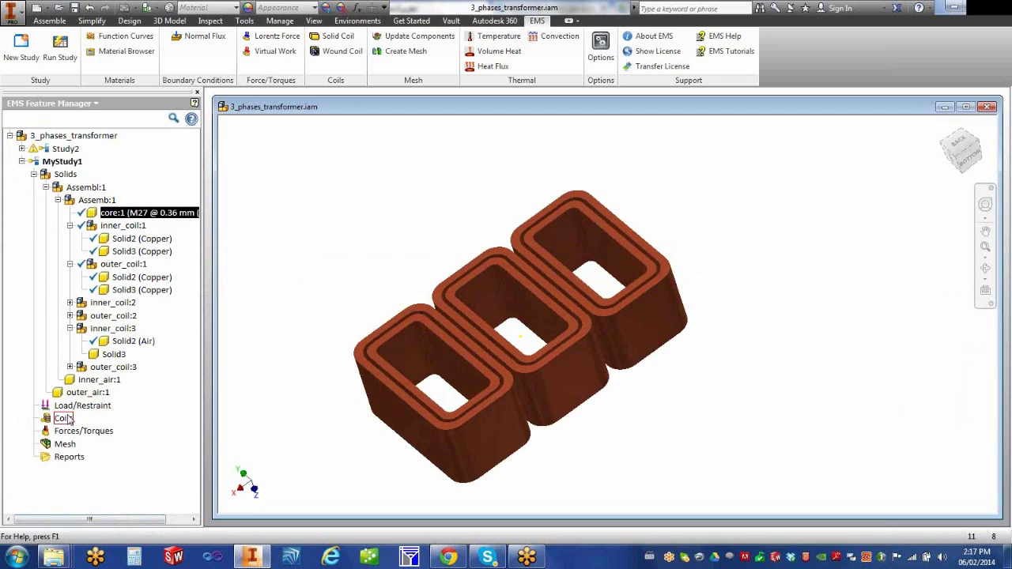
Start a Current Driven wound coil and select Solid3 and Solid2 of inner_coil:1 as its entities.
mouse_move(124, 246)
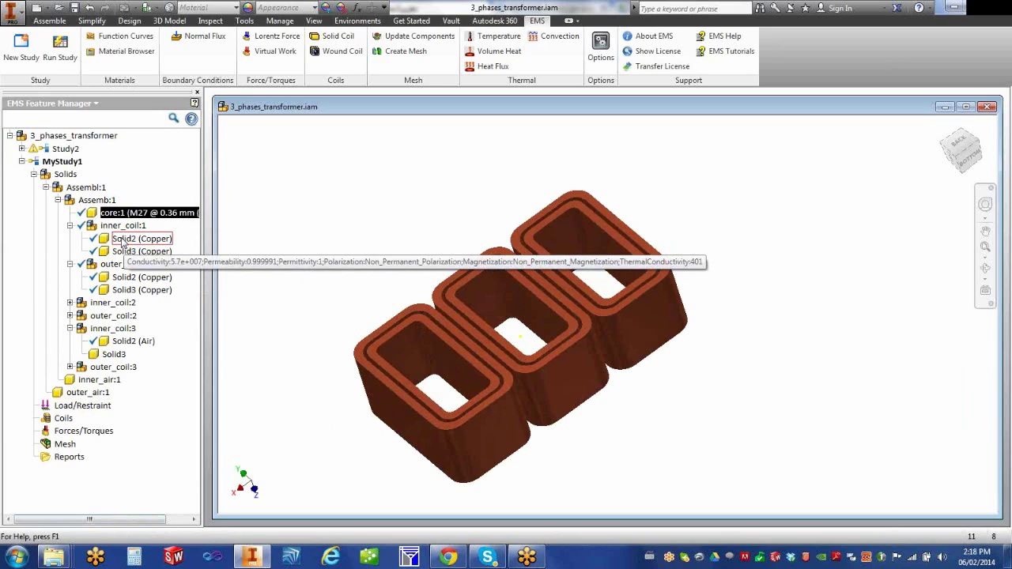
left_click(117, 228)
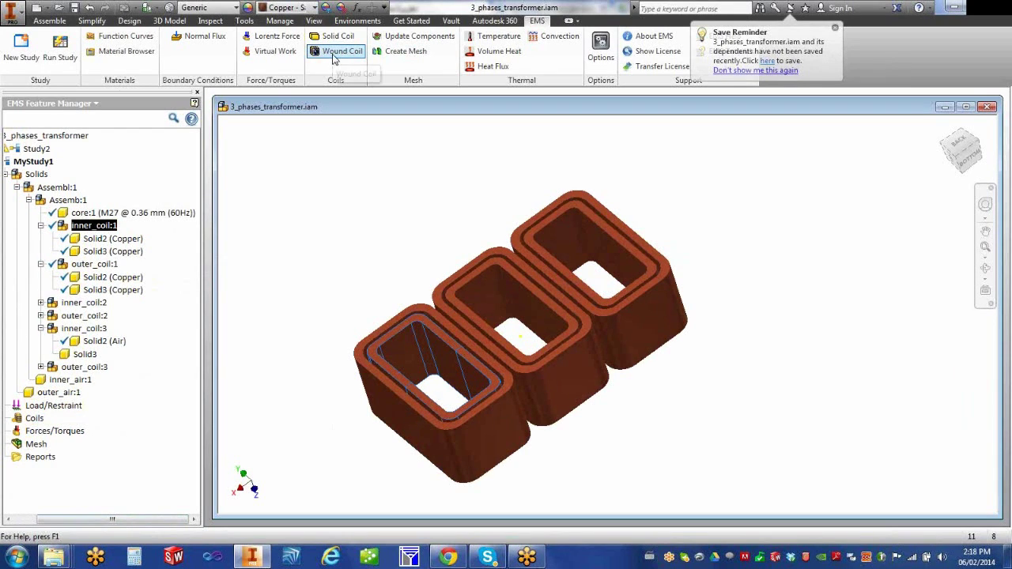
left_click(335, 52)
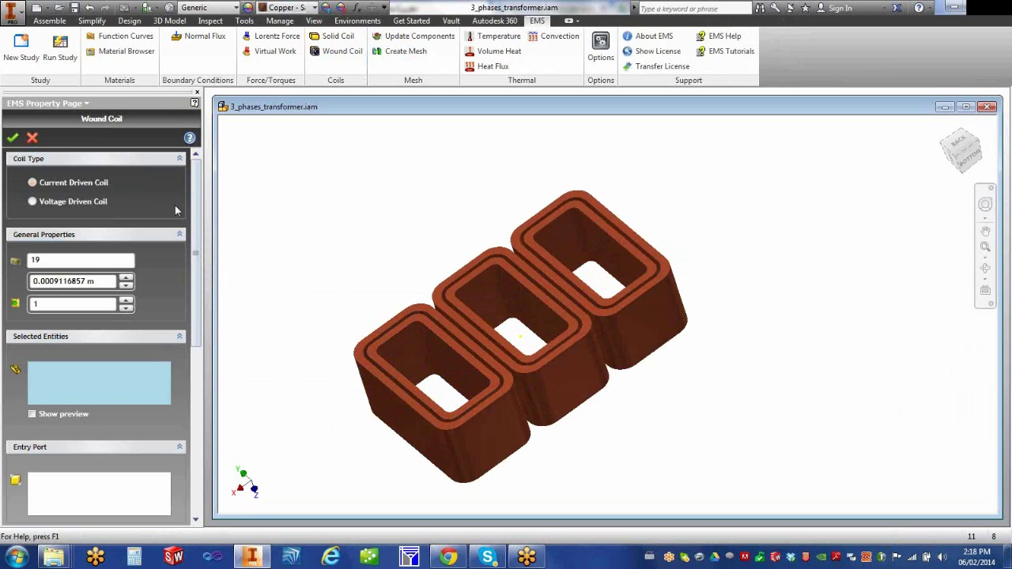
left_click(33, 202)
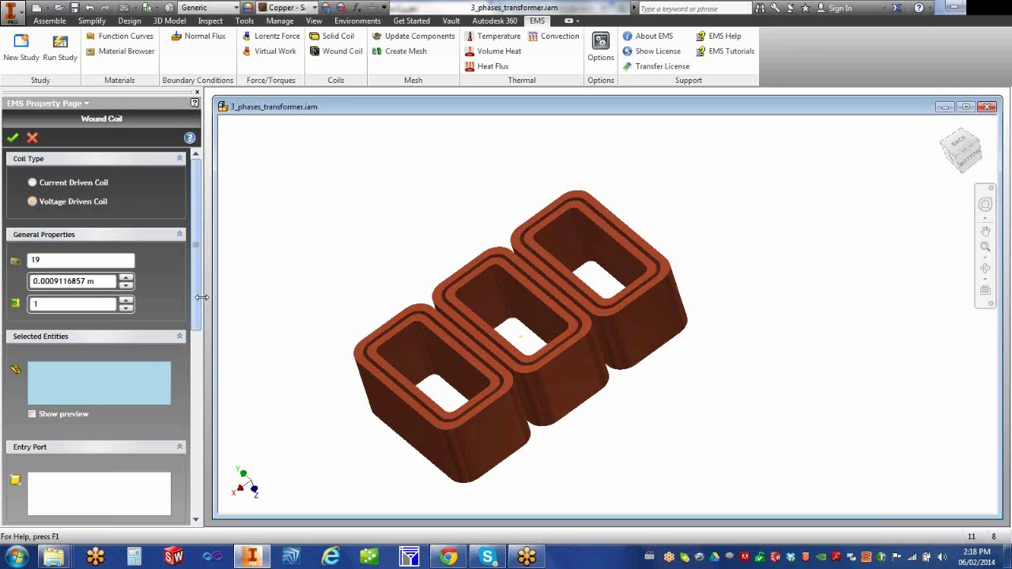
left_click(33, 183)
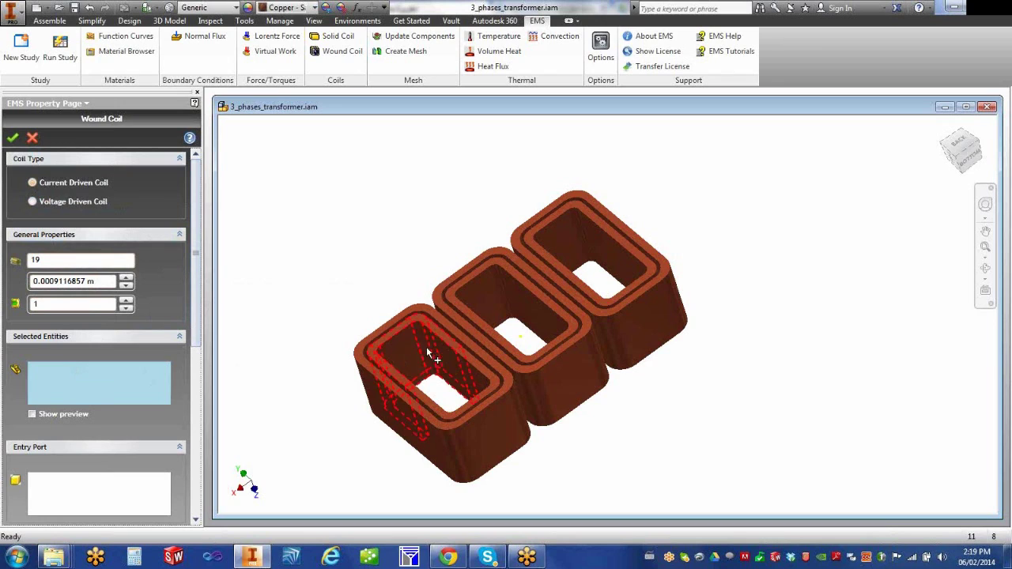
left_click(478, 369)
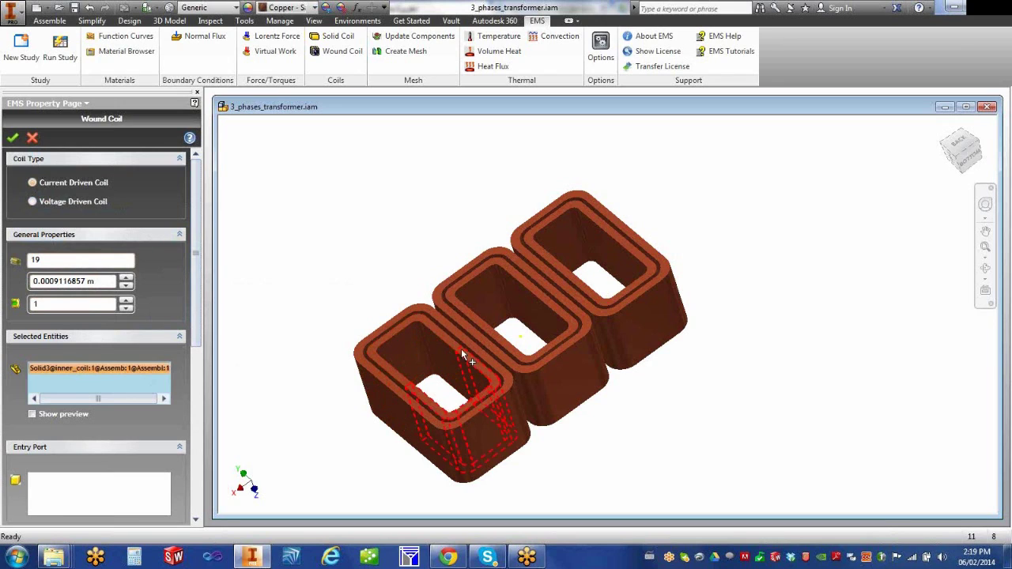
left_click(453, 344)
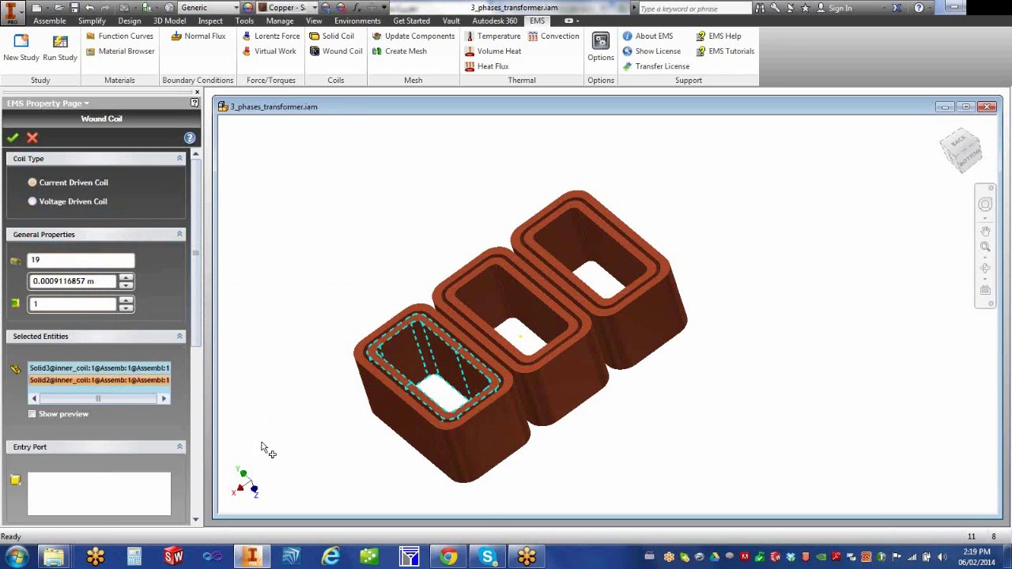
Set the inner cross-section face of Solid2 on inner_coil:1 as the coil's entry port, with the exit port same as entry port.
left_click_drag(198, 336, 200, 401)
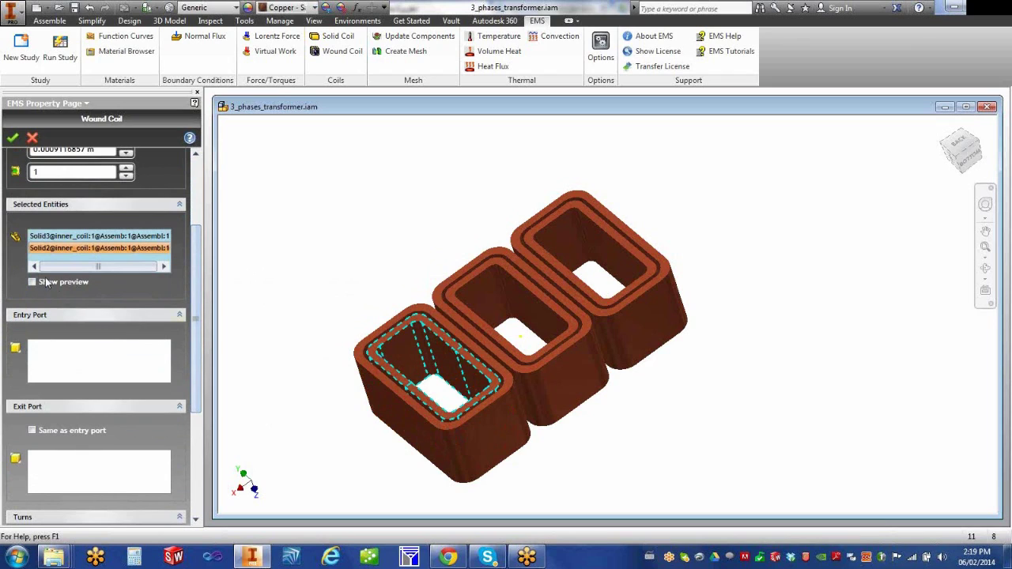
left_click(76, 370)
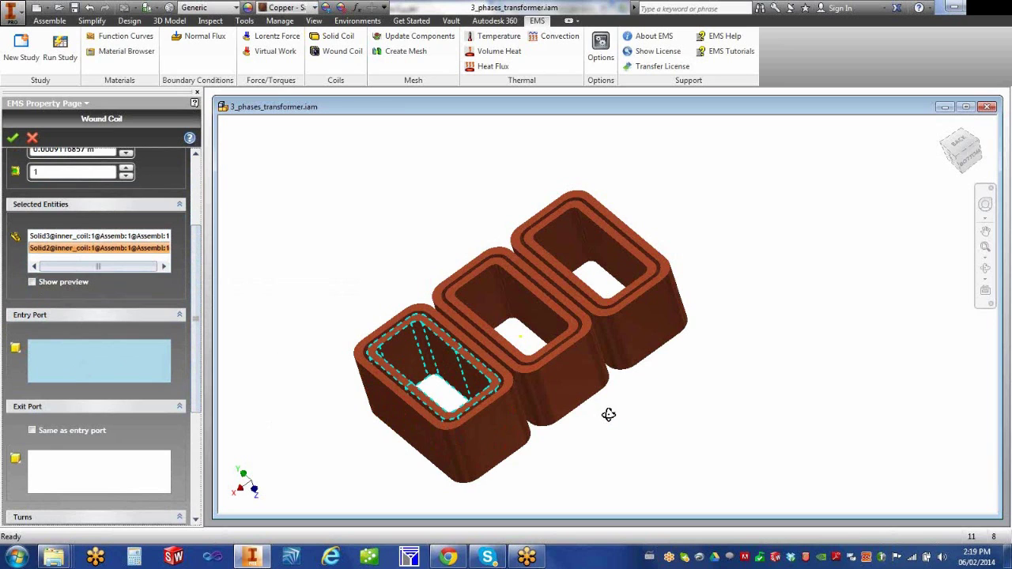
middle_click_drag(608, 414, 593, 416, "shift")
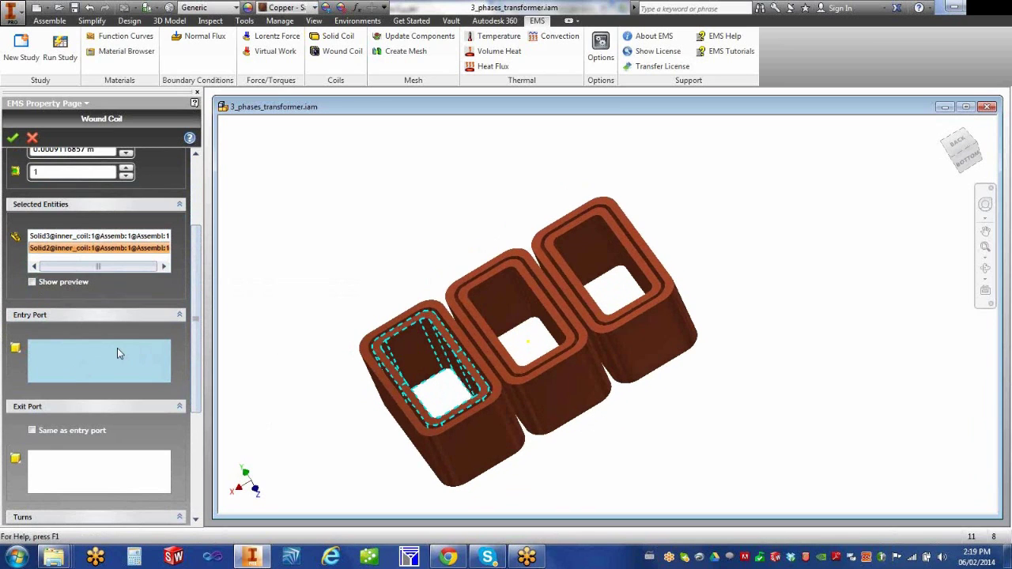
left_click(32, 431)
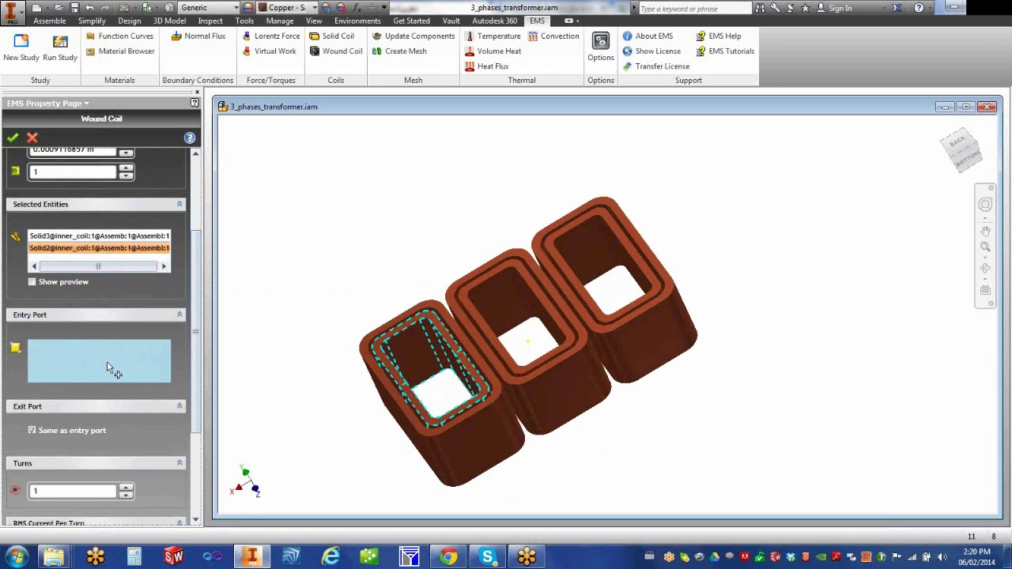
right_click(463, 360)
left_click(474, 361)
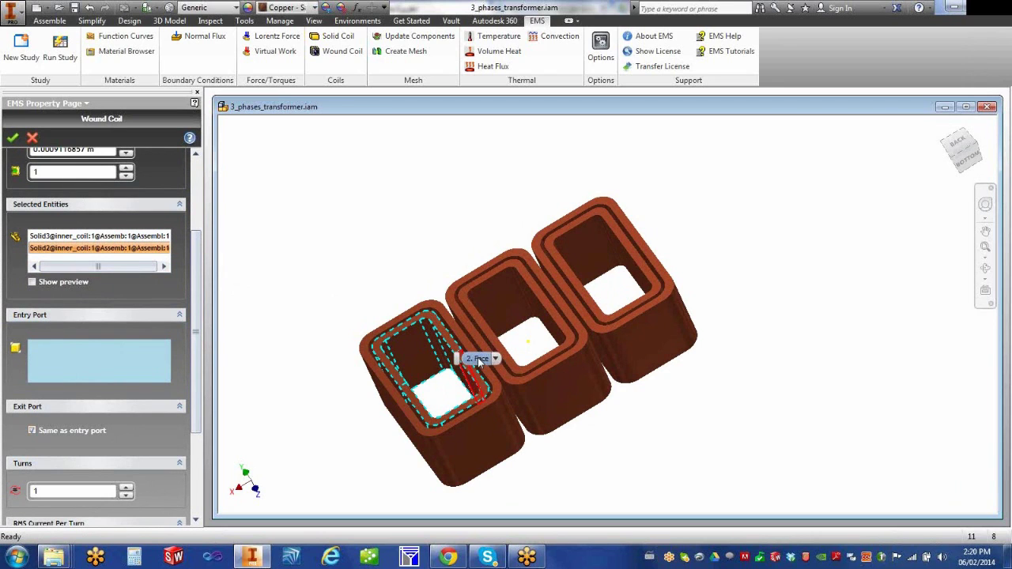
left_click(495, 360)
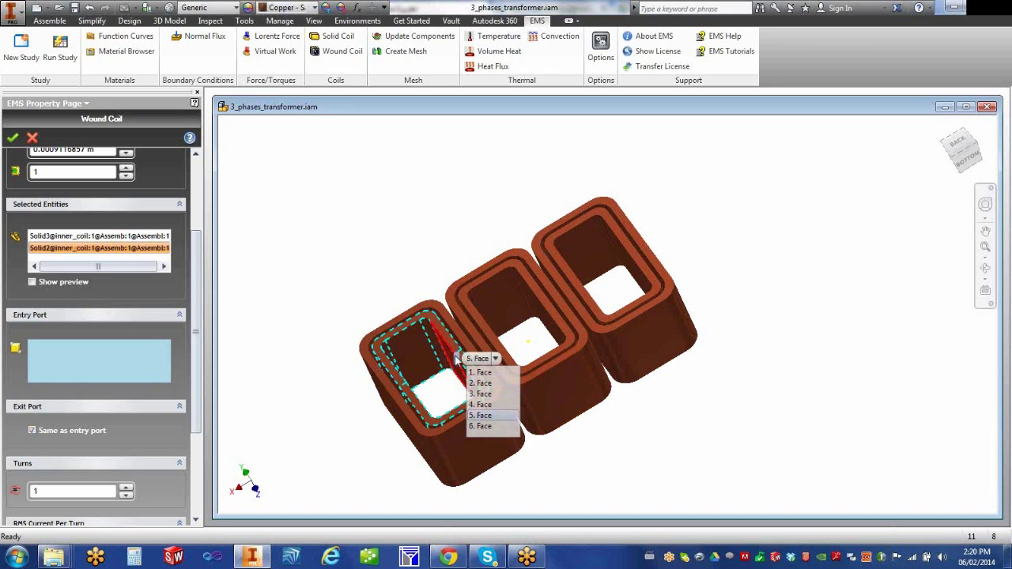
left_click(495, 360)
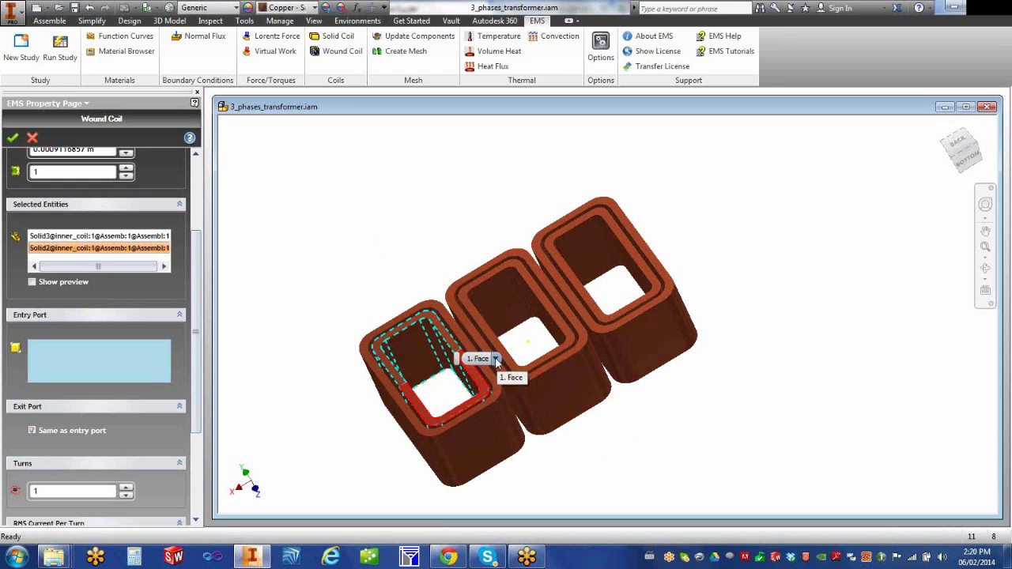
left_click(496, 360)
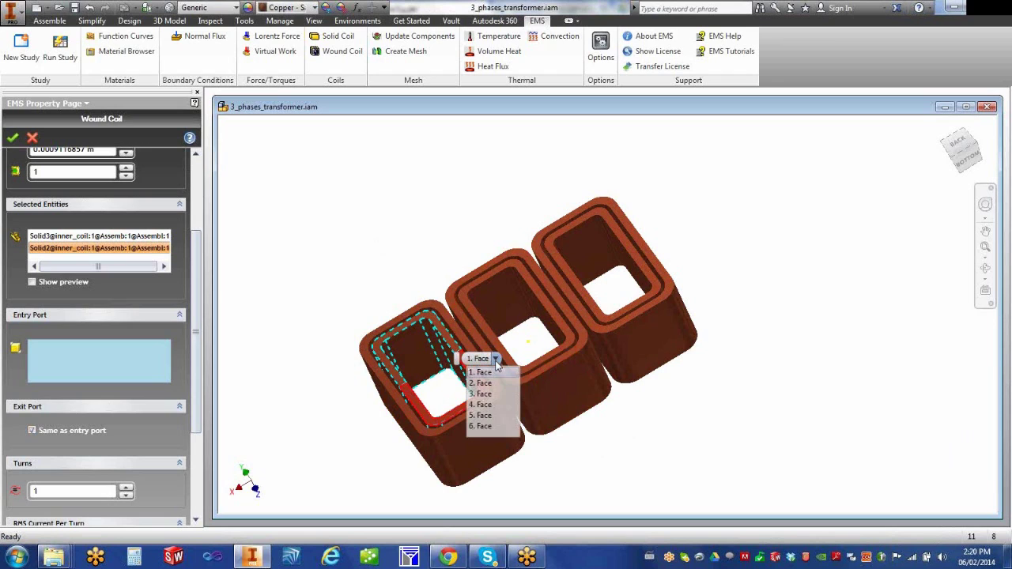
left_click(492, 384)
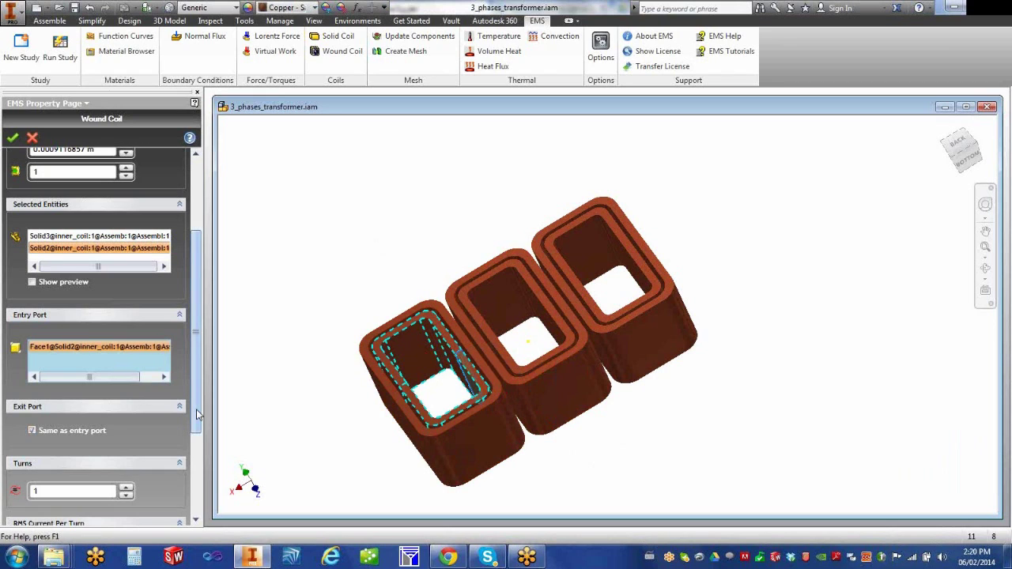
Set the wound coil to 100 turns with an RMS current of 2 A per turn and create it.
left_click_drag(197, 407, 208, 475)
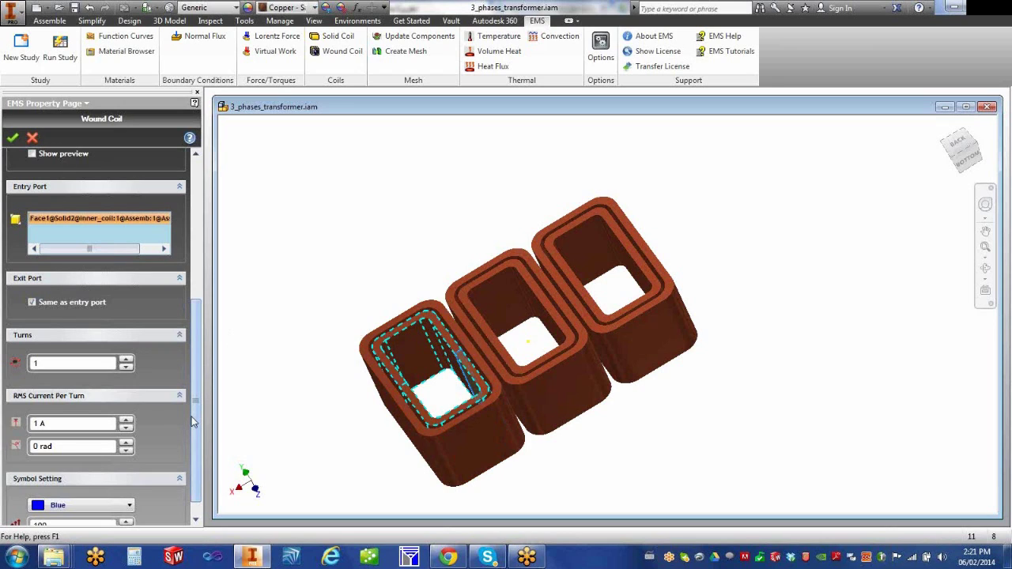
left_click(77, 364)
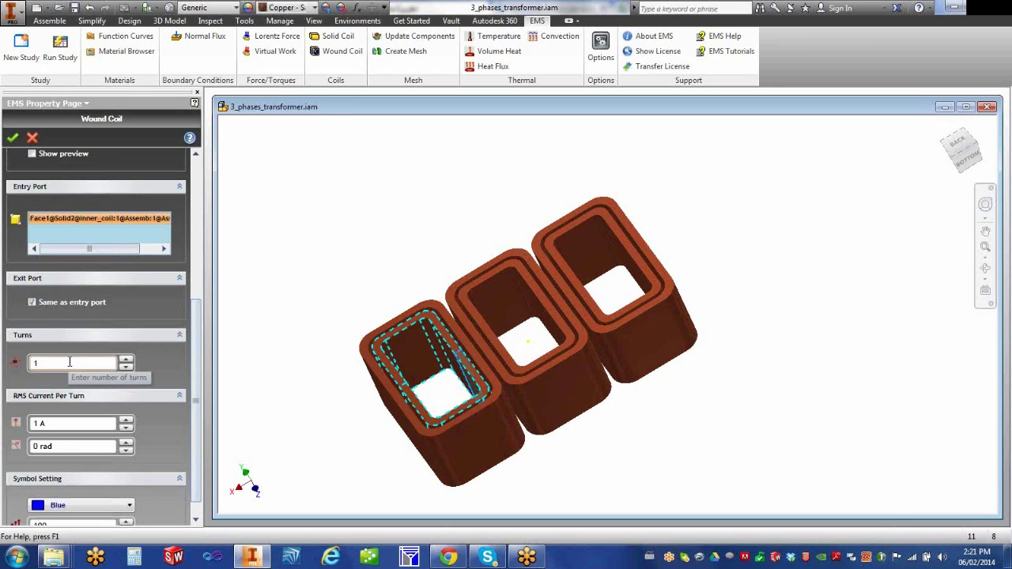
type("00")
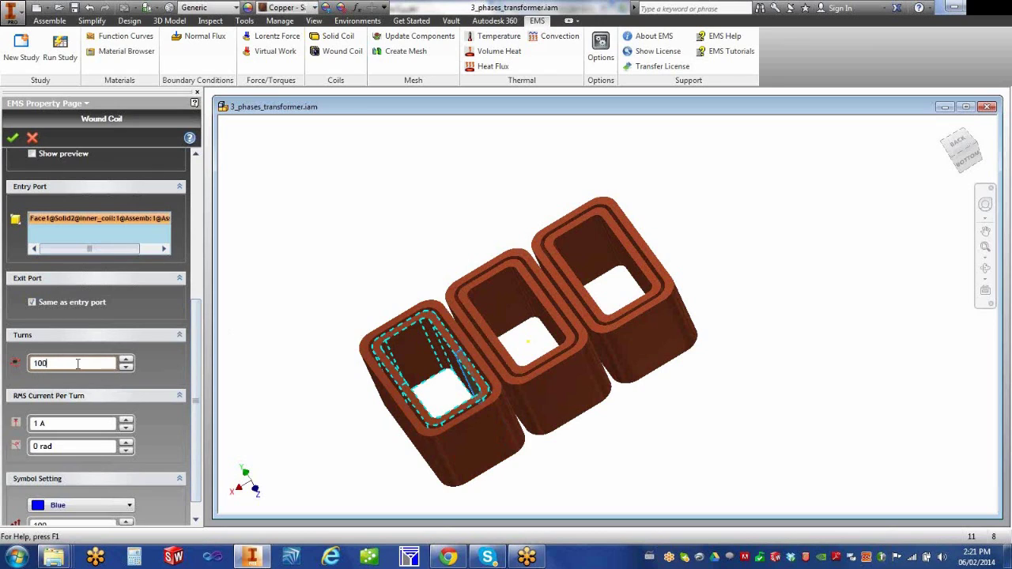
double_click(73, 424)
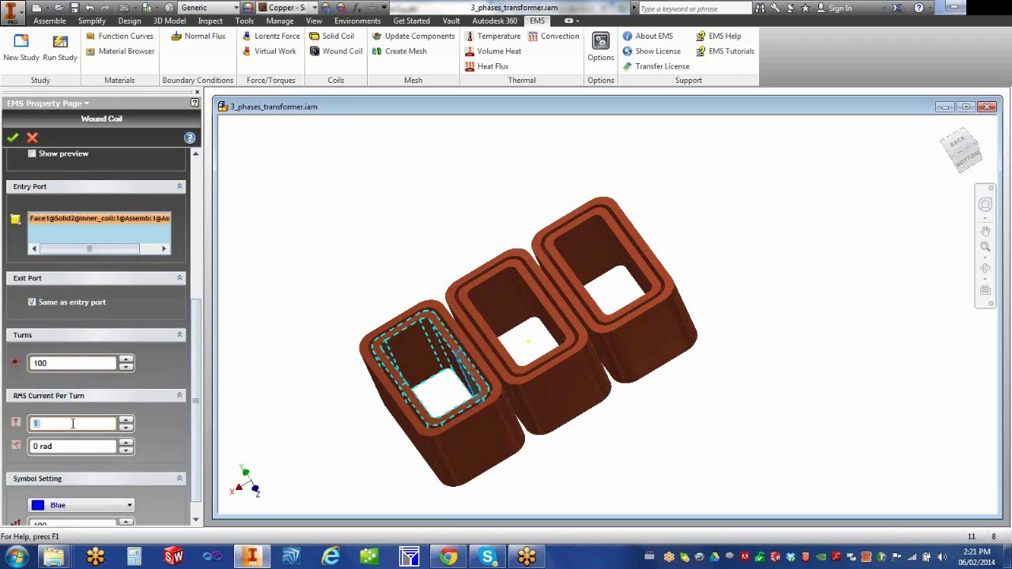
type("2")
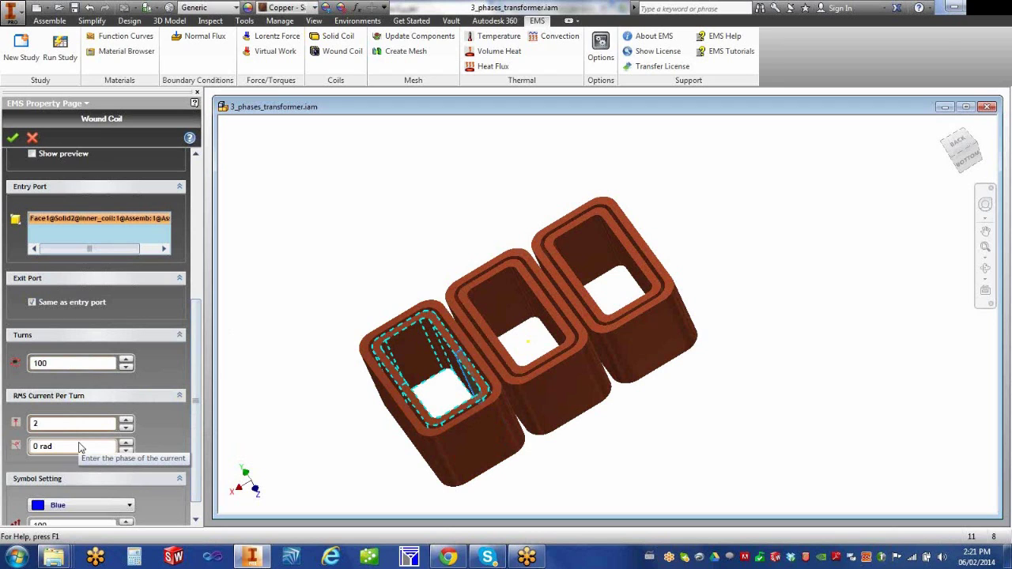
scroll(202, 468, "down", 1)
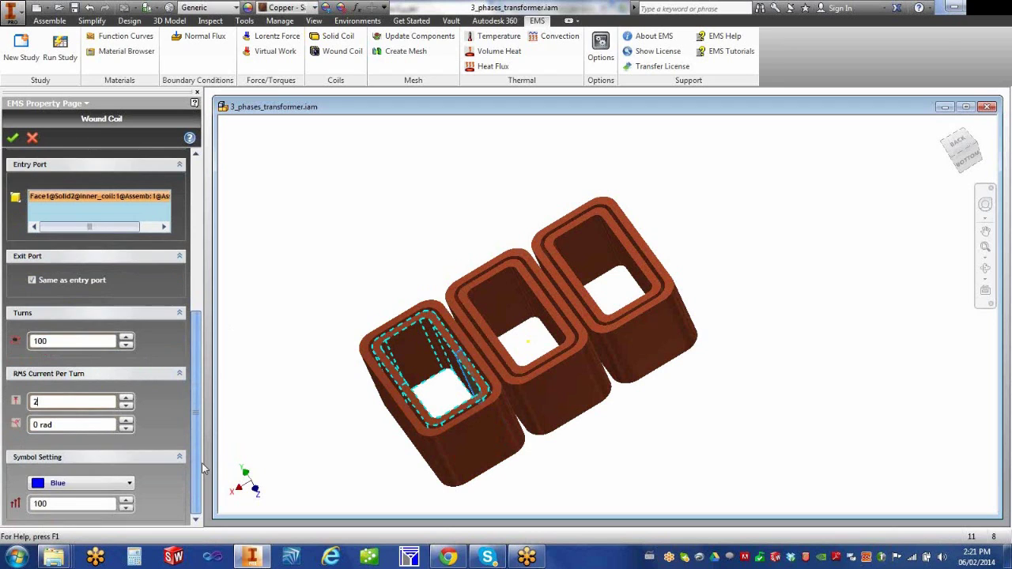
scroll(203, 468, "up", 8)
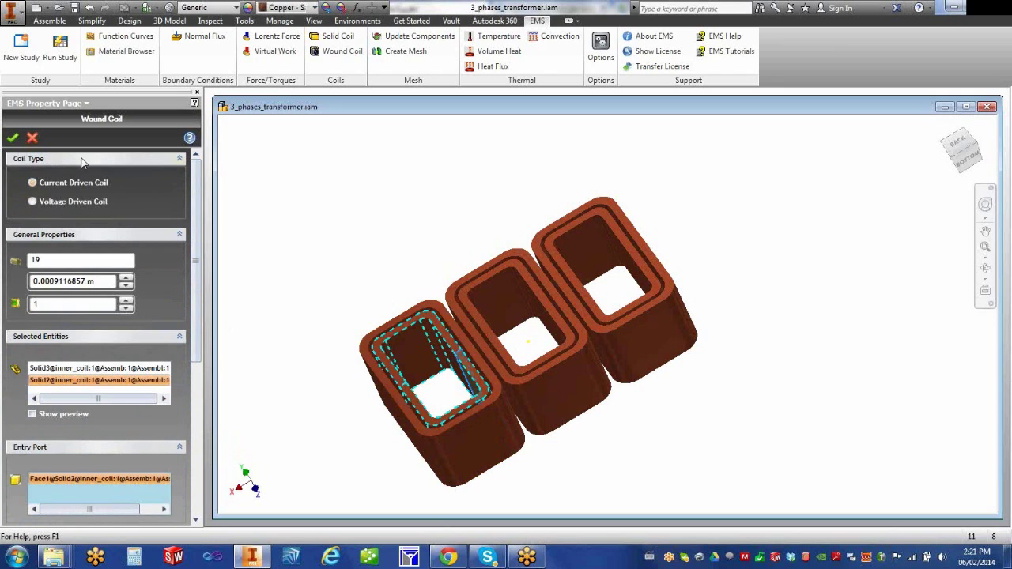
left_click(12, 139)
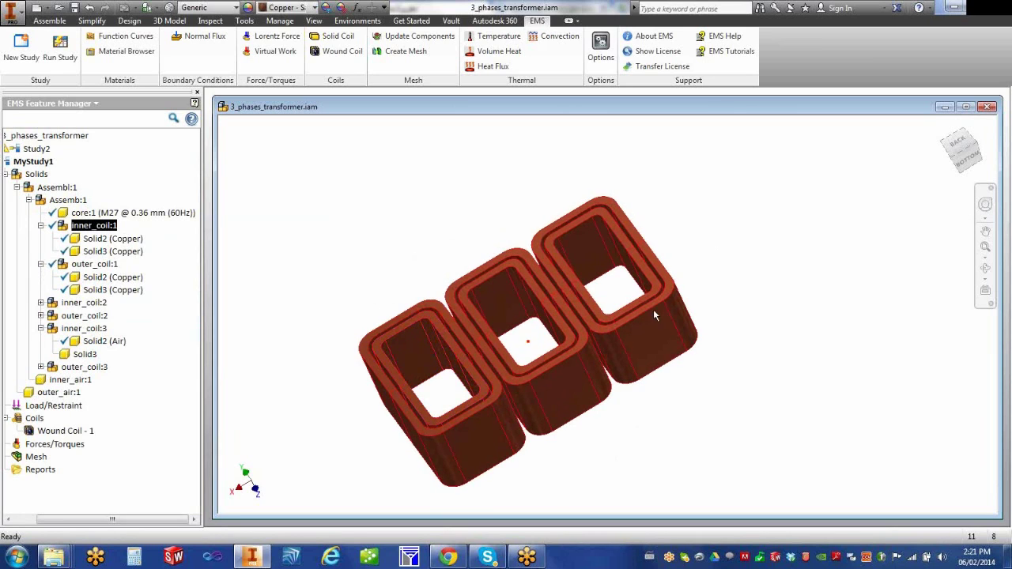
left_click(795, 391)
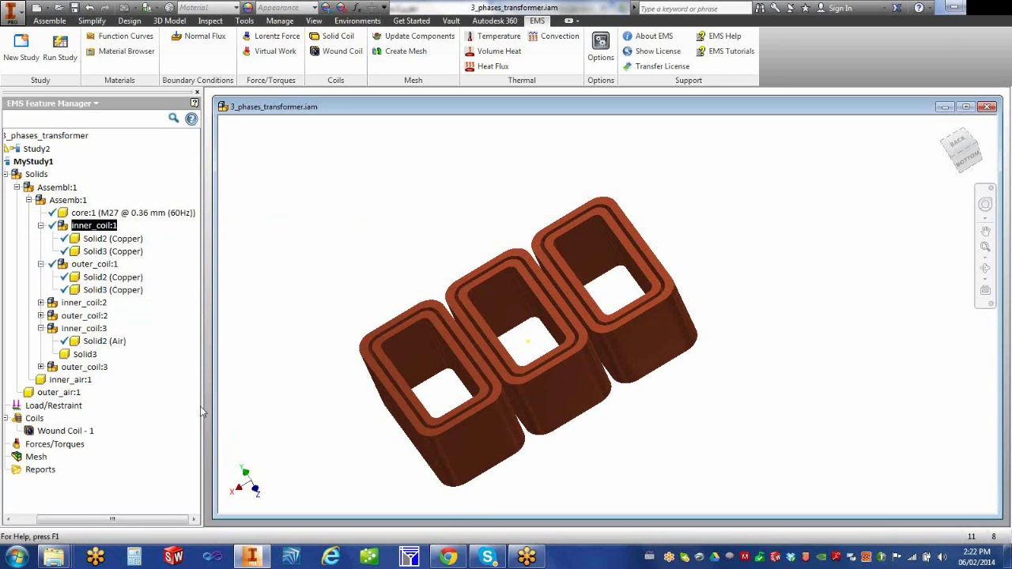
Start a mesh control on Solid2 of inner_coil:1 and add the outer side face of outer_coil:2.
left_click_drag(113, 522, 79, 524)
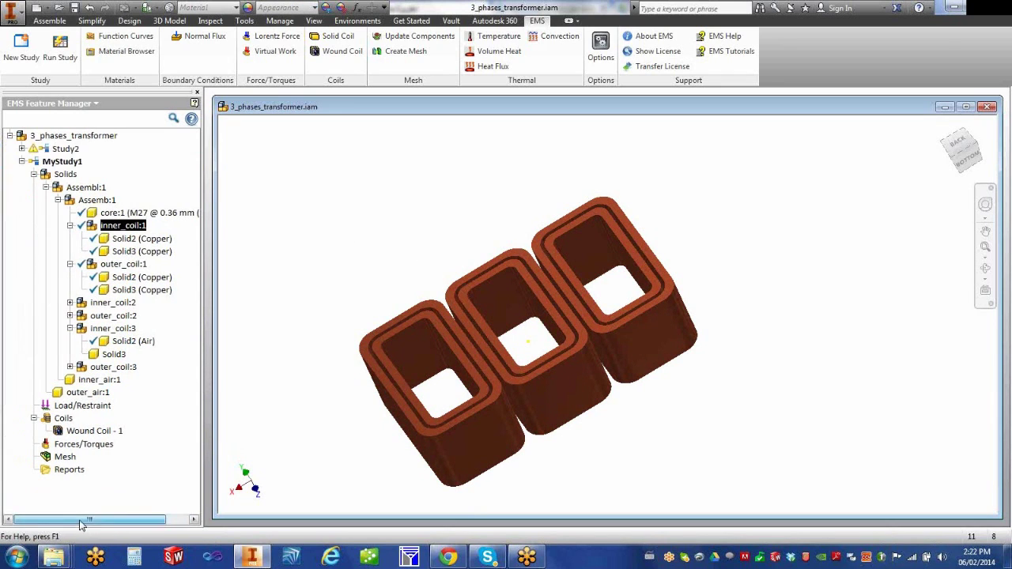
left_click(66, 458)
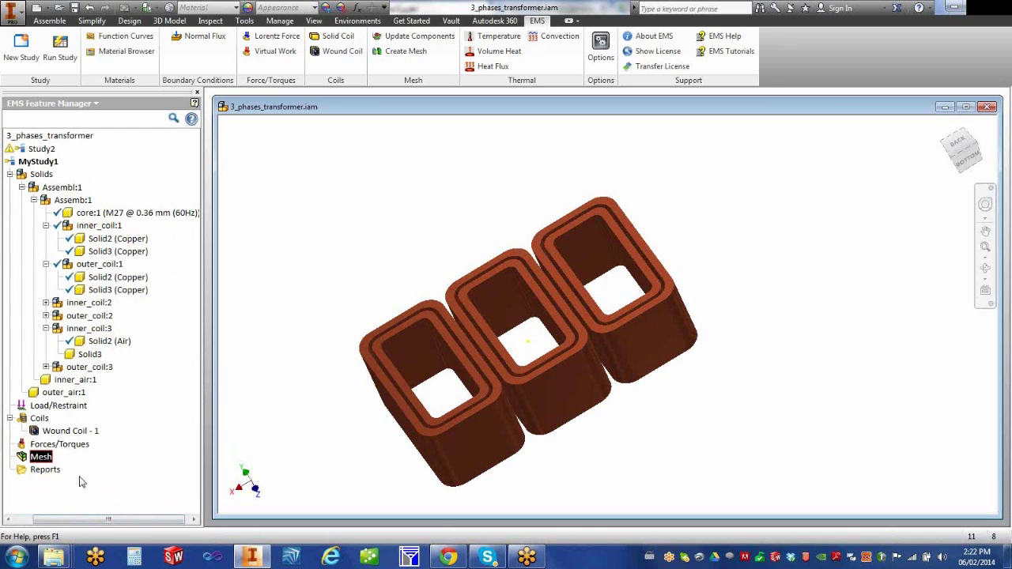
left_click_drag(111, 522, 91, 523)
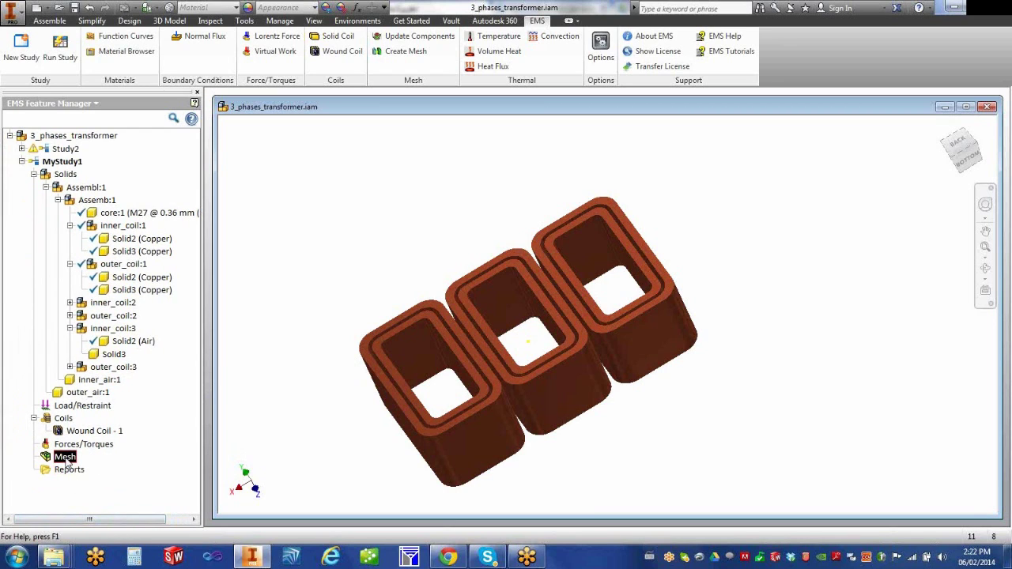
right_click(66, 459)
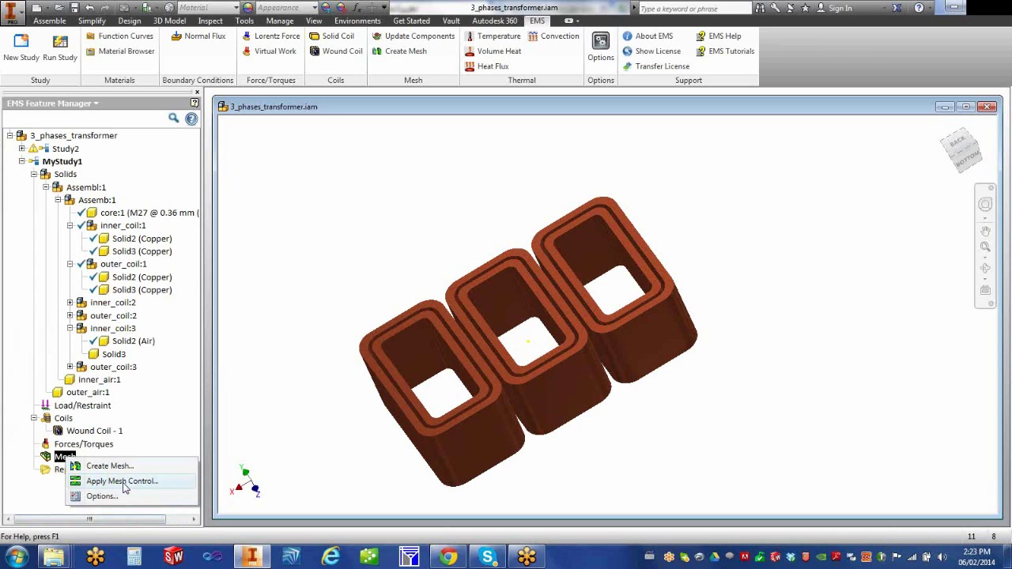
left_click(123, 482)
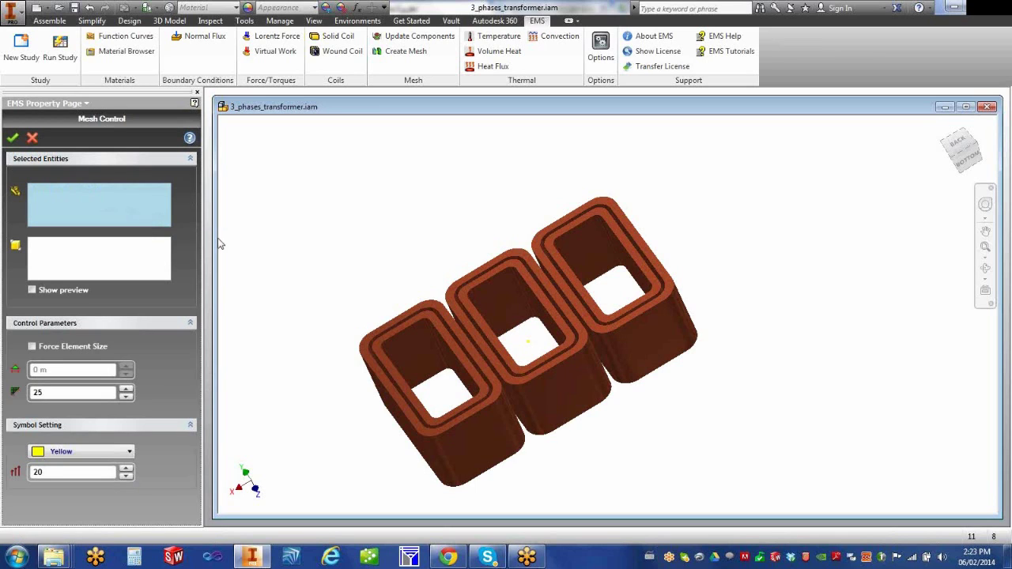
left_click(448, 337)
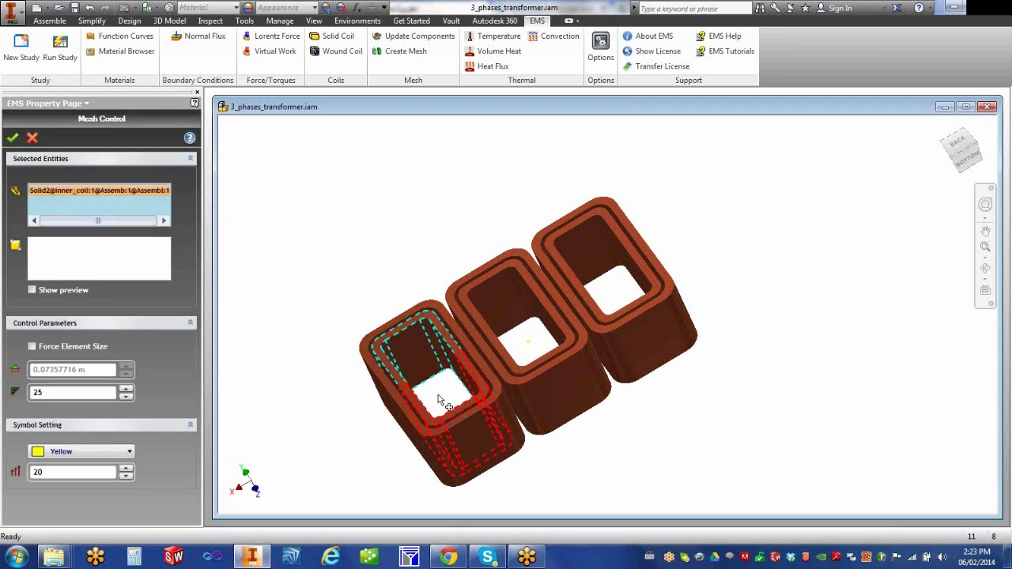
left_click(109, 253)
left_click(635, 340)
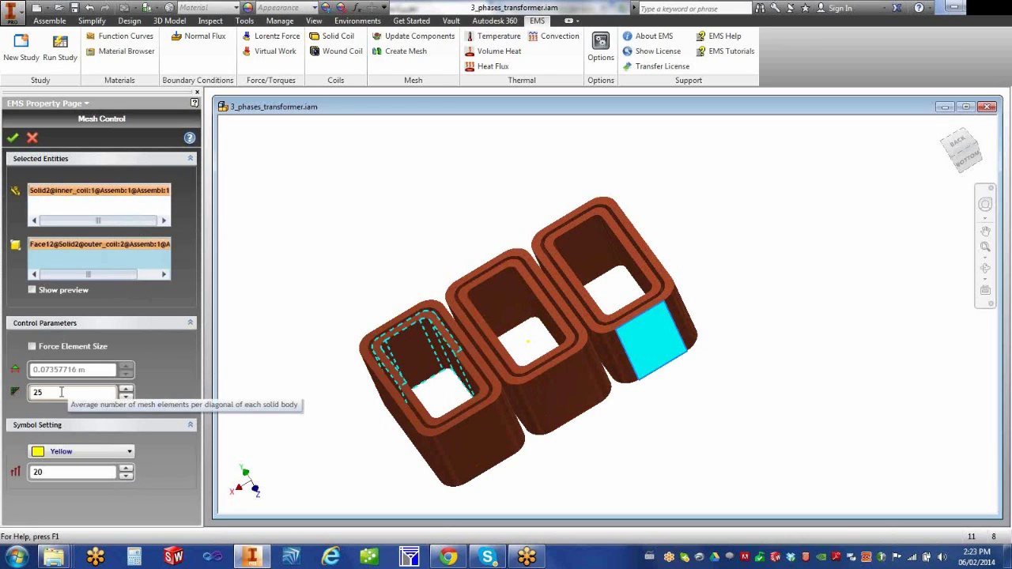
Force the mesh control's element size to 0.01 mm, enable its preview and apply the control.
left_click(32, 348)
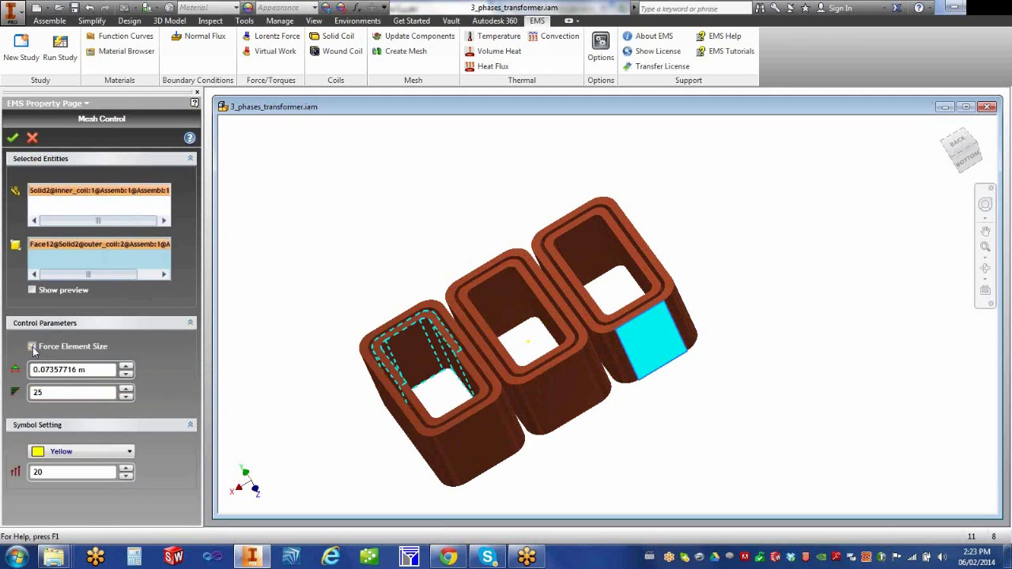
left_click(110, 370)
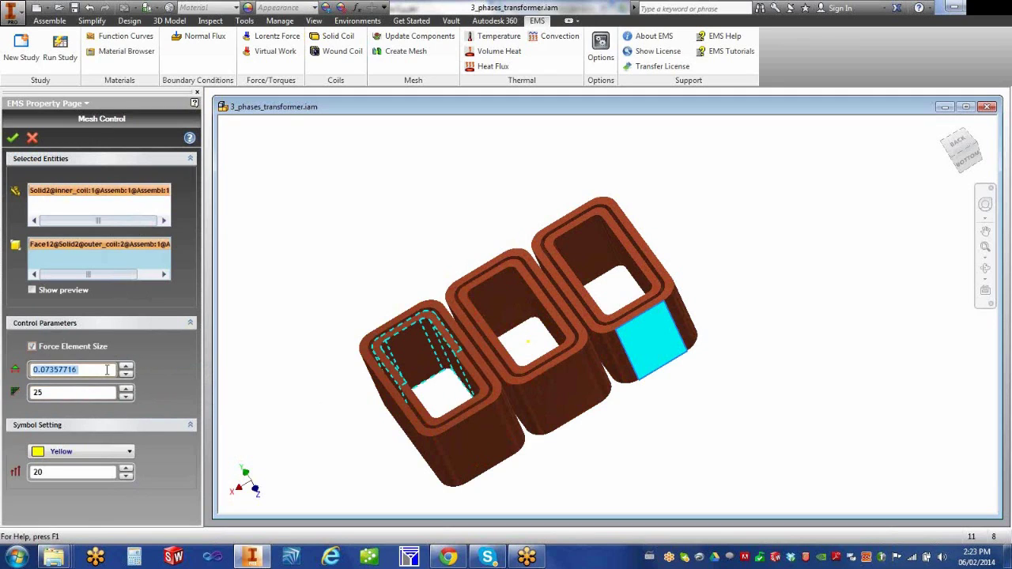
type("0.01")
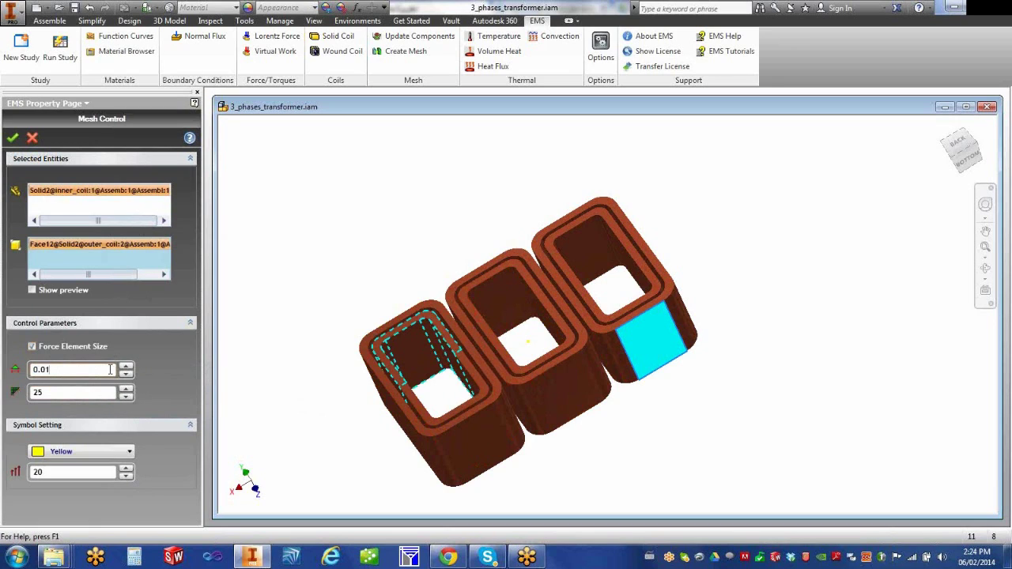
left_click(88, 392)
left_click(49, 369)
type("mm")
left_click(32, 291)
left_click(12, 139)
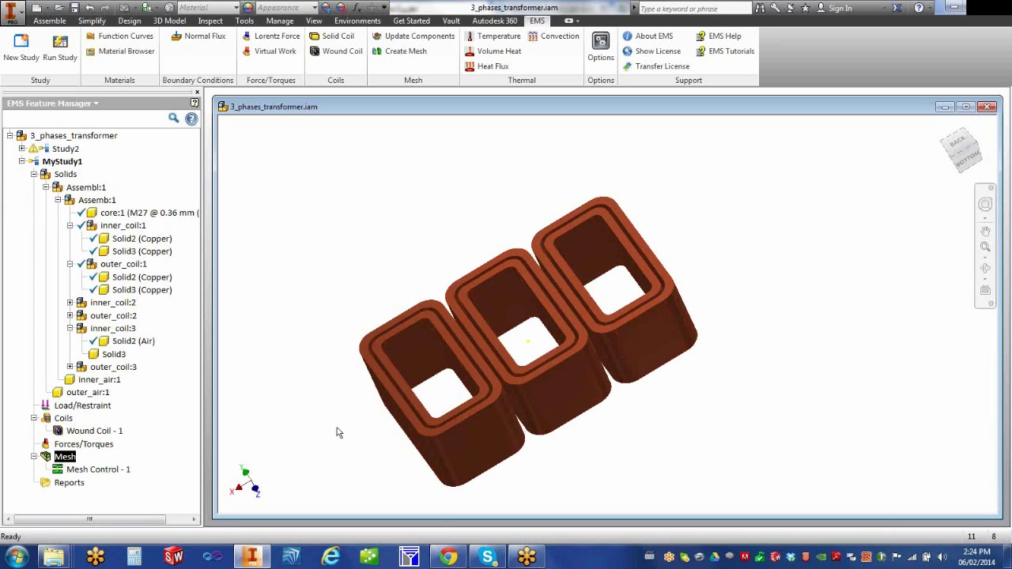
Examine the global mesh parameters and options for creating the mesh, then leave without meshing.
right_click(73, 457)
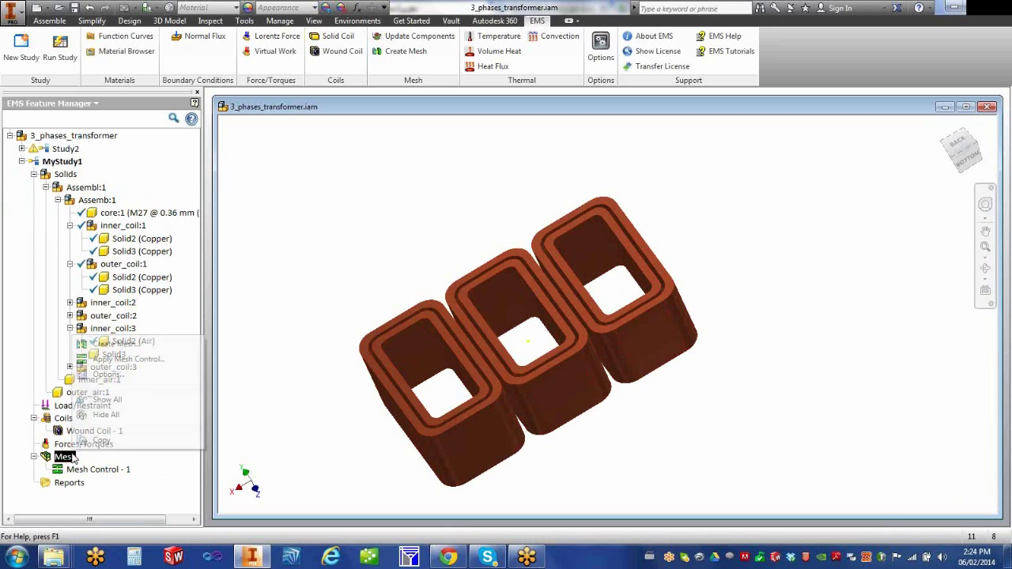
left_click(117, 344)
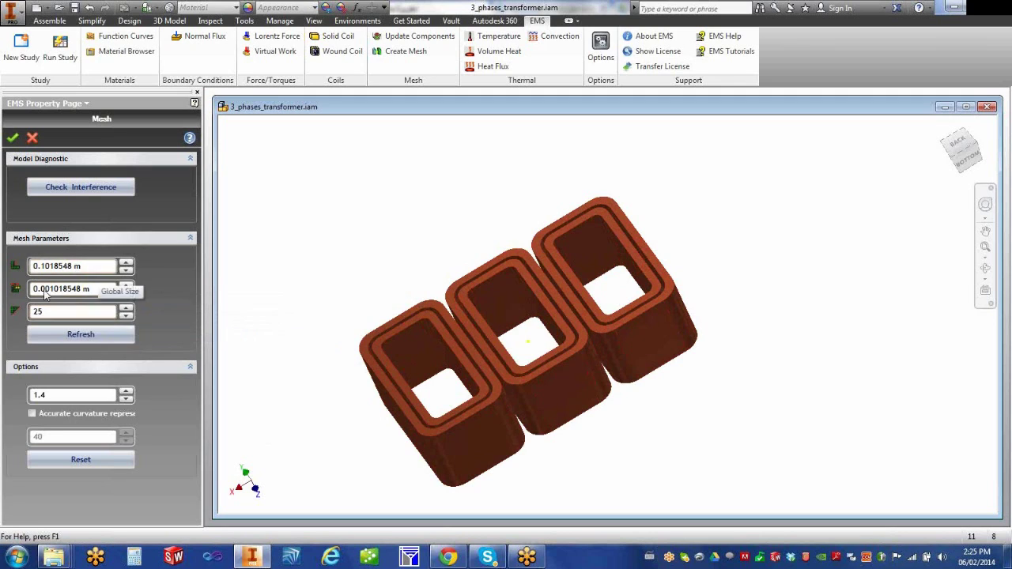
left_click(32, 140)
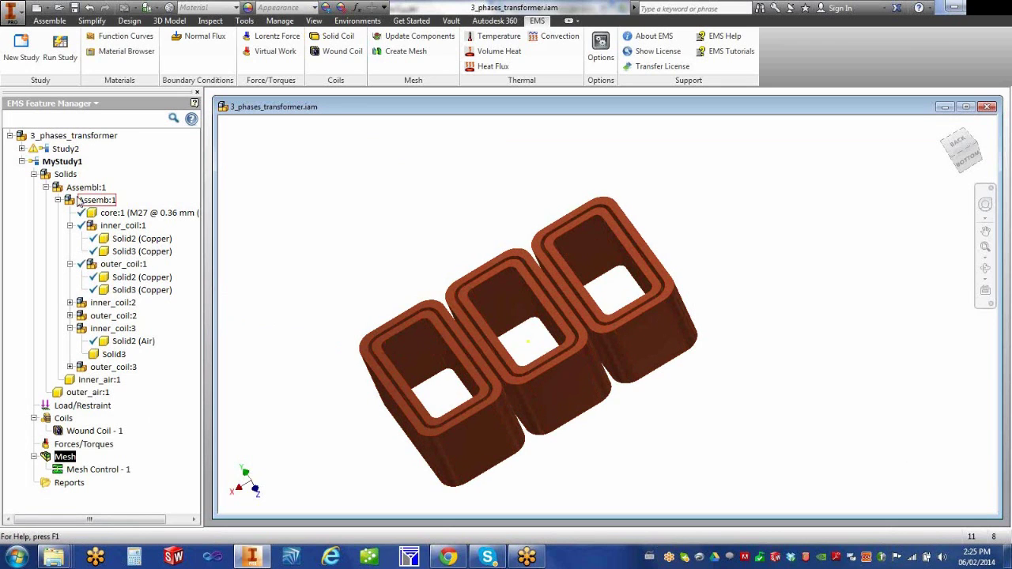
Collapse MyStudy1, expand Study2 and display its existing mesh on the model.
left_click(22, 161)
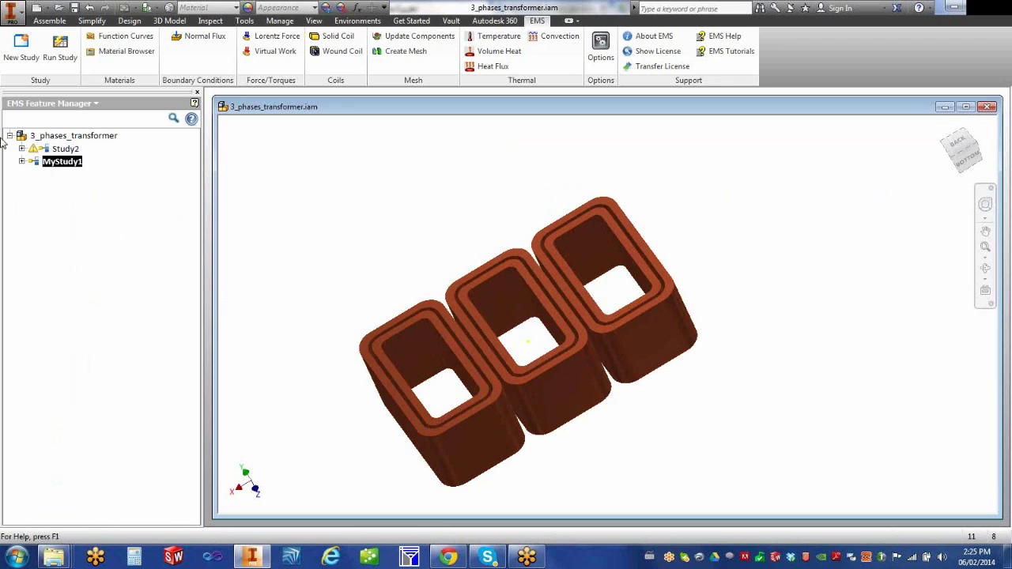
left_click(22, 148)
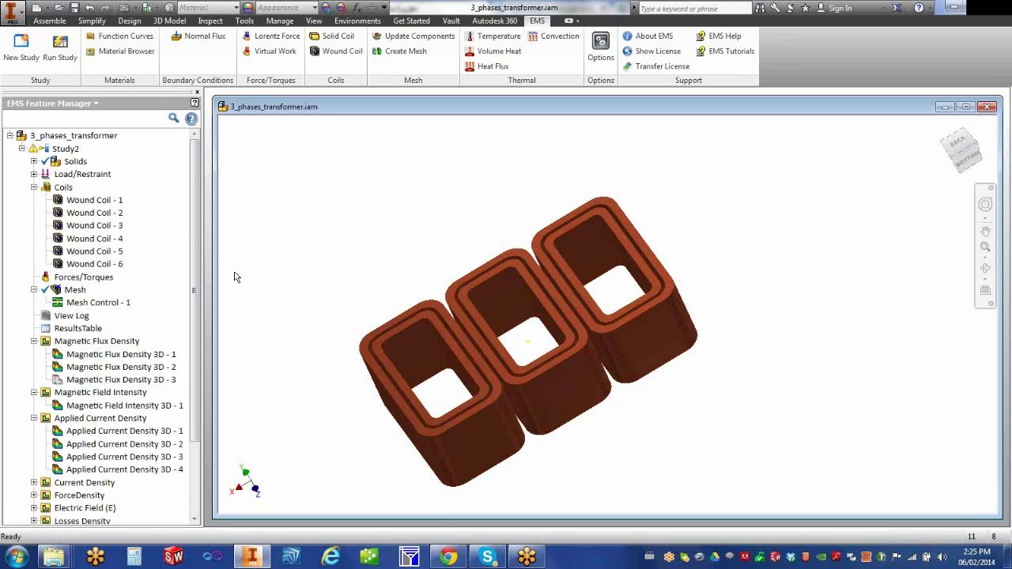
left_click(75, 291)
left_click(406, 68)
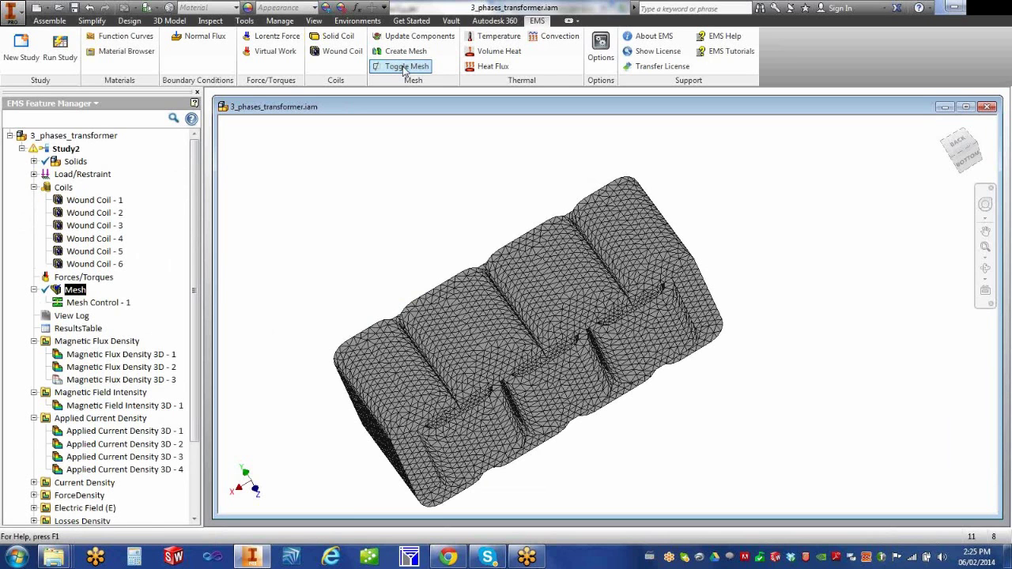
Toggle the mesh display off and on, and inspect the meshed transformer from several angles.
left_click(406, 67)
left_click(406, 67)
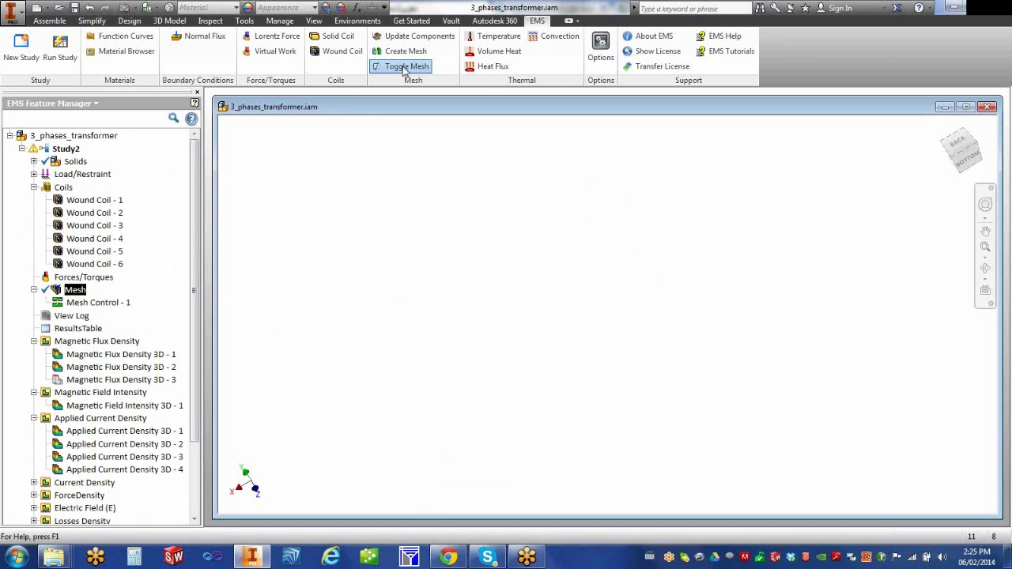
left_click(405, 67)
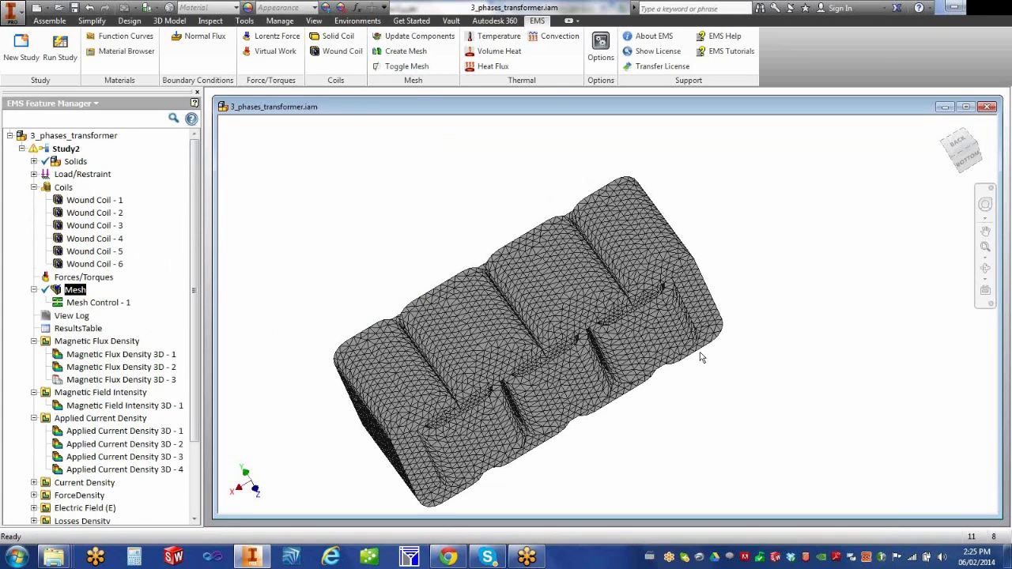
mouse_move(704, 364)
middle_mouse_down("shift")
mouse_move(690, 334)
mouse_move(689, 355)
middle_mouse_up("shift")
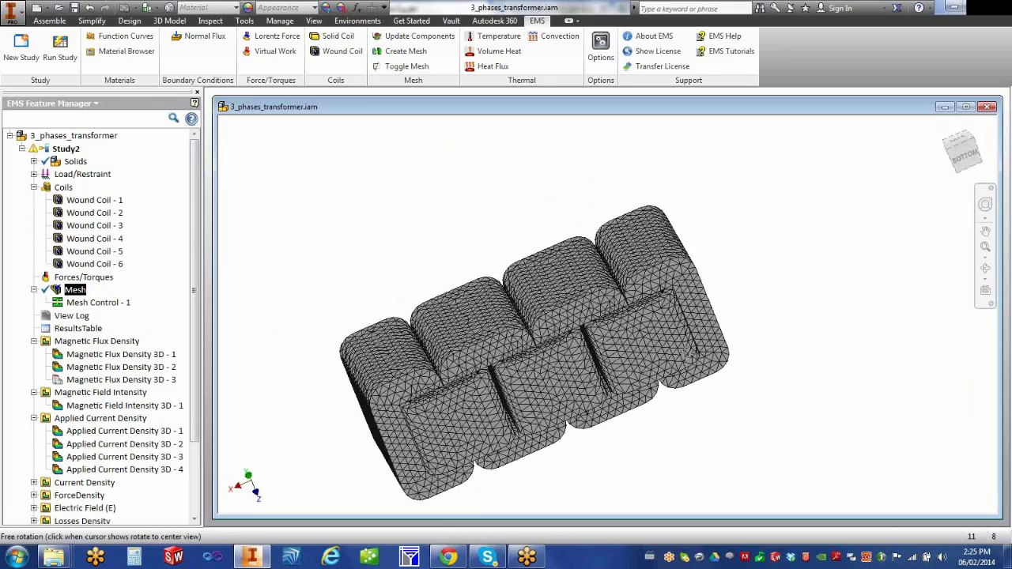
mouse_move(762, 321)
middle_mouse_down("shift")
mouse_move(764, 330)
mouse_move(752, 320)
middle_mouse_up("shift")
mouse_move(574, 218)
middle_mouse_down("shift")
mouse_move(567, 213)
mouse_move(575, 226)
middle_mouse_up("shift")
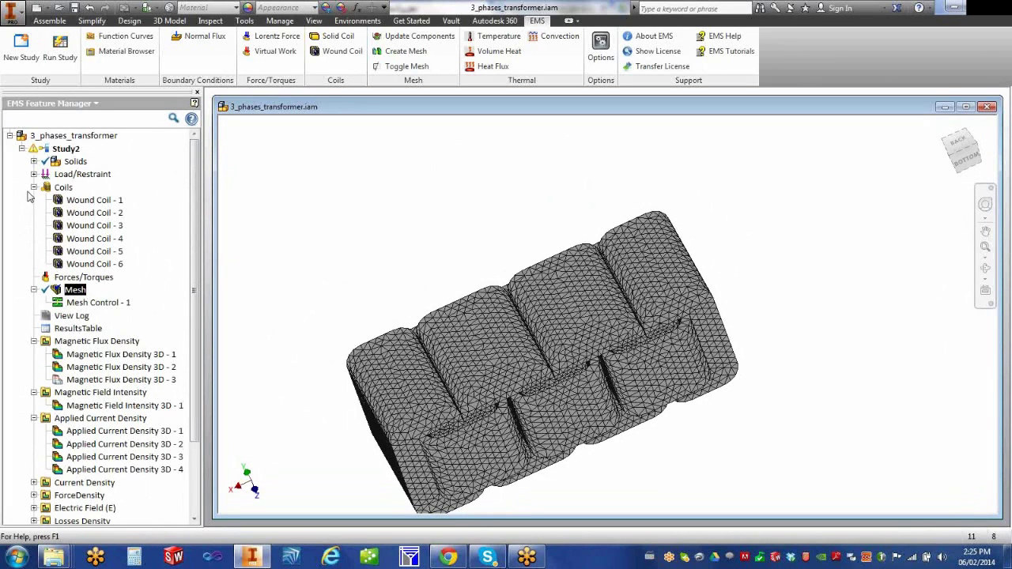
Open the definition of Wound Coil - 1, examine its turns and RMS current per turn, and leave without changes.
left_click(95, 203)
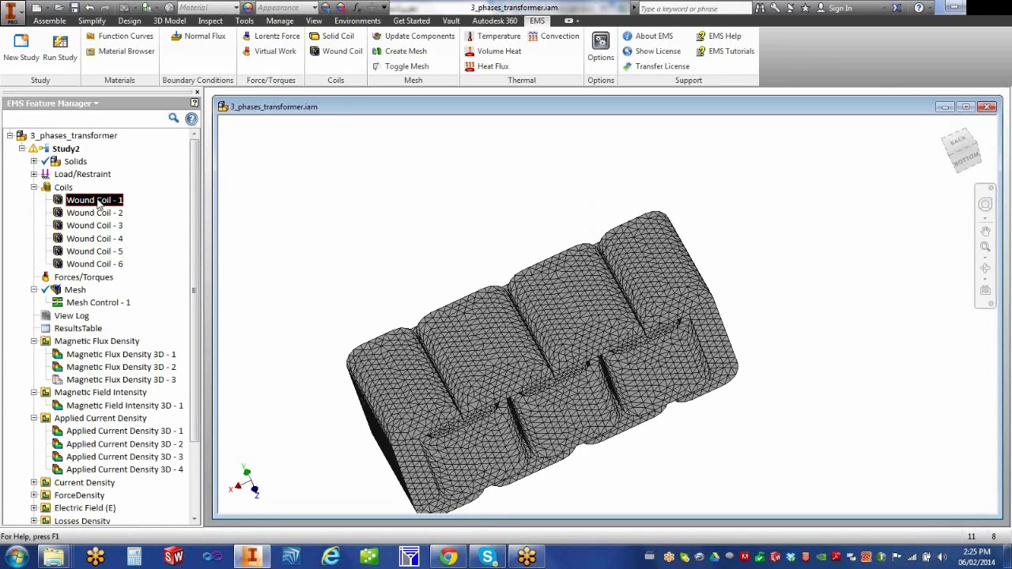
right_click(96, 204)
left_click(128, 224)
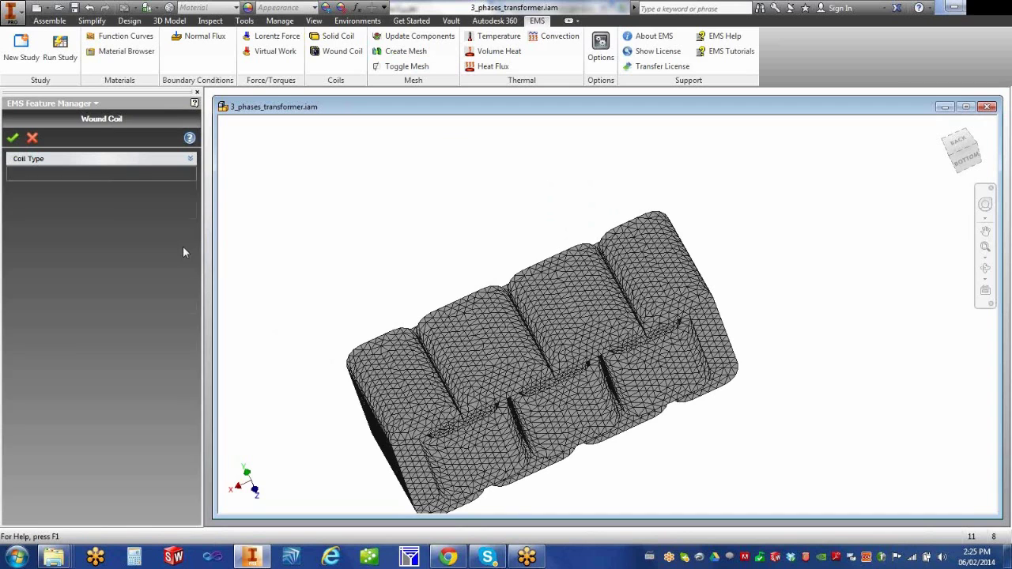
left_click_drag(197, 293, 206, 445)
left_click(33, 139)
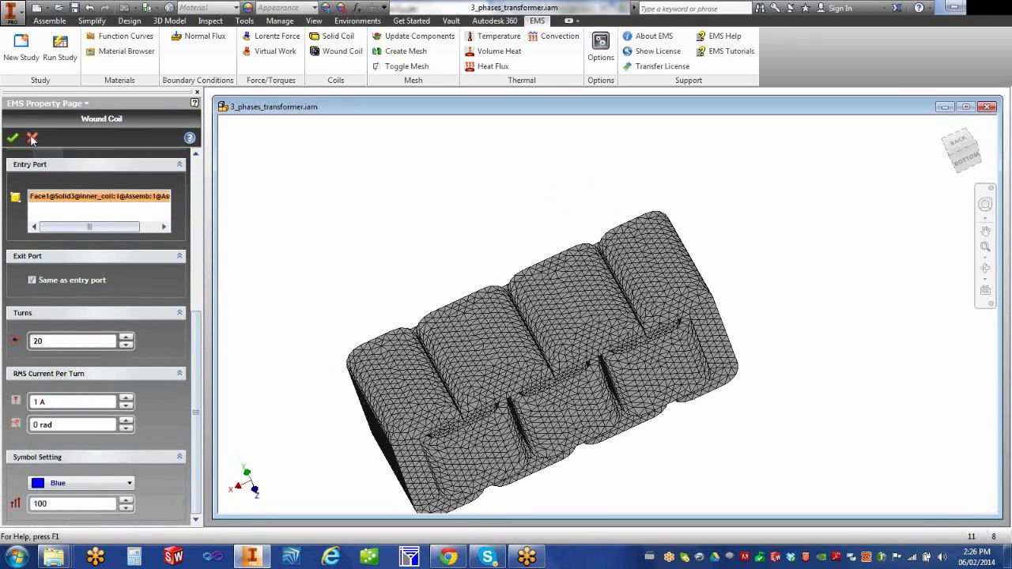
Open the definition of Wound Coil - 2, examine its turns, current and phase, and close it.
left_click(99, 214)
right_click(100, 215)
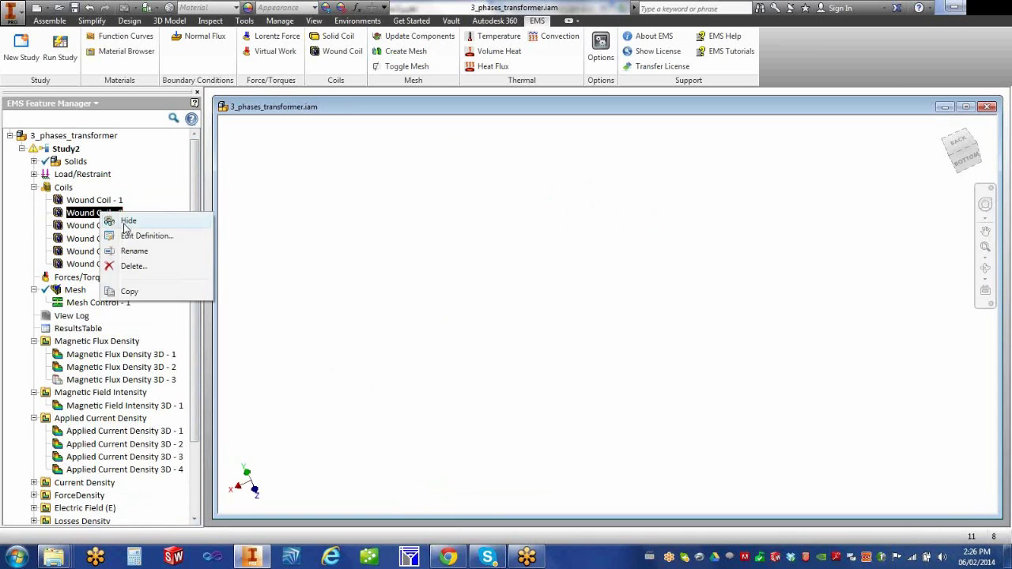
left_click(133, 235)
left_click_drag(199, 329, 202, 473)
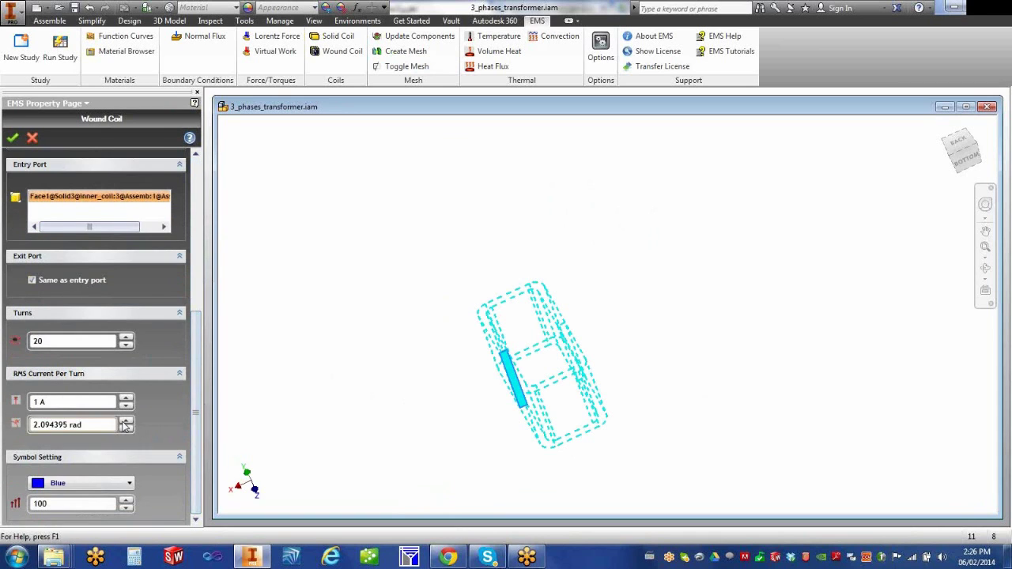
left_click(13, 139)
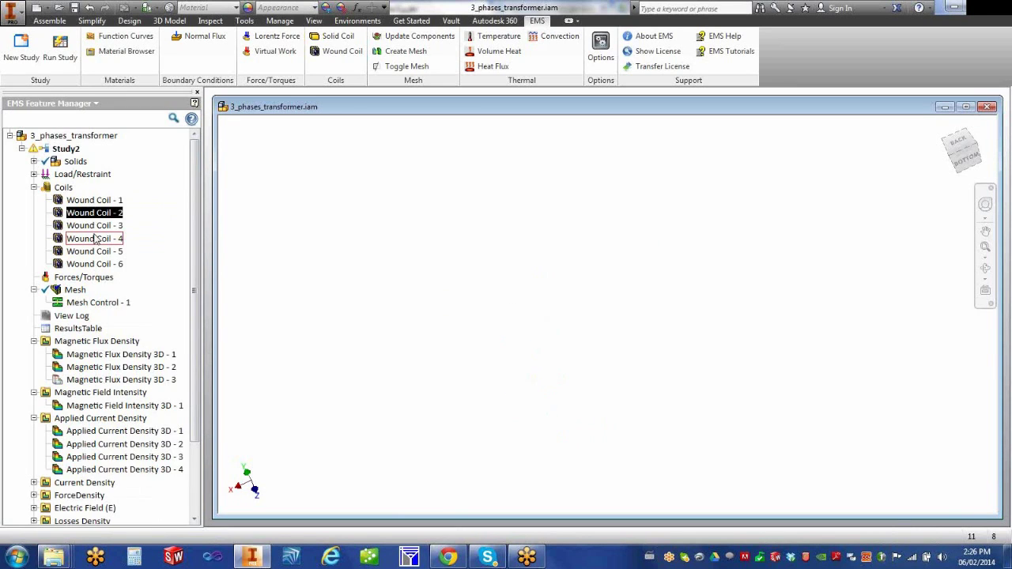
Open the definition of Wound Coil - 4, examine its turns and RMS current per turn, and leave without changes.
left_click(95, 241)
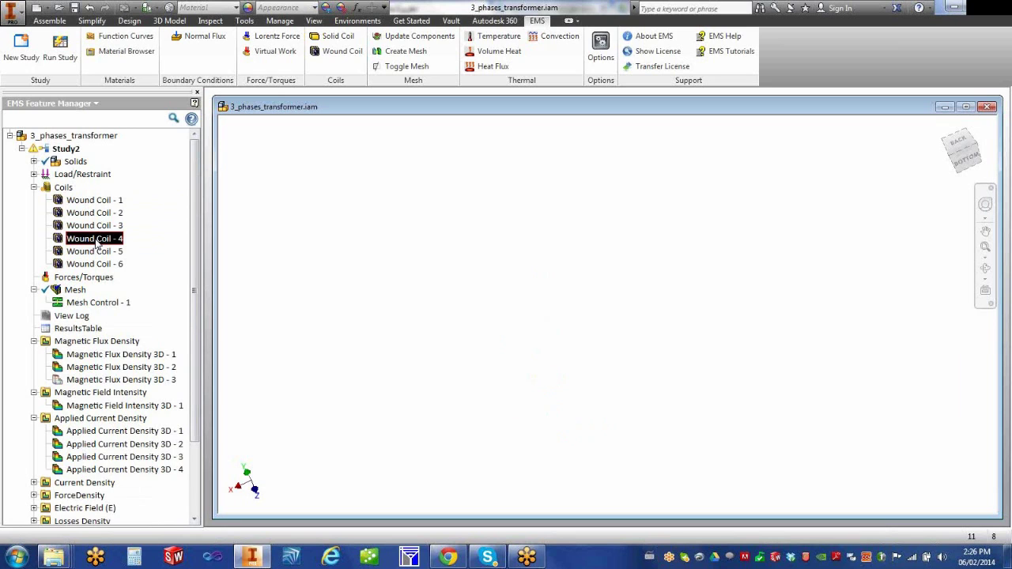
right_click(96, 240)
left_click(132, 262)
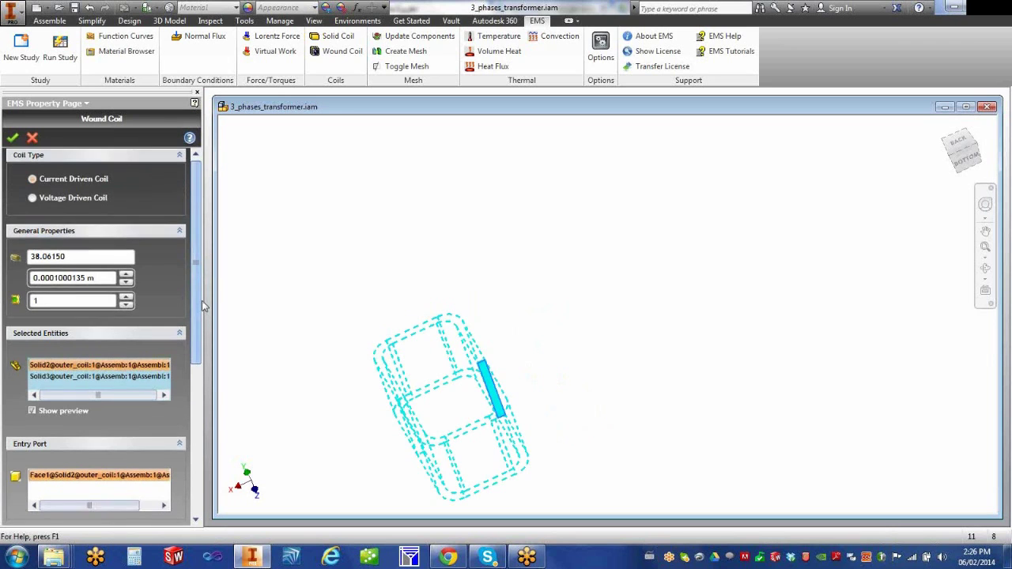
left_click_drag(199, 303, 198, 454)
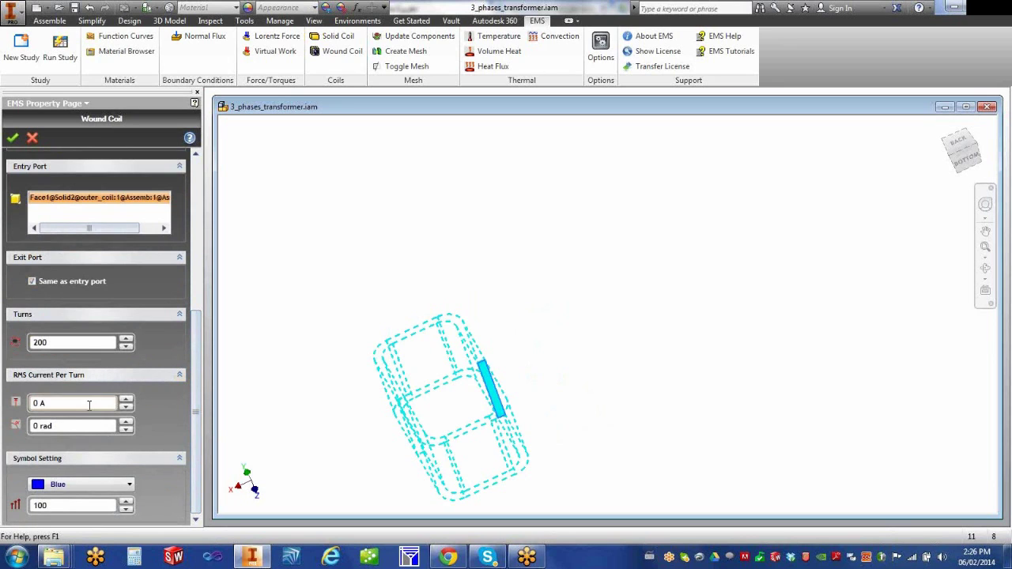
left_click(32, 137)
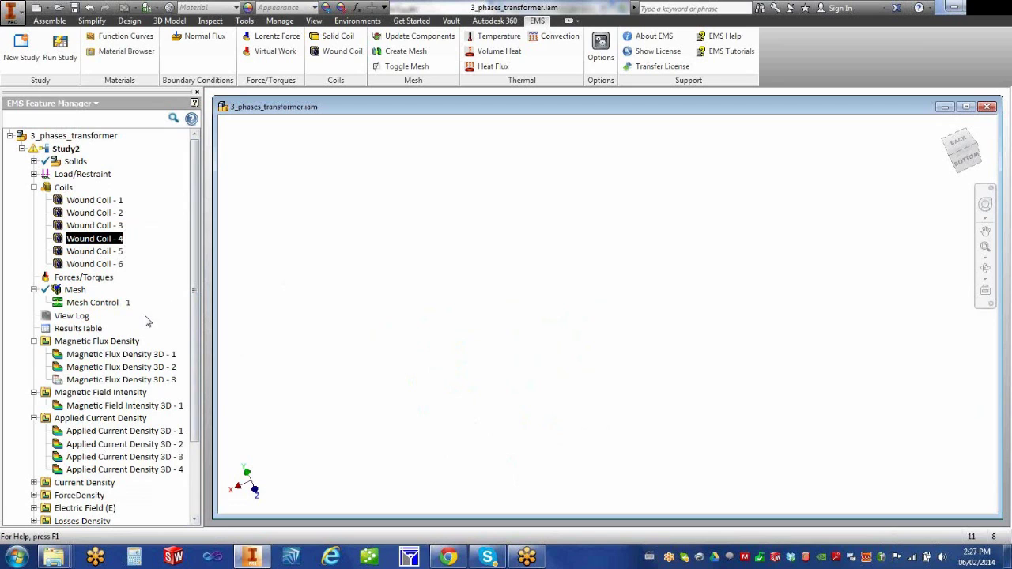
Collapse the Magnetic Flux Density, Magnetic Field Intensity and Applied Current Density result folders of Study2.
left_click(34, 341)
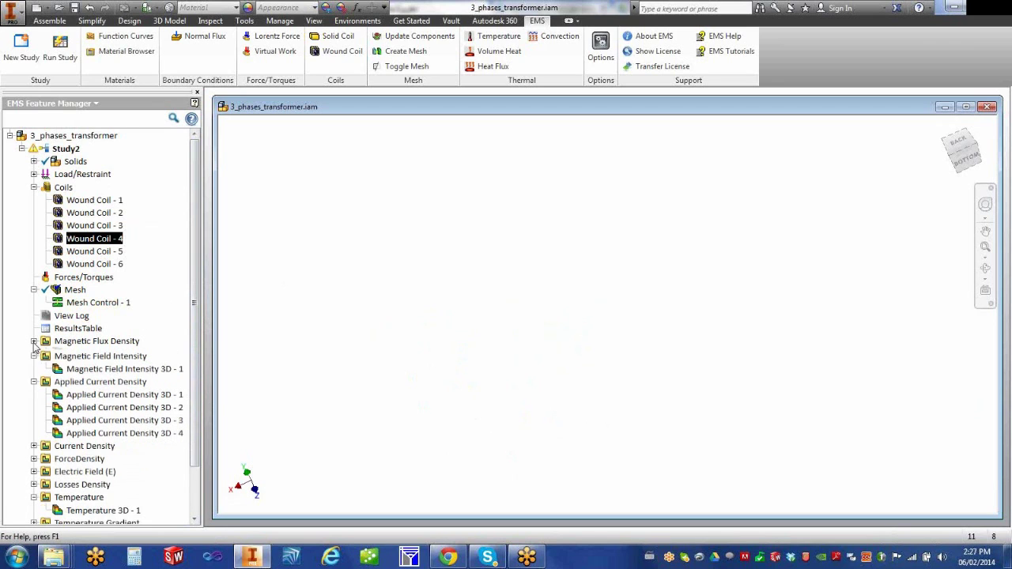
left_click(34, 355)
left_click(34, 367)
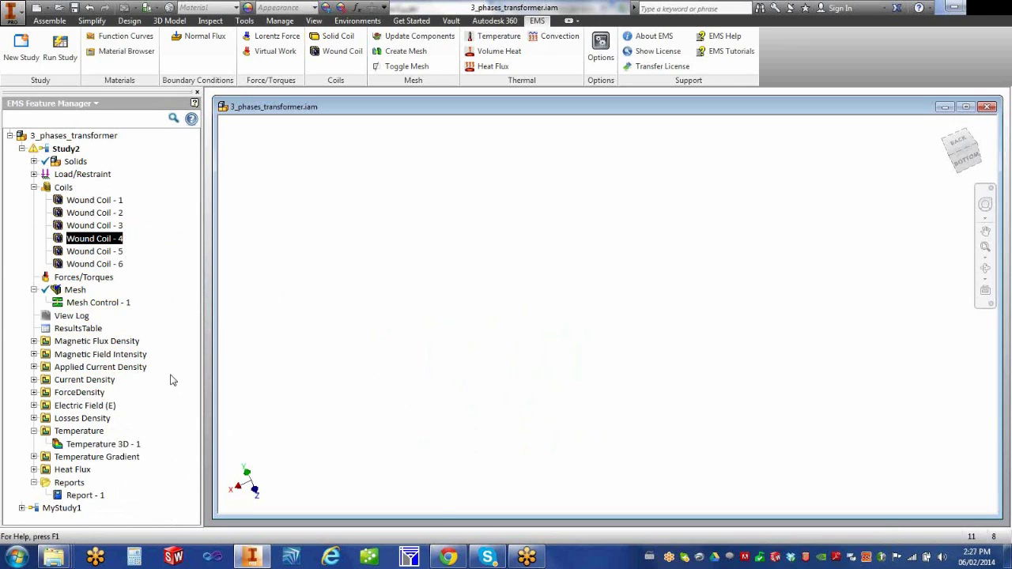
Open Study2's results table, widen it and view the inductance matrix of the wound coils.
double_click(76, 329)
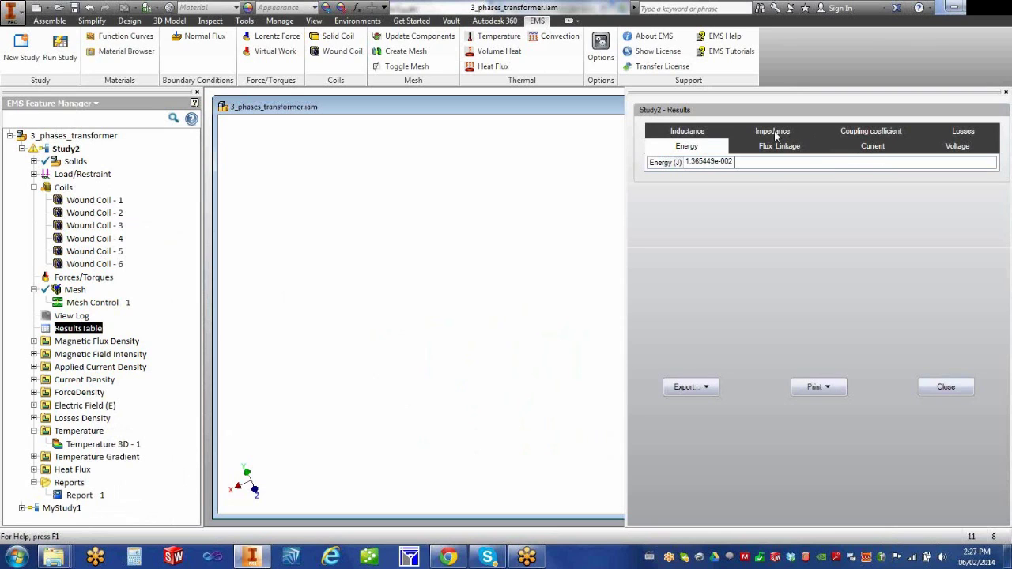
left_click_drag(627, 259, 428, 258)
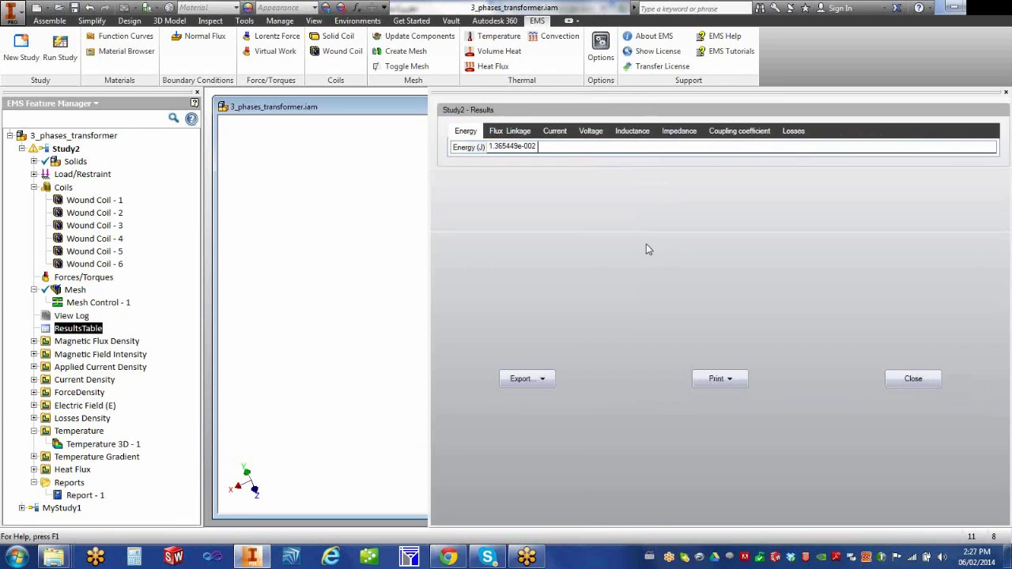
left_click(638, 134)
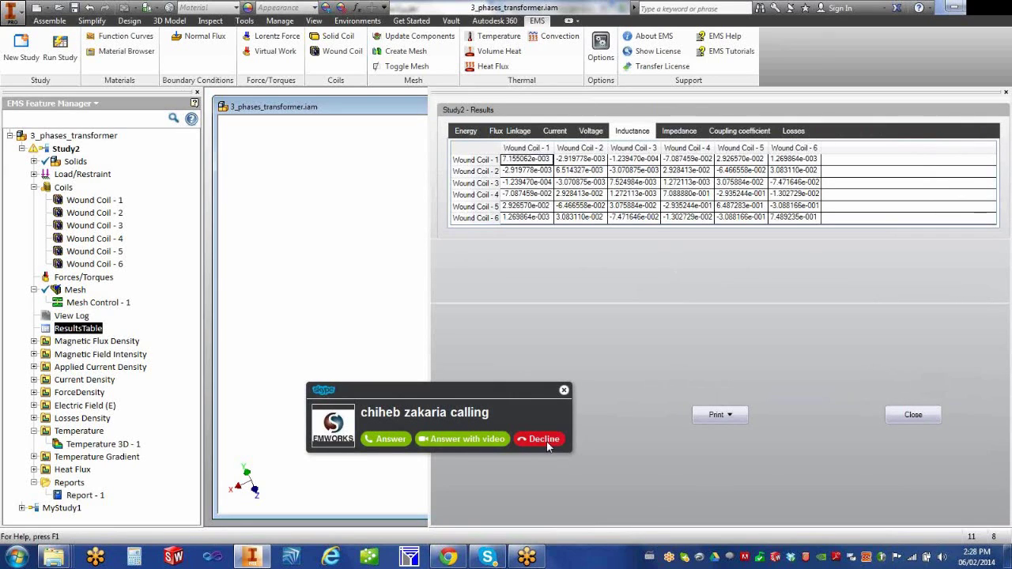
Decline the incoming Skype call, switch to Skype and dismiss its window.
left_click(544, 439)
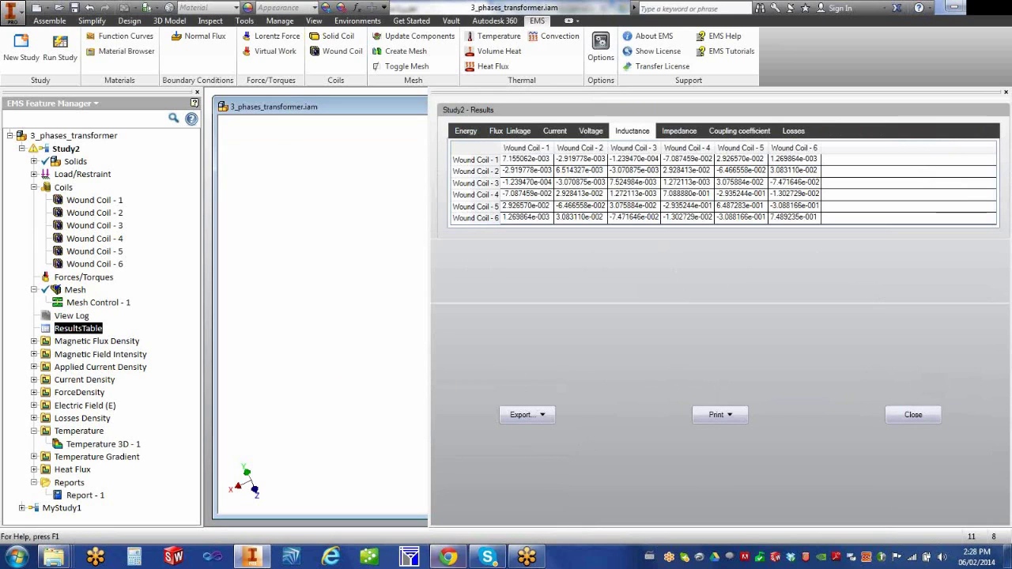
left_click(489, 558)
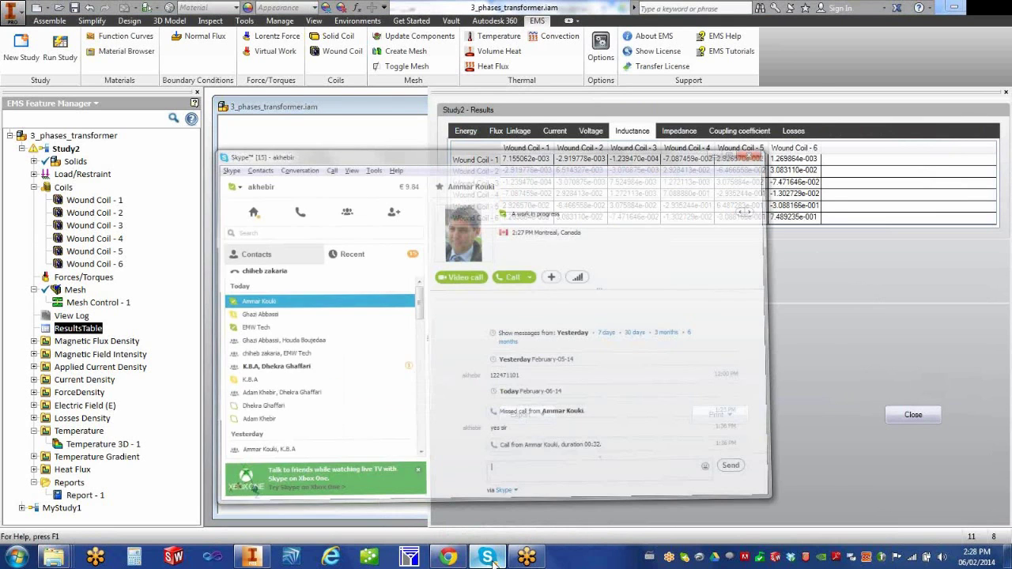
left_click(193, 112)
left_click(215, 220)
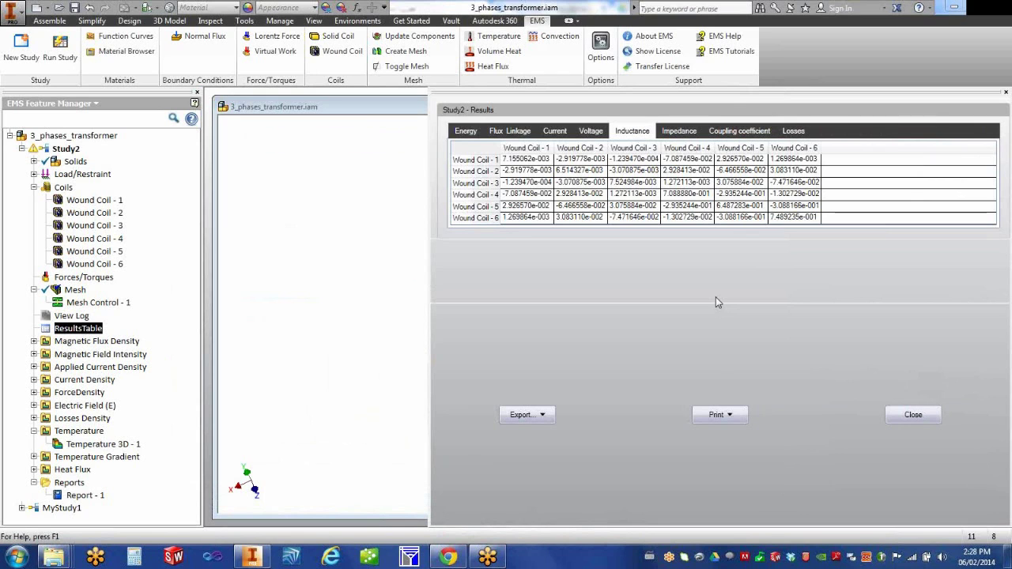
Review Study2's impedance, coupling coefficient, losses, current, voltage and flux linkage results.
left_click(720, 112)
left_click(680, 131)
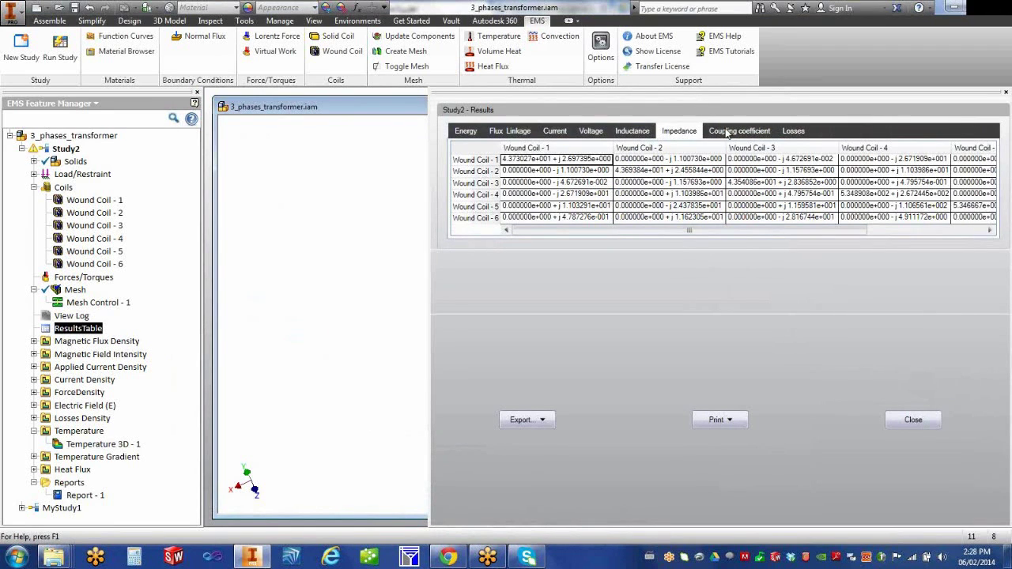
left_click(727, 132)
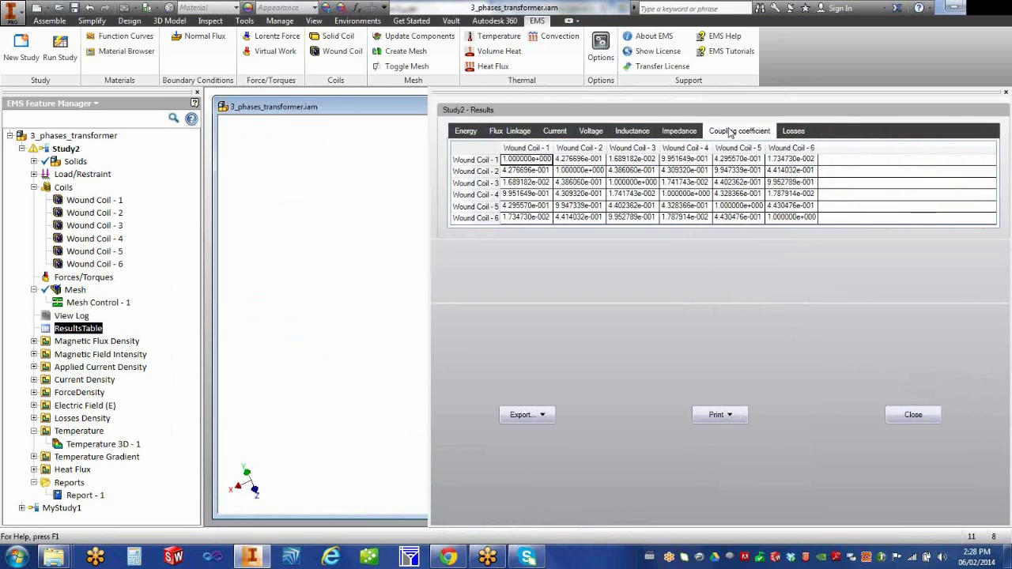
left_click(791, 133)
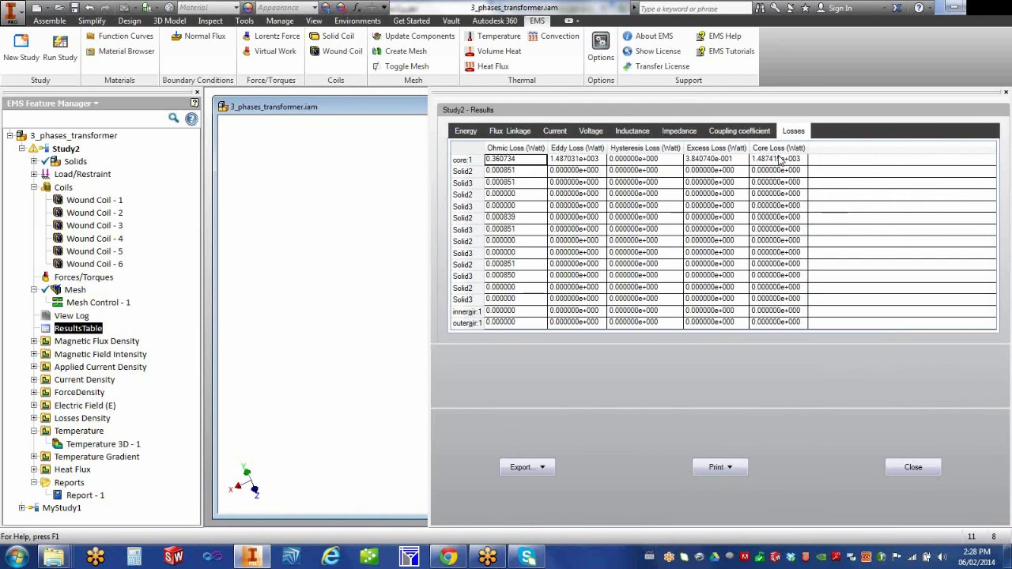
left_click(556, 131)
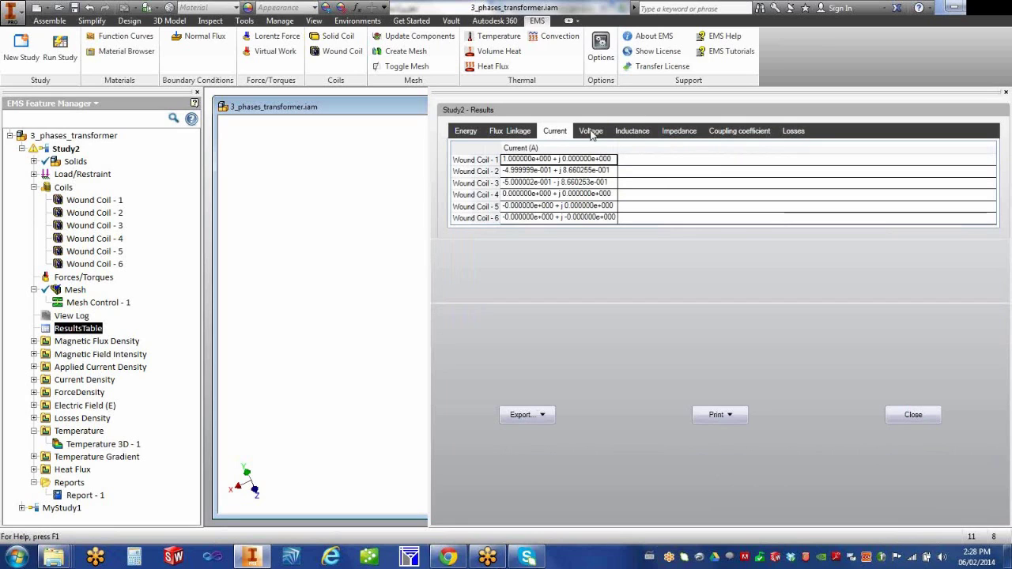
left_click(590, 133)
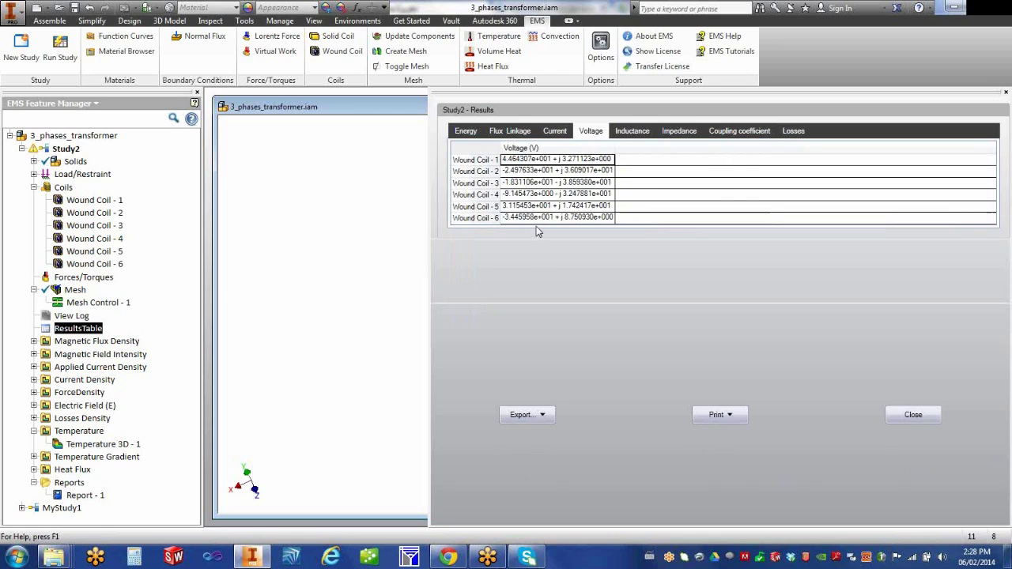
left_click(500, 132)
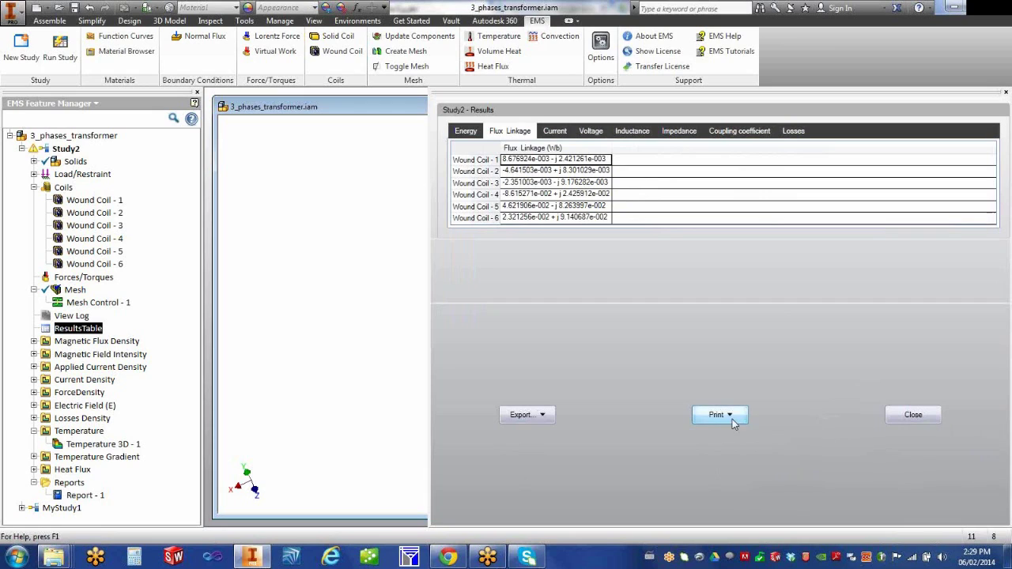
Choose to export all results of Study2 and close the results table.
left_click(520, 420)
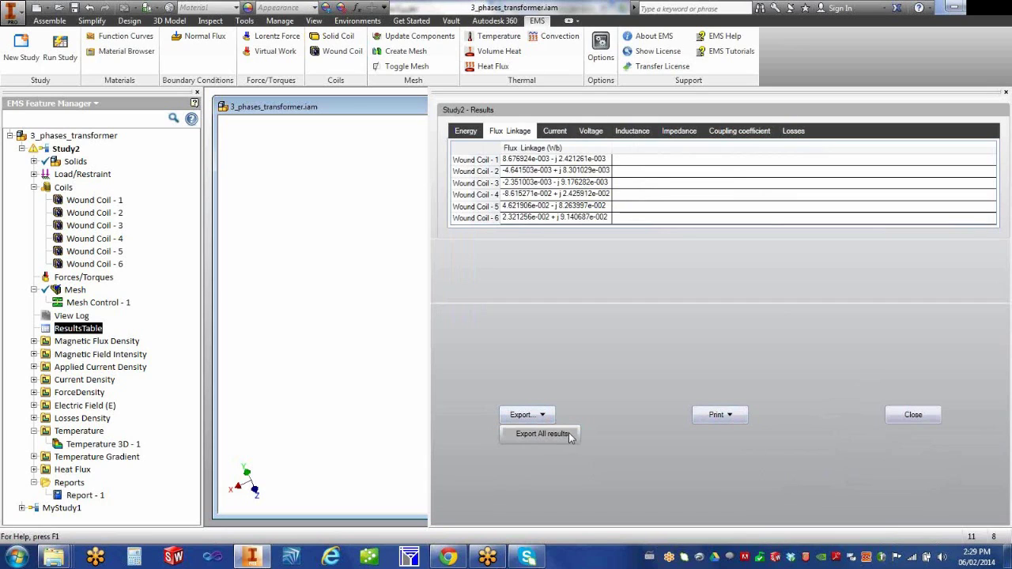
left_click(549, 438)
left_click(913, 416)
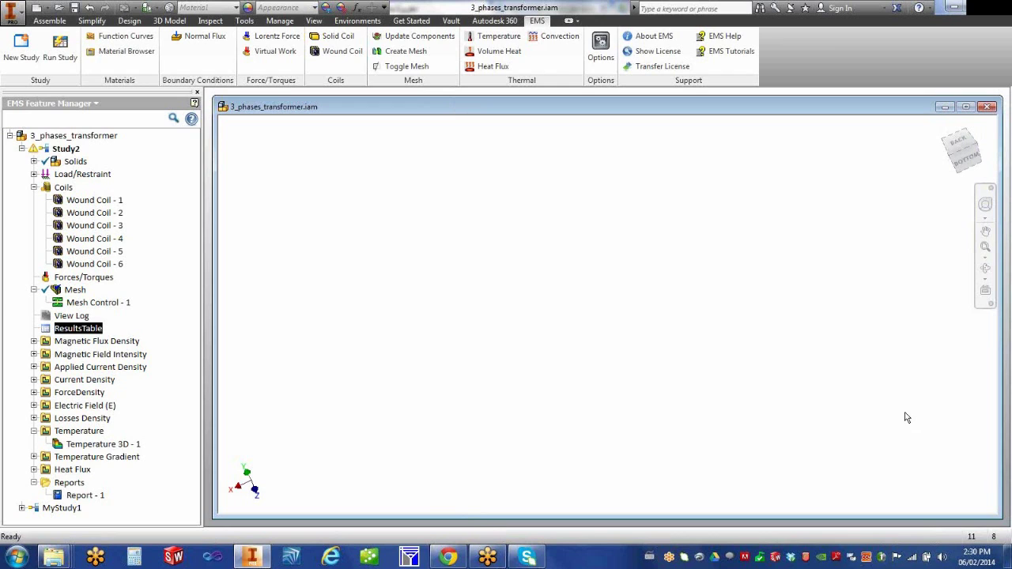
List the Magnetic Flux Density plots of Study2, and collapse that folder and the Temperature folder.
left_click(34, 341)
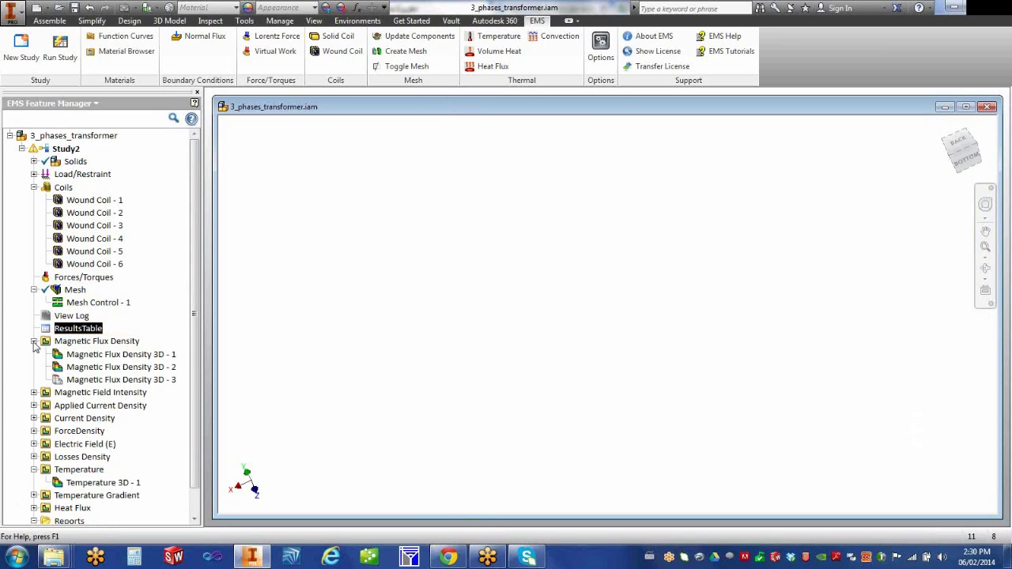
left_click(34, 342)
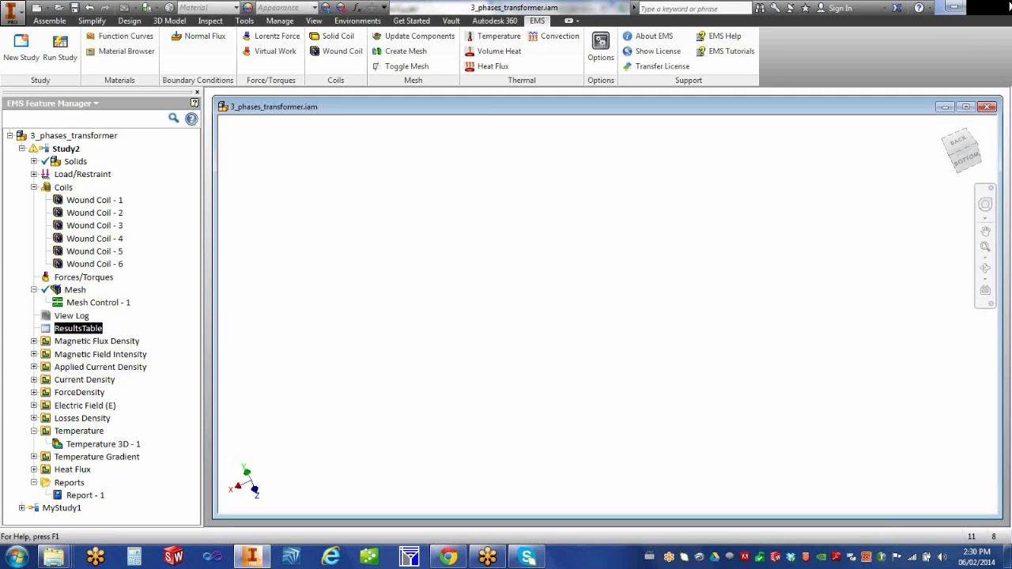
left_click(1006, 33)
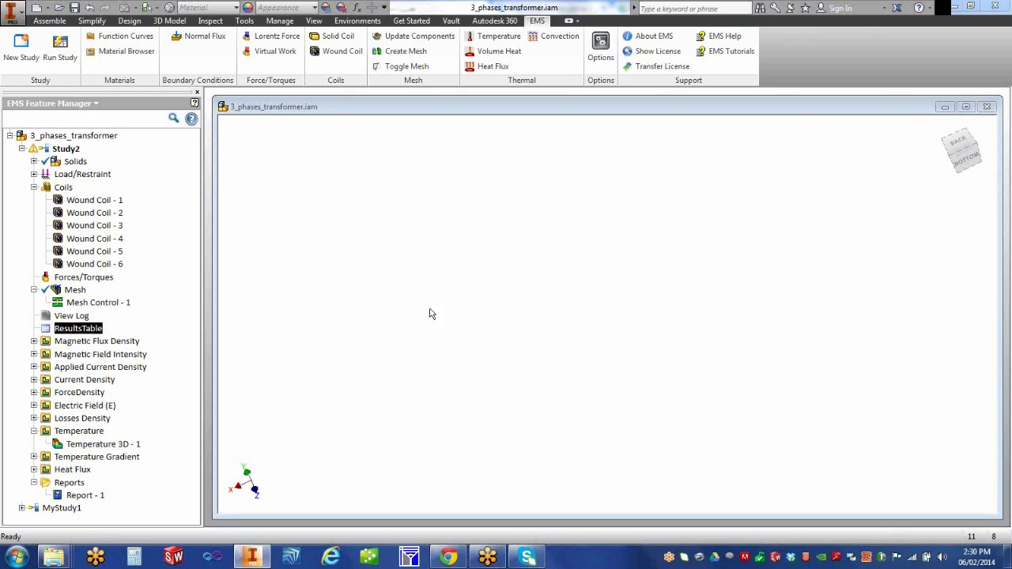
left_click(1004, 33)
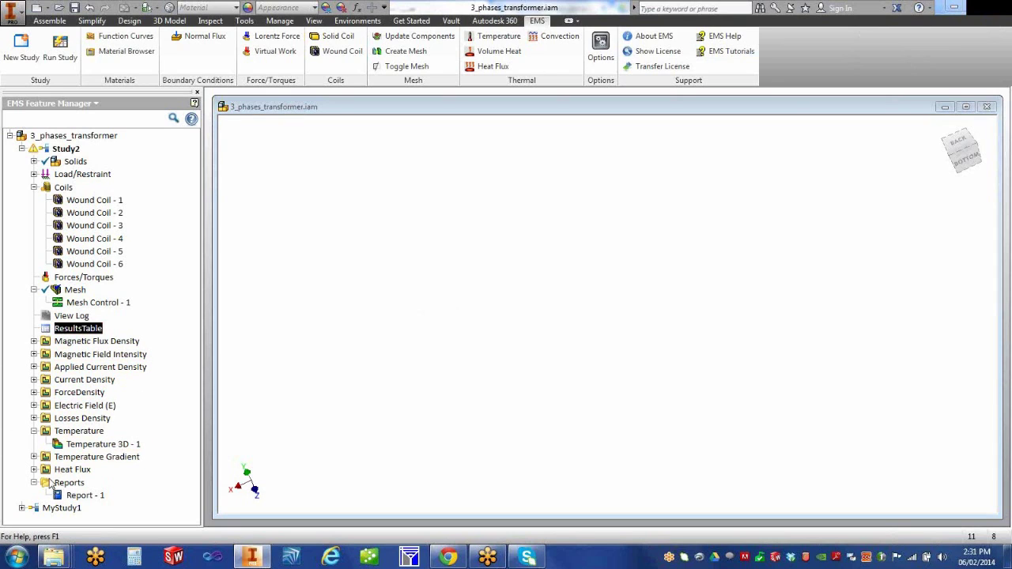
left_click(34, 431)
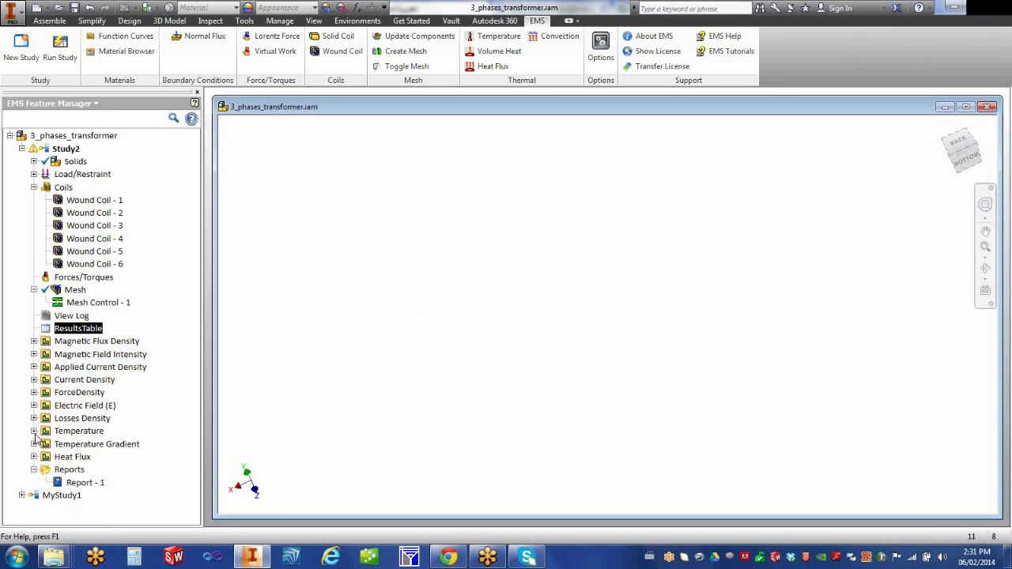
Create a 3D Vector plot of the Applied Current Density in A/m^2, showing the real part at 0 rad.
left_click(34, 367)
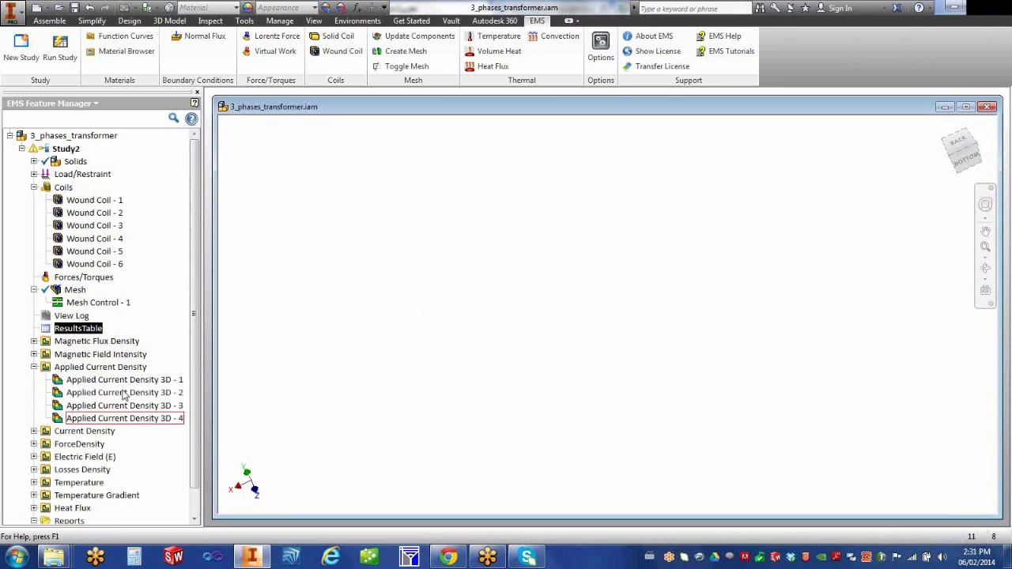
left_click(111, 367)
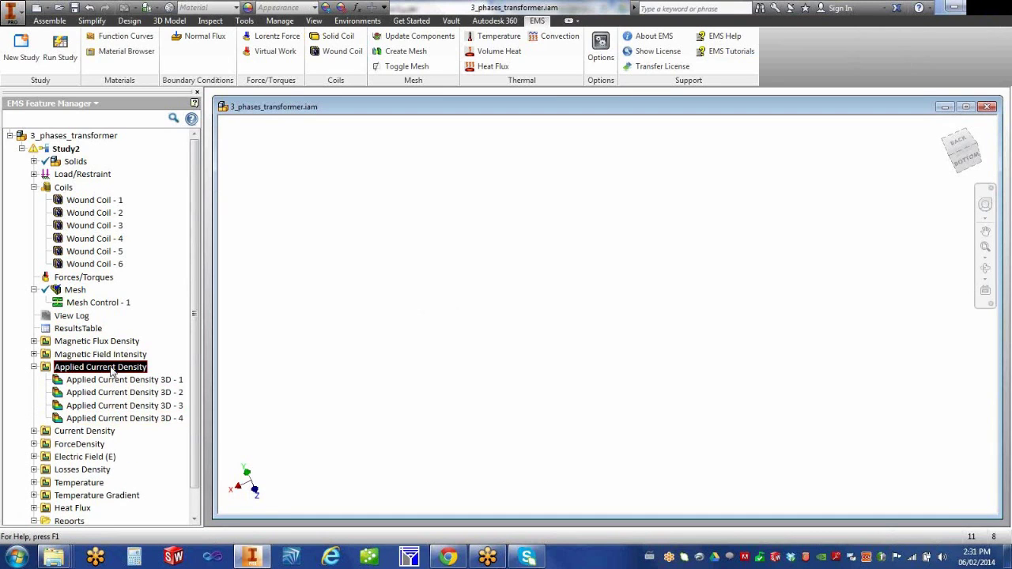
right_click(111, 369)
left_click(134, 378)
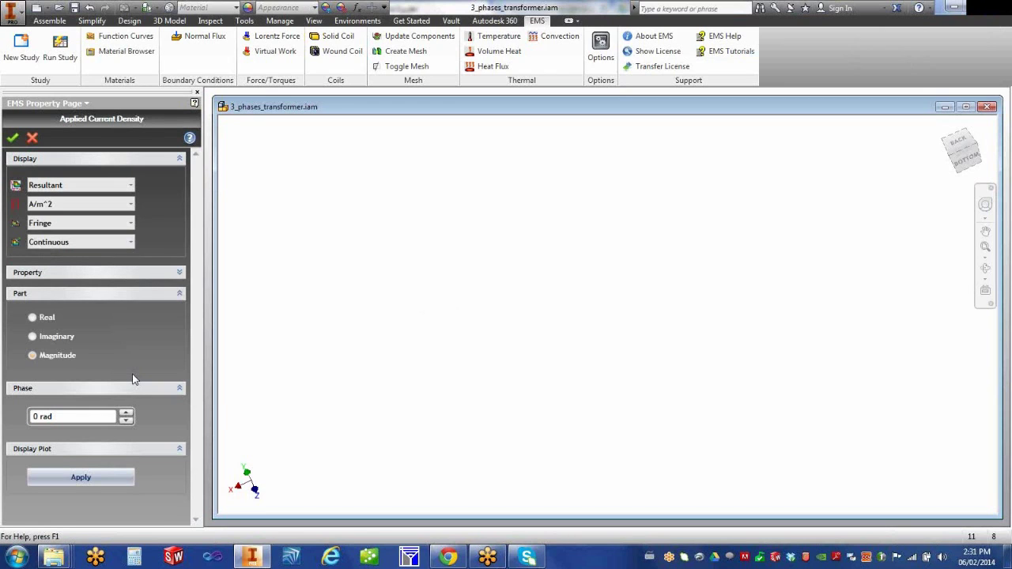
left_click(115, 186)
left_click(115, 187)
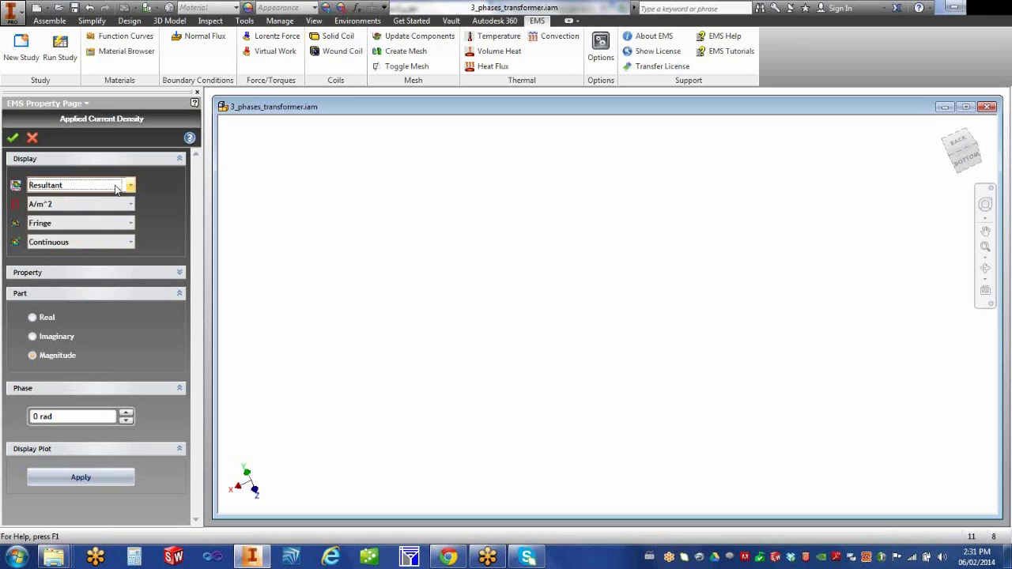
left_click(128, 205)
left_click(129, 205)
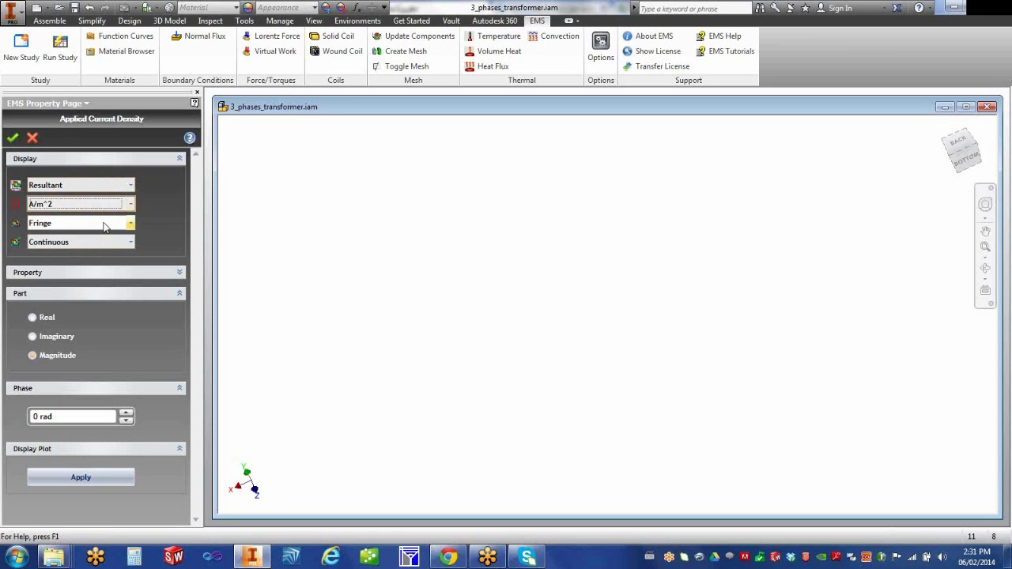
left_click(131, 225)
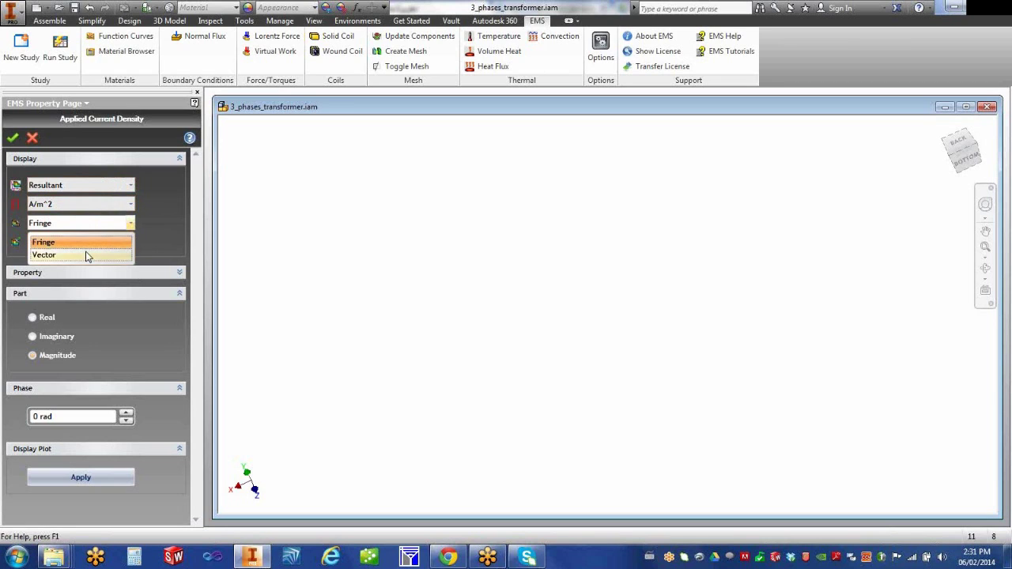
left_click(86, 254)
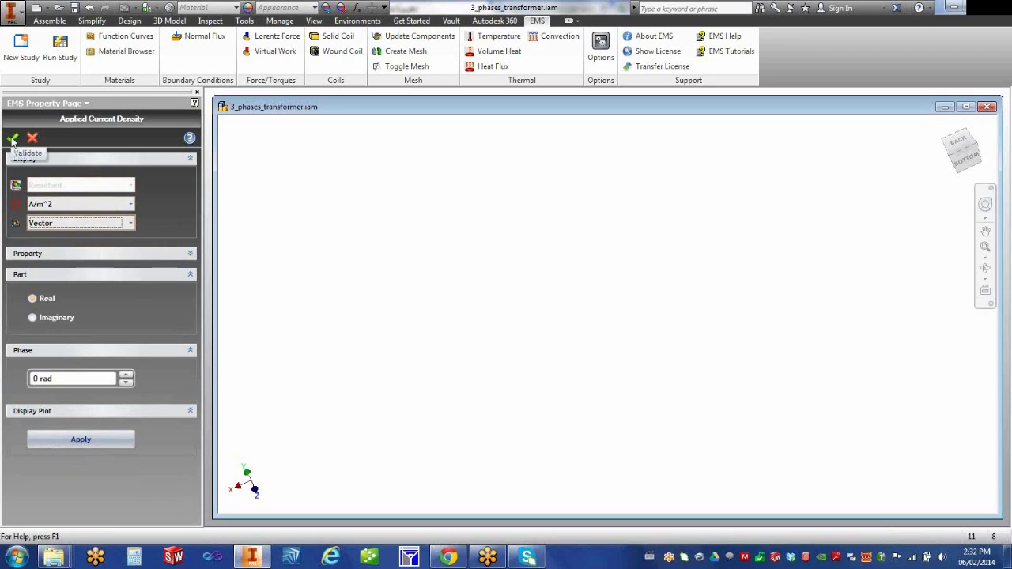
left_click(13, 140)
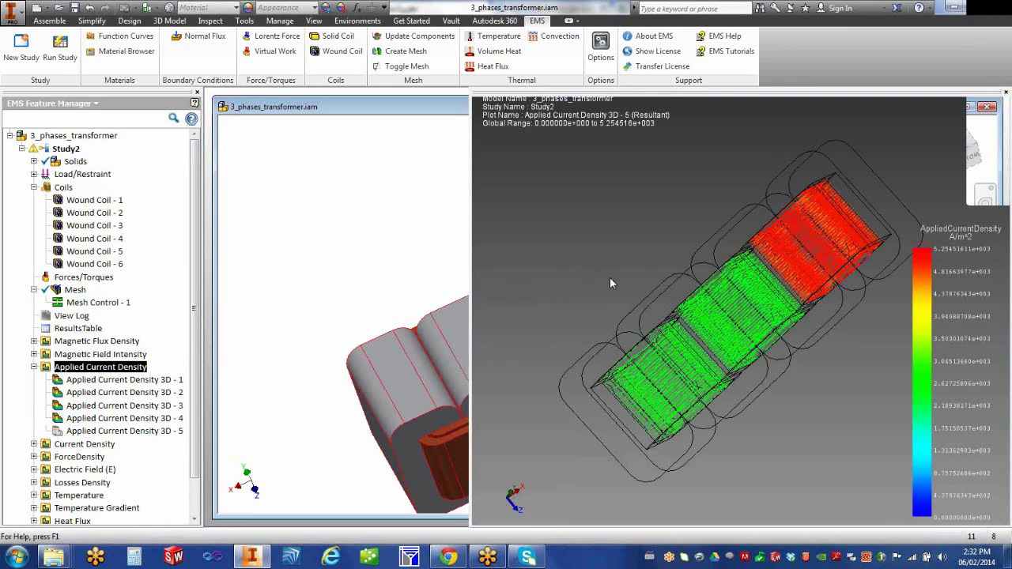
Examine the applied current density vectors in the transformer windings from several angles and up close.
mouse_move(607, 285)
middle_mouse_down()
mouse_move(667, 323)
mouse_move(653, 345)
mouse_move(644, 325)
mouse_move(696, 377)
mouse_move(685, 366)
middle_mouse_up()
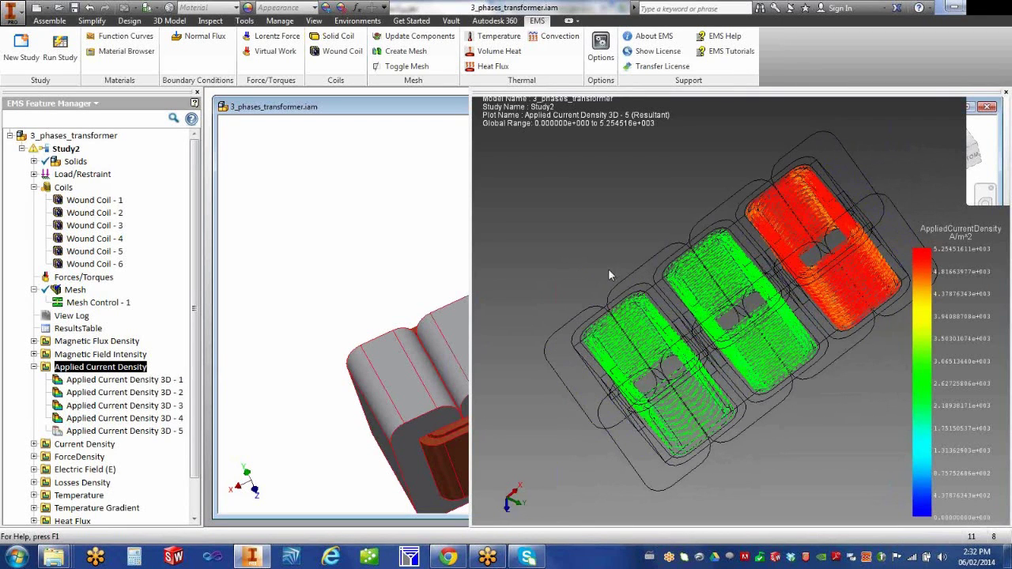
right_click(536, 179)
left_click(575, 214)
scroll(665, 355, "up", 2)
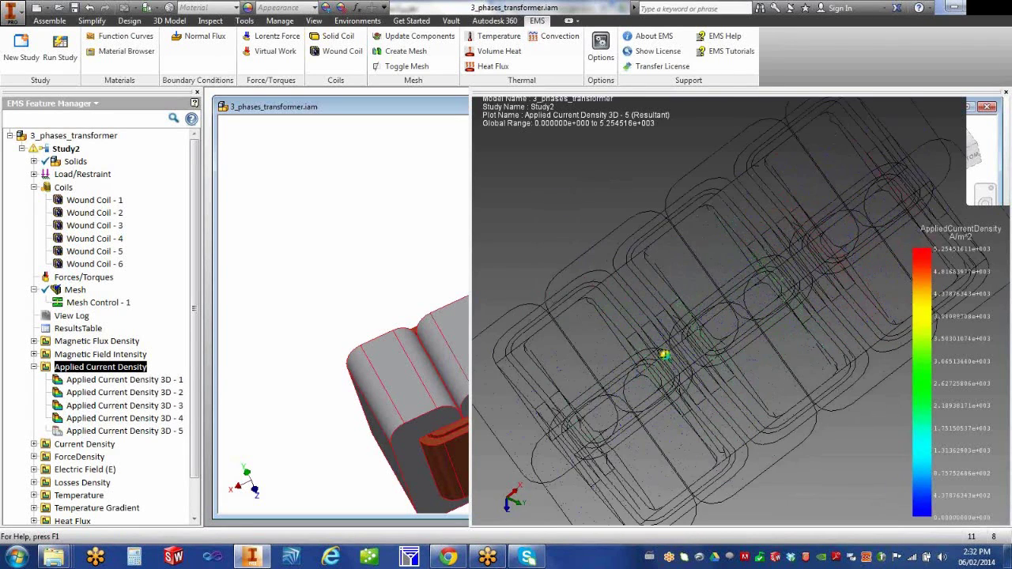
mouse_move(664, 355)
left_mouse_down()
mouse_move(693, 378)
mouse_move(677, 357)
left_mouse_up()
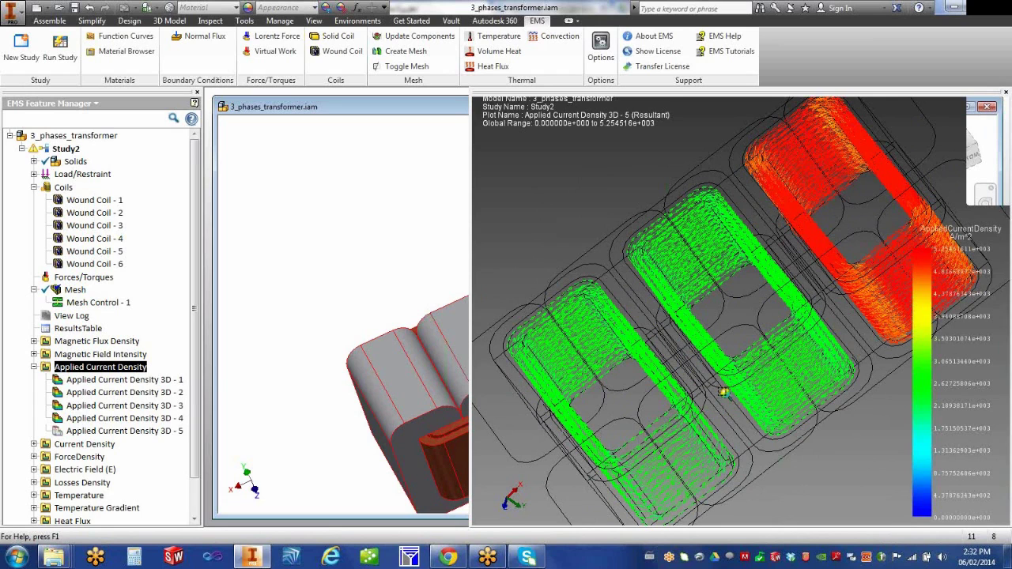
Create a 3D plot of the resultant Magnetic Flux Density magnitude in Tesla, using Fringe display with Continuous shading.
left_click(34, 342)
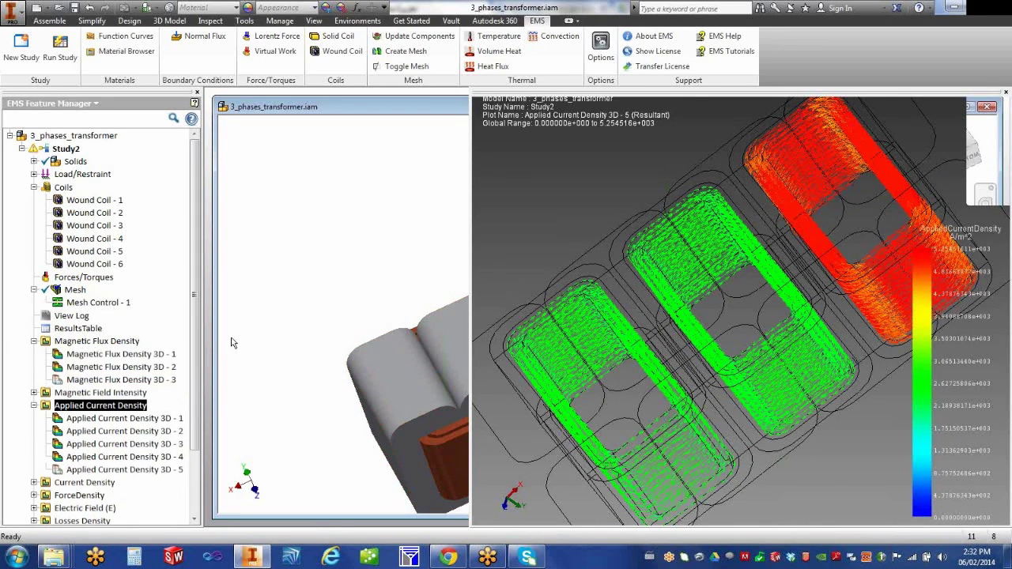
right_click(117, 346)
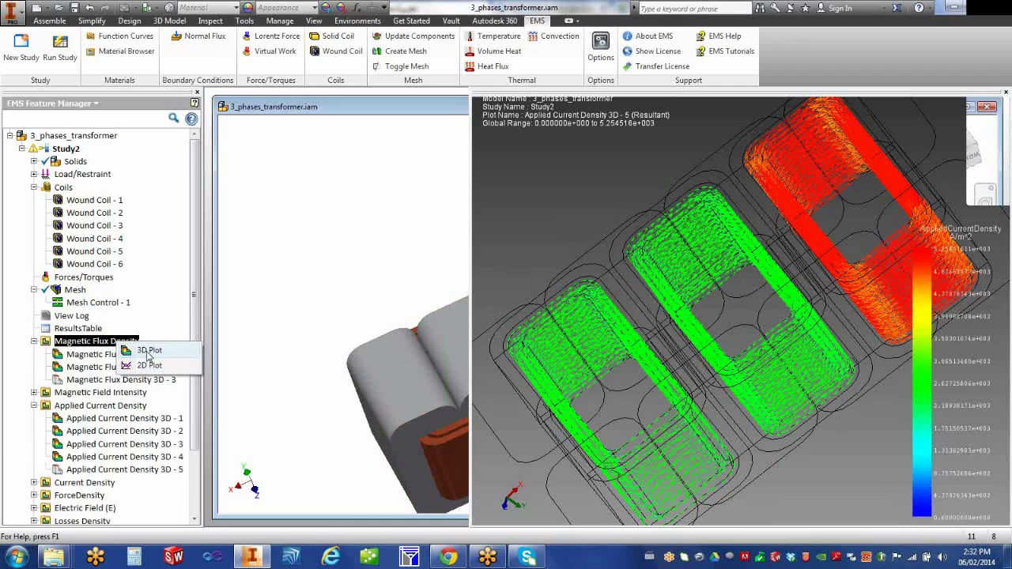
left_click(147, 353)
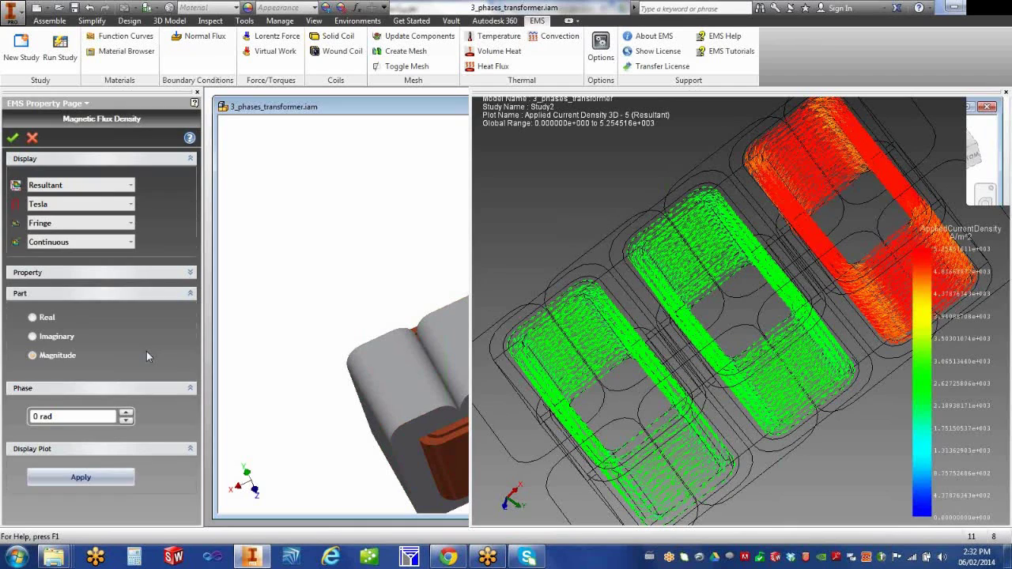
left_click(75, 245)
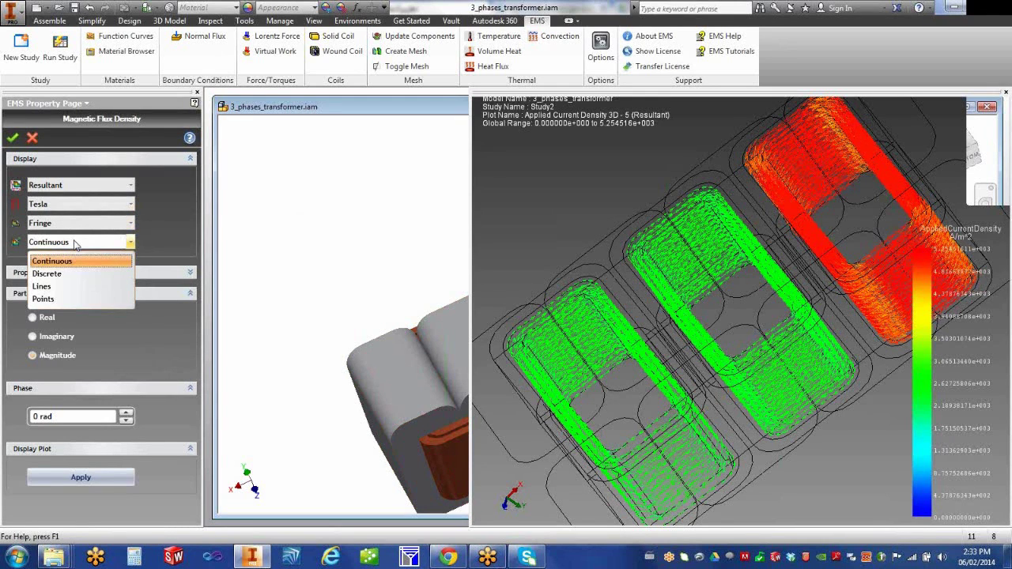
left_click(184, 245)
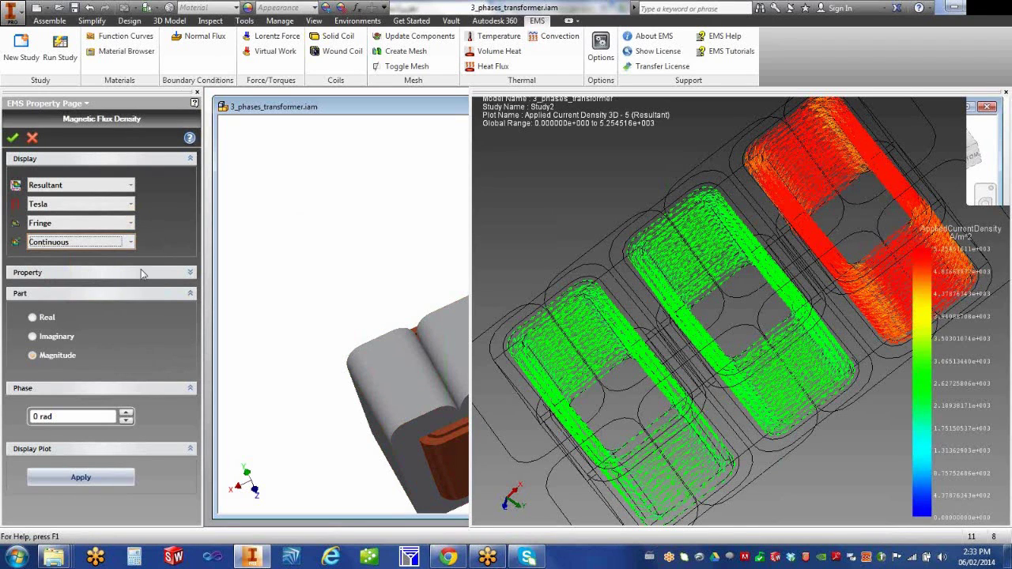
left_click(12, 139)
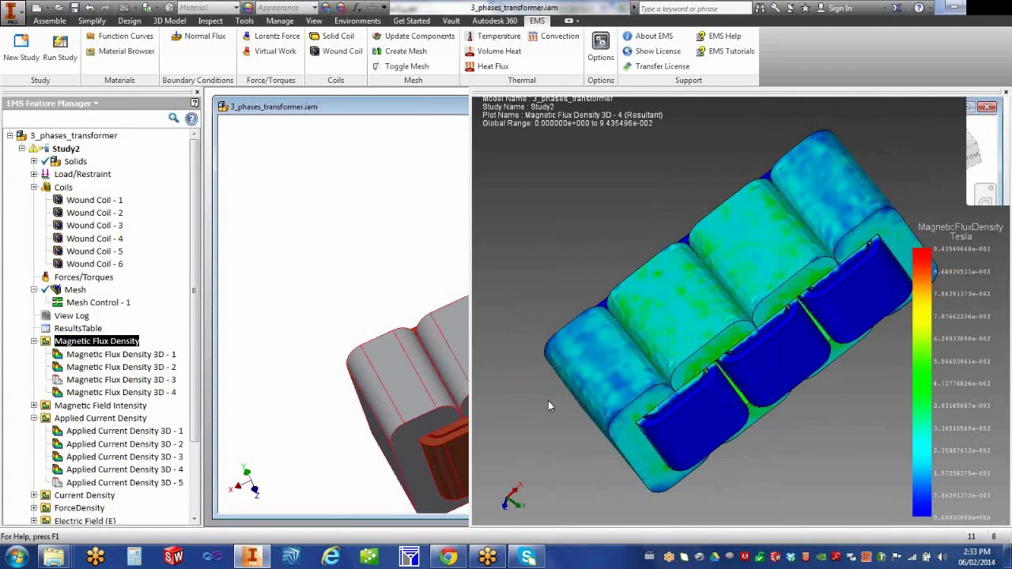
mouse_move(553, 397)
middle_mouse_down()
mouse_move(528, 403)
mouse_move(578, 395)
mouse_move(554, 390)
middle_mouse_up()
scroll(554, 389, "up", 2)
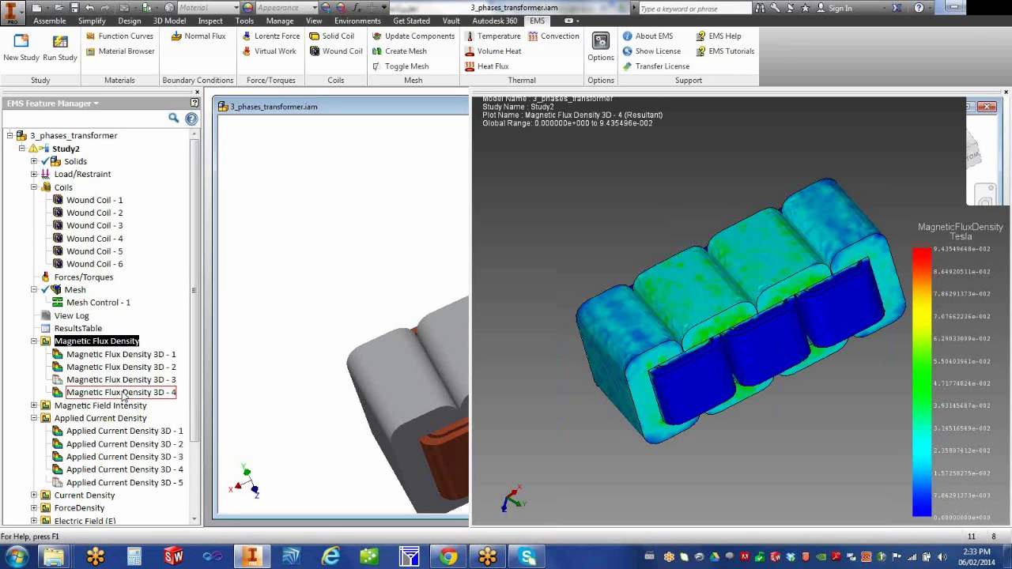
Show the min and max annotations on the Magnetic Flux Density 3D - 4 plot through its chart options.
right_click(123, 394)
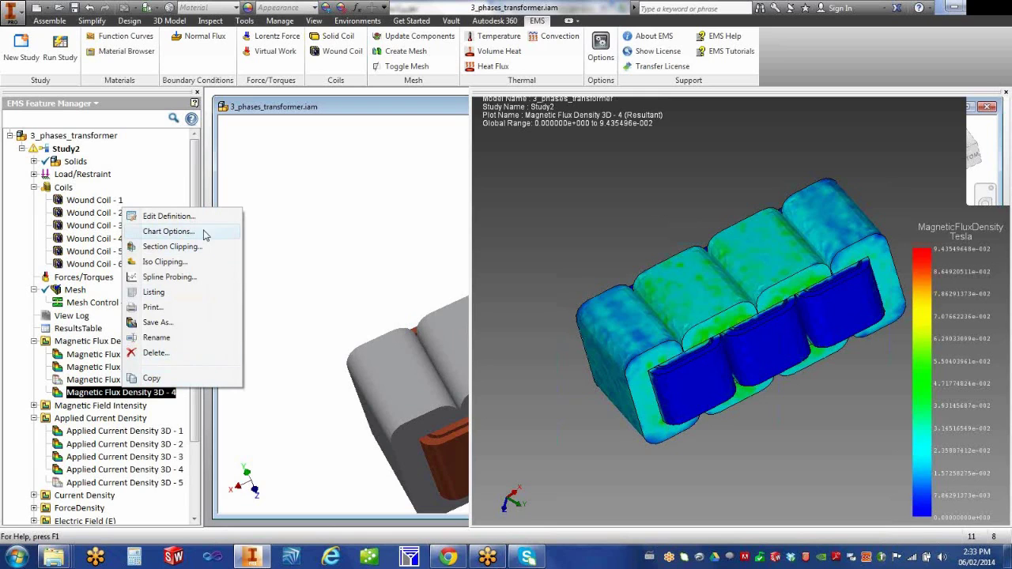
left_click(201, 232)
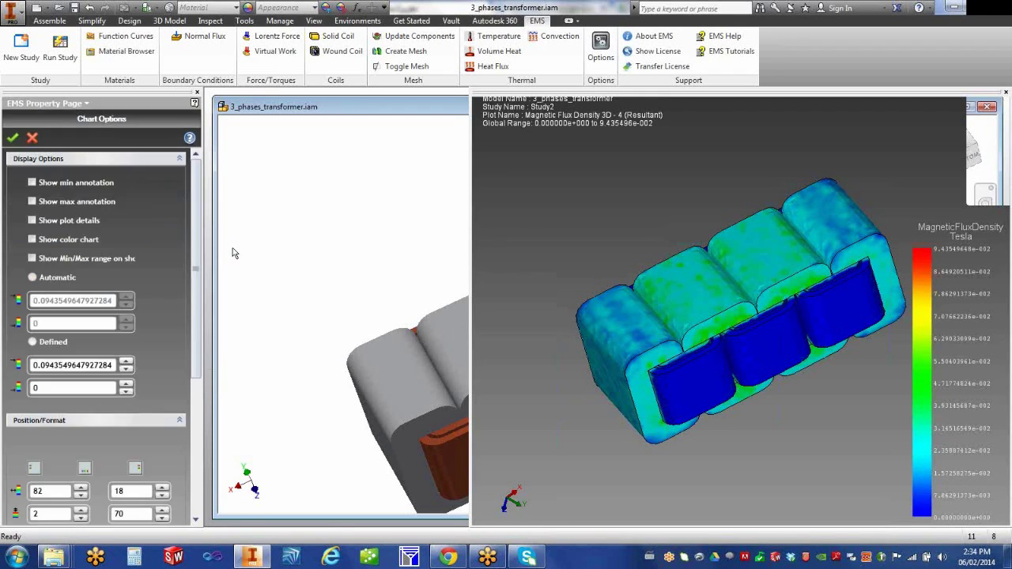
left_click(33, 183)
left_click(32, 202)
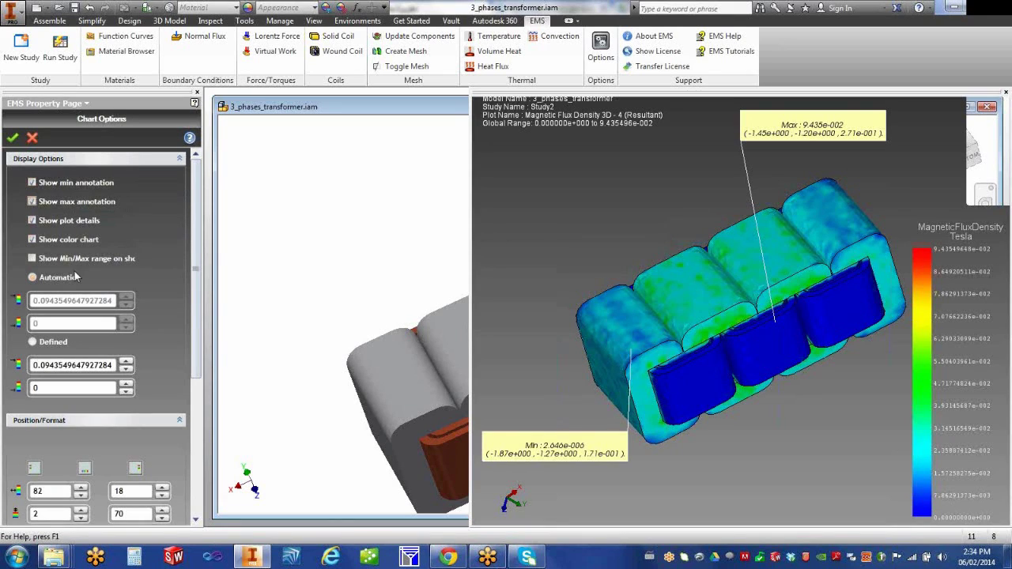
left_click(31, 259)
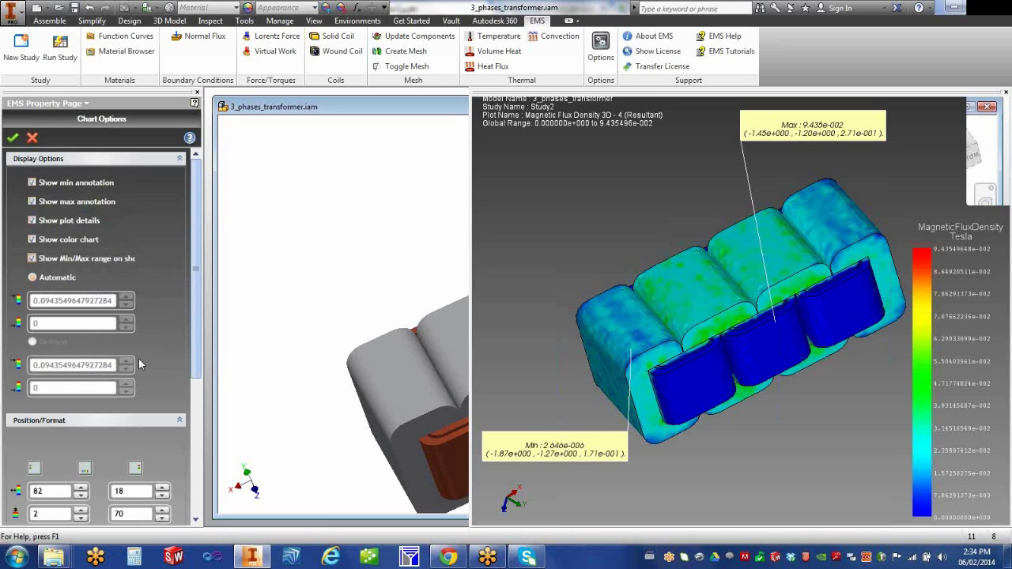
left_click(31, 259)
Use a Defined color range with a minimum of about 0.00283 for the flux density plot and apply the chart options.
left_click(33, 343)
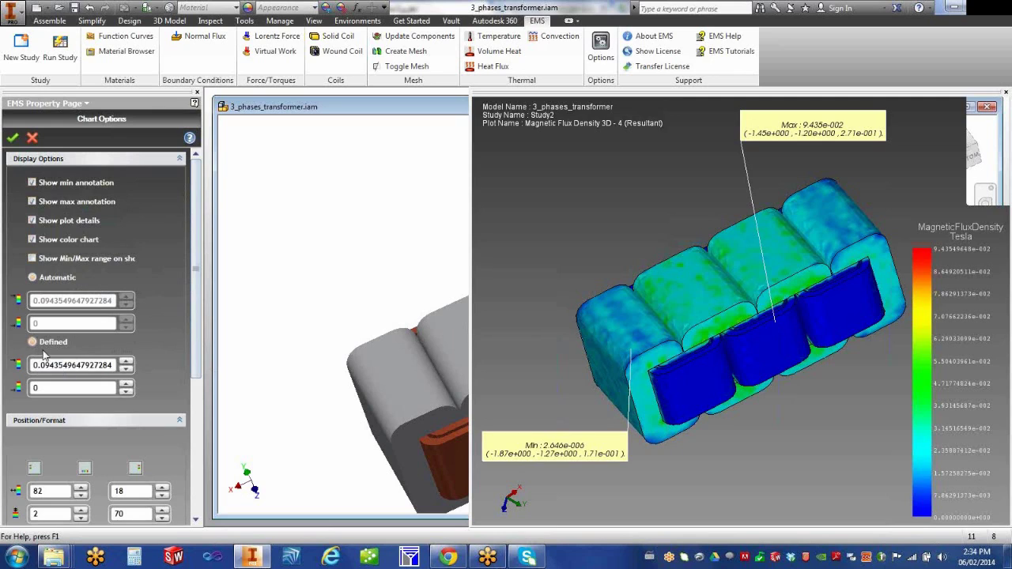
left_click(125, 386)
left_click(125, 386)
left_click(125, 386)
left_click(125, 385)
left_click(125, 386)
left_click(125, 386)
left_click(125, 386)
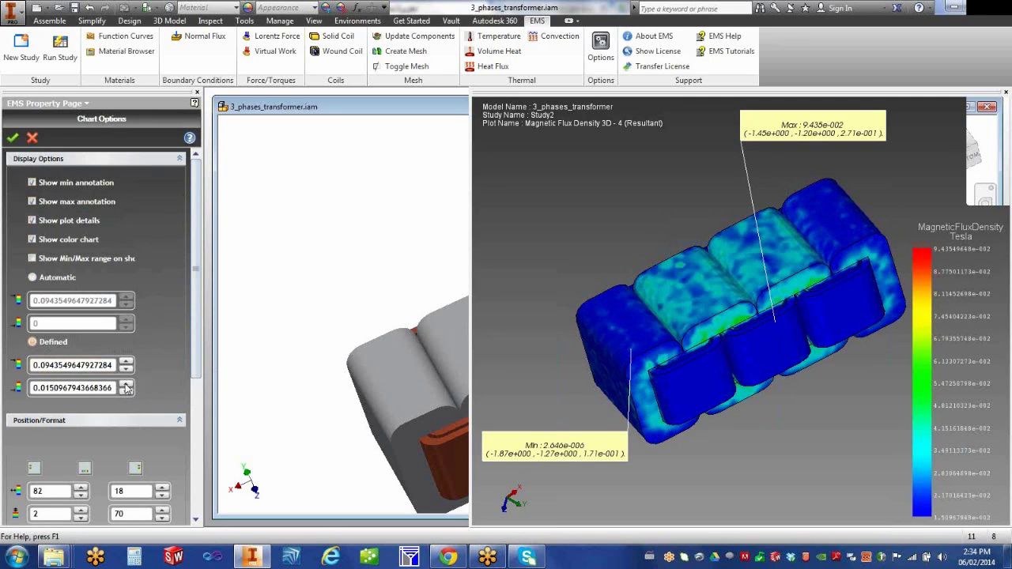
left_click(125, 386)
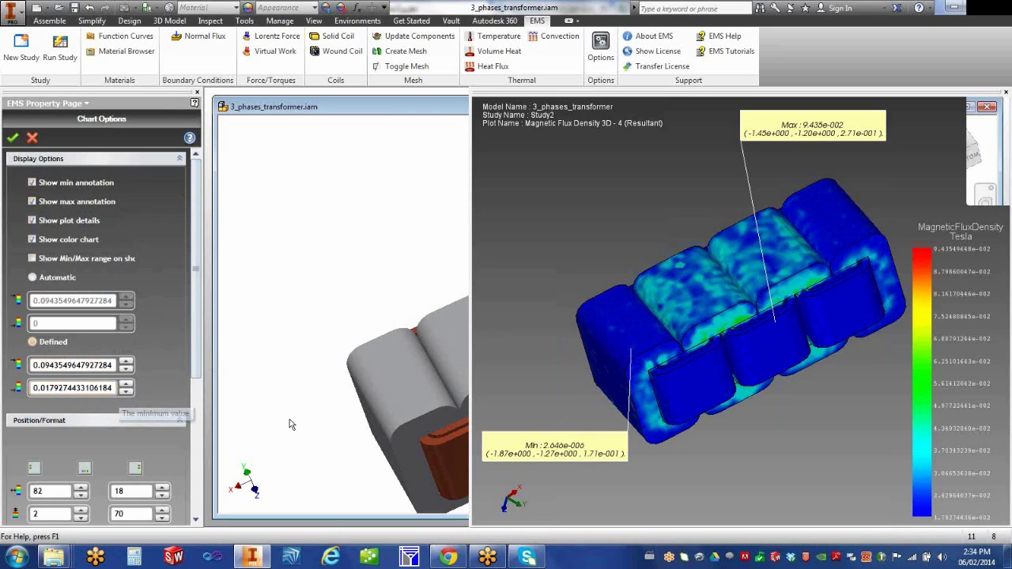
left_click(126, 392)
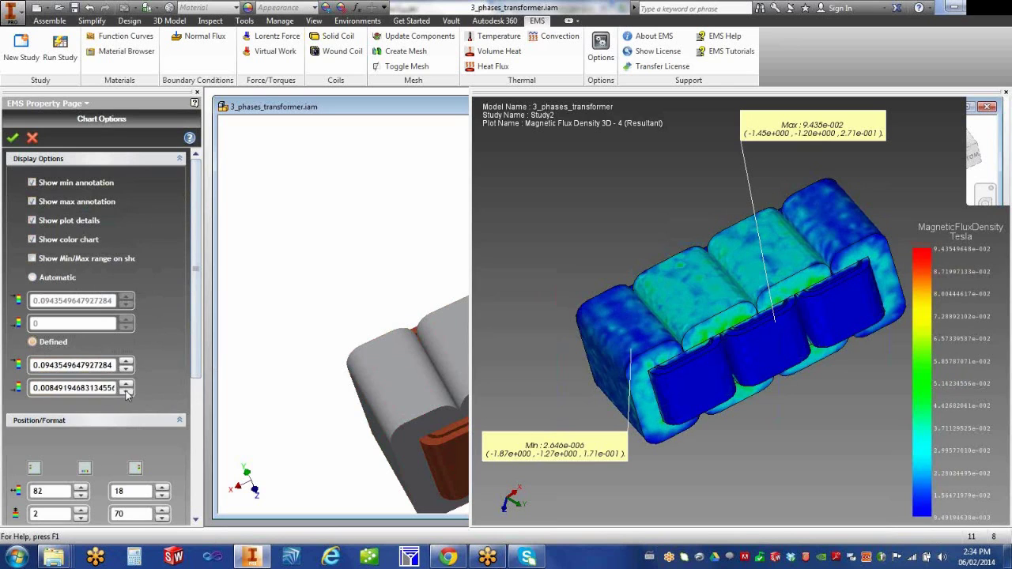
left_click(127, 393)
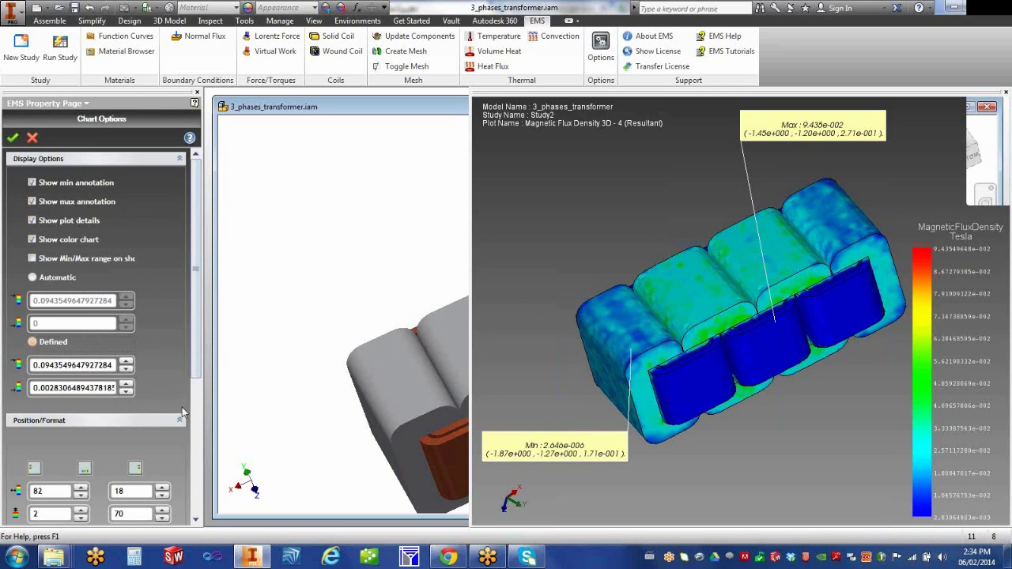
left_click_drag(196, 379, 202, 486)
scroll(161, 408, "up", 2)
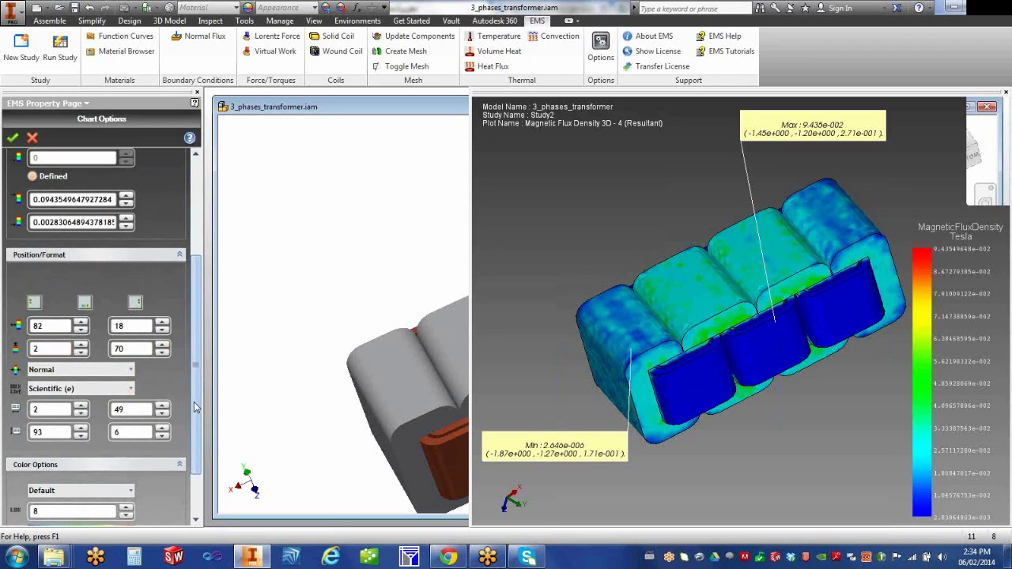
scroll(198, 422, "up", 3)
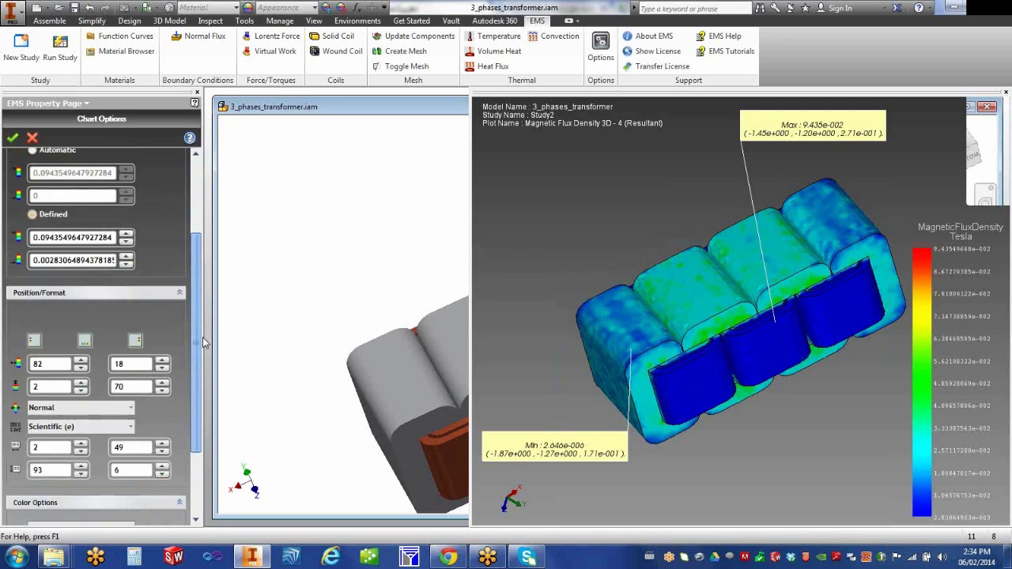
left_click(13, 139)
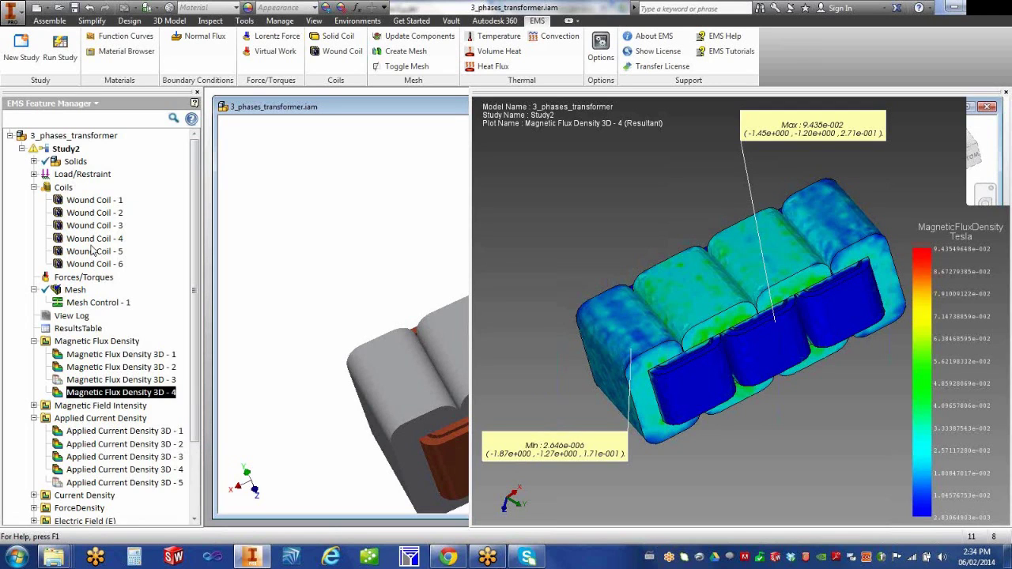
Start section clipping on the Magnetic Flux Density 3D - 4 plot and plot the field in the first section plane only.
right_click(140, 389)
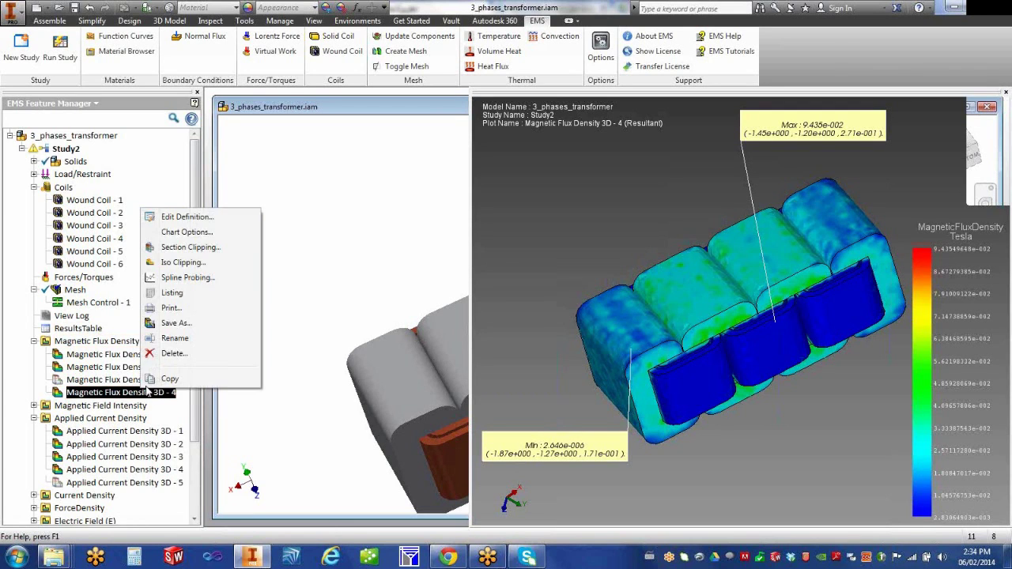
left_click(213, 249)
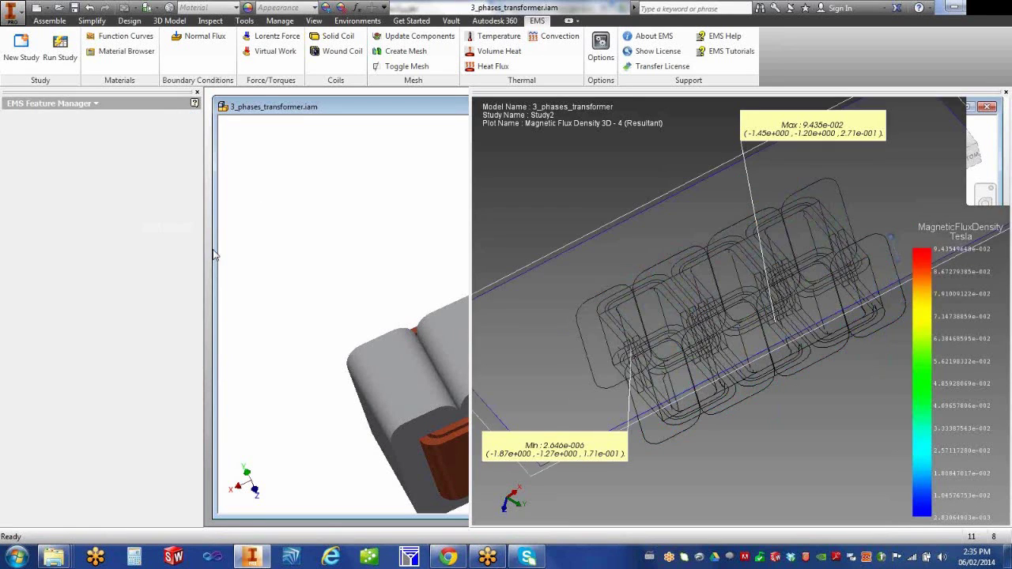
left_click(31, 274)
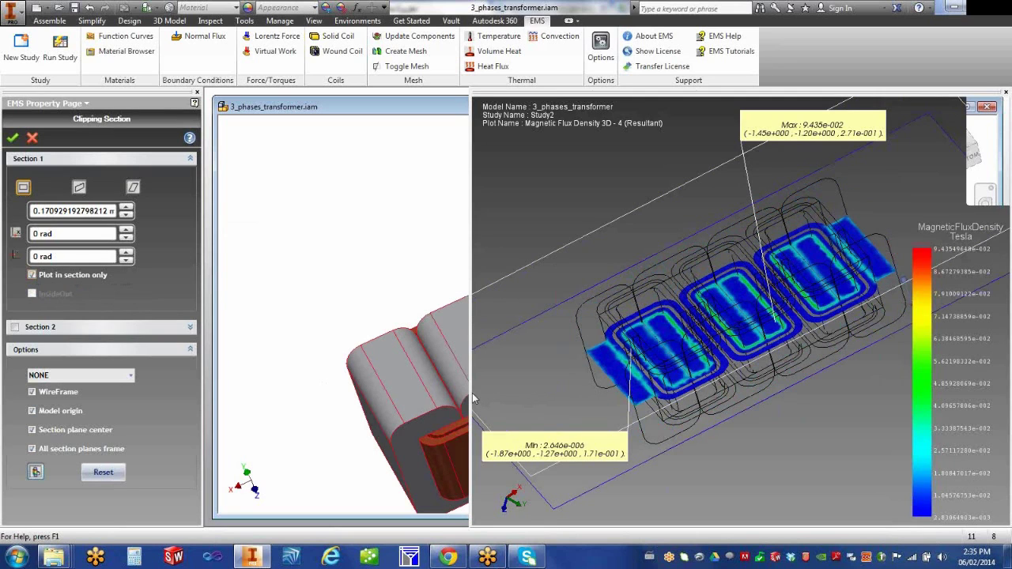
left_click_drag(414, 389, 403, 389)
left_click_drag(492, 361, 506, 406)
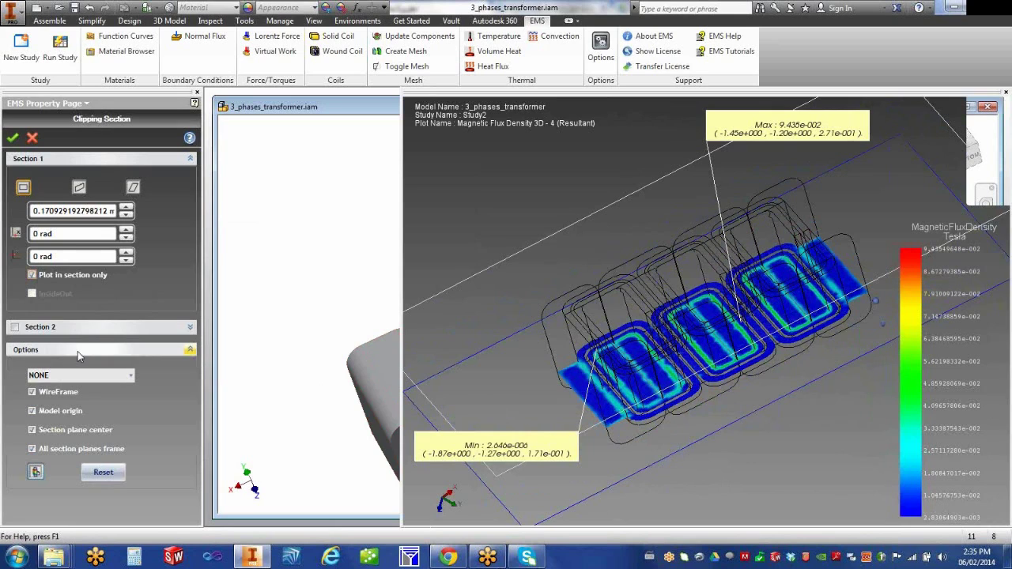
Add the second and third section planes to the flux density clipping and accept the sections.
left_click(15, 328)
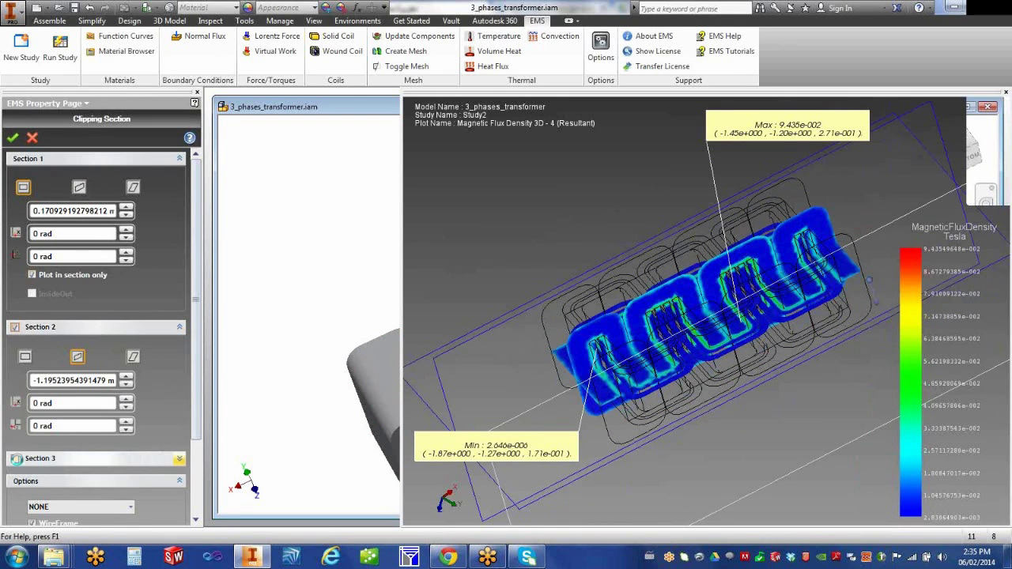
left_click(16, 459)
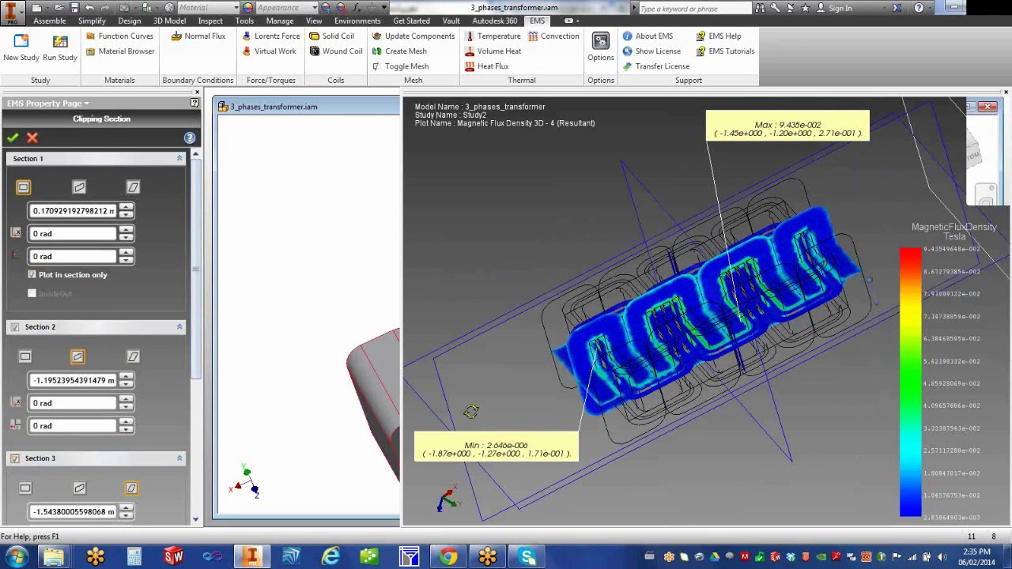
left_click_drag(471, 411, 498, 406)
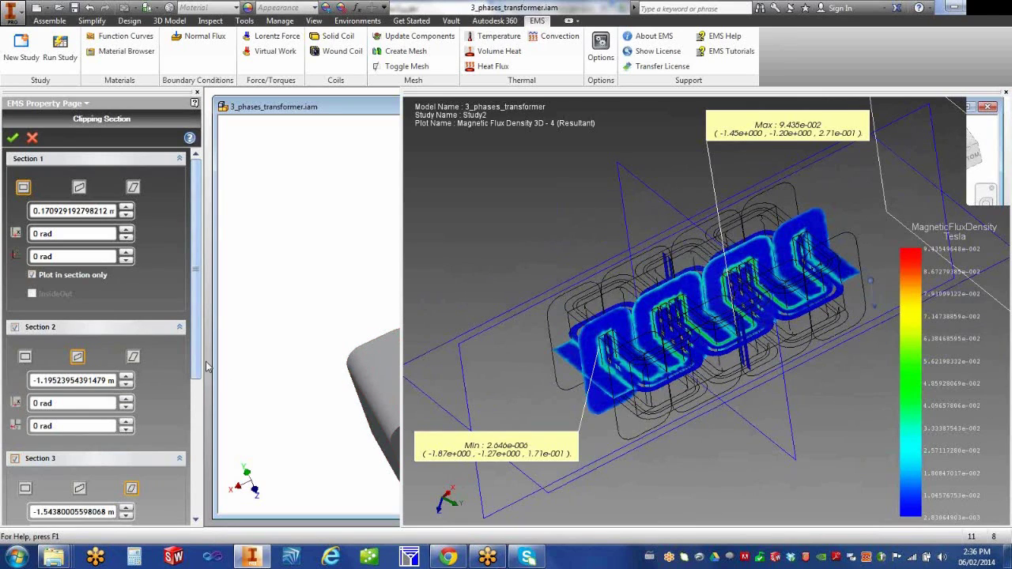
left_click(12, 138)
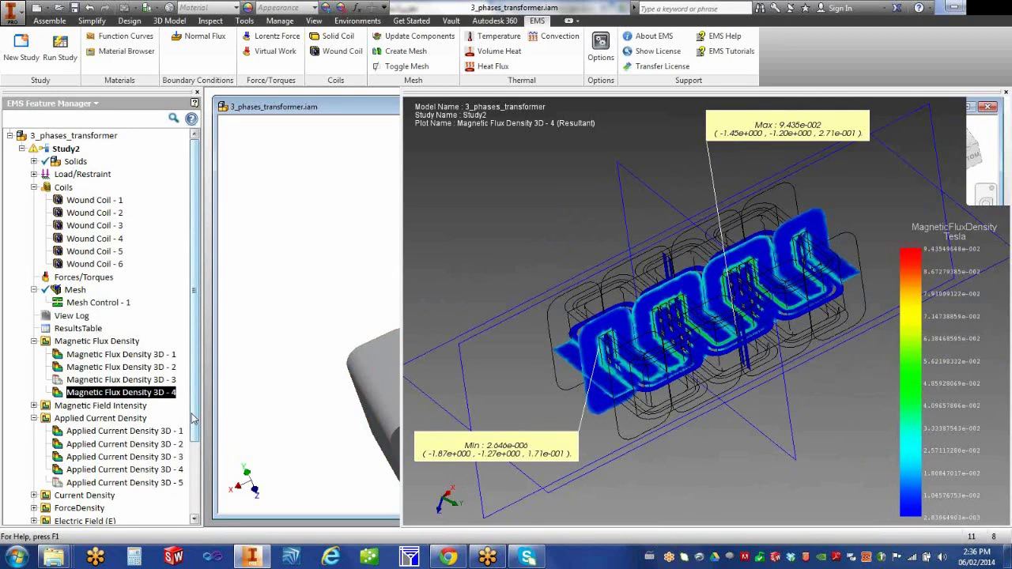
Display the Magnetic Flux Density 3D - 3 plot and examine its vectors in the transformer from several angles.
left_click_drag(194, 423, 203, 455)
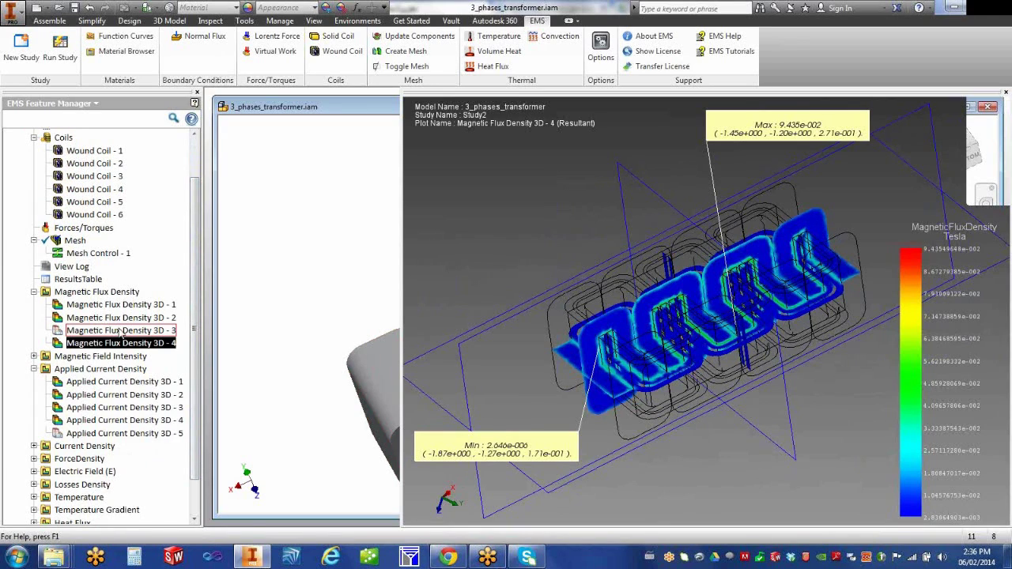
right_click(119, 331)
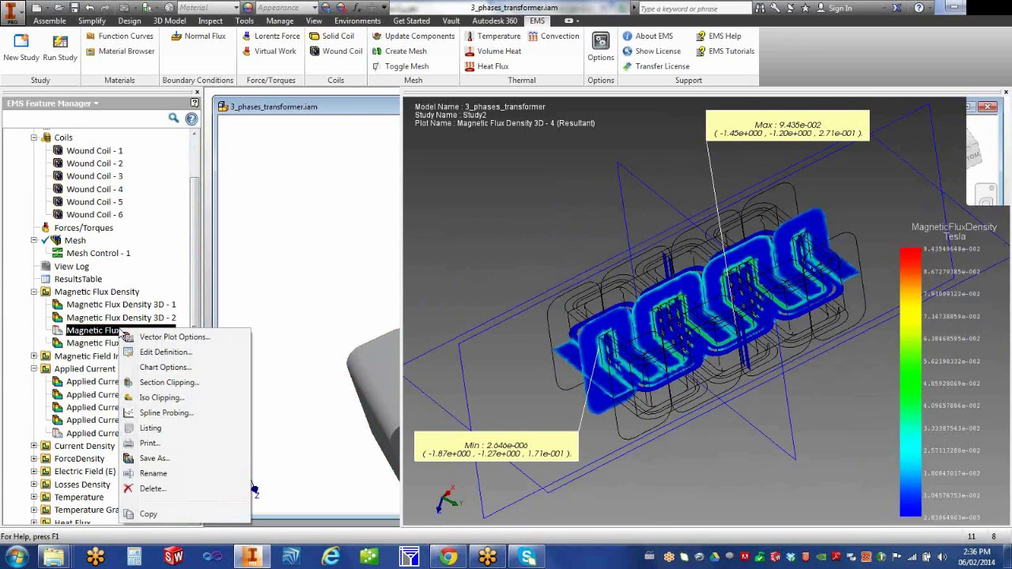
left_click(85, 334)
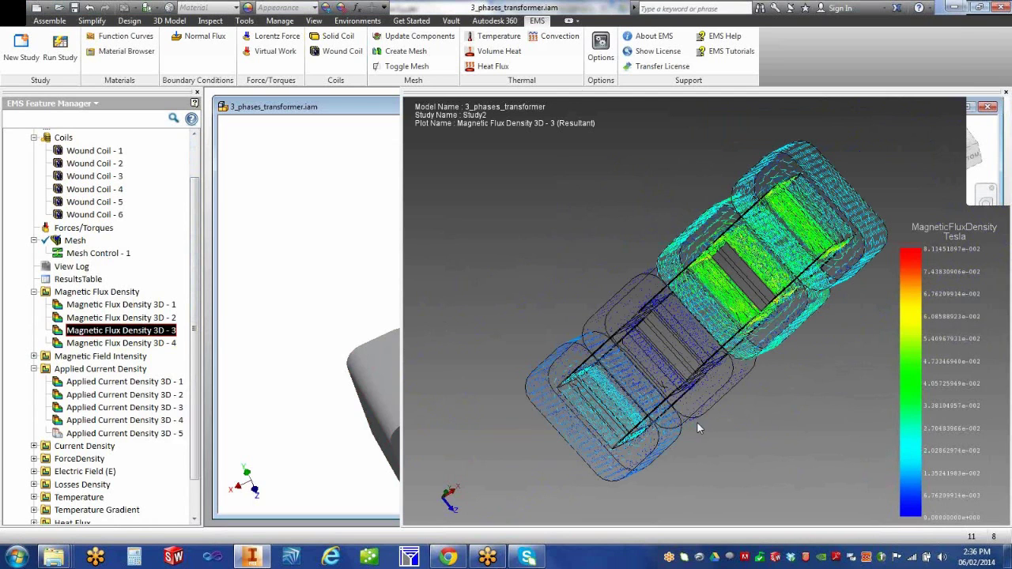
middle_click_drag(704, 433, 613, 390, "shift")
middle_click_drag(742, 338, 722, 342, "shift")
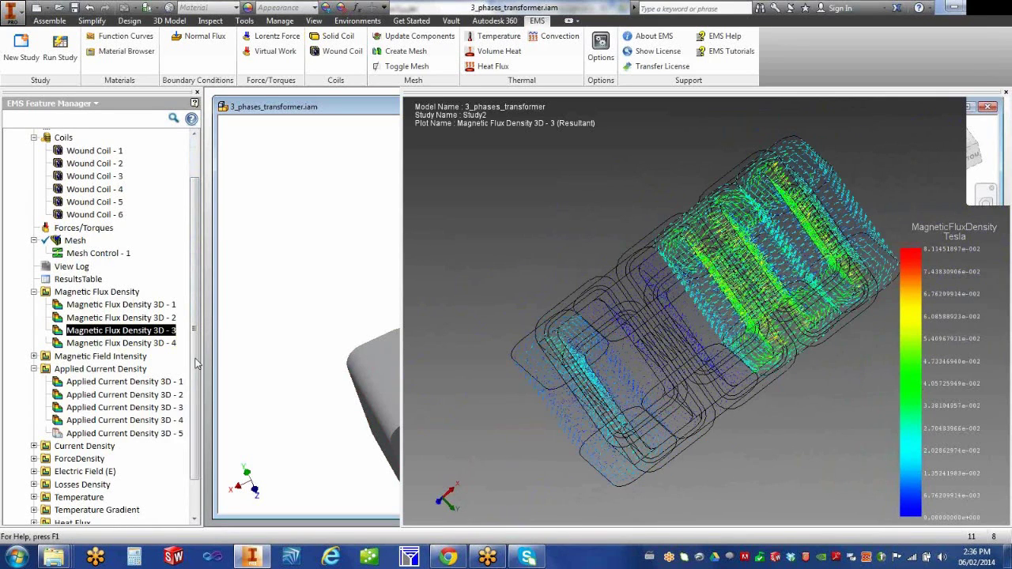
Clip the Magnetic Flux Density 3D - 3 vector plot with a single section plane, with InsideOut enabled, and accept the clipping.
right_click(146, 333)
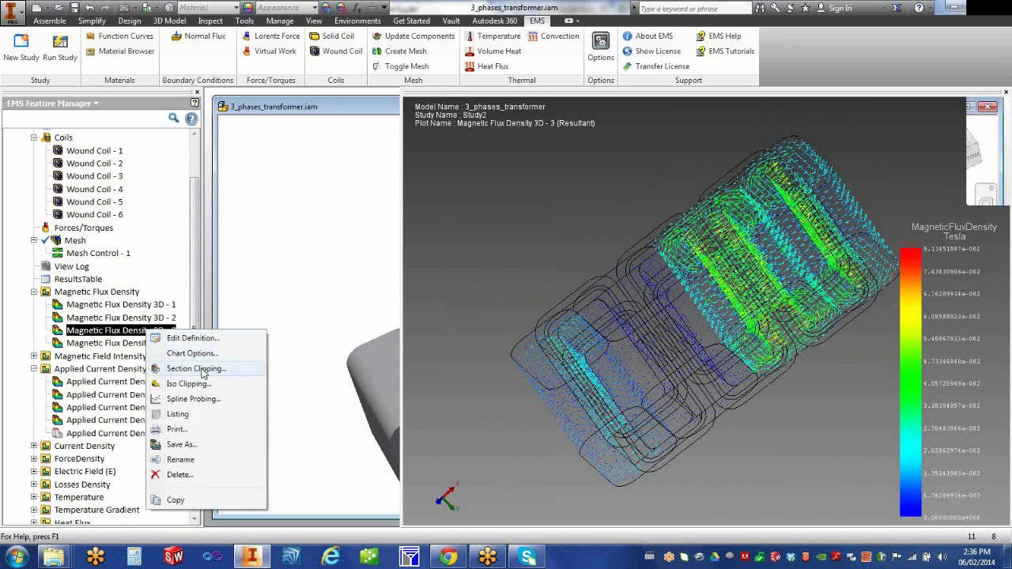
left_click(203, 370)
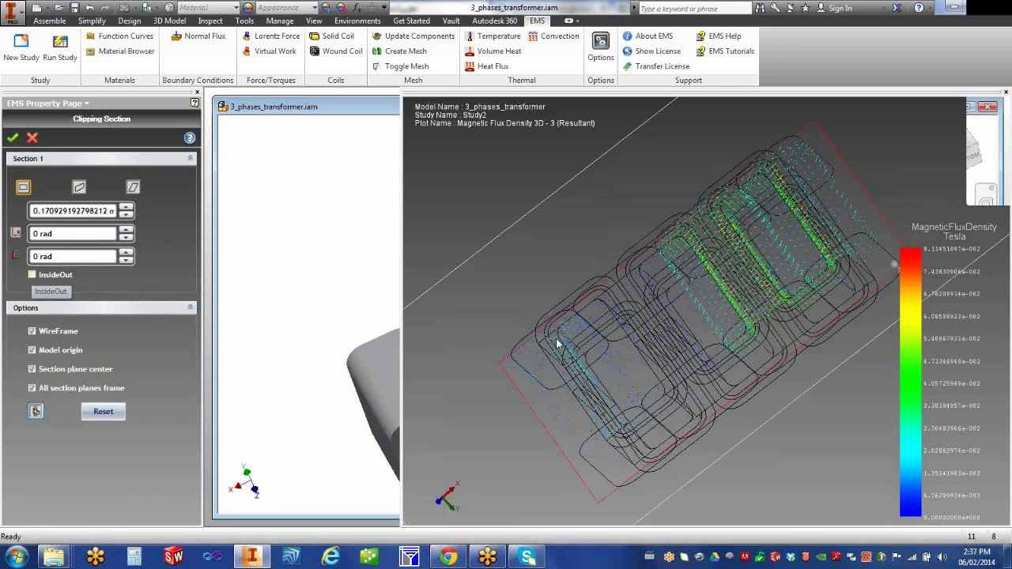
middle_click_drag(718, 370, 707, 427, "shift")
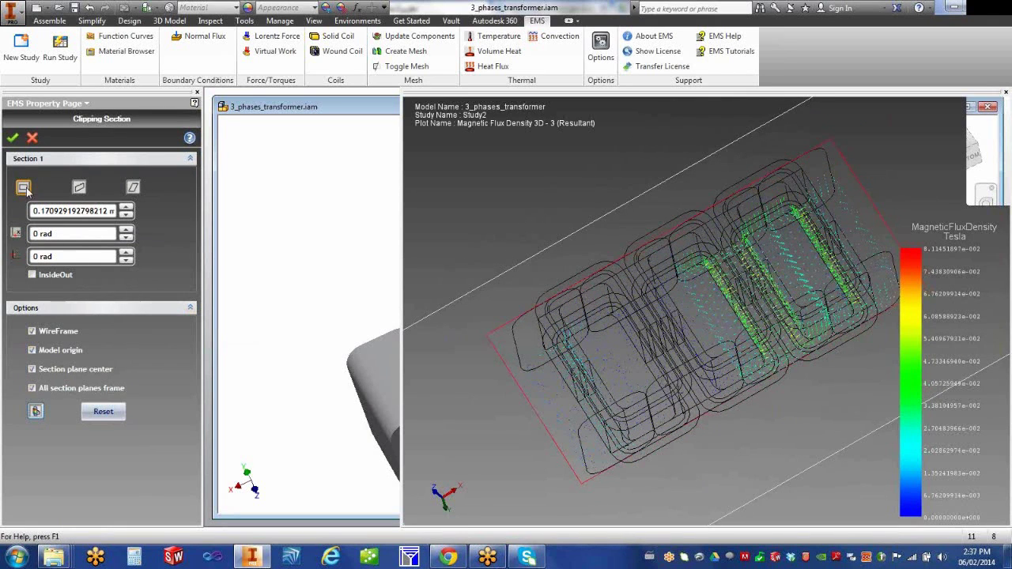
left_click(32, 274)
middle_click_drag(484, 294, 546, 312, "shift")
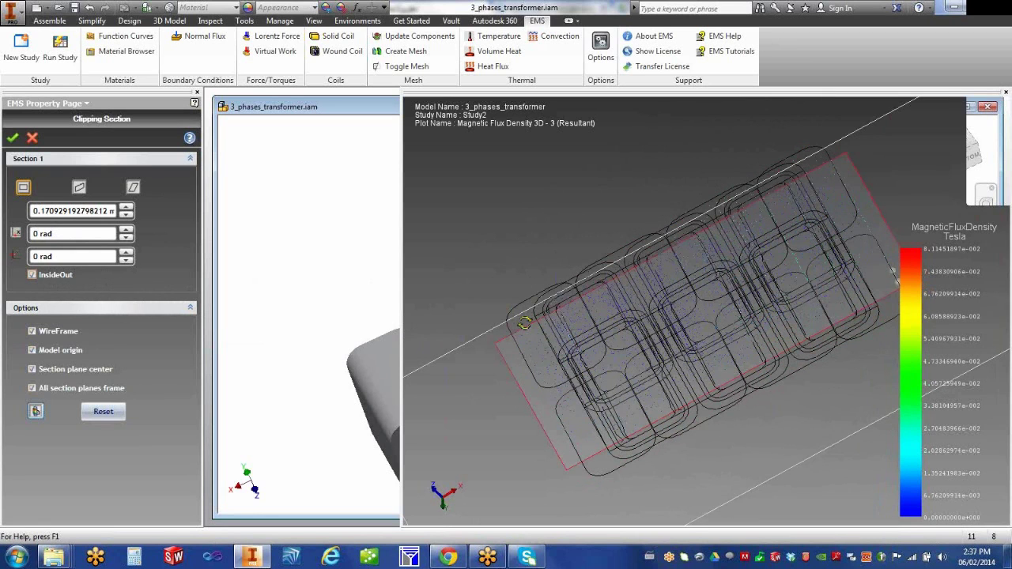
left_click(13, 139)
Edit the definition of the Magnetic Flux Density 3D - 4 plot to use the Vector display and accept it.
right_click(125, 331)
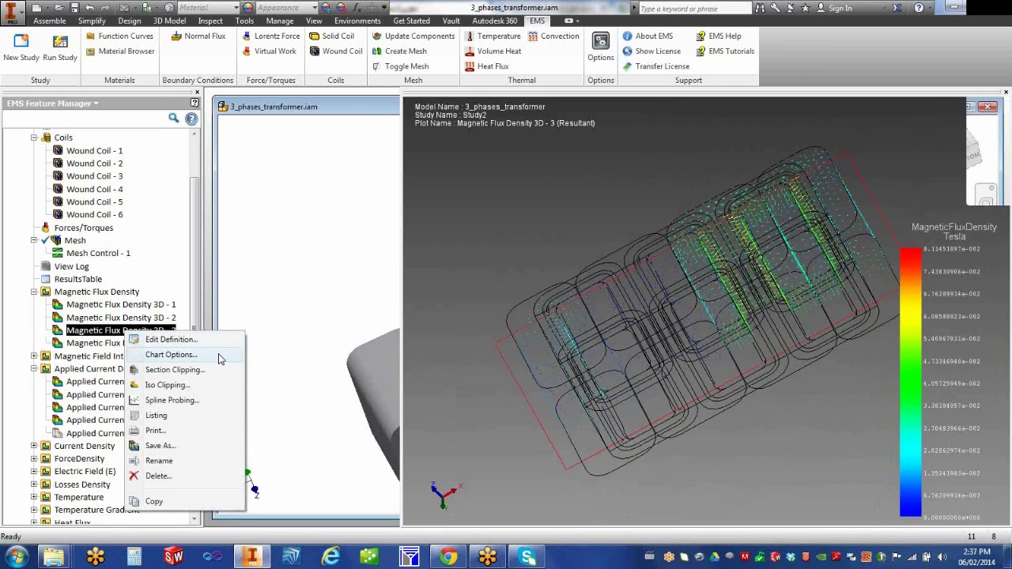
left_click(222, 328)
right_click(154, 342)
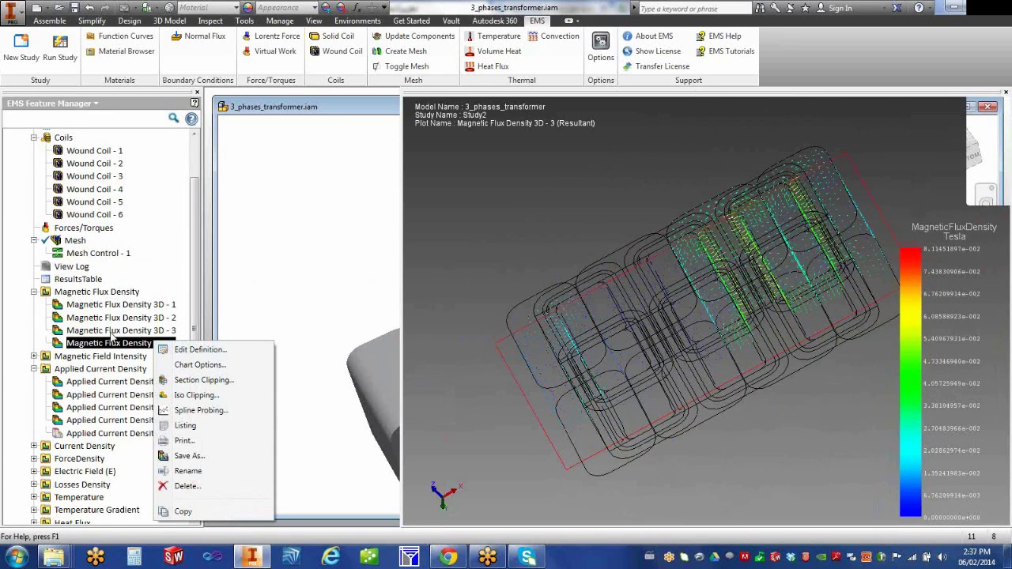
right_click(121, 346)
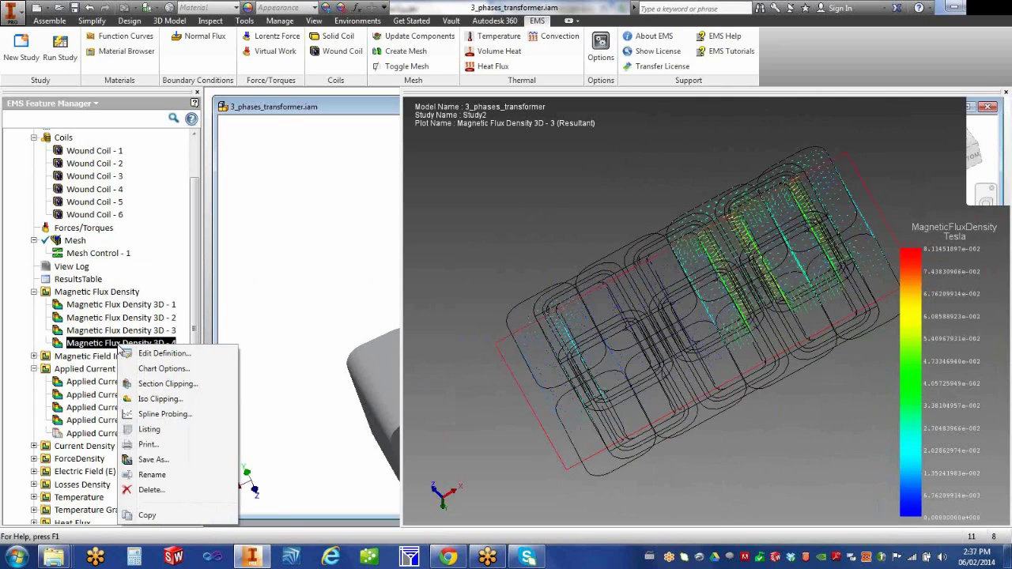
left_click(144, 354)
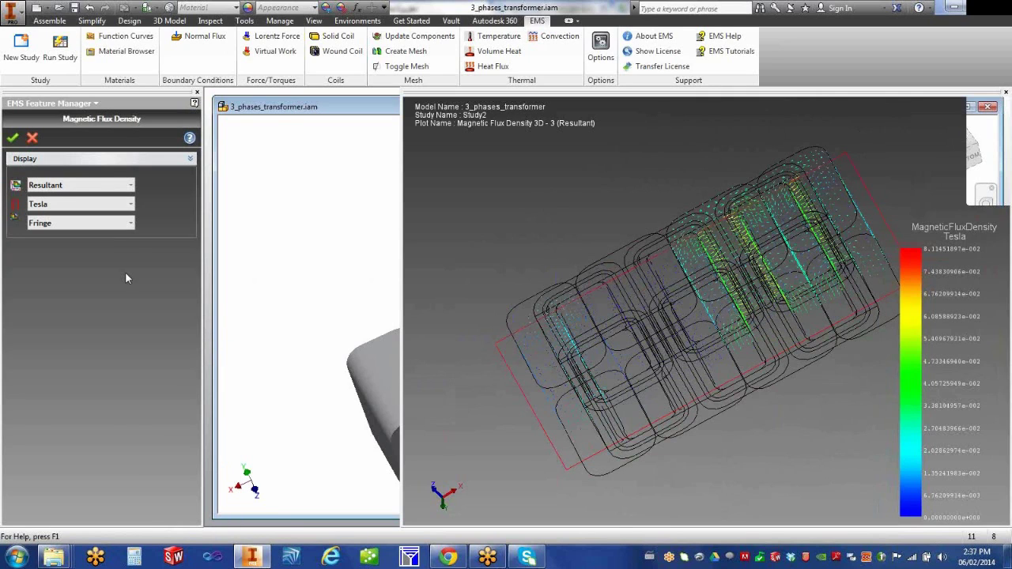
left_click(85, 224)
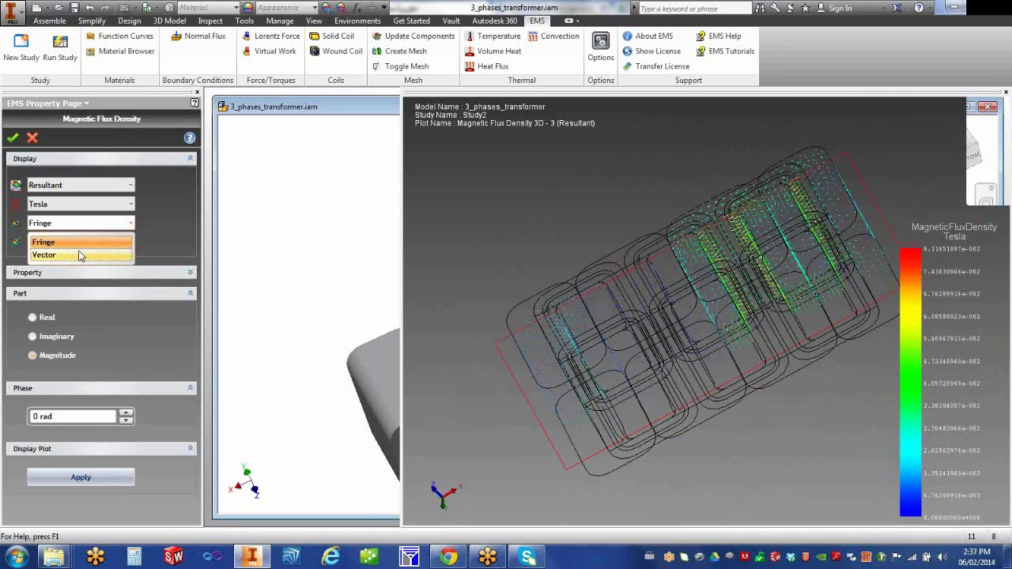
left_click(81, 255)
left_click(13, 138)
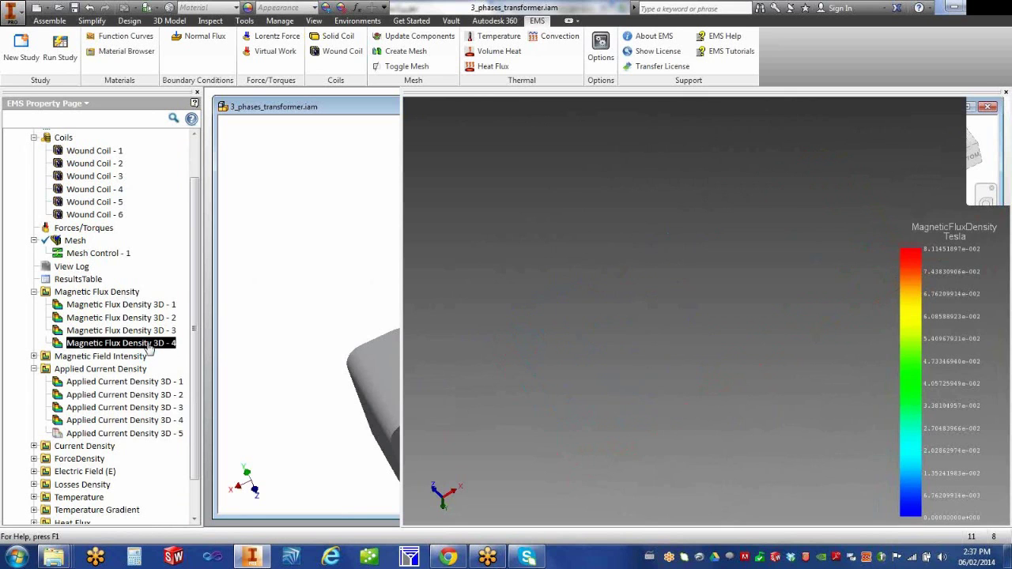
Set the vector size of the Magnetic Flux Density 3D - 4 plot to 400 in its vector plot options.
right_click(148, 348)
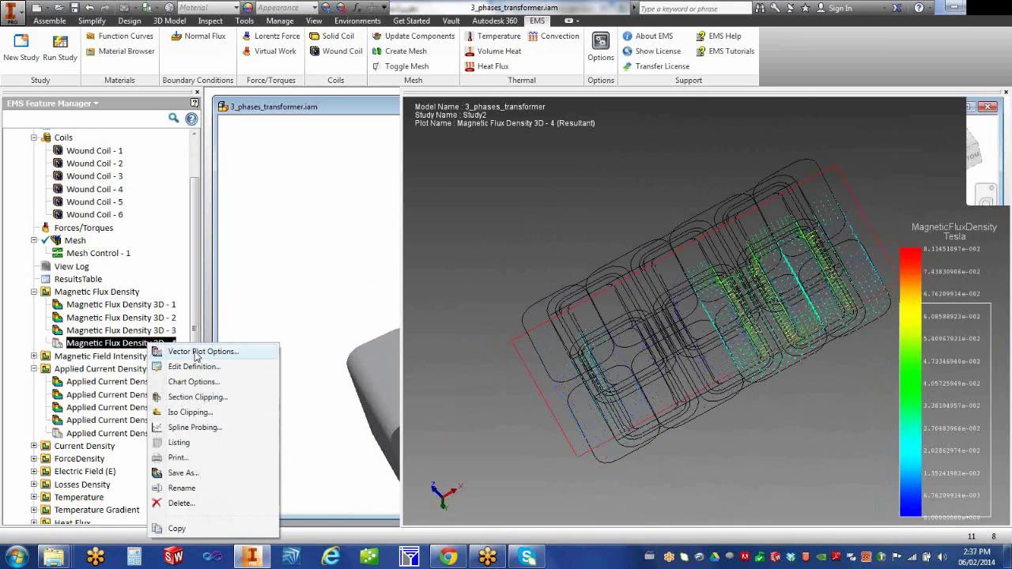
left_click(195, 353)
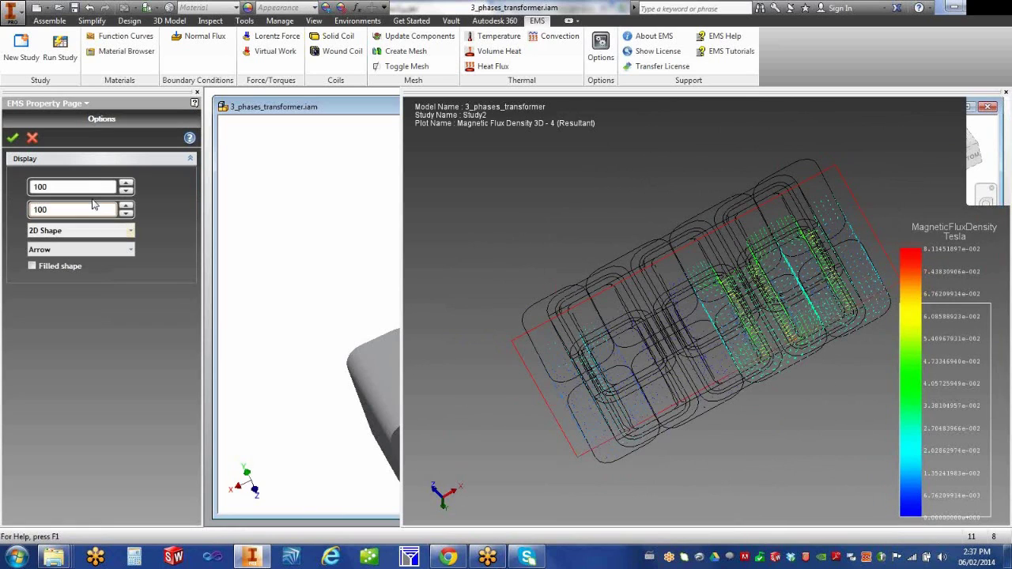
double_click(75, 187)
type("200")
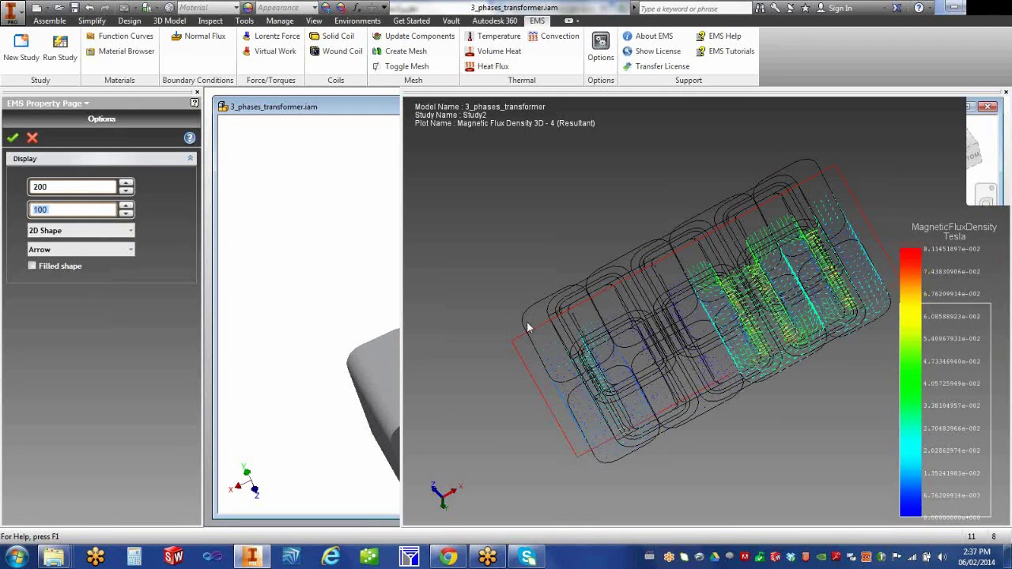
double_click(75, 187)
type("400")
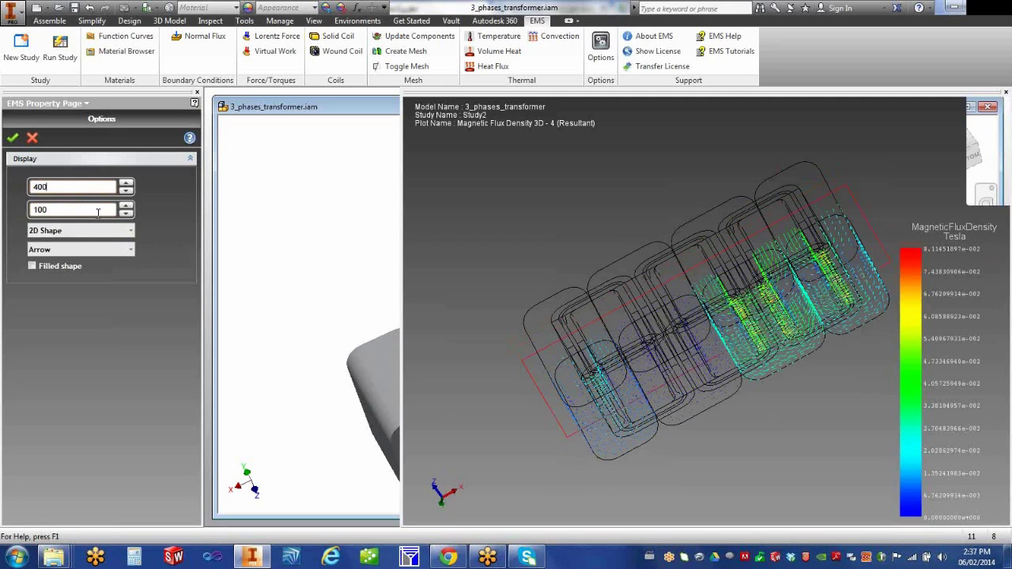
Set the vector density to 97, enable Filled shape while keeping the Arrow shape, and accept the vector options.
double_click(82, 209)
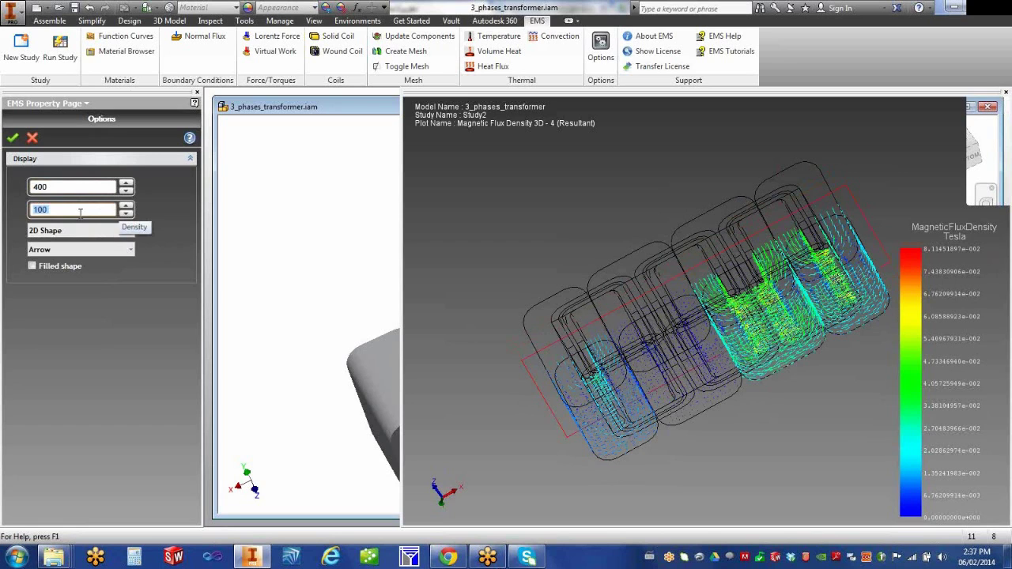
left_click(126, 214)
left_click(126, 214)
left_click(127, 215)
left_click(128, 215)
left_click(127, 214)
left_click(127, 206)
left_click(126, 205)
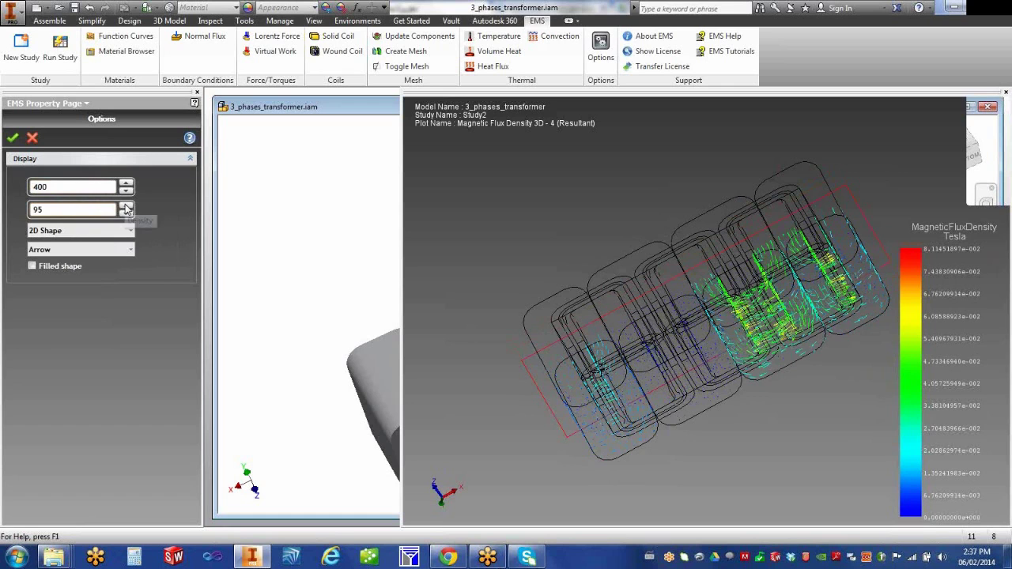
left_click(35, 267)
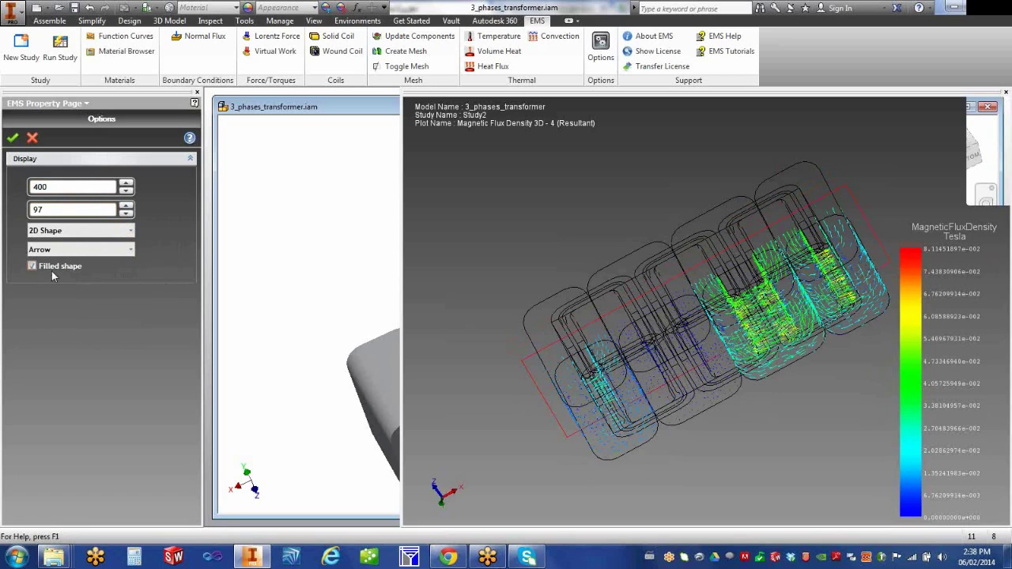
left_click(131, 251)
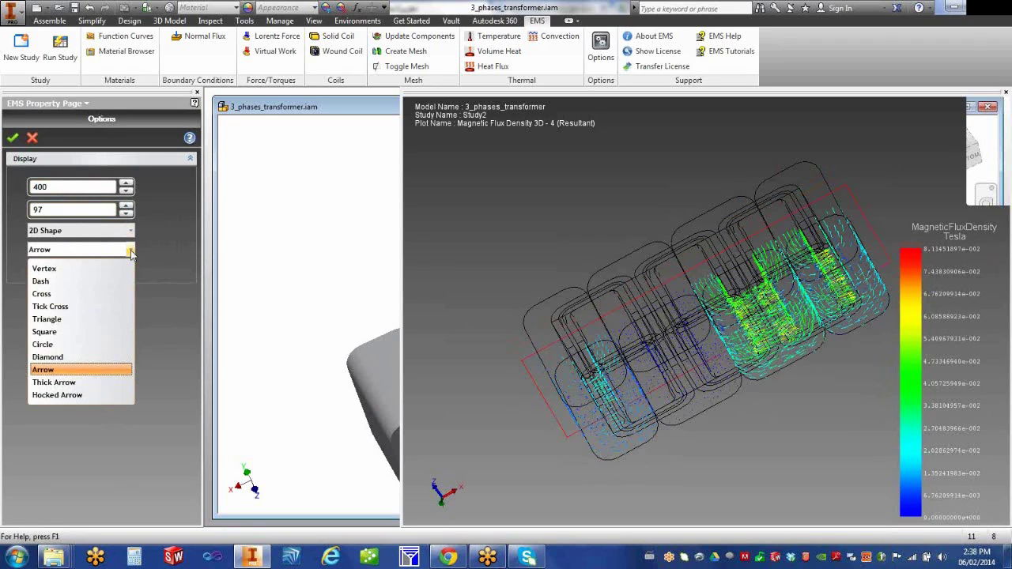
left_click(11, 142)
left_click(11, 141)
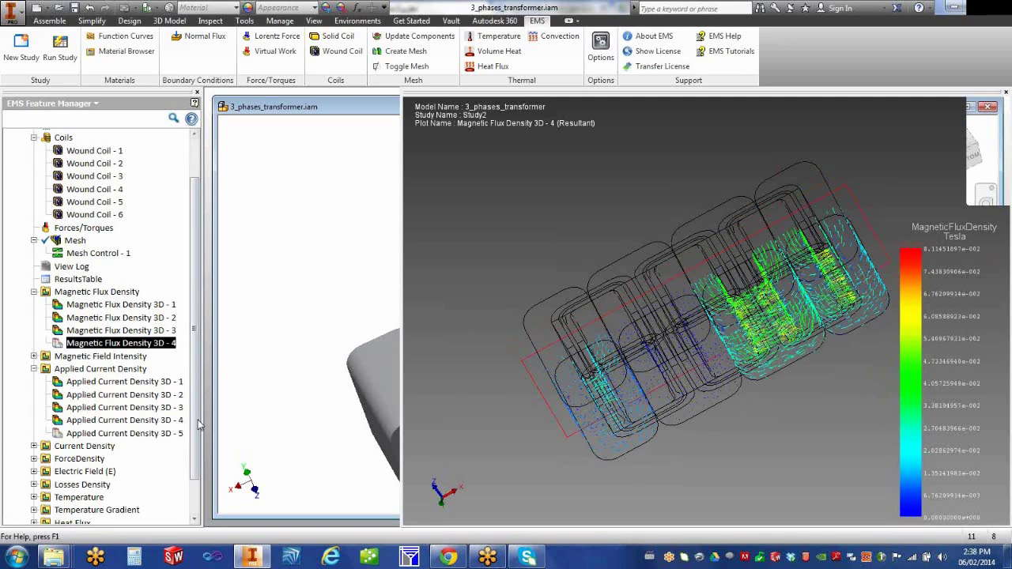
Create a 3D Current Density plot with a Fringe display drawn as Lines, increase the number of lines, and accept it.
scroll(55, 424, "down", 1)
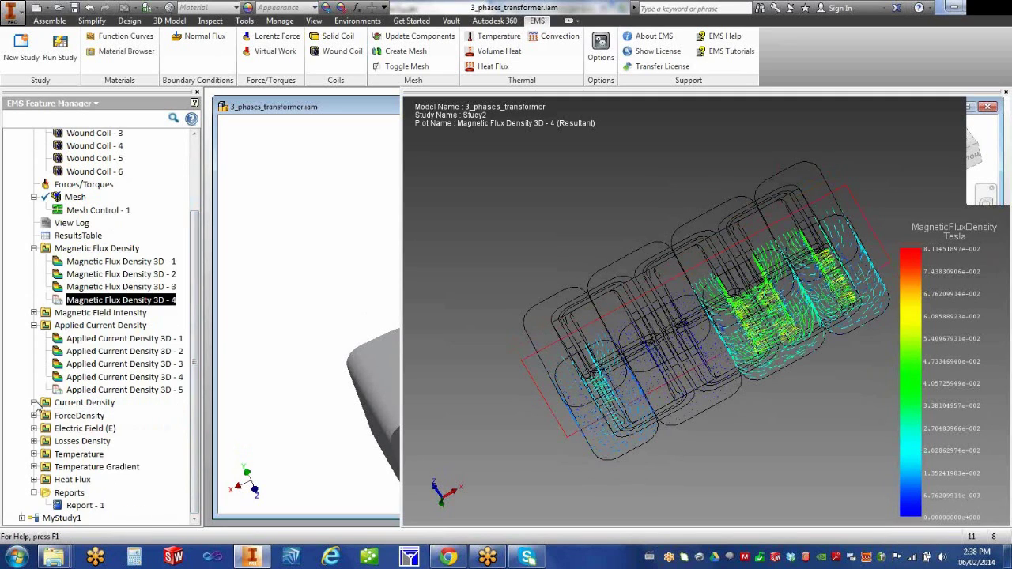
double_click(88, 403)
right_click(92, 409)
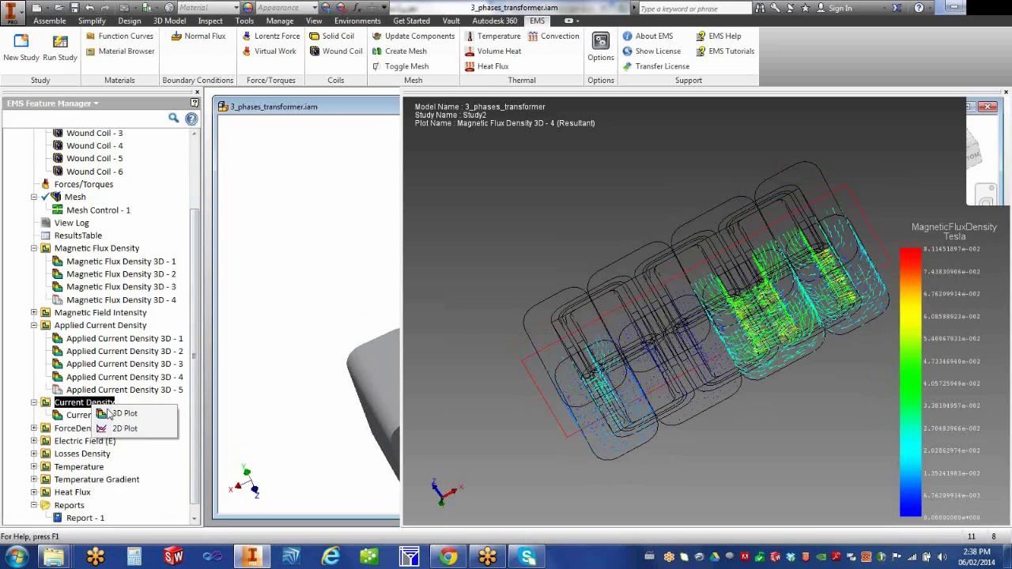
left_click(121, 415)
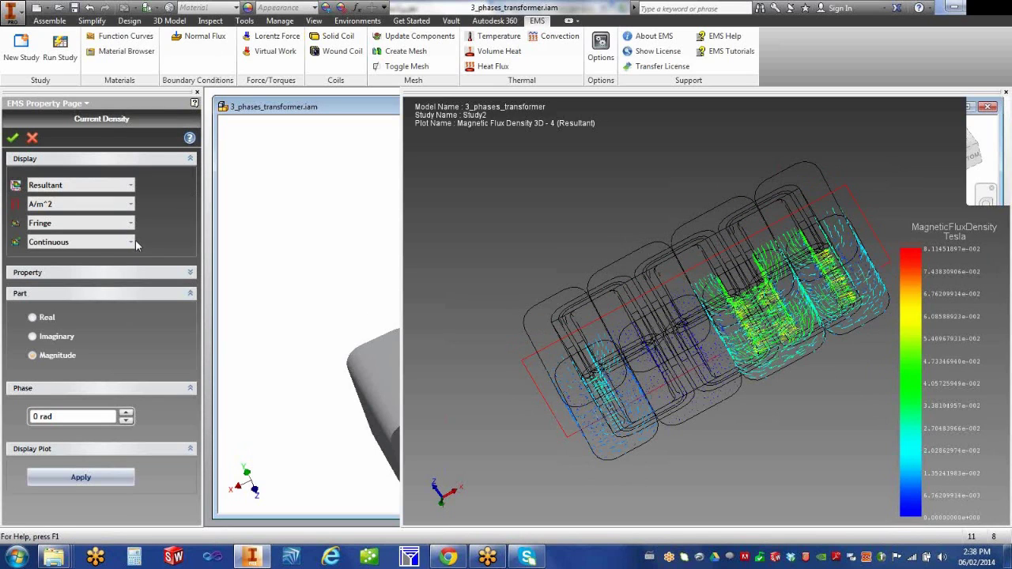
left_click(82, 243)
left_click(76, 289)
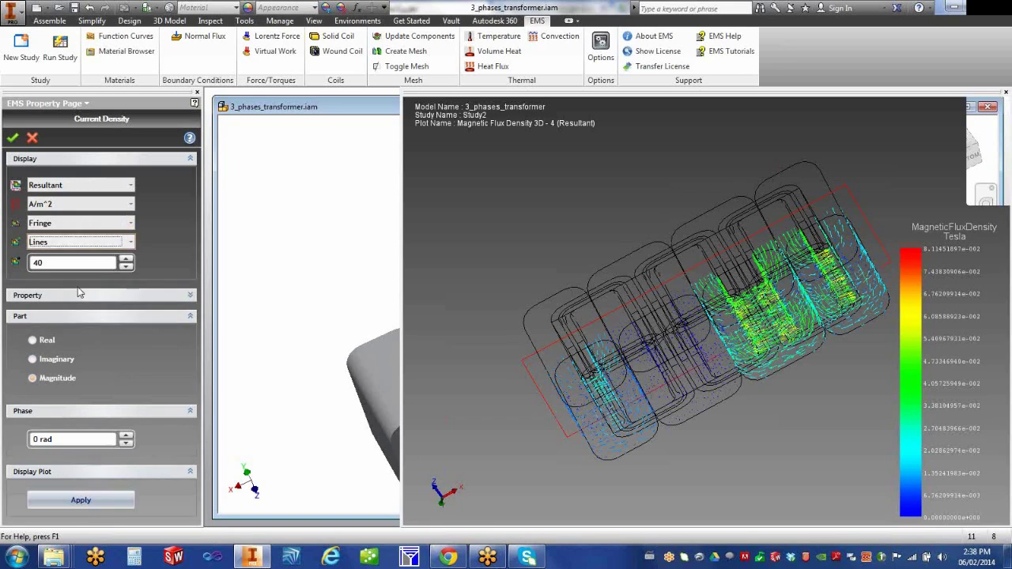
left_click(126, 259)
left_click(125, 260)
left_click(125, 260)
left_click_drag(125, 260, 126, 260)
left_click(13, 138)
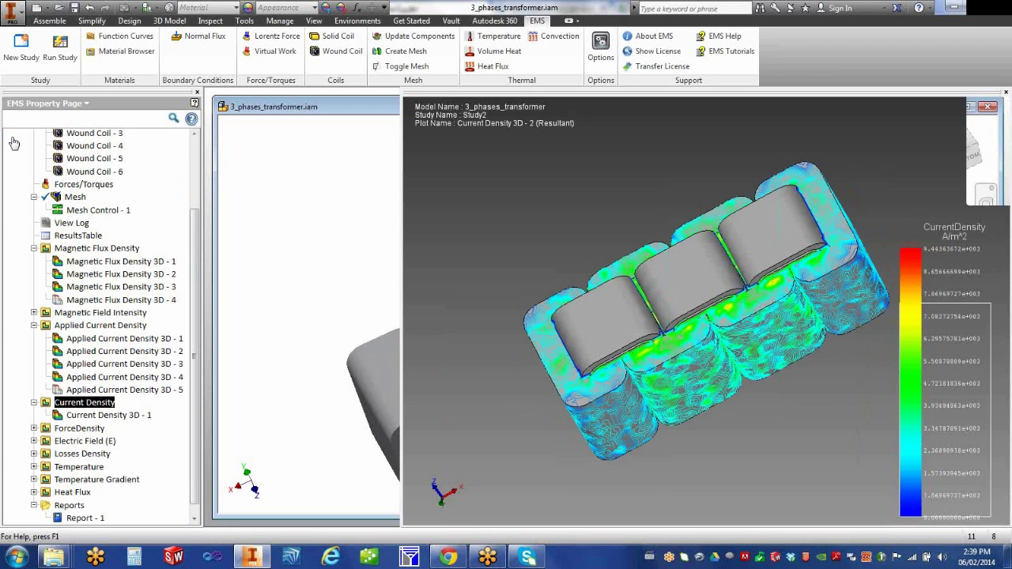
middle_click_drag(654, 420, 667, 398)
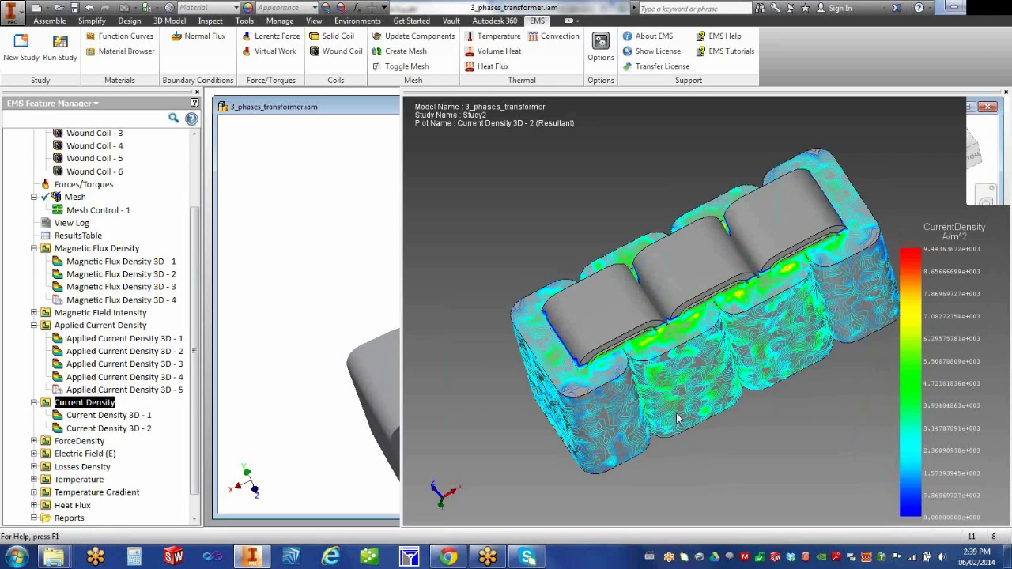
Hide outer_coil:1 and inner_coil:2 through the study's Solids list.
scroll(196, 327, "up", 3)
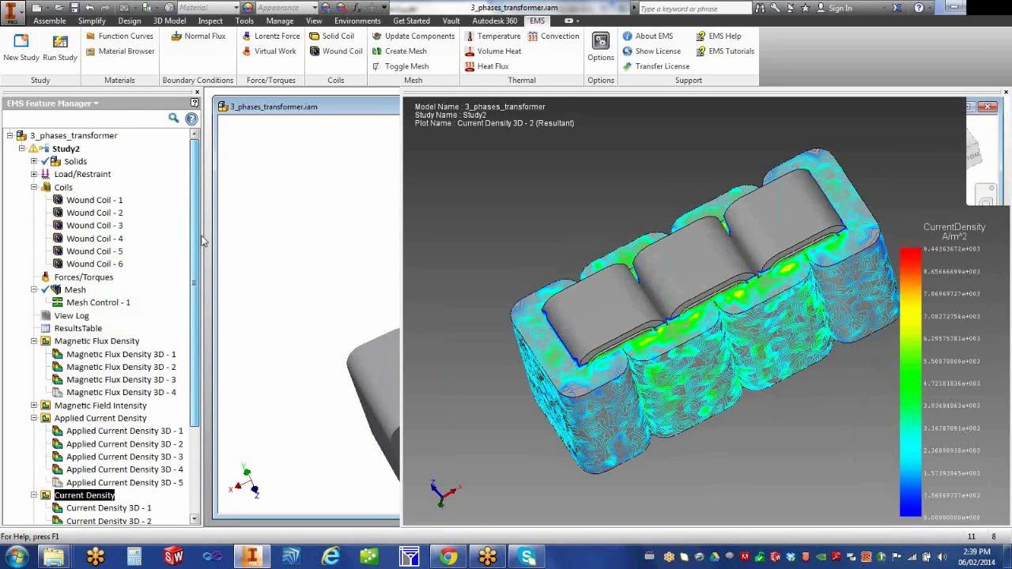
left_click(34, 161)
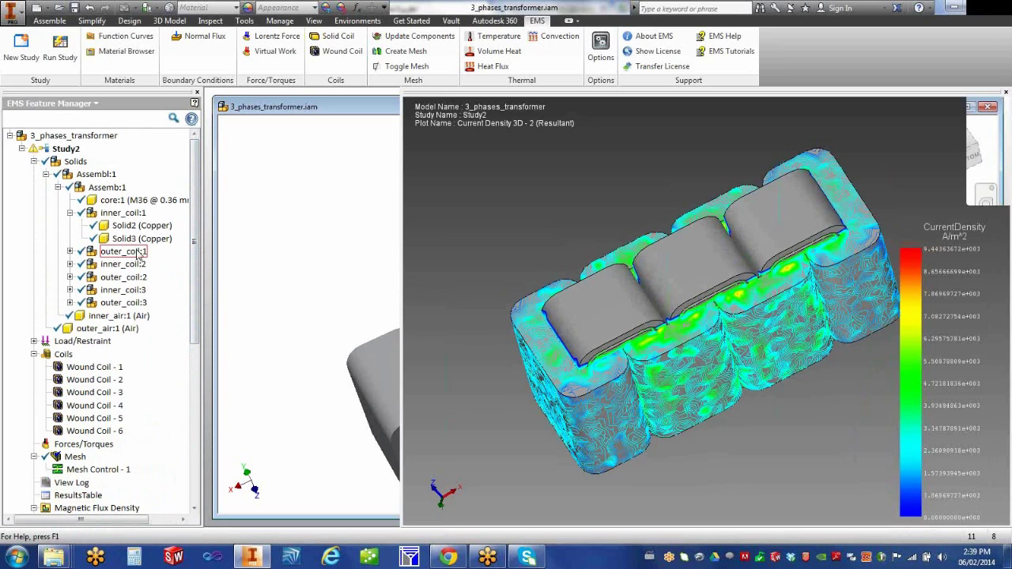
right_click(119, 202)
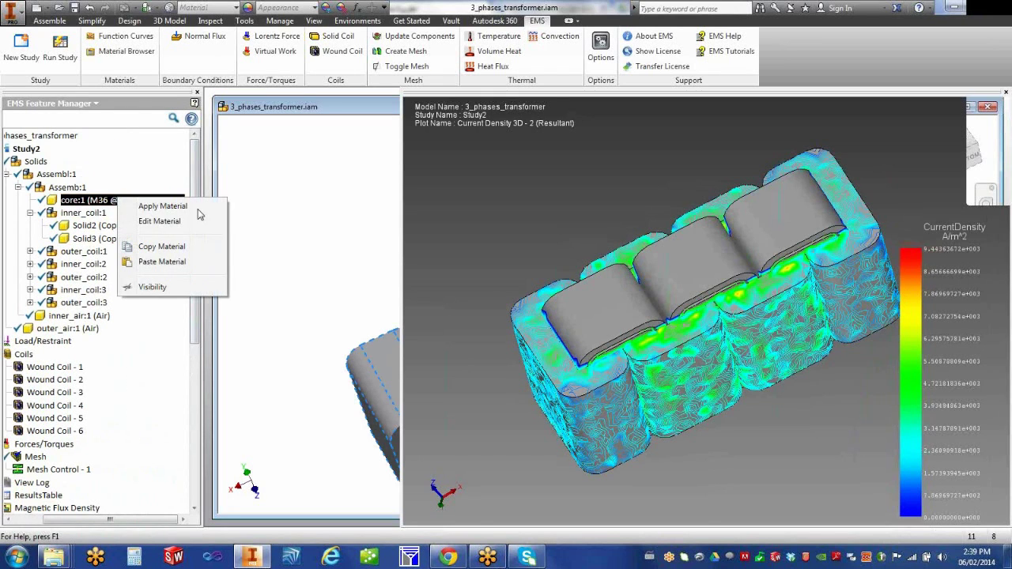
left_click(272, 281)
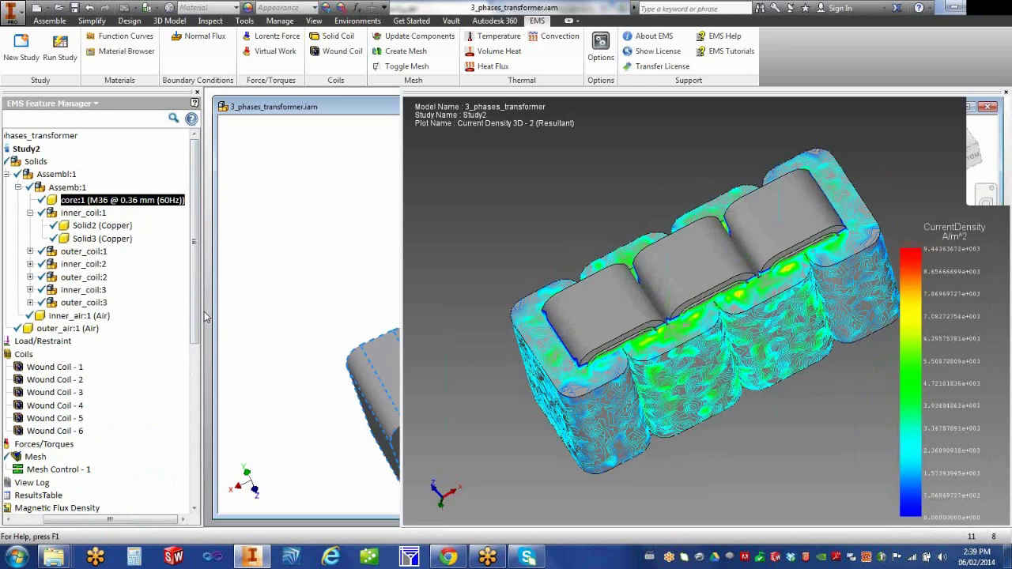
left_click(83, 257)
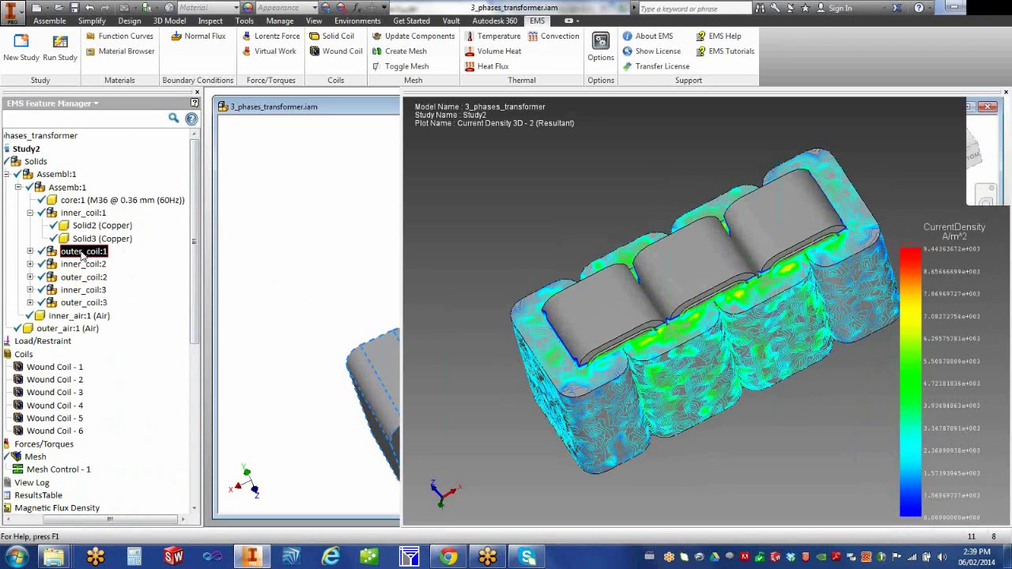
right_click(84, 257)
left_click(116, 281)
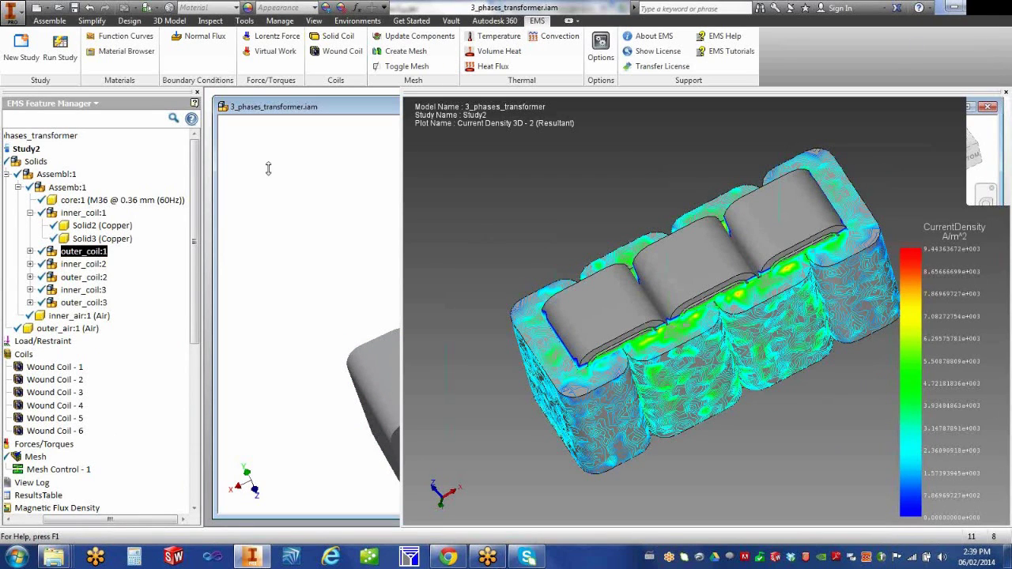
left_click(83, 265)
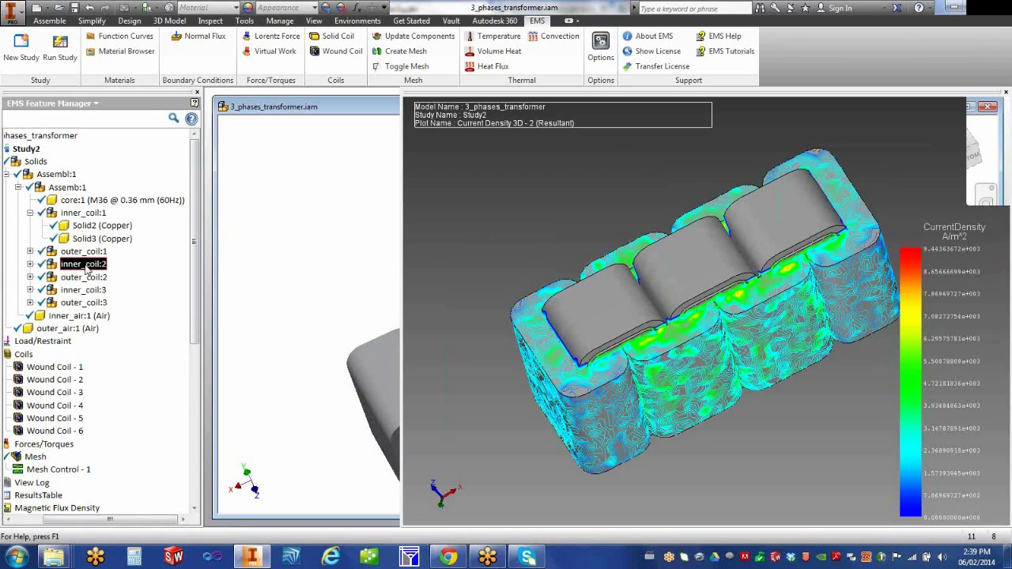
right_click(86, 267)
left_click(117, 288)
Isolate core:1 of the Assemb:1 subassembly in the model browser.
left_click_drag(194, 341, 197, 358)
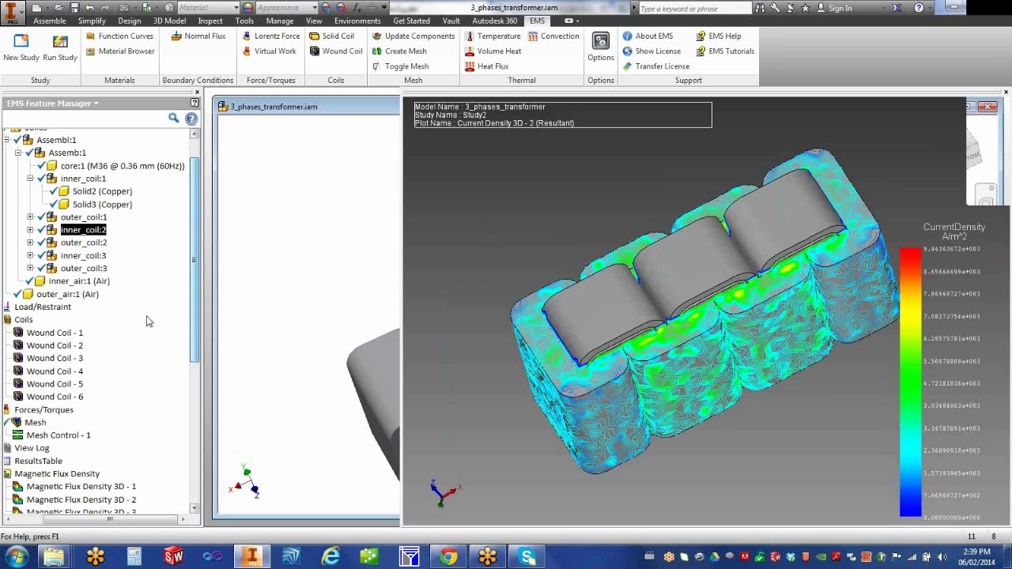
left_click(95, 103)
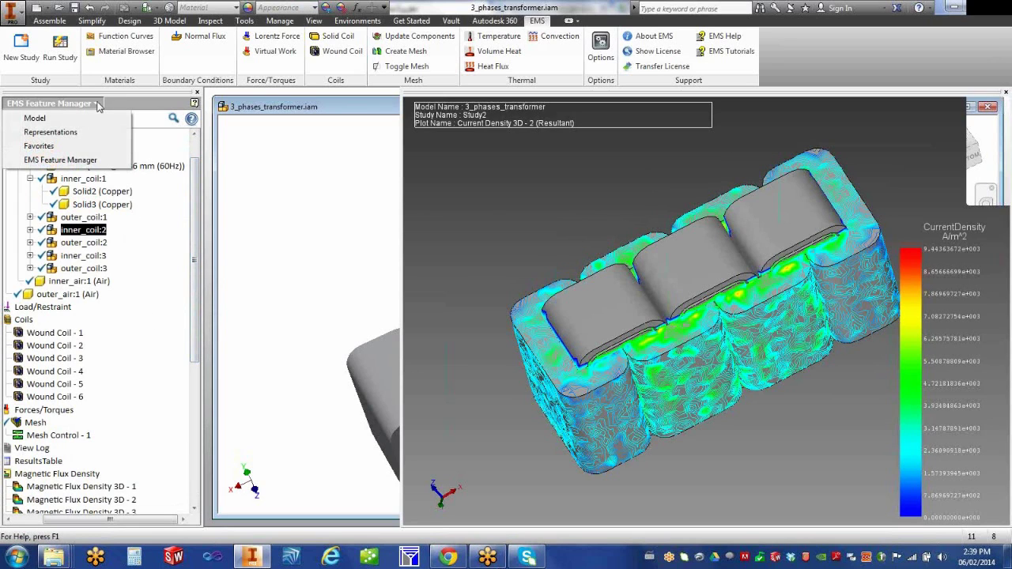
left_click(34, 118)
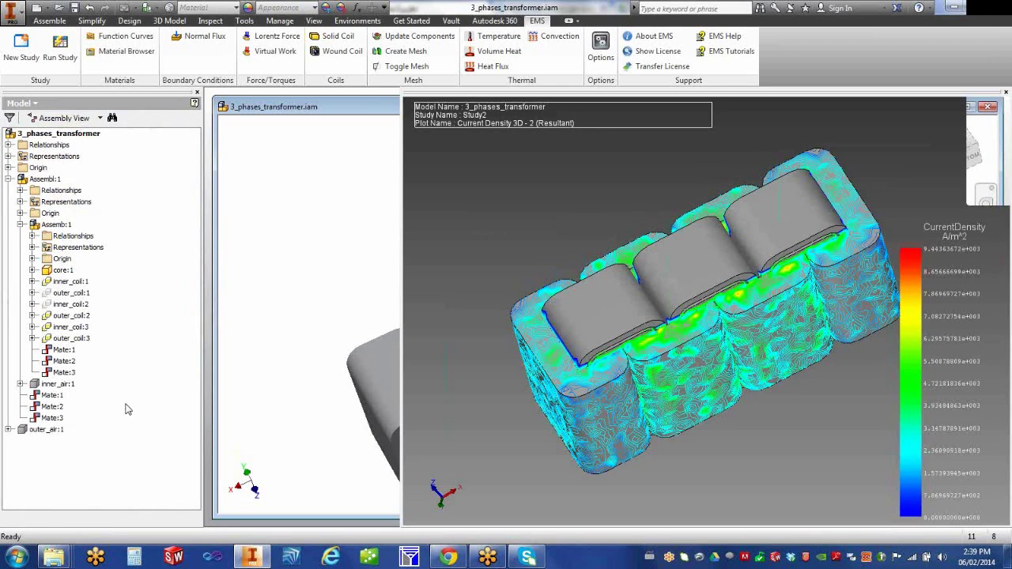
left_click(56, 273)
right_click(55, 274)
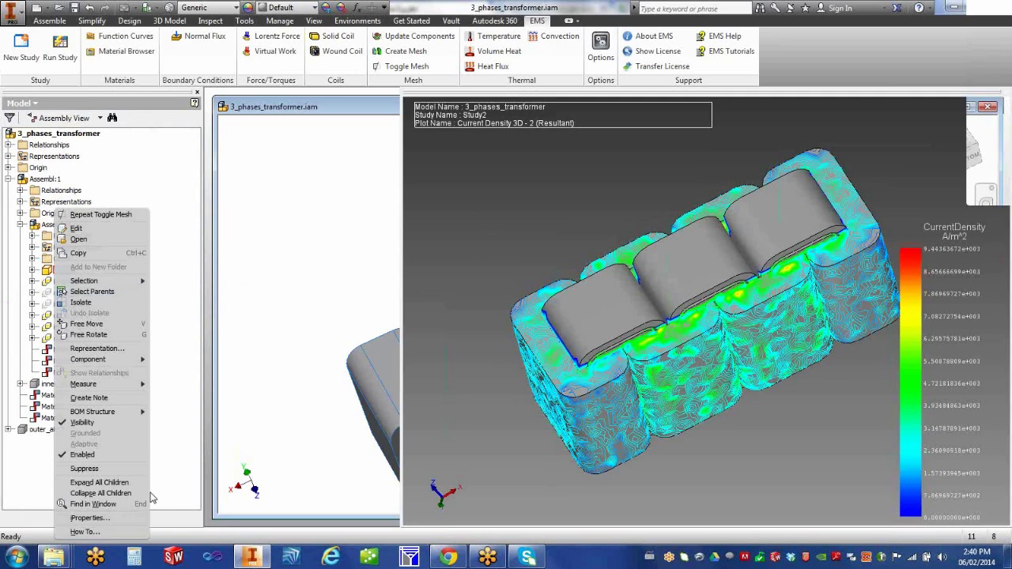
left_click(102, 304)
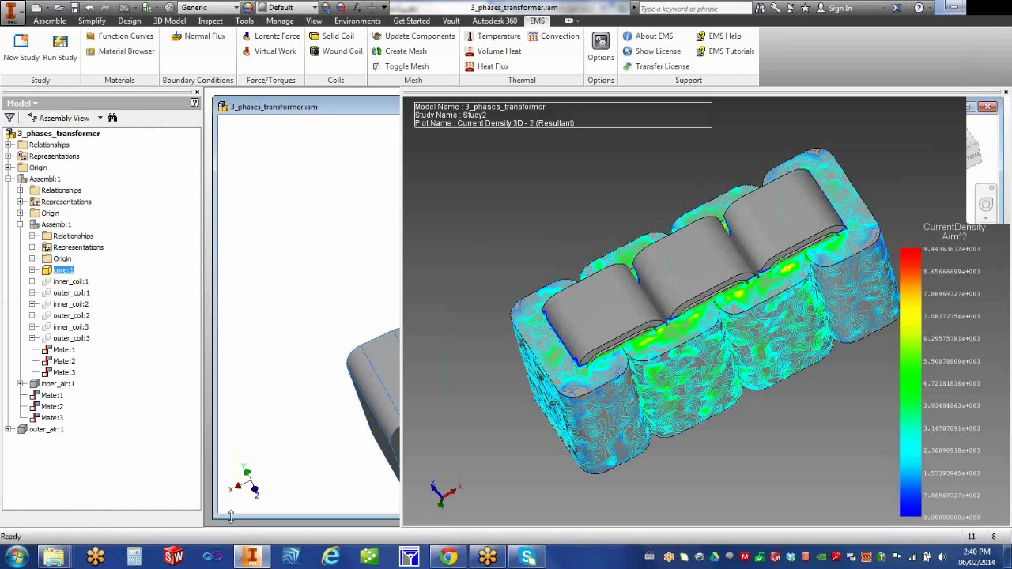
Return to the EMS Feature Manager and redisplay the Current Density 3D - 2 plot.
left_click(35, 104)
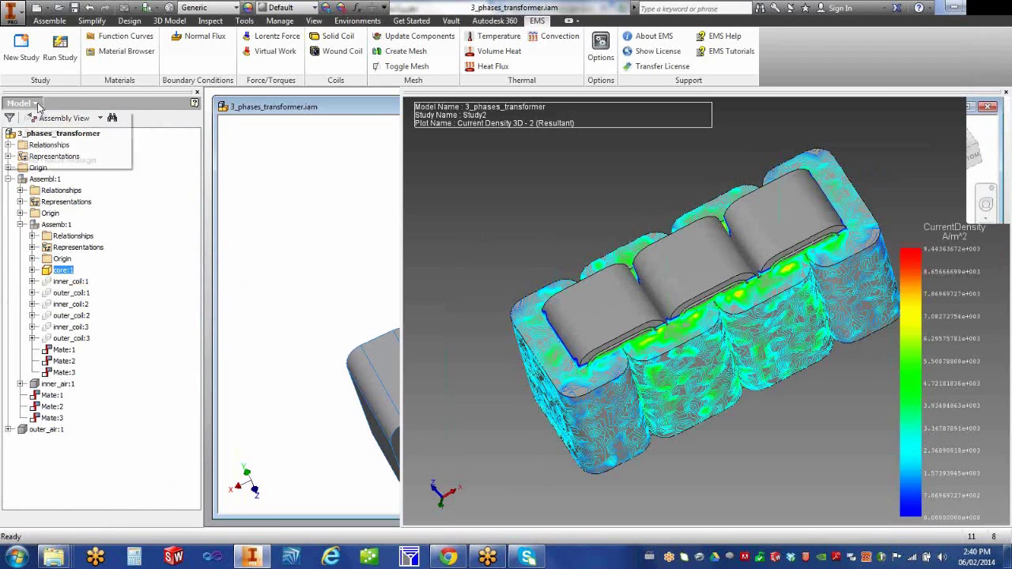
left_click(60, 159)
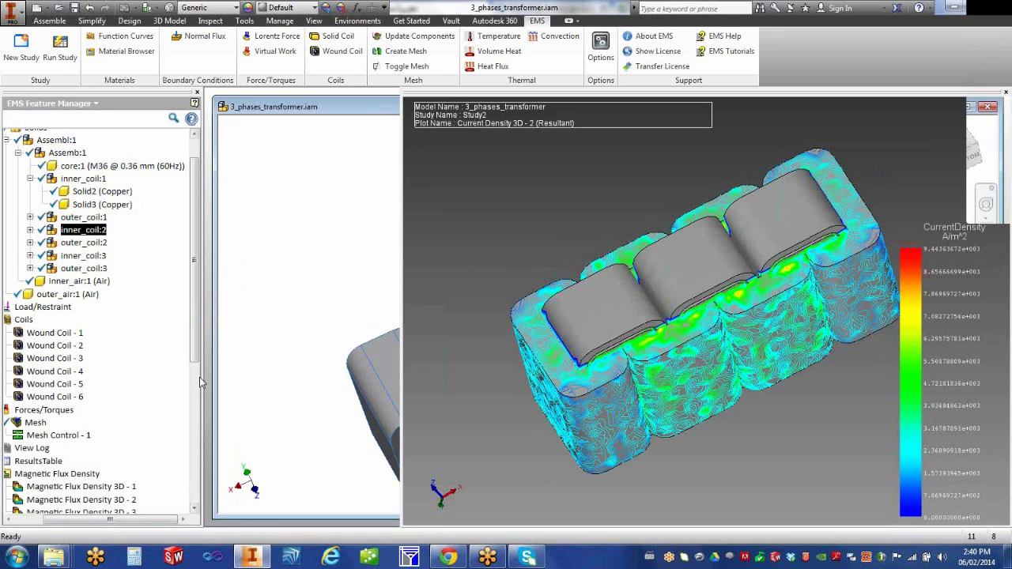
left_click_drag(196, 362, 196, 467)
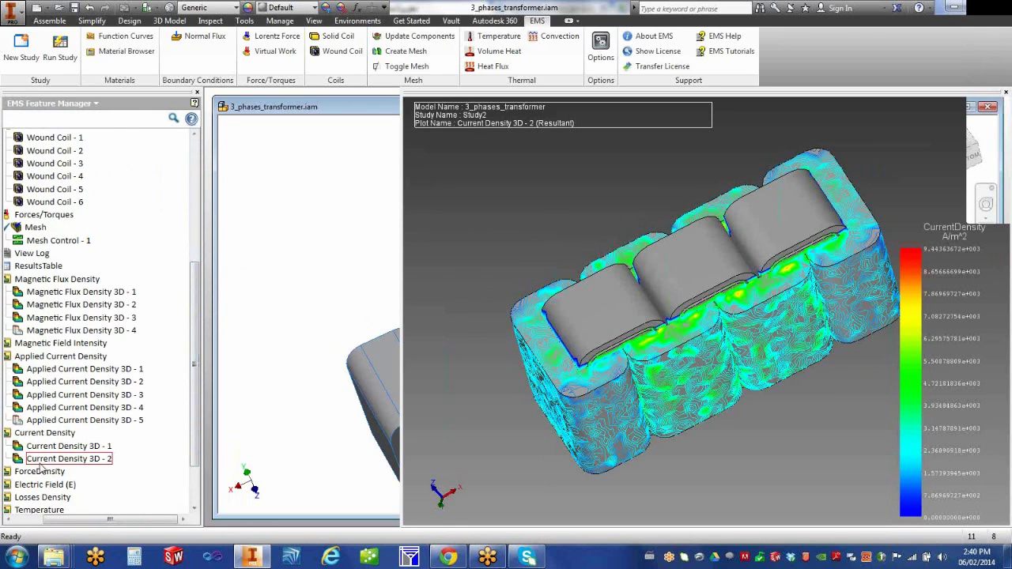
left_click(19, 461)
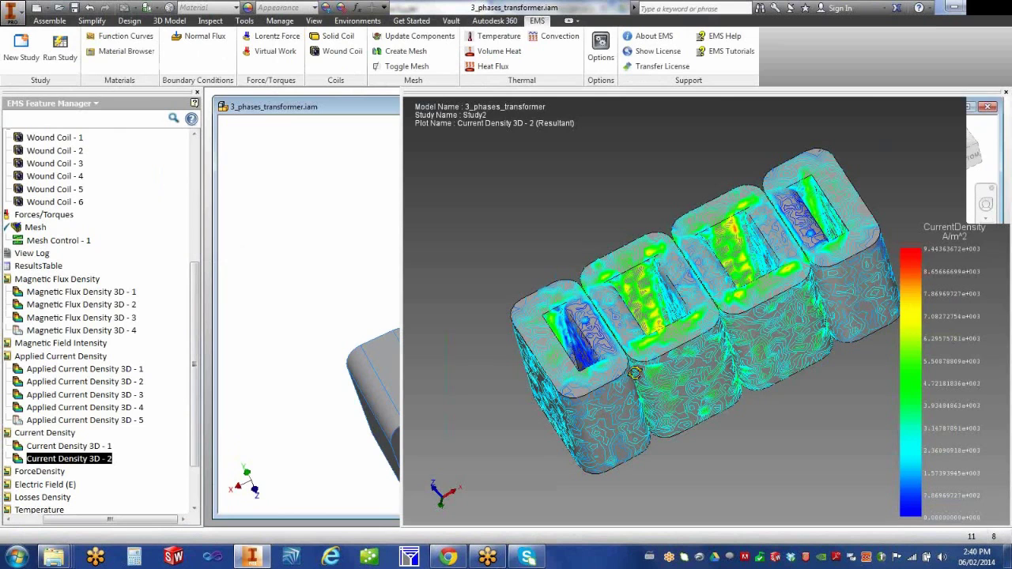
middle_click_drag(637, 378, 648, 416)
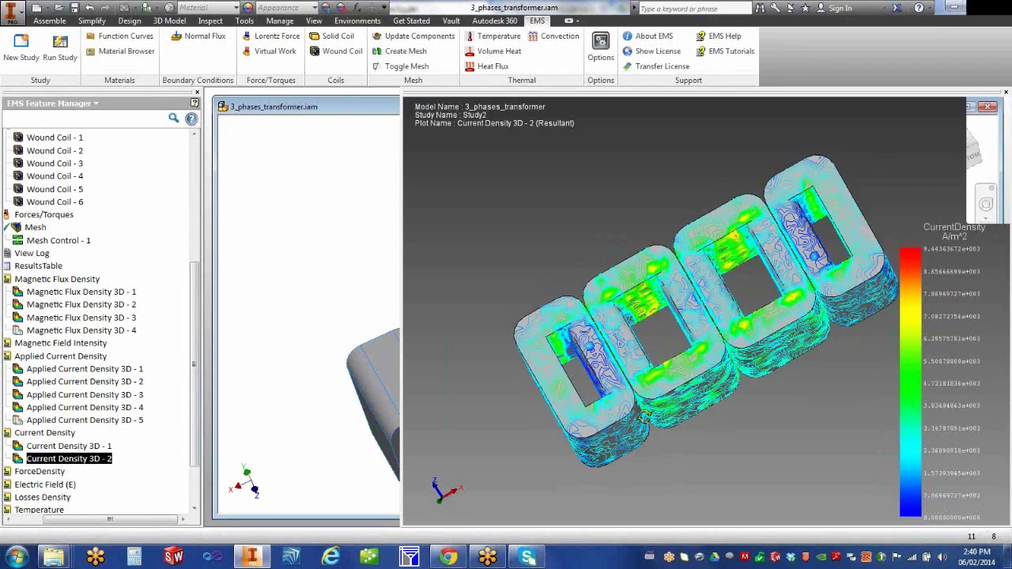
Section-clip the Current Density 3D - 2 plot with the second plane orientation, plotting in section only with denser contour lines, and accept the clipping.
right_click(99, 463)
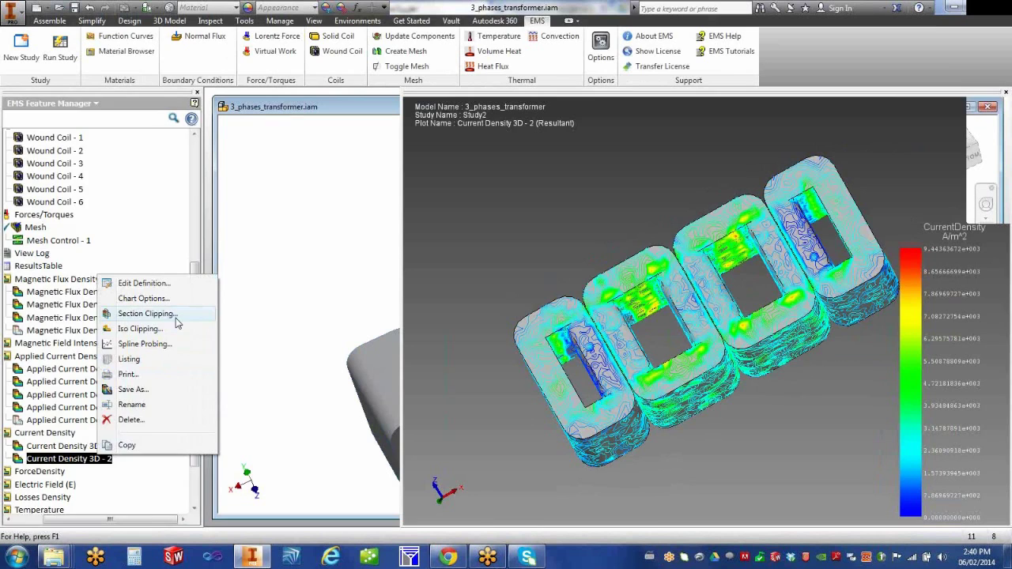
left_click(176, 316)
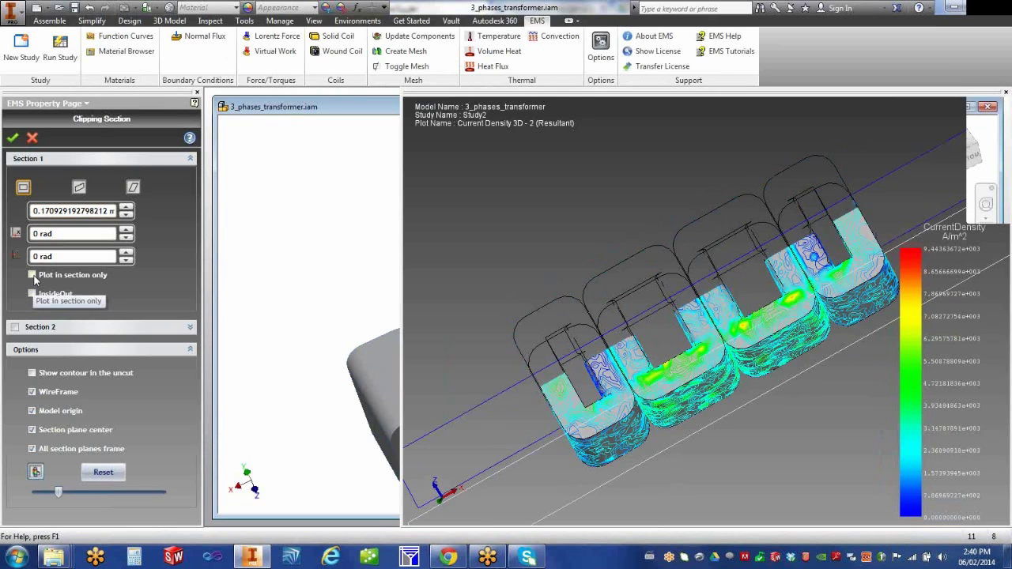
left_click(32, 275)
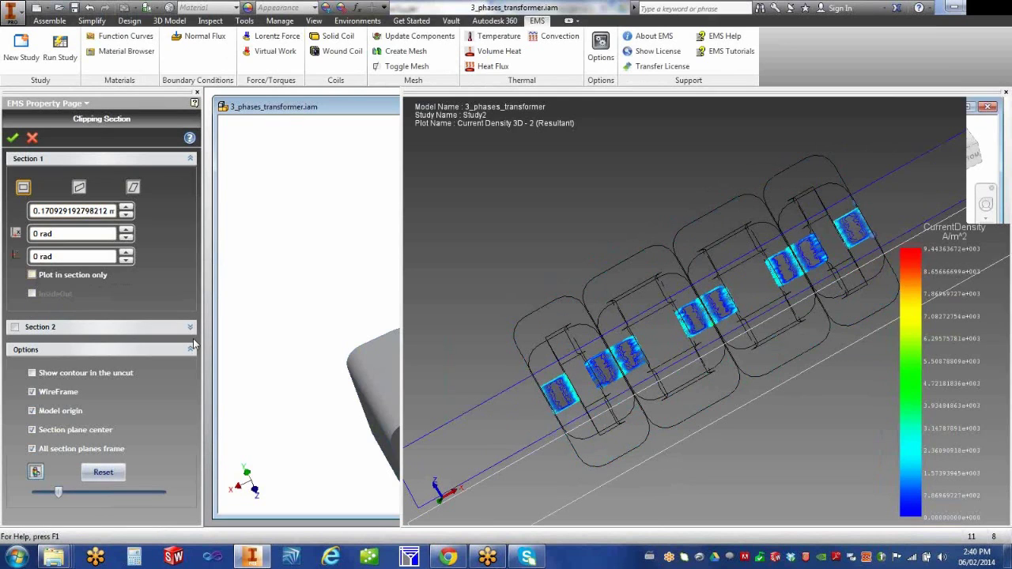
left_click(79, 188)
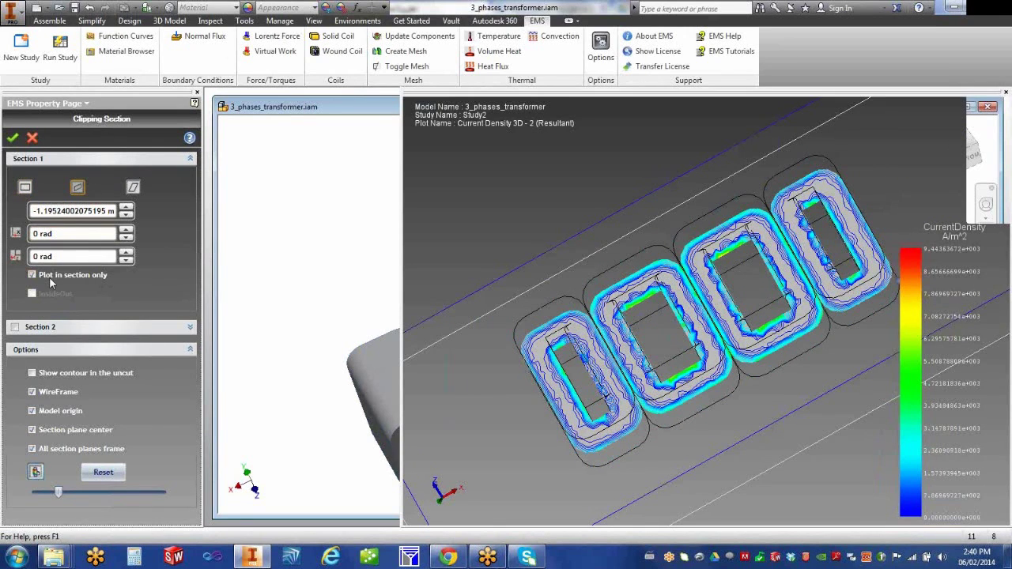
left_click_drag(80, 499, 104, 500)
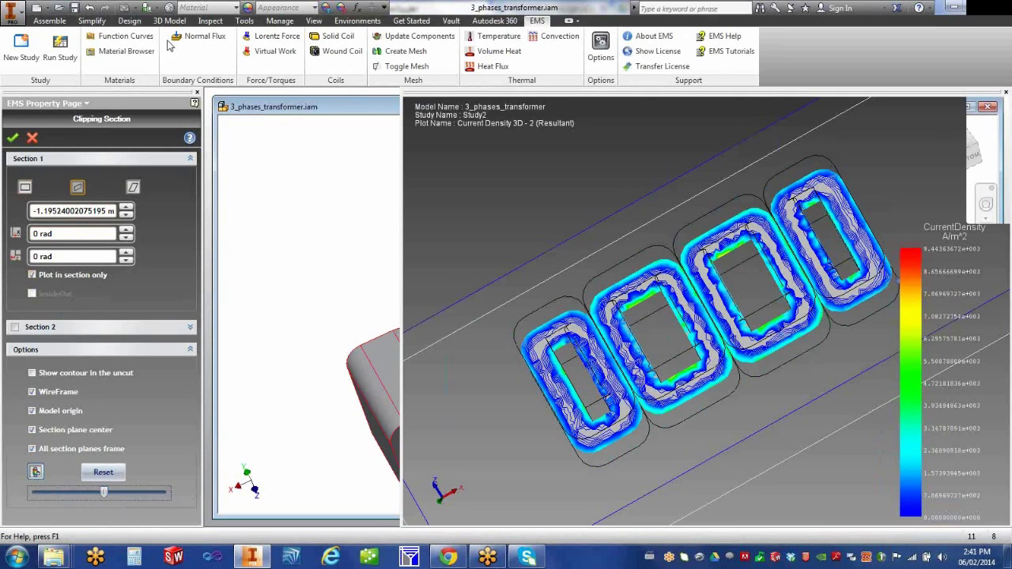
left_click(14, 139)
Expand the Temperature results and display the Temperature 3D - 1 plot.
left_click_drag(195, 465, 104, 521)
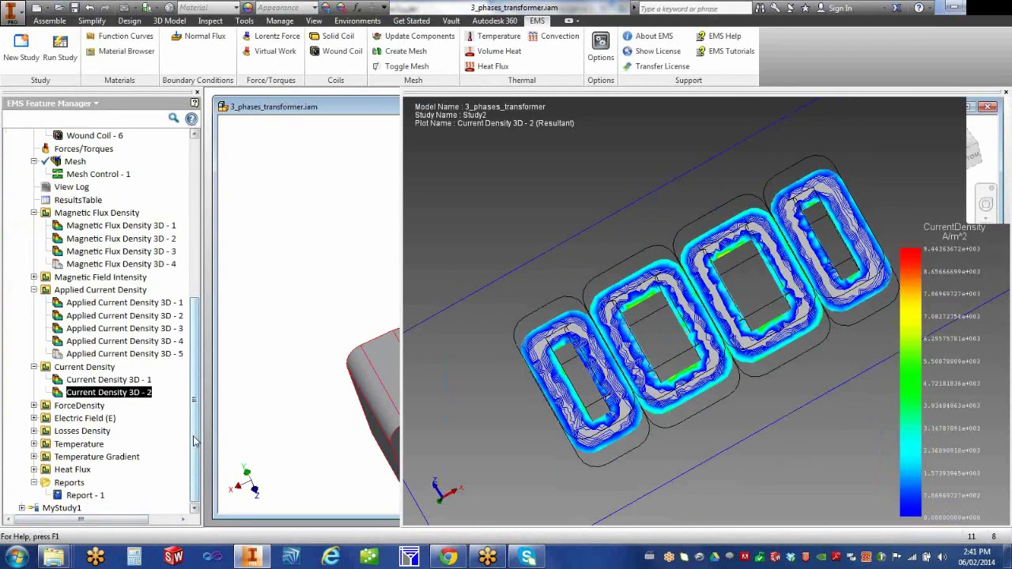
left_click_drag(195, 443, 195, 468)
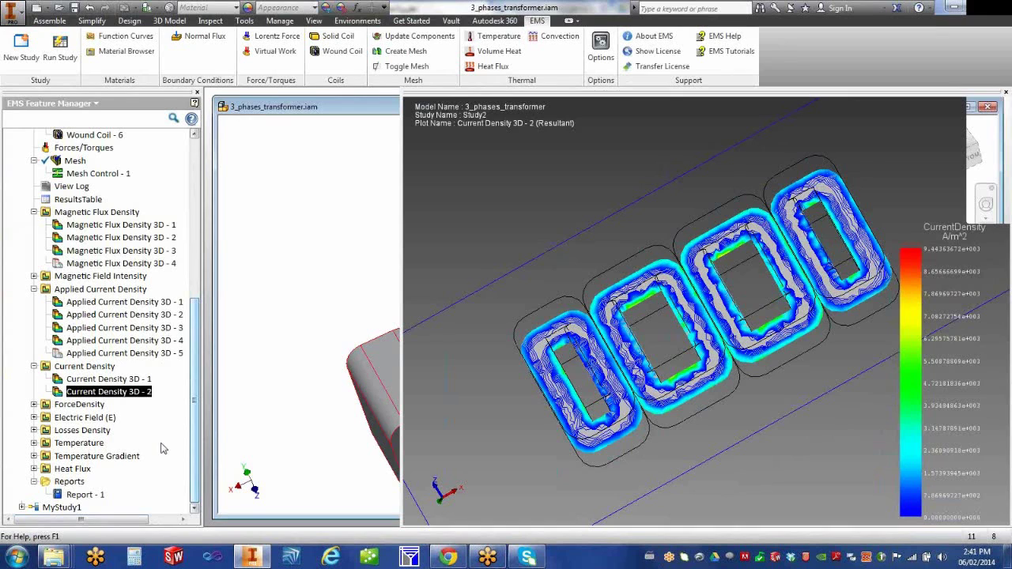
left_click(34, 443)
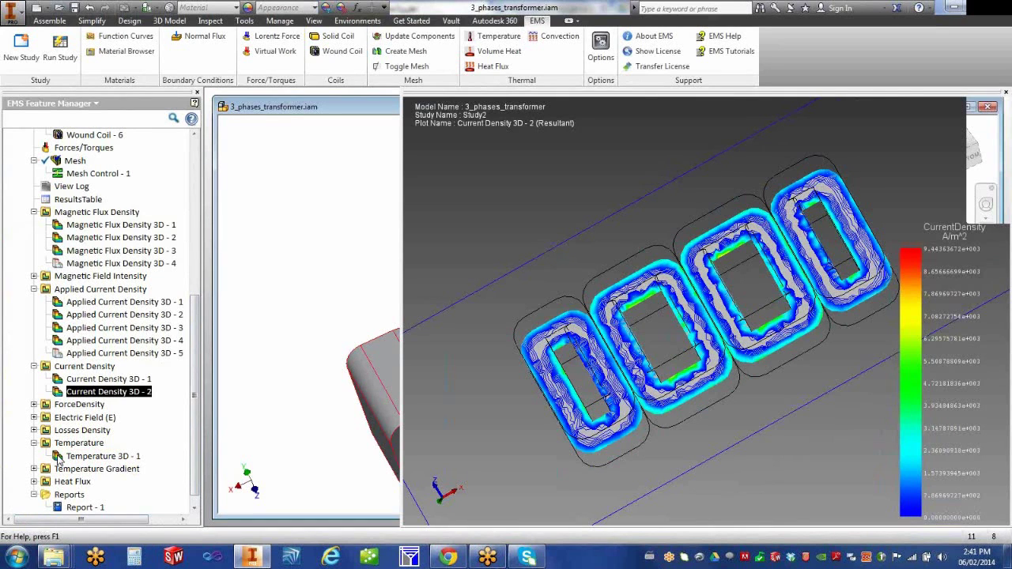
left_click(68, 458)
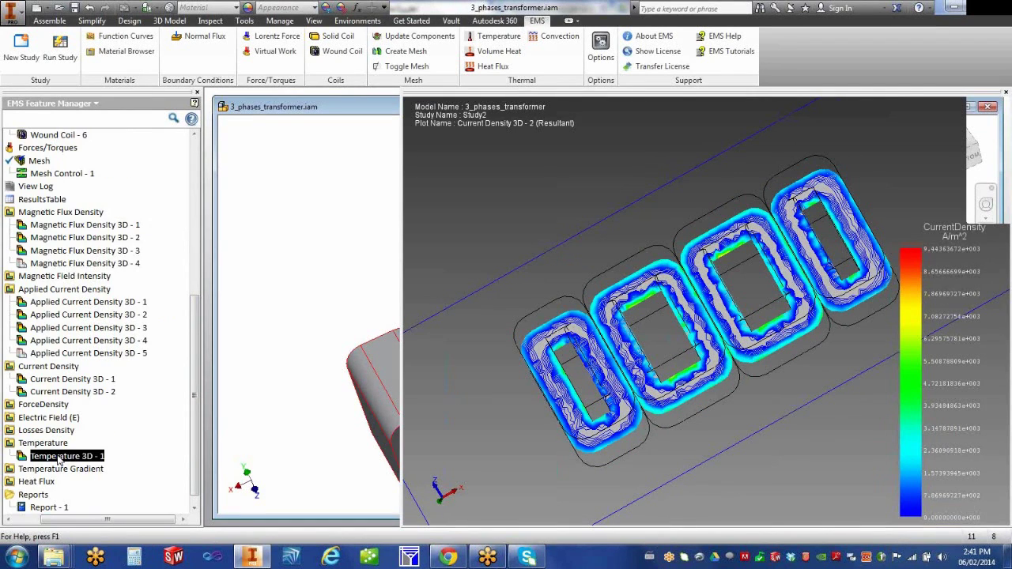
double_click(59, 458)
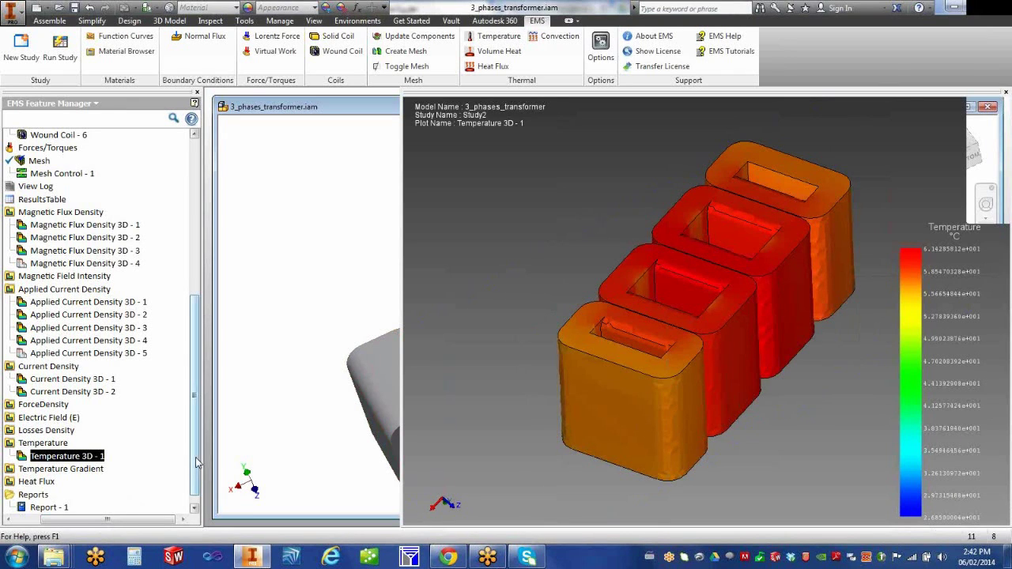
Iso-clip the Temperature 3D - 1 plot with InsideOut enabled and a minimum of about 59.72 °C, and accept the clipping.
scroll(198, 463, "down", 1)
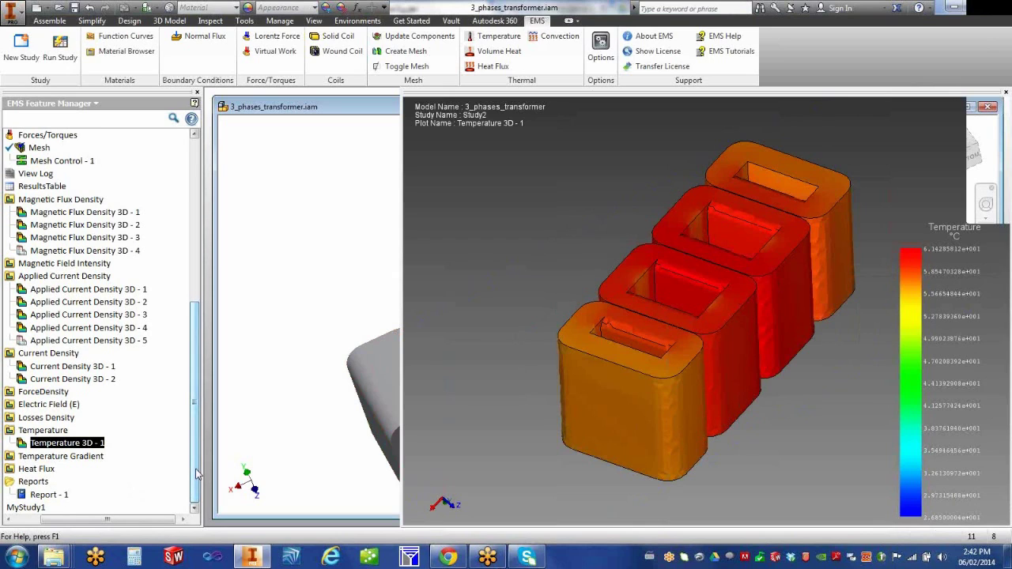
right_click(91, 446)
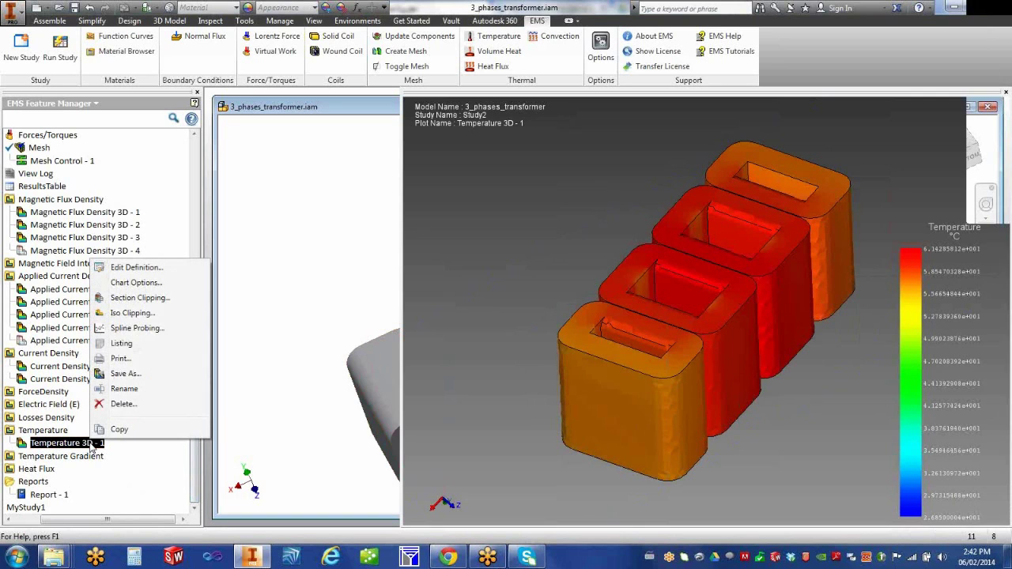
left_click(158, 316)
left_click_drag(100, 208, 157, 220)
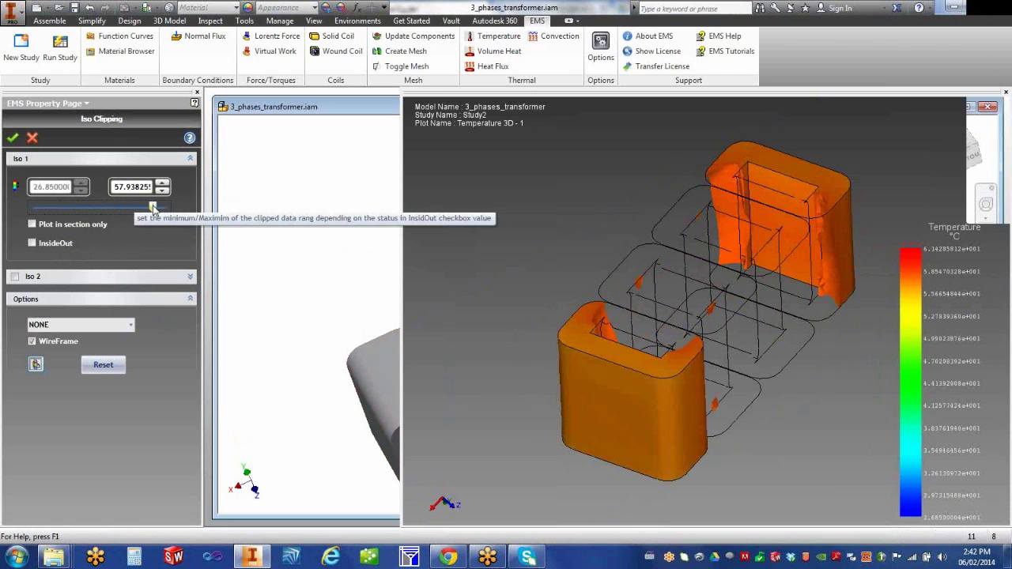
left_click_drag(154, 208, 148, 208)
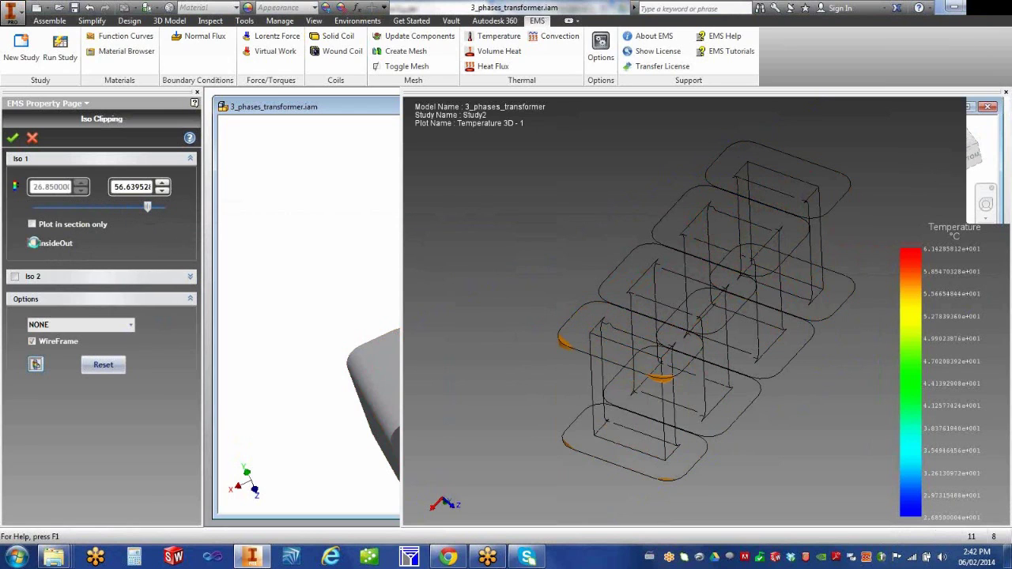
left_click(33, 243)
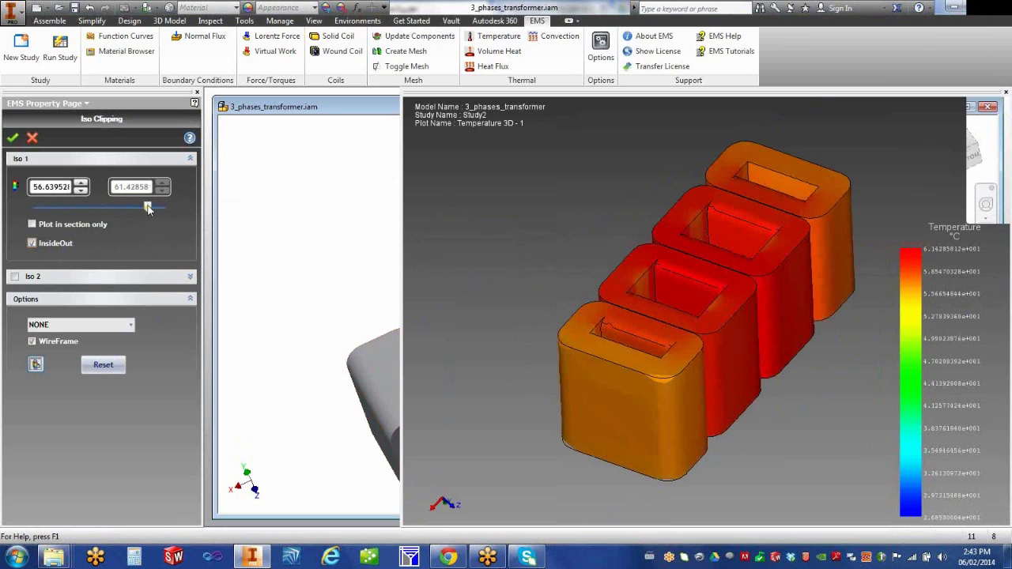
left_click_drag(148, 208, 159, 208)
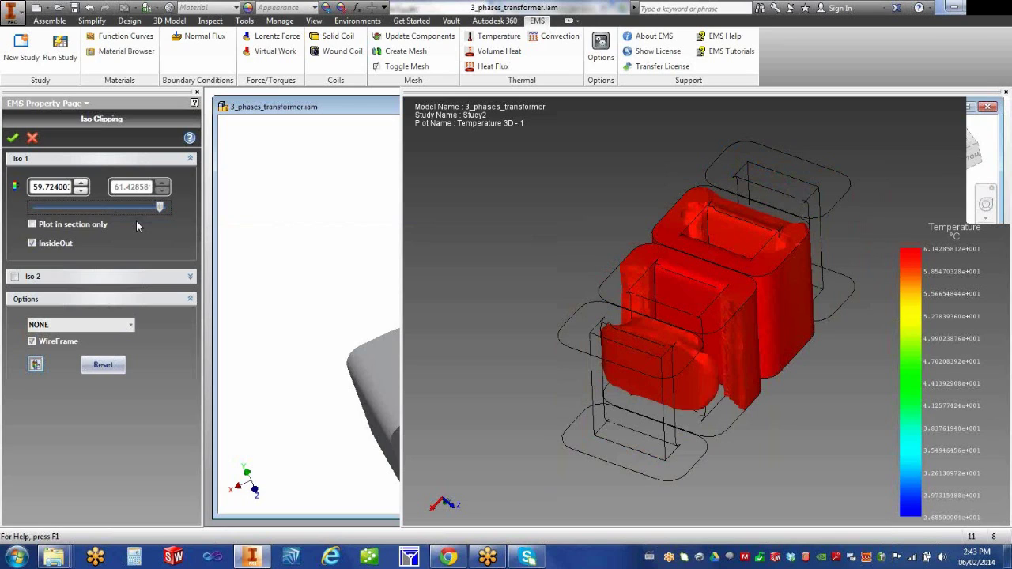
left_click(13, 138)
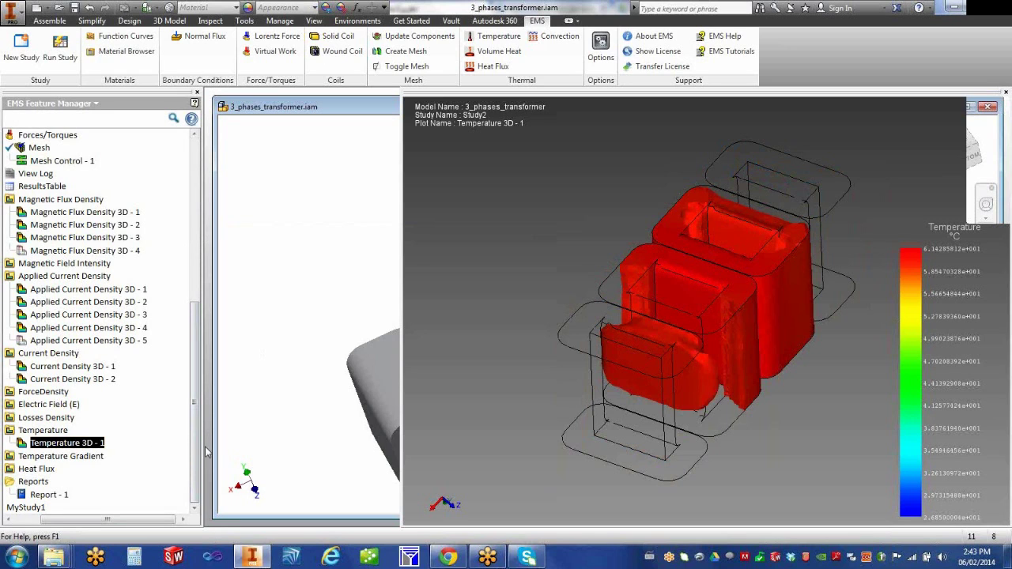
Create a 2D temperature plot in °C between two points at the ends of the first coil's upper outer edge.
right_click(63, 433)
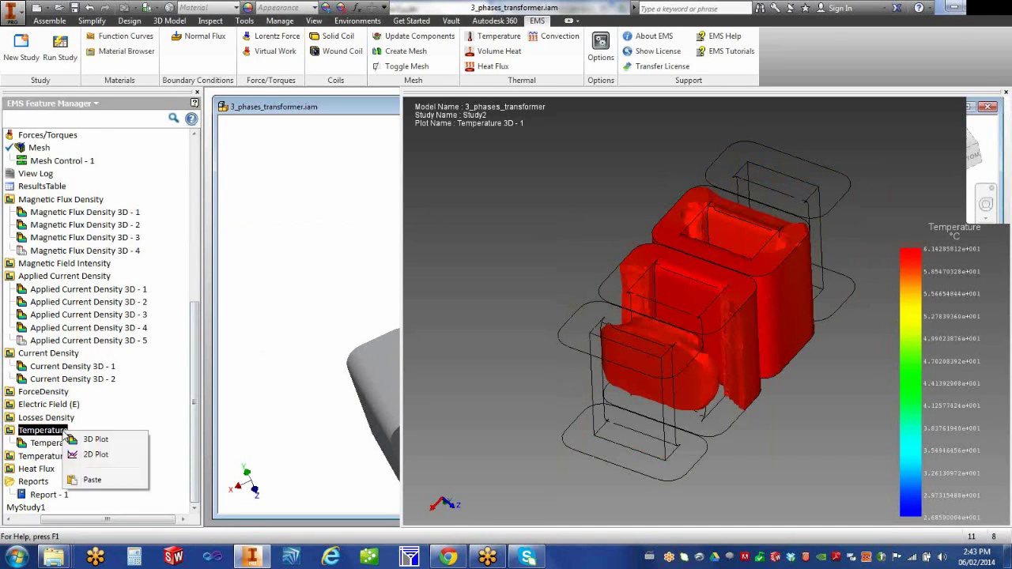
left_click(97, 455)
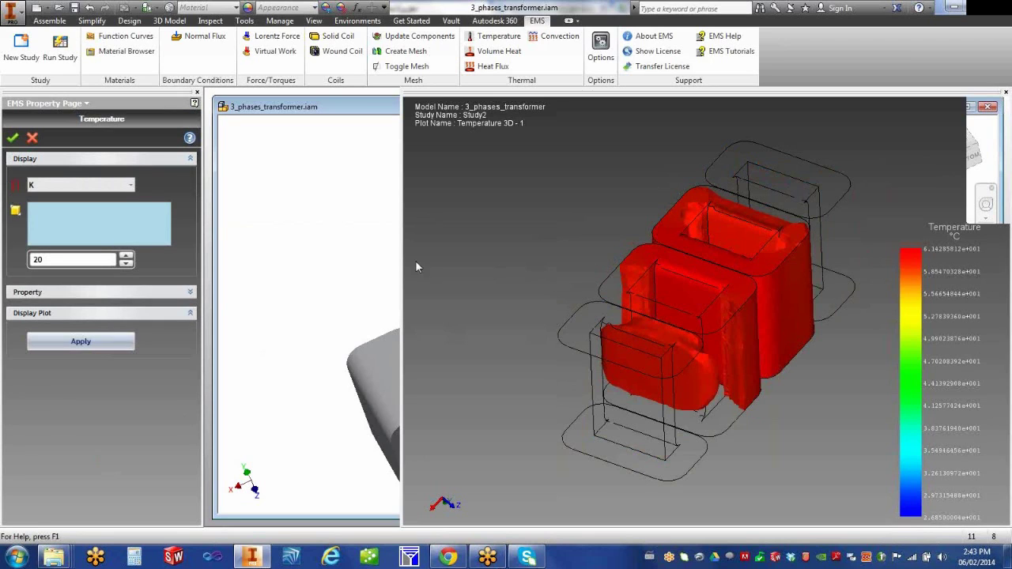
left_click(365, 370)
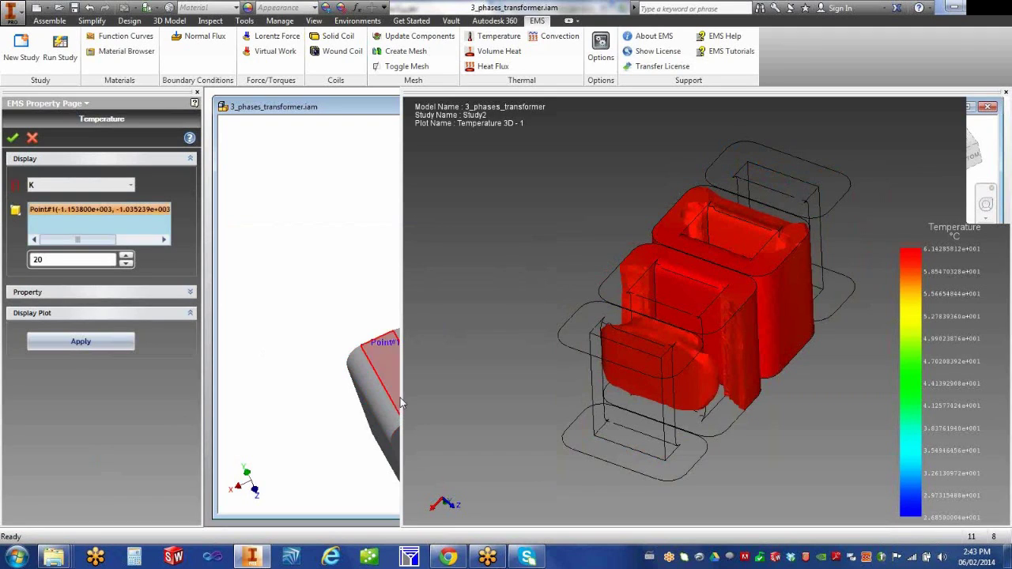
left_click_drag(497, 401, 551, 409)
left_click(404, 424)
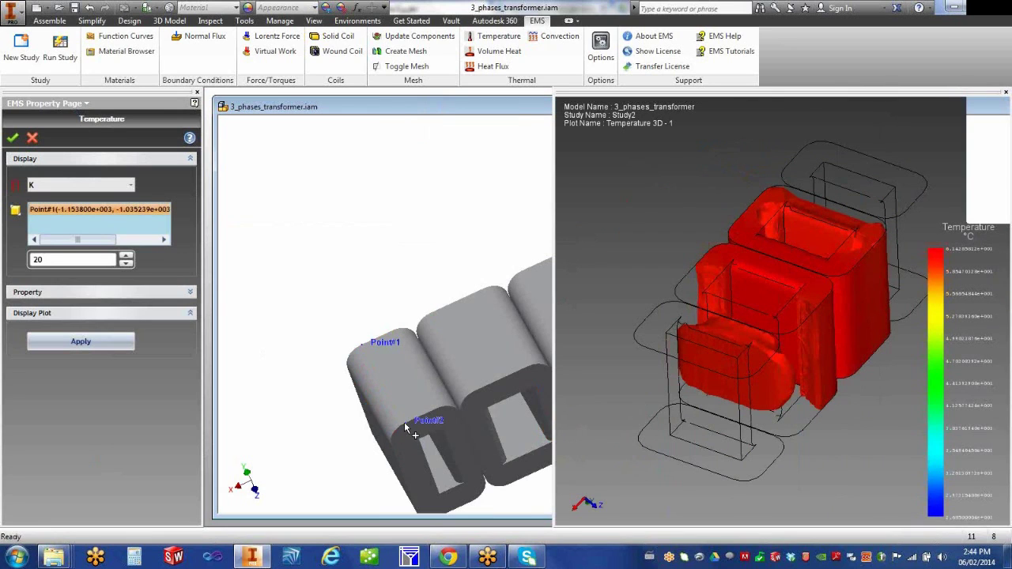
left_click(131, 185)
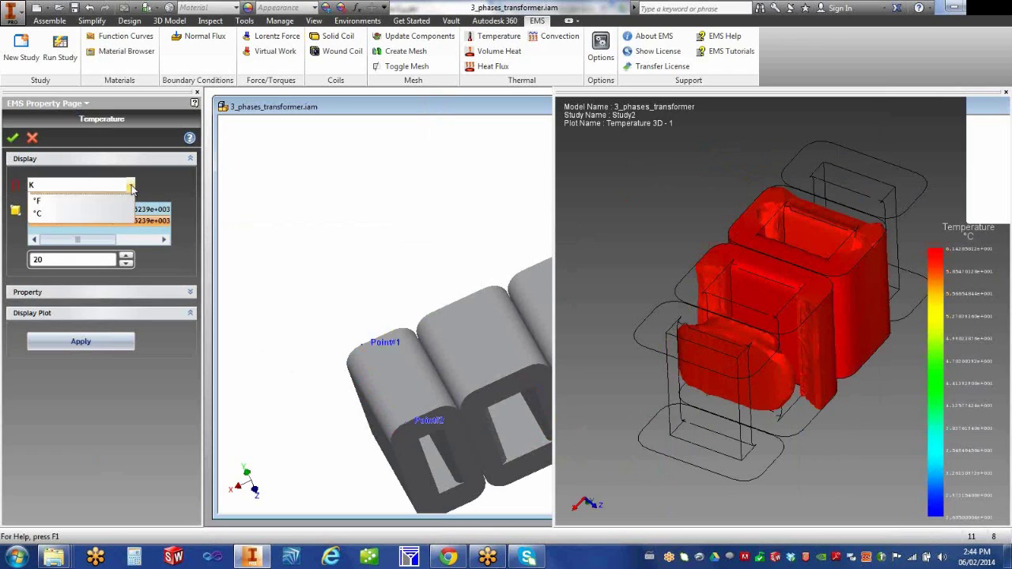
left_click(38, 214)
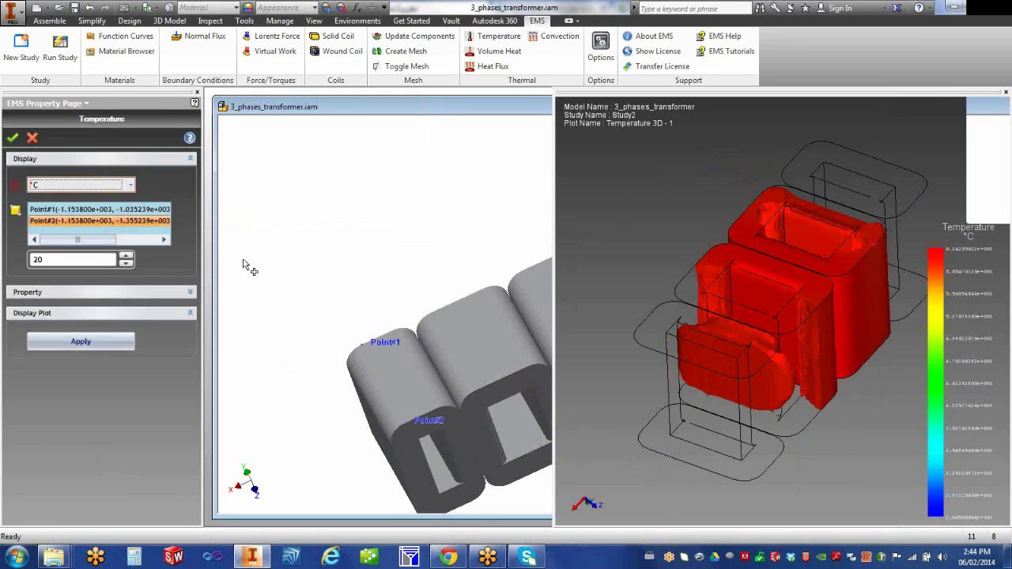
left_click(13, 140)
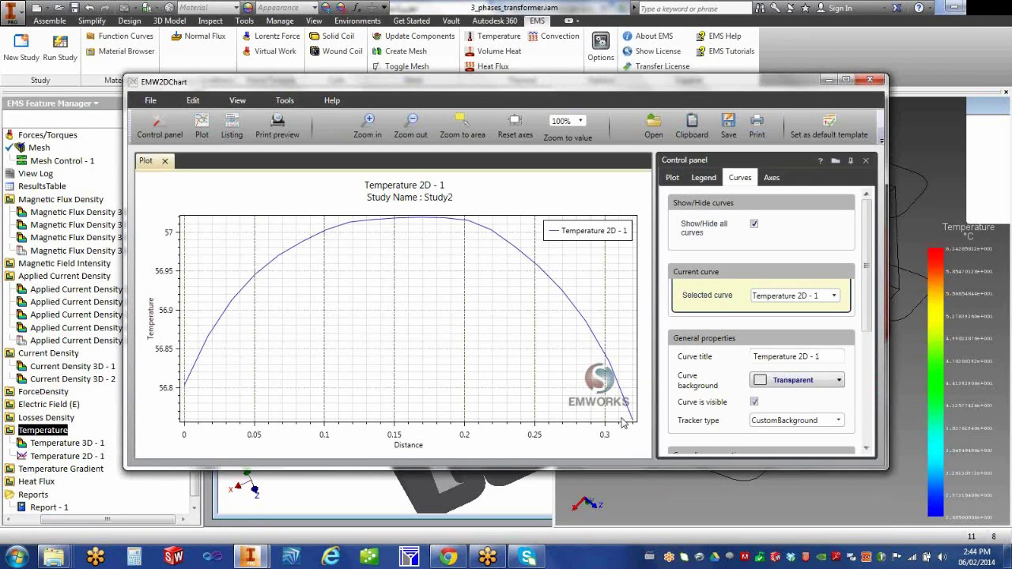
List the curve points of the Temperature 2D - 1 chart and look through the X and Y values.
mouse_move(204, 357)
left_click(233, 129)
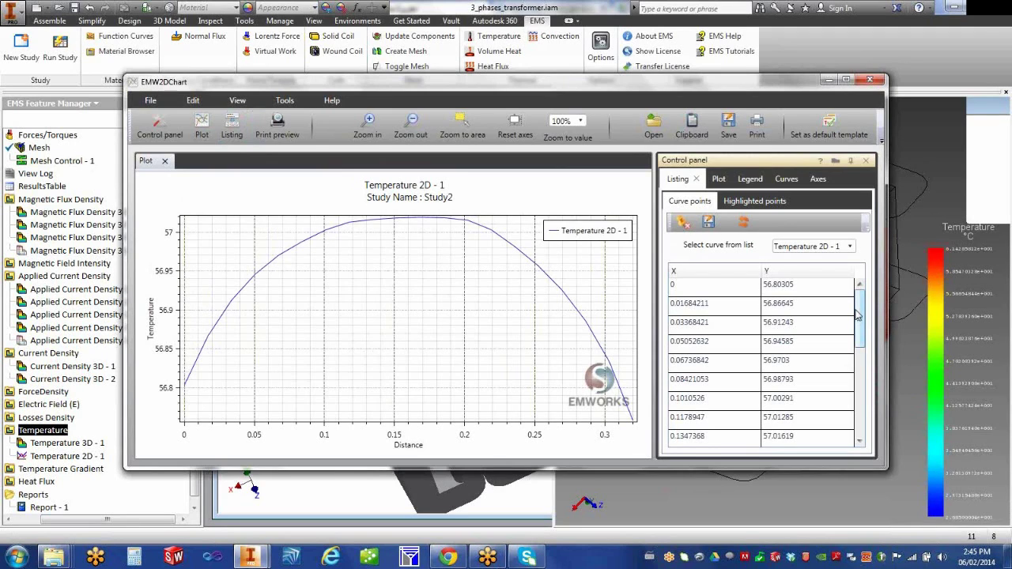
left_click_drag(859, 319, 862, 348)
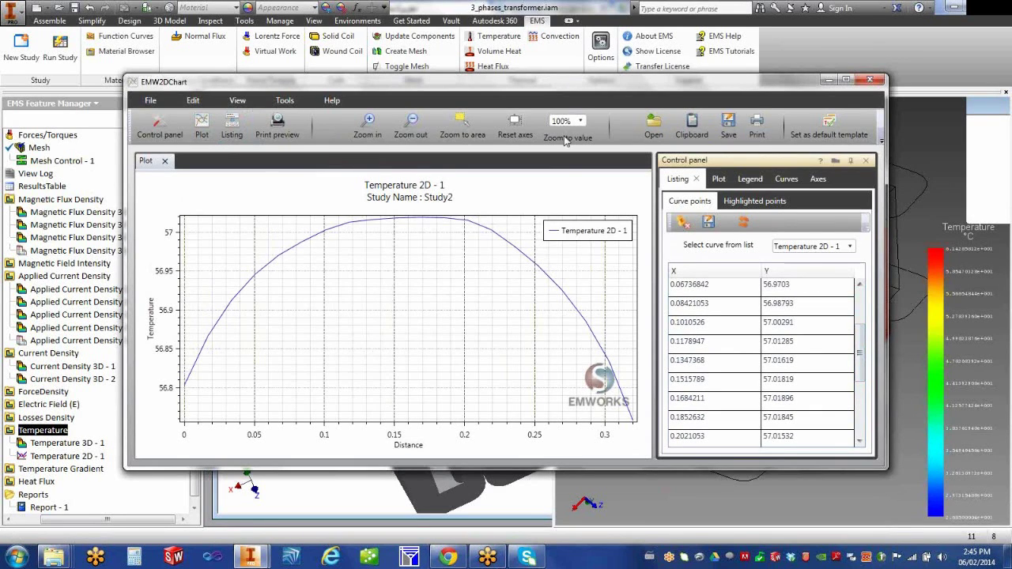
Examine the temperature curve zoomed in, zoomed out and at preset zoom values including 50%.
left_click(367, 127)
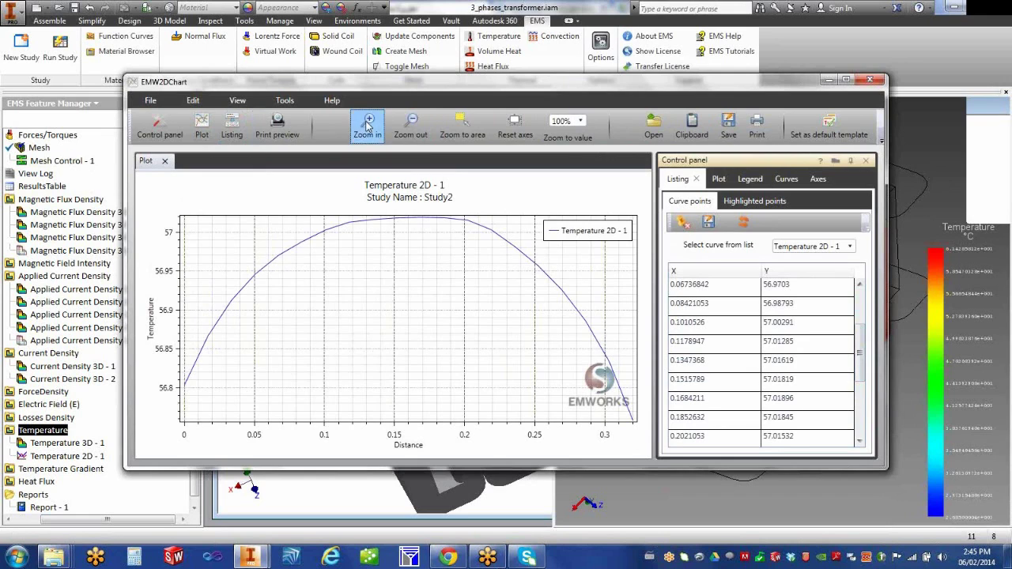
left_click(411, 126)
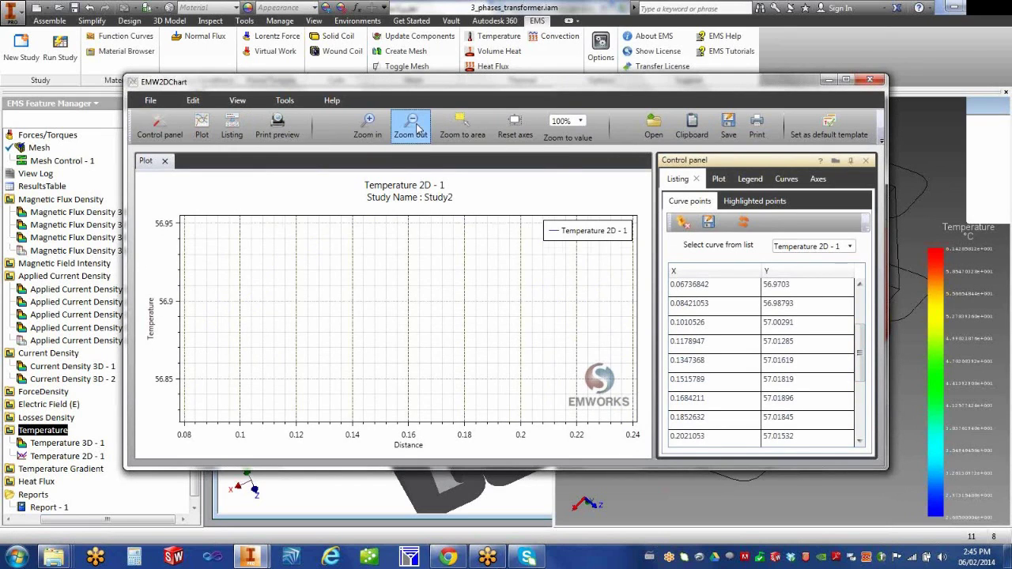
left_click(580, 121)
left_click(568, 159)
left_click(580, 121)
left_click(565, 183)
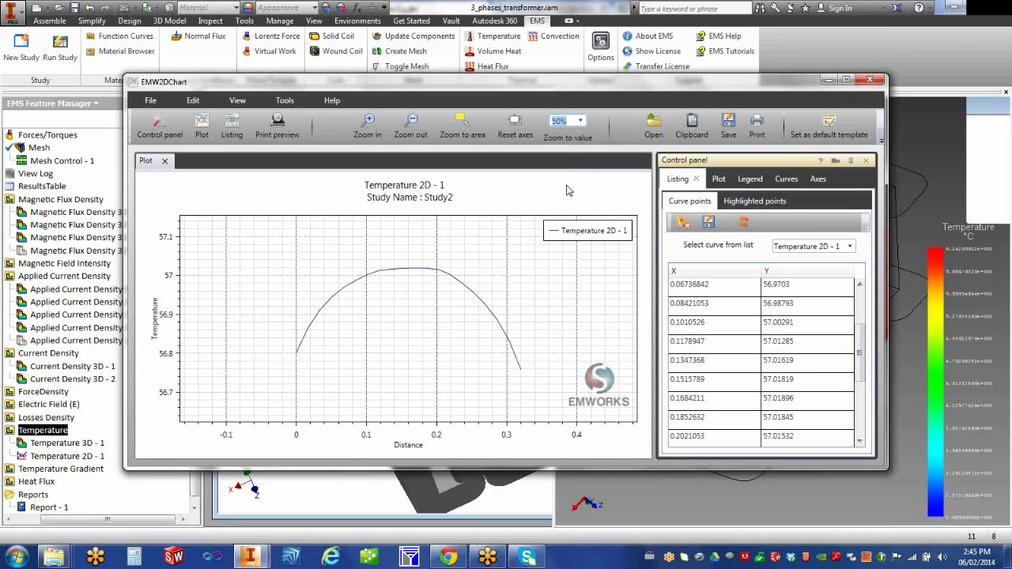
Review the chart's plot settings and its legend appearance and placement properties.
left_click(719, 180)
mouse_move(864, 284)
left_mouse_down()
mouse_move(864, 296)
mouse_move(866, 271)
left_mouse_up()
left_click(751, 180)
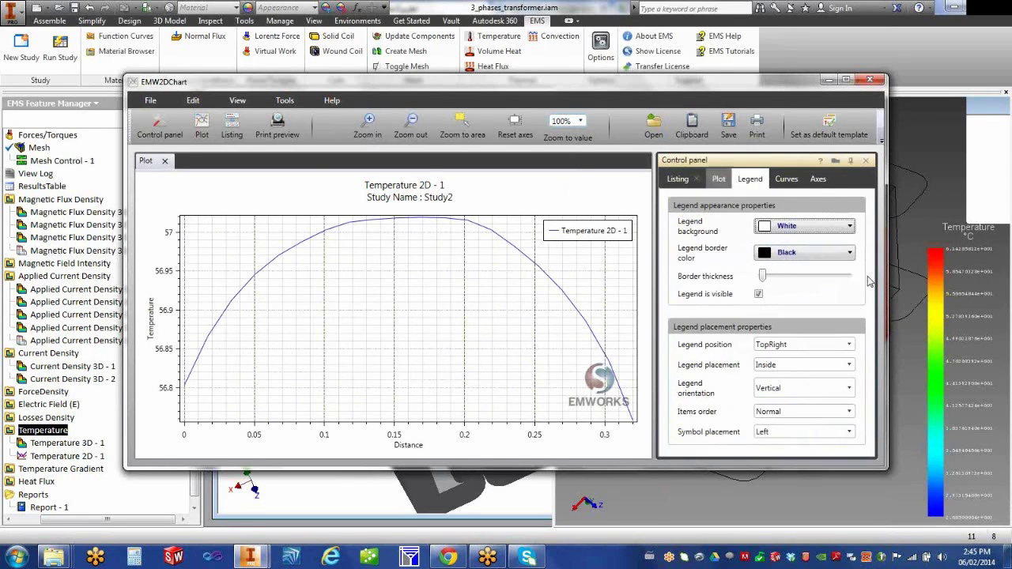
Increase the line thickness of the Temperature 2D - 1 curve and close the chart window.
left_click(787, 181)
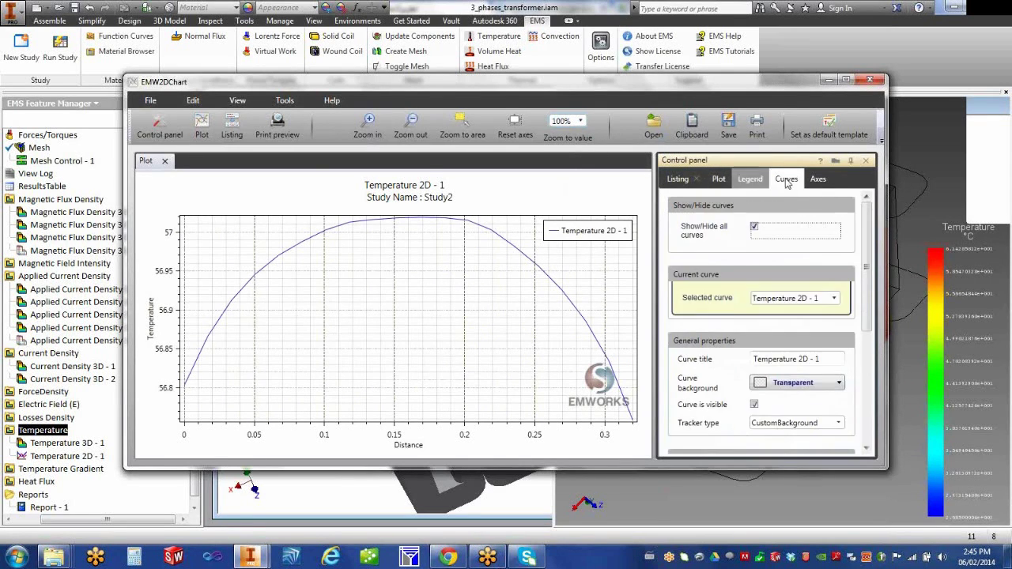
left_click_drag(866, 285, 866, 373)
left_click_drag(761, 317, 796, 326)
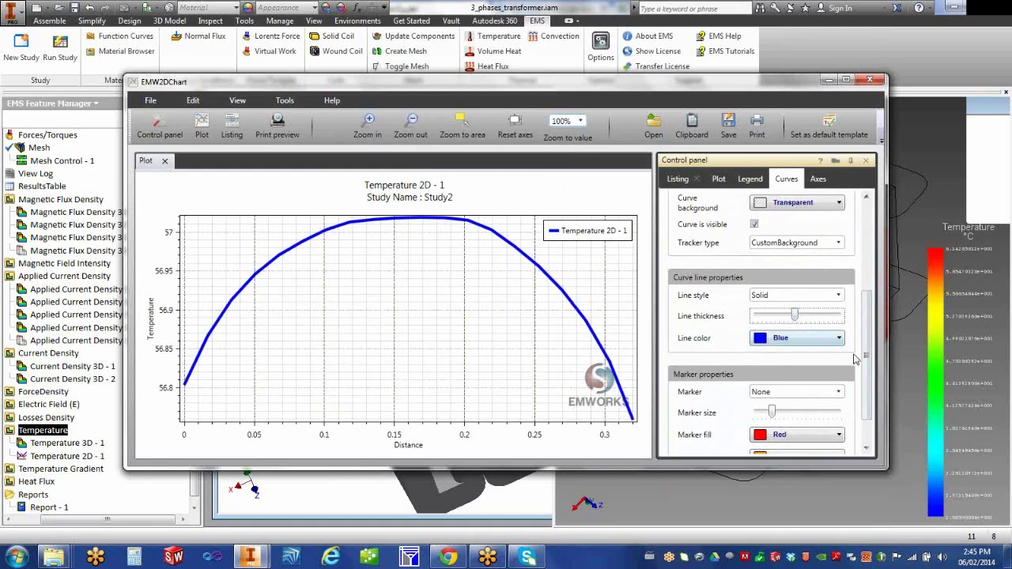
left_click_drag(866, 362, 870, 245)
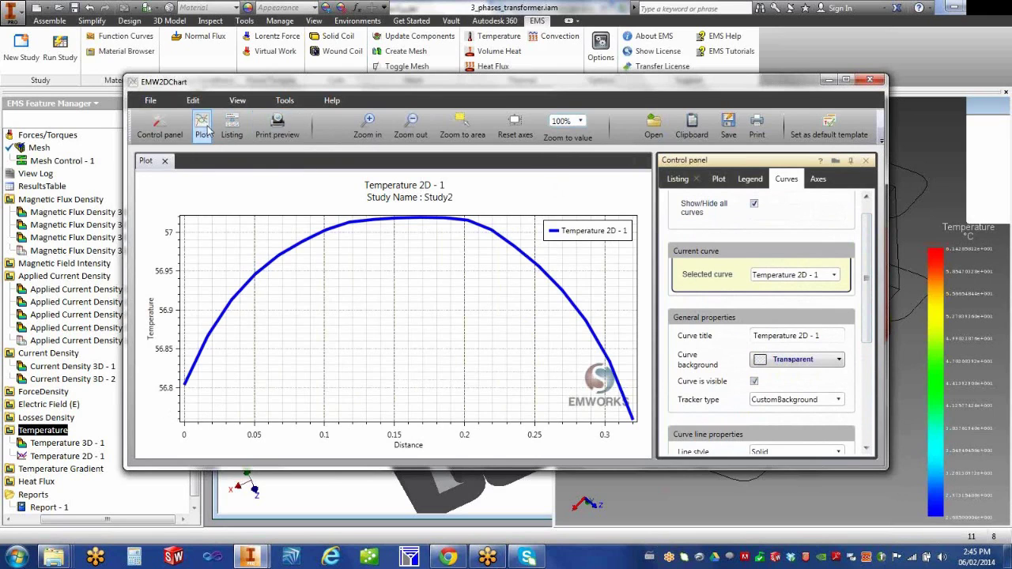
left_click(367, 127)
left_click(871, 82)
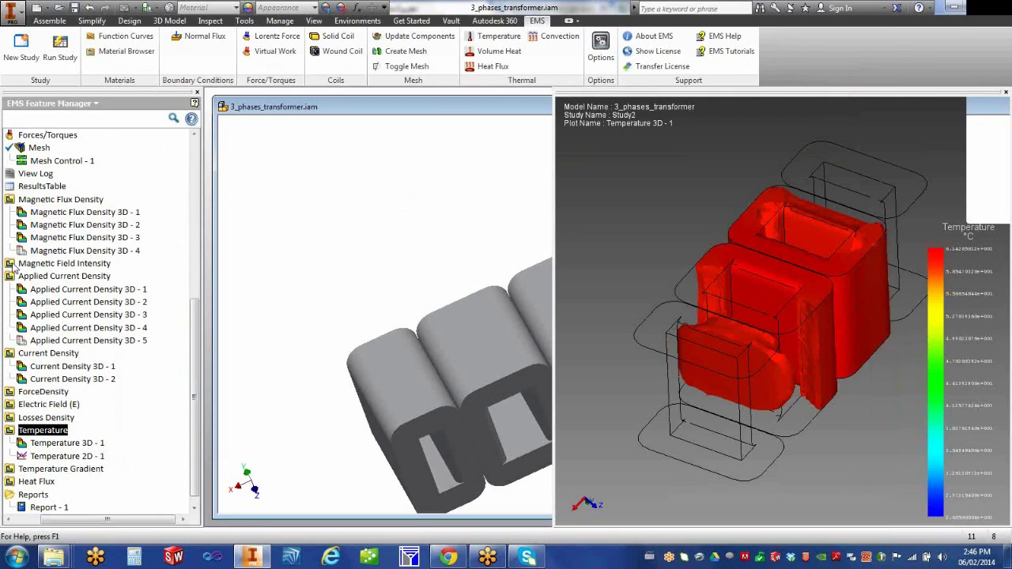
Collapse the Applied Current Density, Magnetic Flux Density, Current Density and Temperature result folders.
left_click_drag(144, 520, 113, 520)
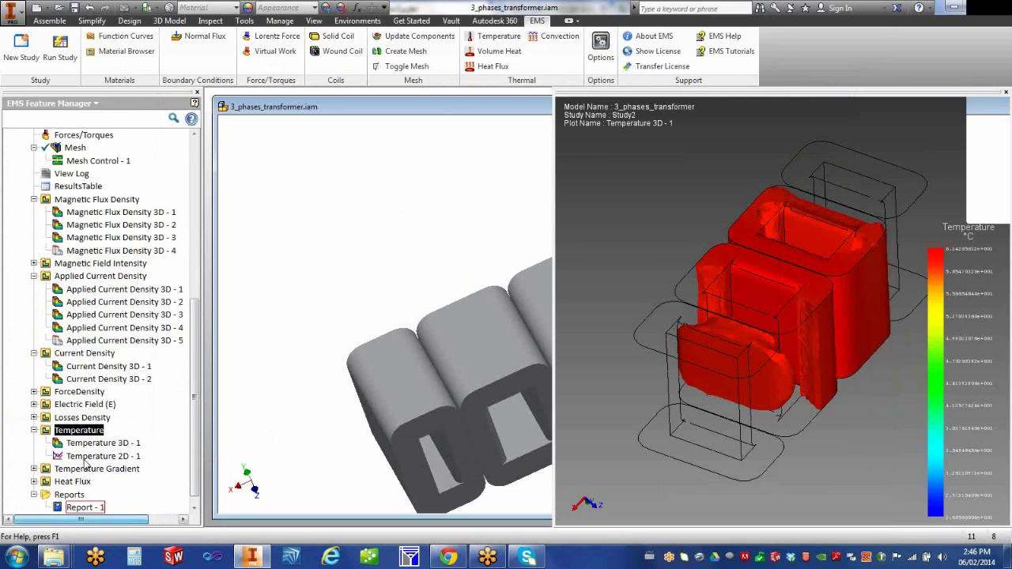
left_click(34, 276)
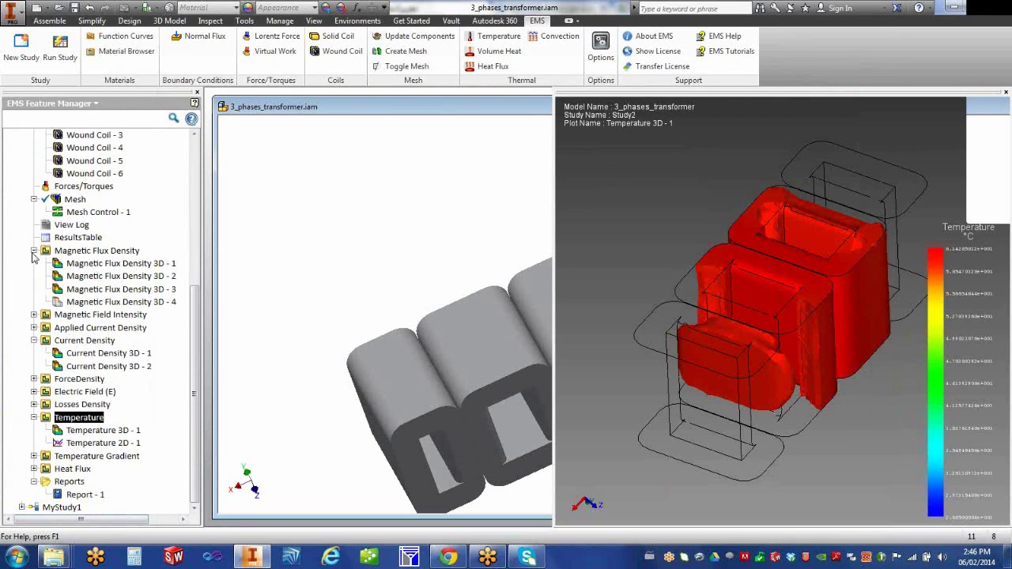
left_click(34, 252)
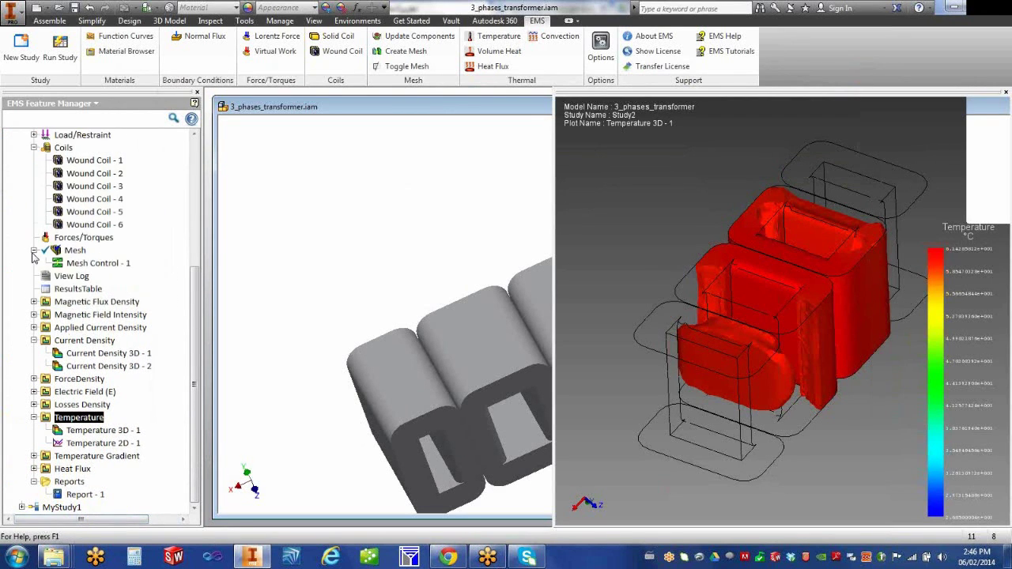
left_click(34, 341)
left_click(34, 417)
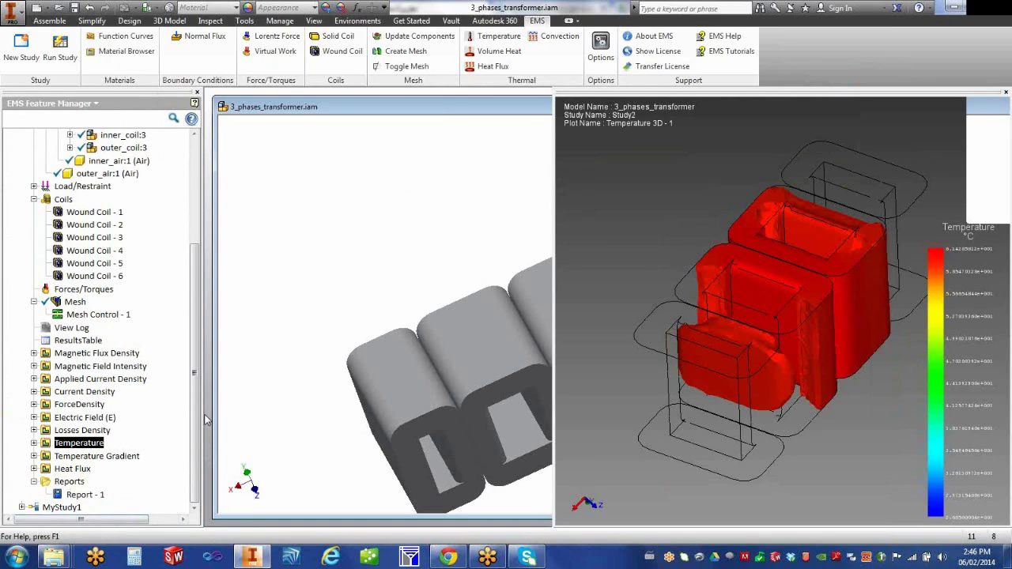
Create a resultant 2D plot of Magnetic Field Intensity through five picked model vertices with 20 points per segment, and close its chart.
right_click(85, 370)
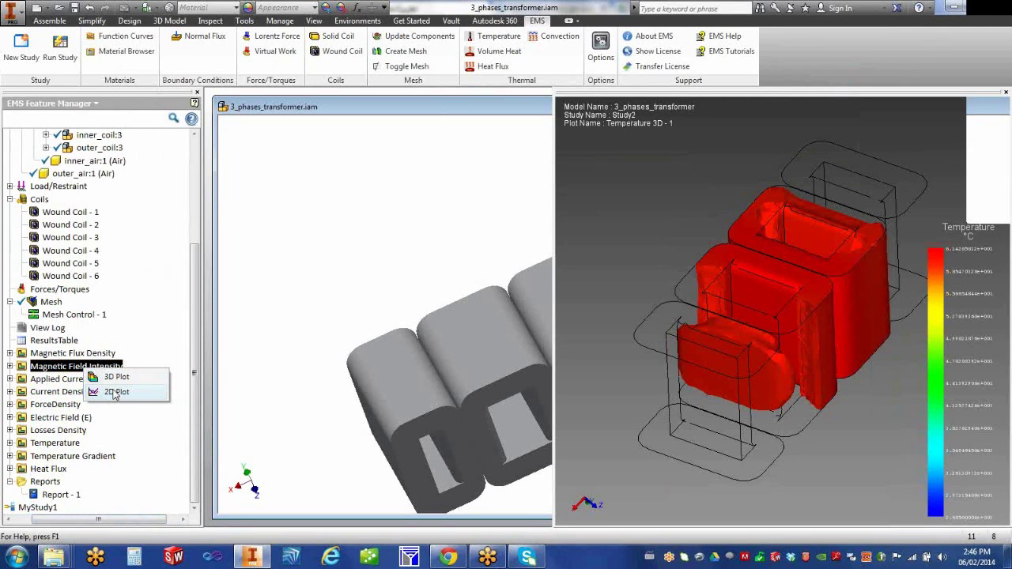
left_click(114, 391)
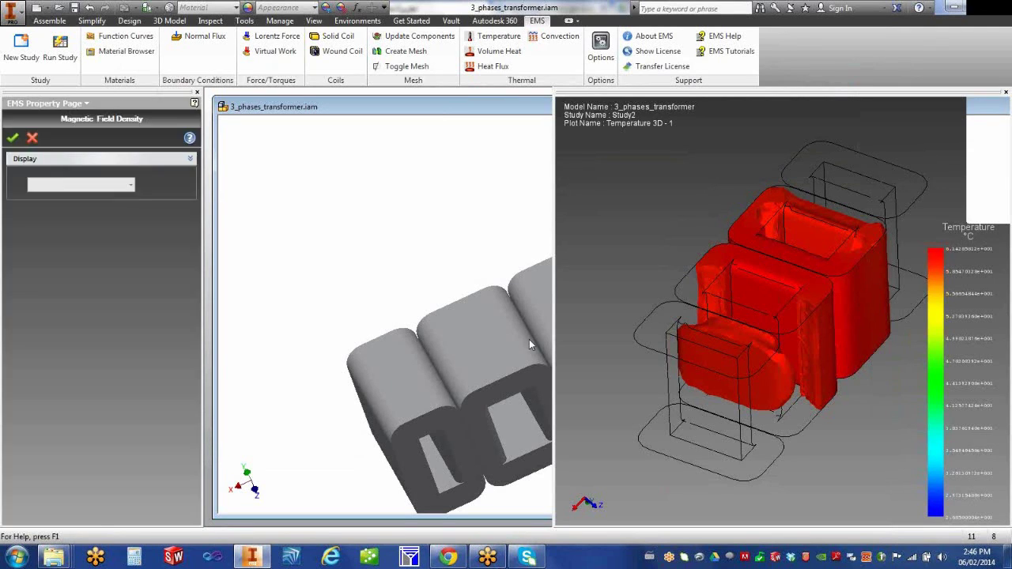
left_click(360, 345)
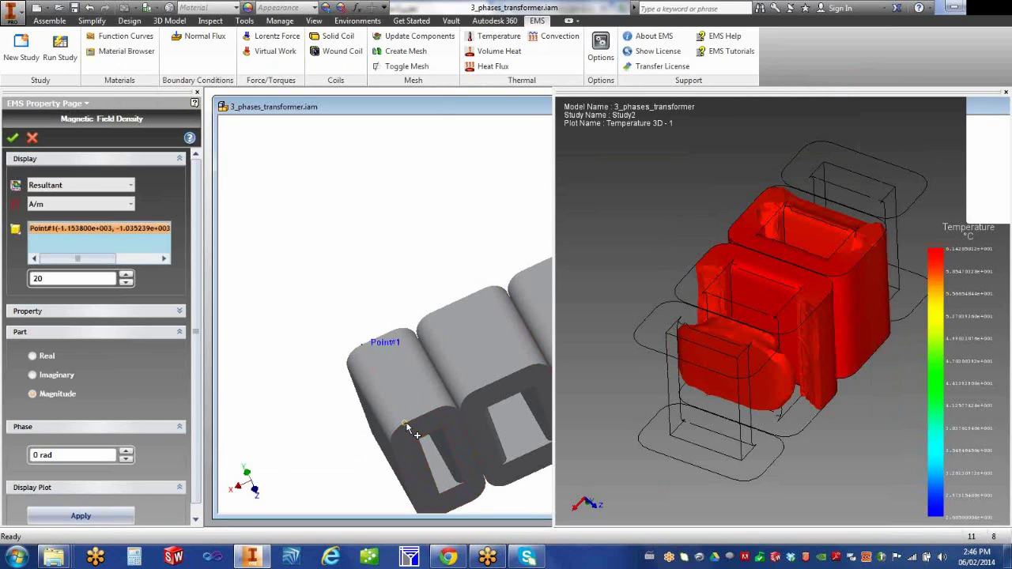
left_click(407, 425)
left_click(441, 407)
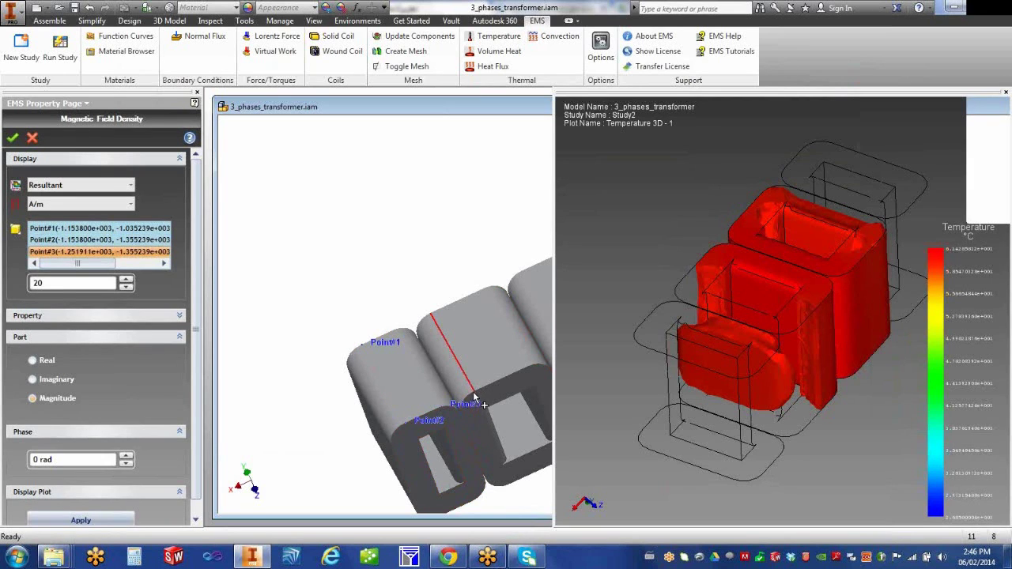
left_click(431, 318)
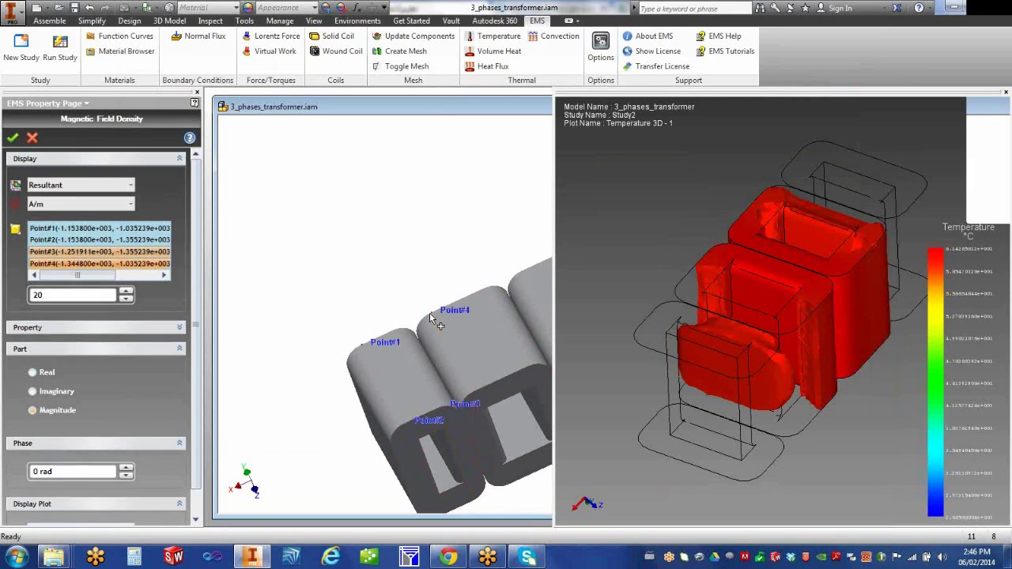
left_click(479, 399)
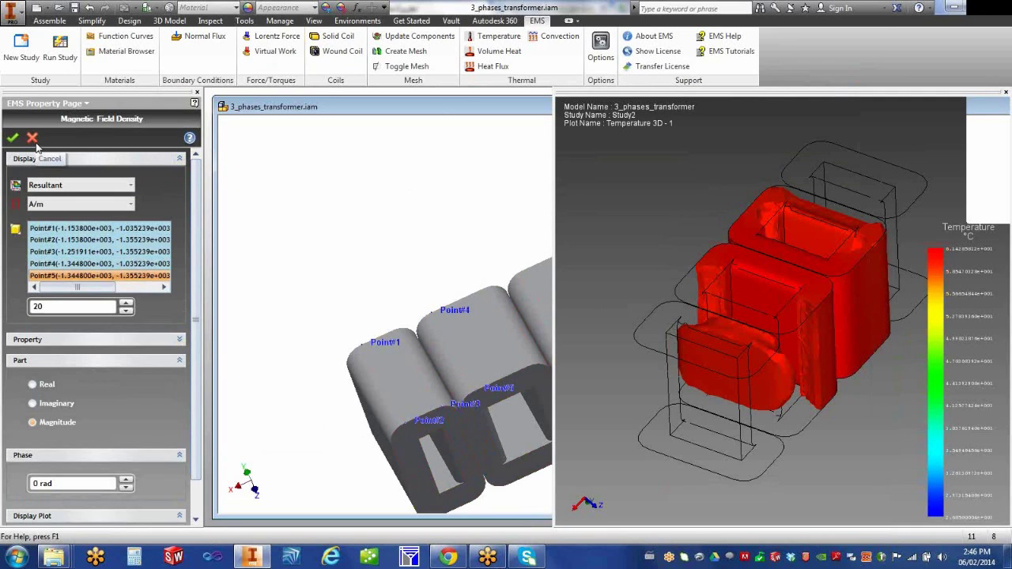
double_click(51, 307)
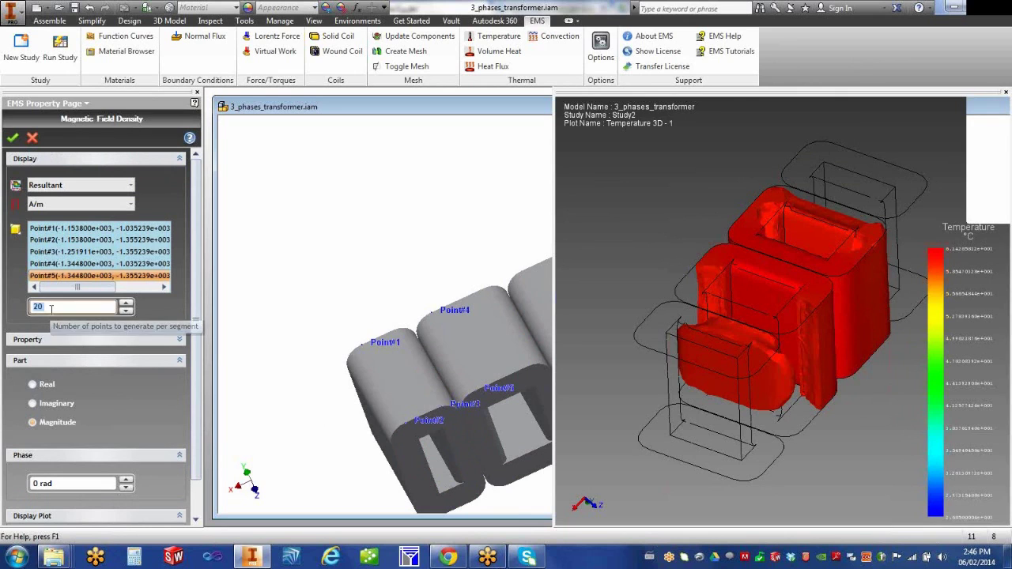
left_click(13, 139)
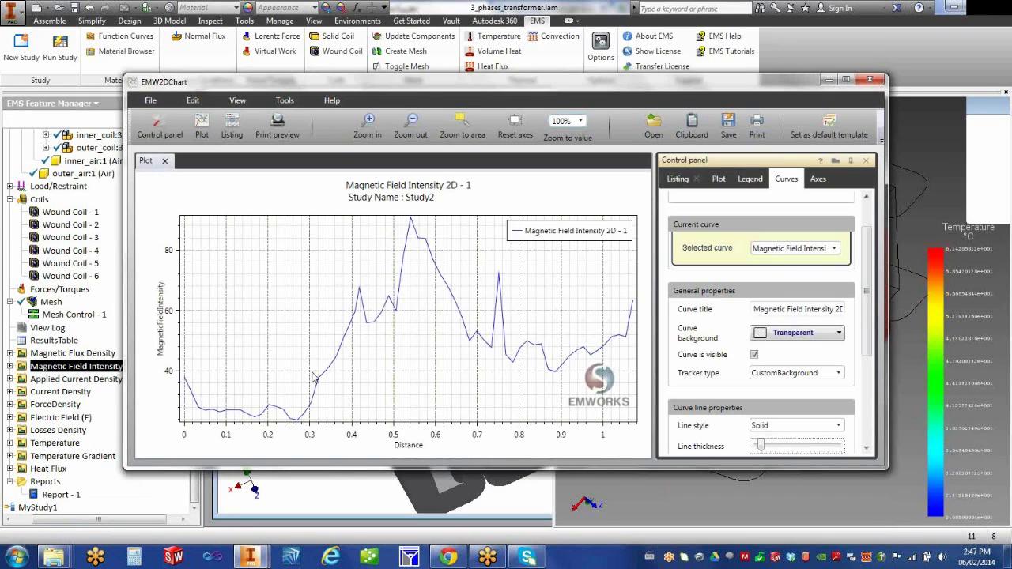
left_click_drag(268, 393, 553, 370)
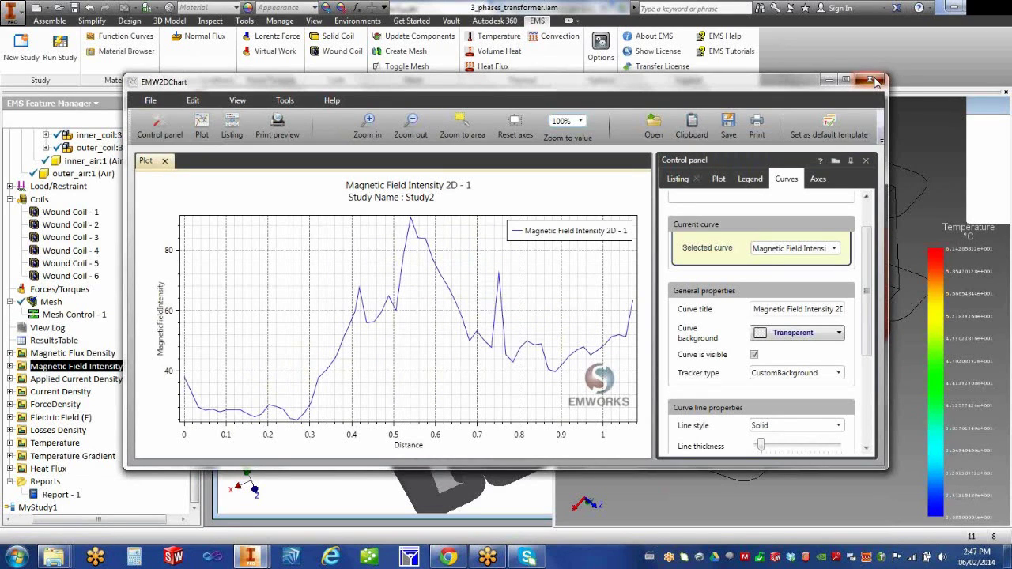
left_click(875, 82)
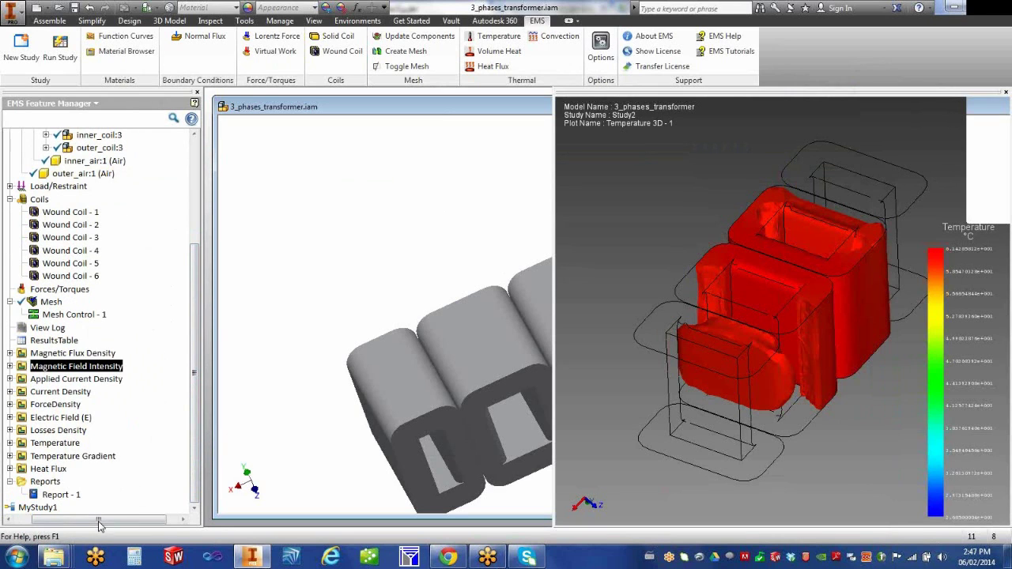
Start a new study report, widen its settings pane and exclude the Description and File Information sections.
left_click_drag(79, 522, 48, 528)
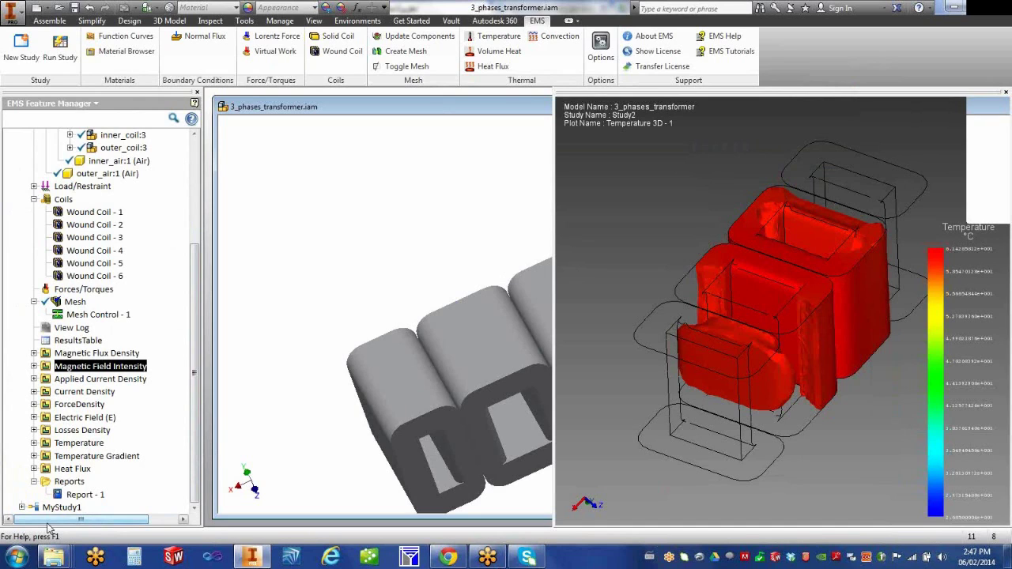
left_click(77, 486)
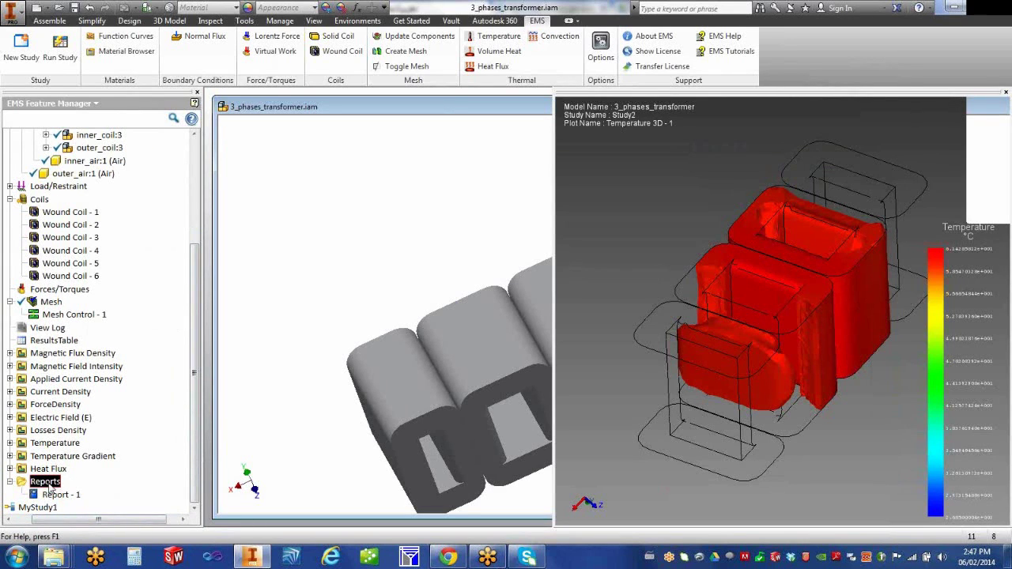
right_click(51, 488)
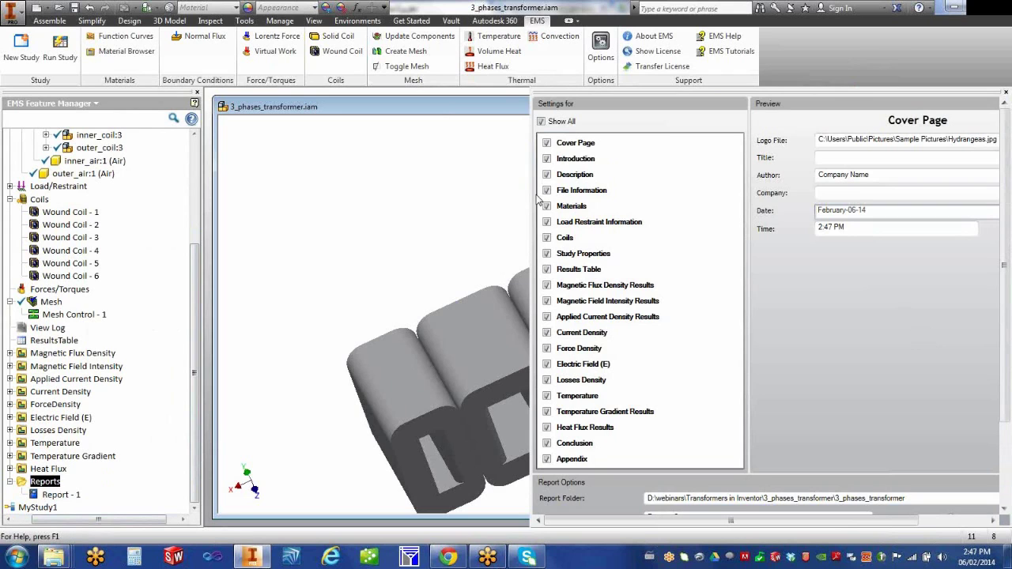
left_click_drag(533, 198, 364, 198)
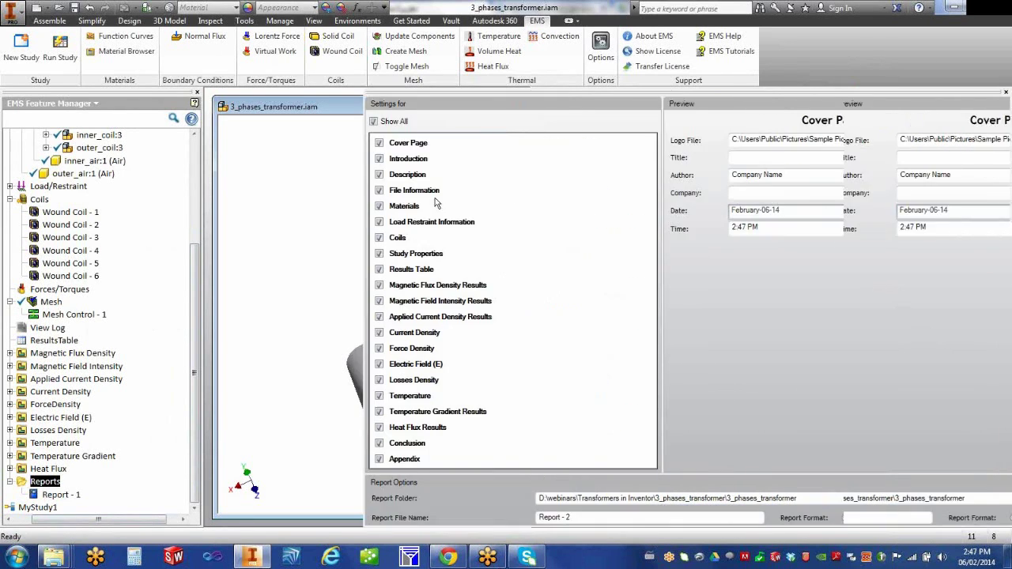
left_click(379, 175)
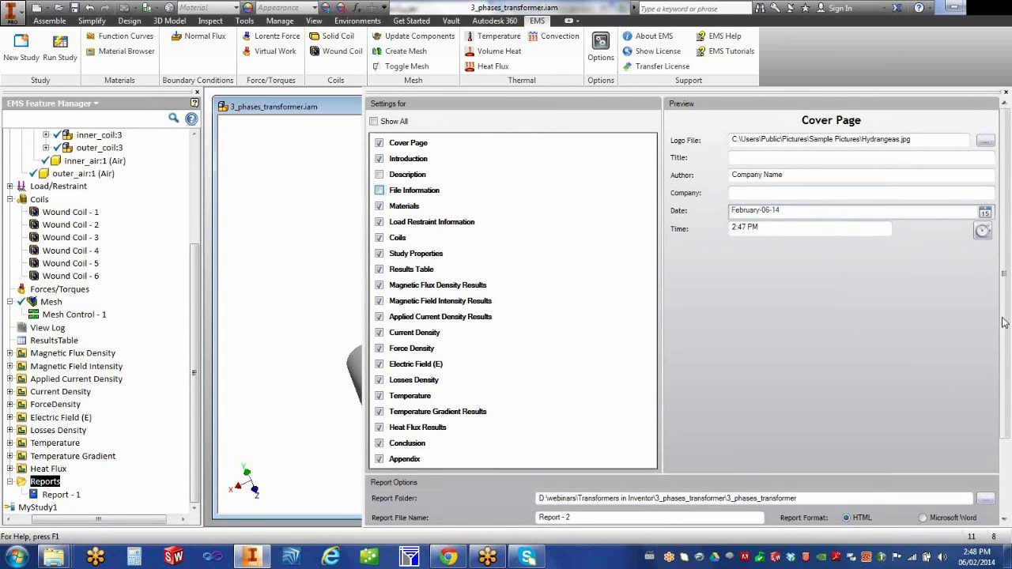
Set the report format to Microsoft Word and generate the report.
left_click_drag(1007, 360, 1009, 406)
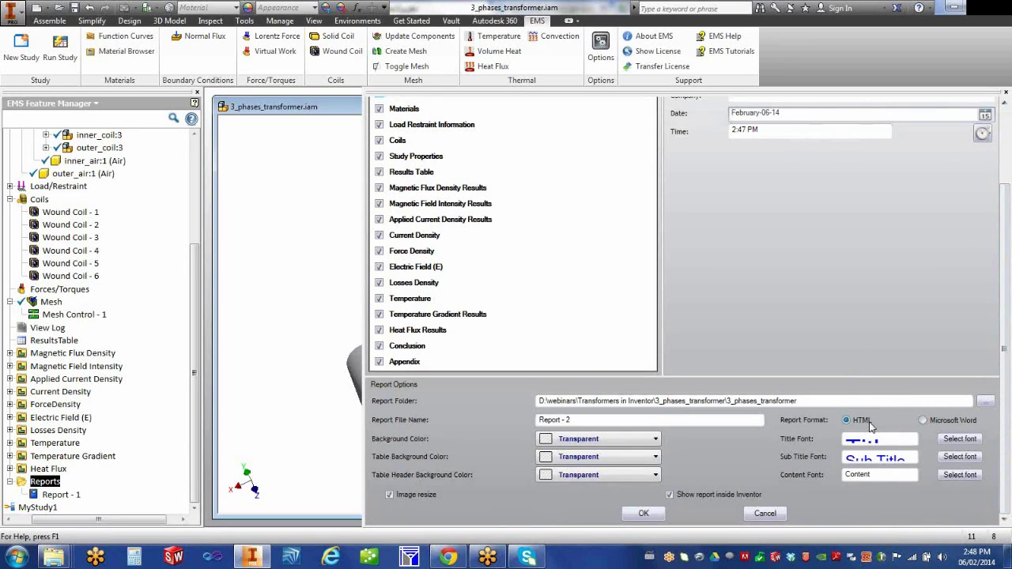
left_click(924, 421)
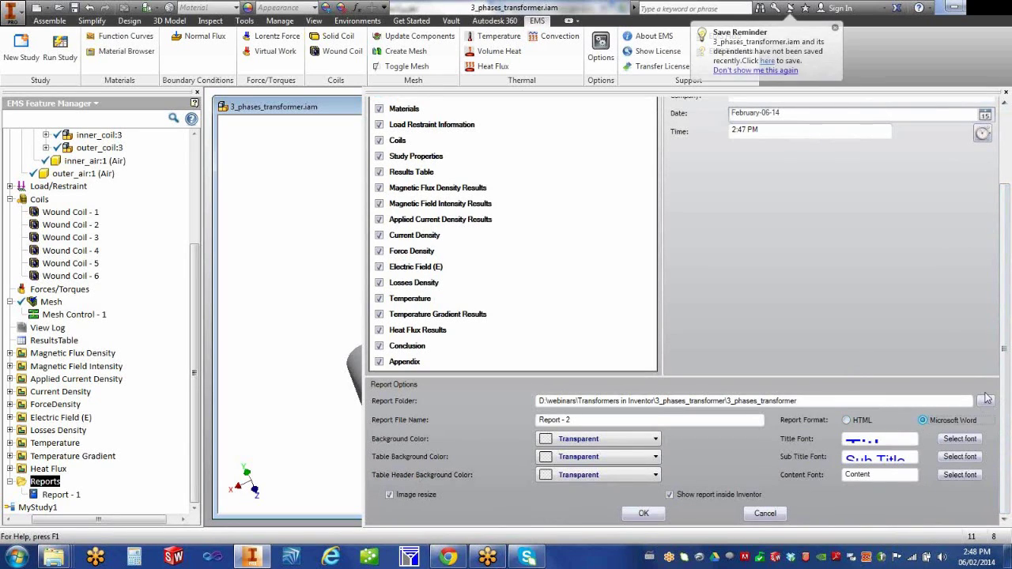
left_click(645, 514)
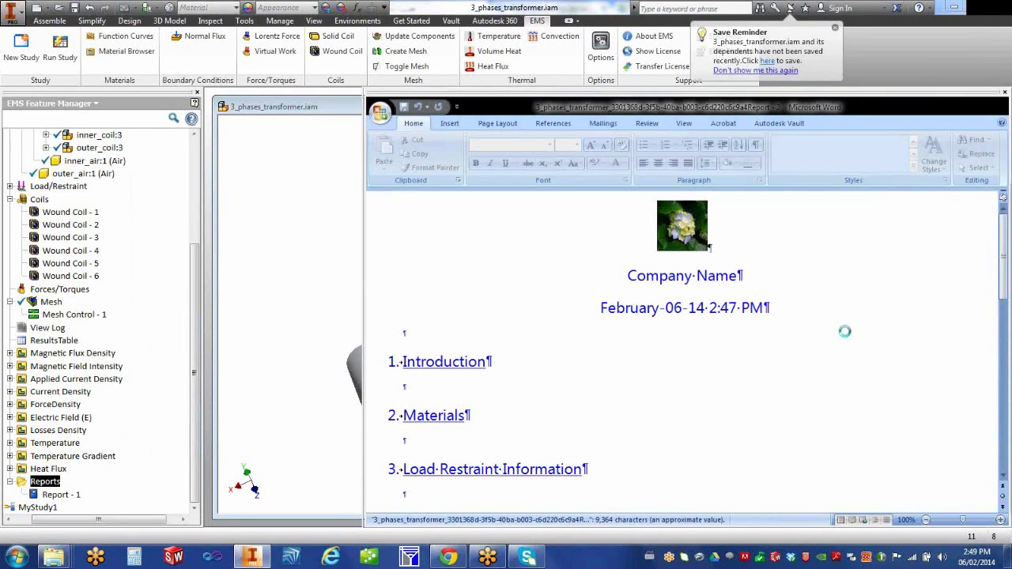
Add an empty line below the placeholder text in the report's Introduction section.
scroll(845, 331, "down", 5)
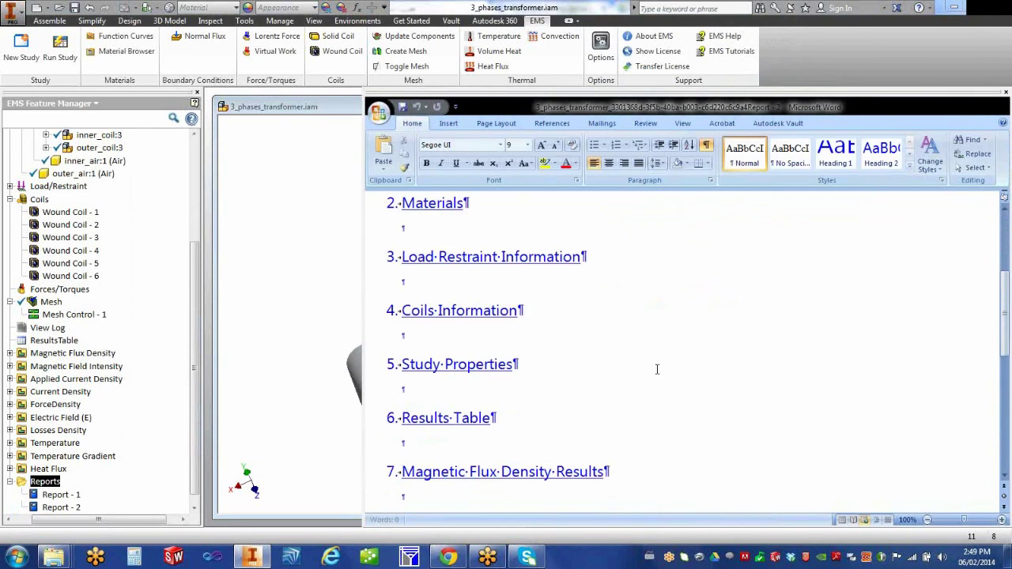
scroll(773, 389, "down", 10)
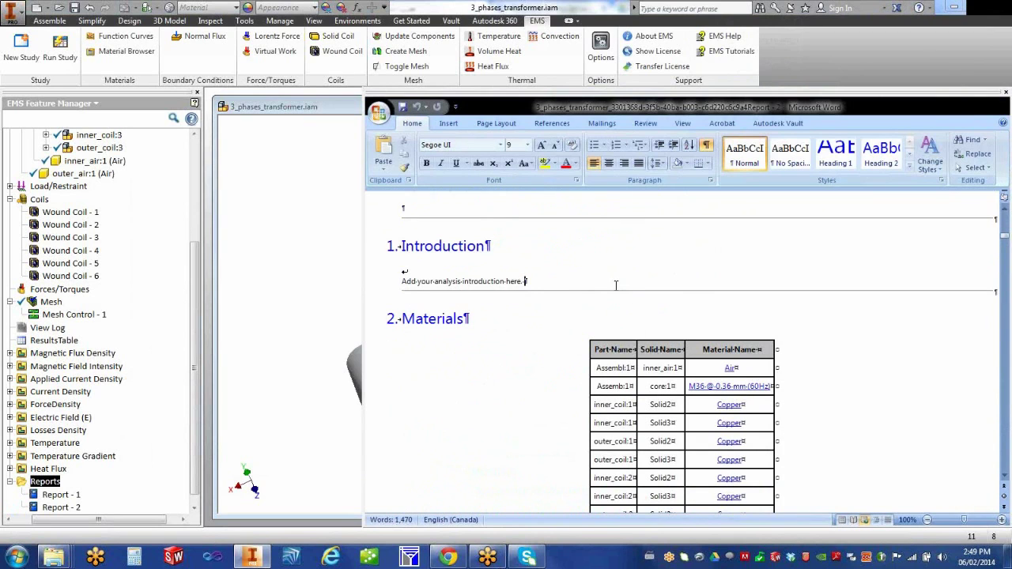
key("Return")
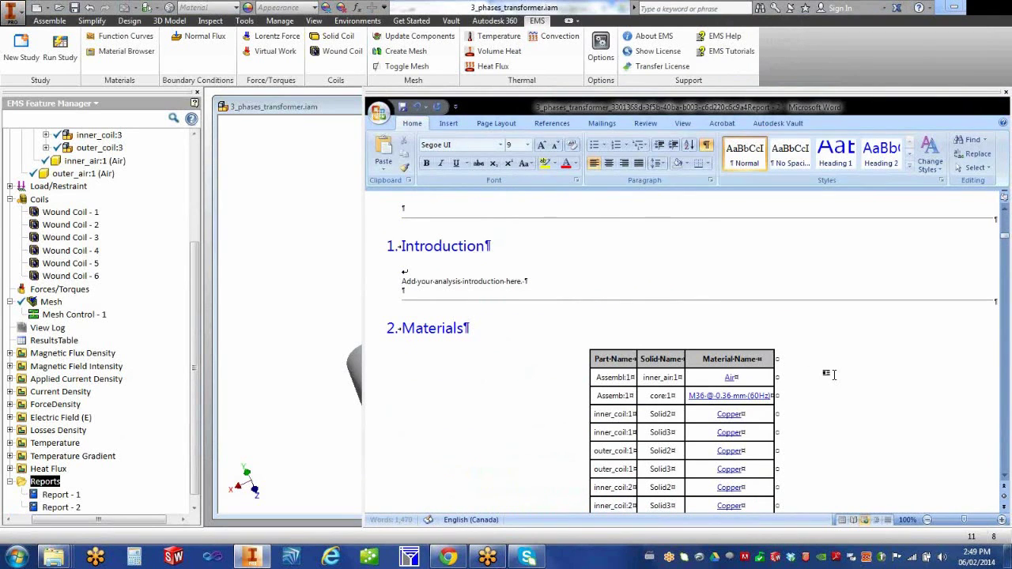
Examine the report's materials, convection, coil, mesh and results tables and its Magnetic Flux Density 3D plots.
scroll(831, 372, "down", 9)
scroll(849, 394, "down", 5)
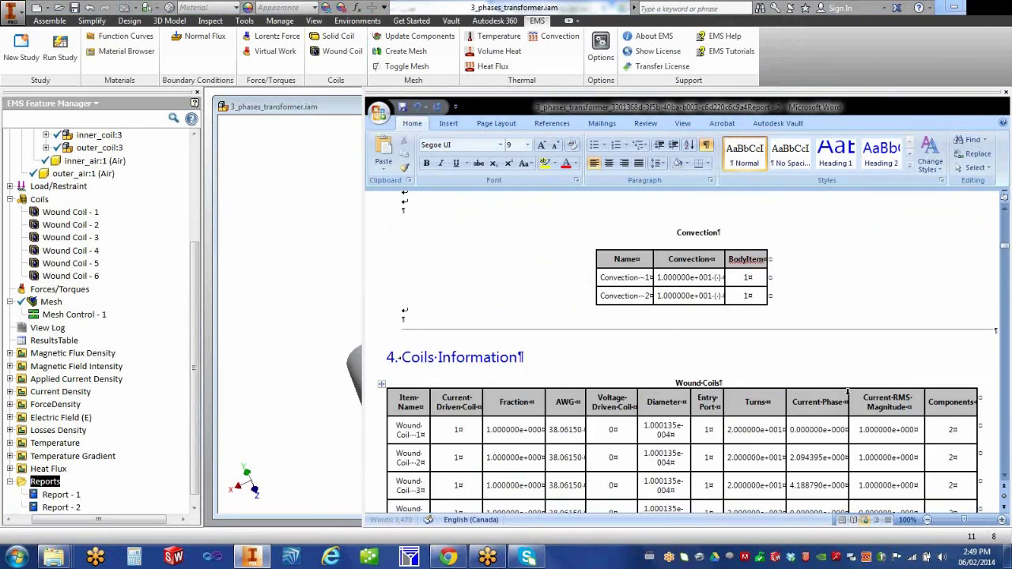
scroll(849, 394, "down", 9)
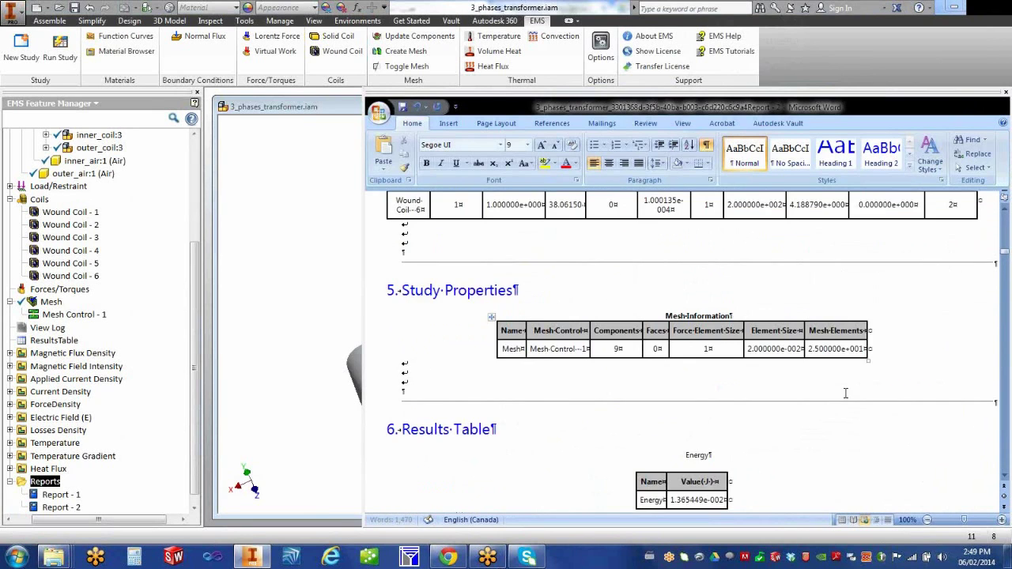
scroll(845, 394, "down", 3)
scroll(845, 393, "down", 2)
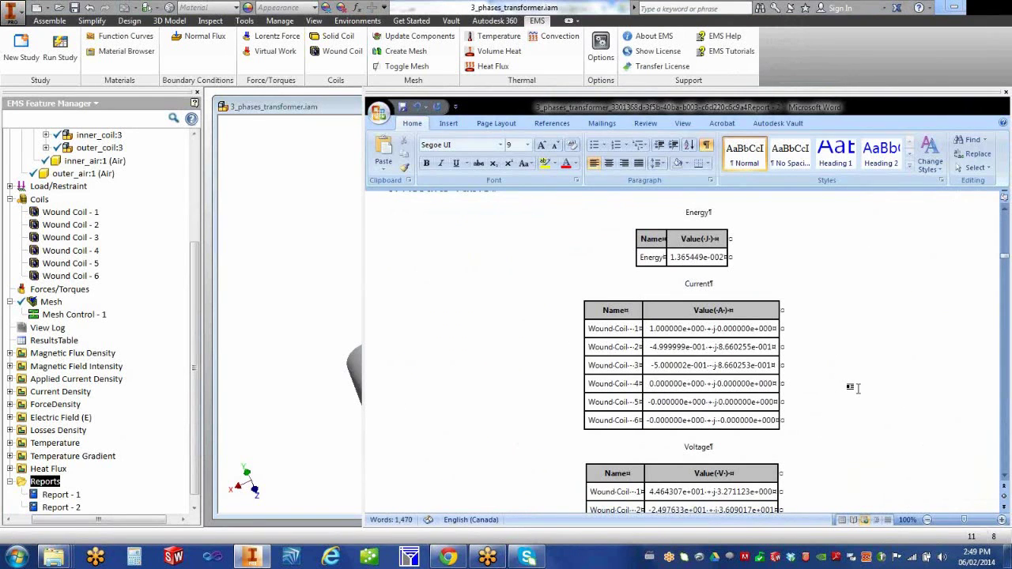
scroll(851, 388, "down", 2)
scroll(858, 388, "down", 6)
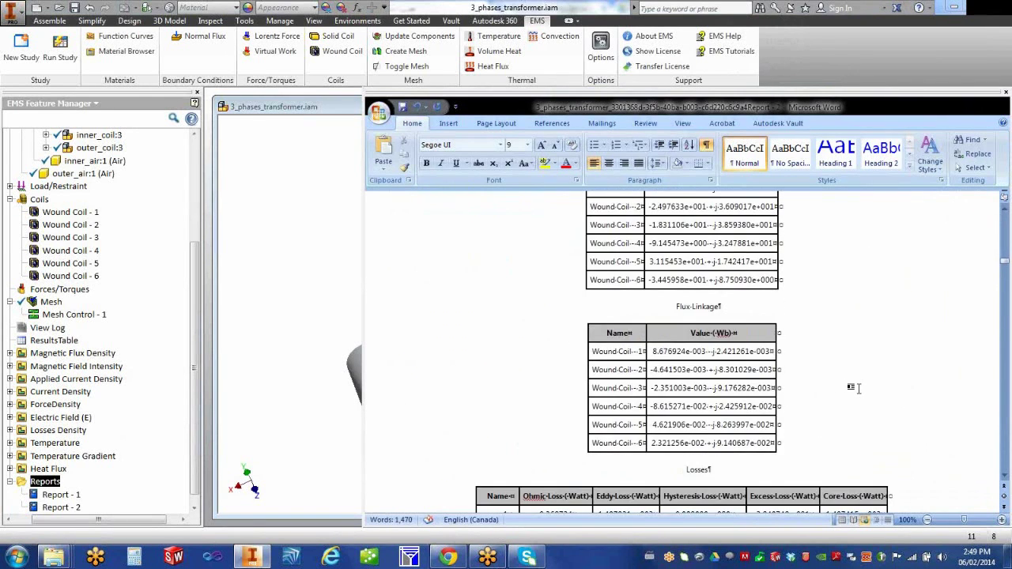
scroll(861, 389, "down", 5)
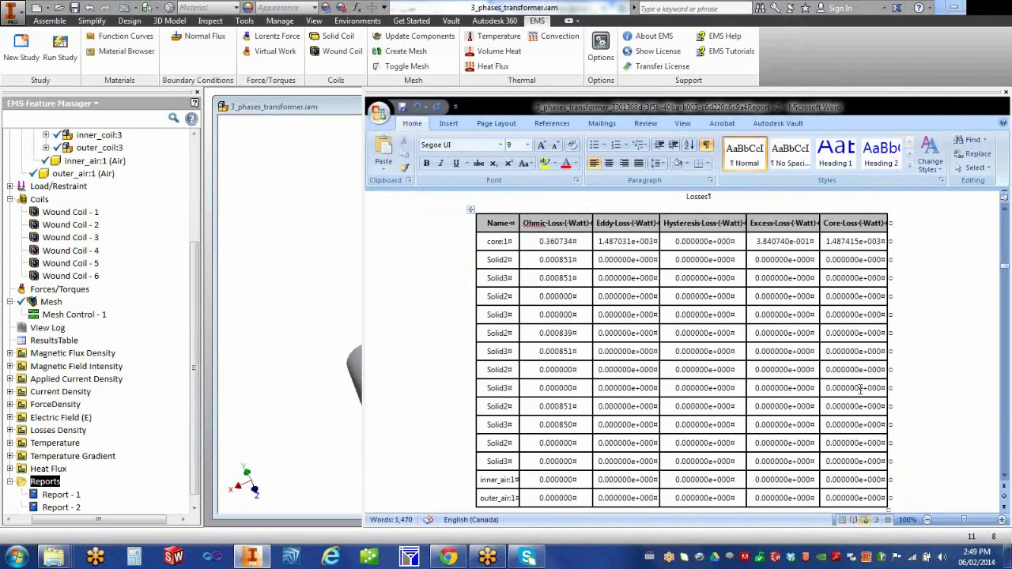
scroll(860, 390, "down", 7)
scroll(861, 390, "down", 5)
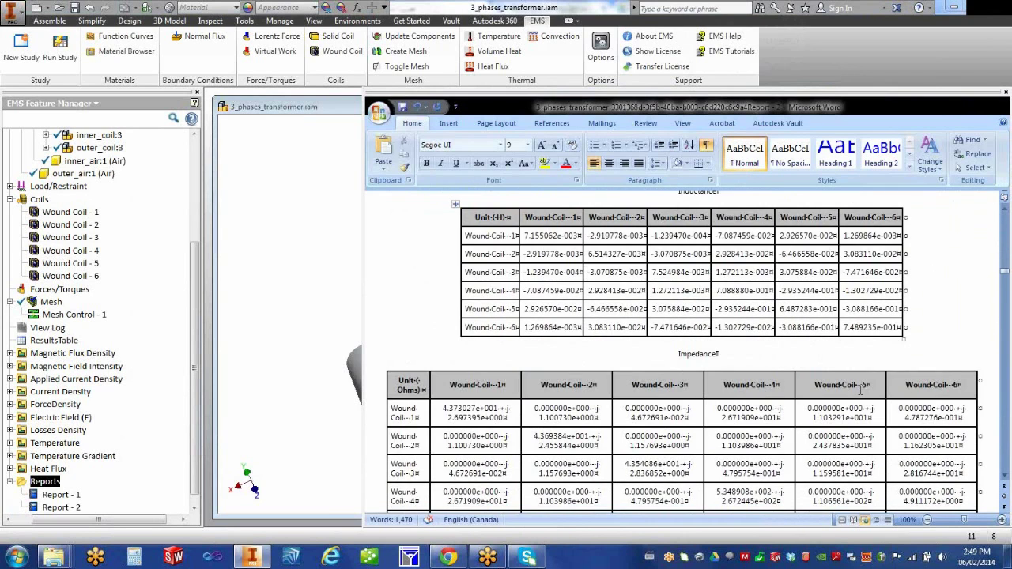
scroll(859, 389, "down", 13)
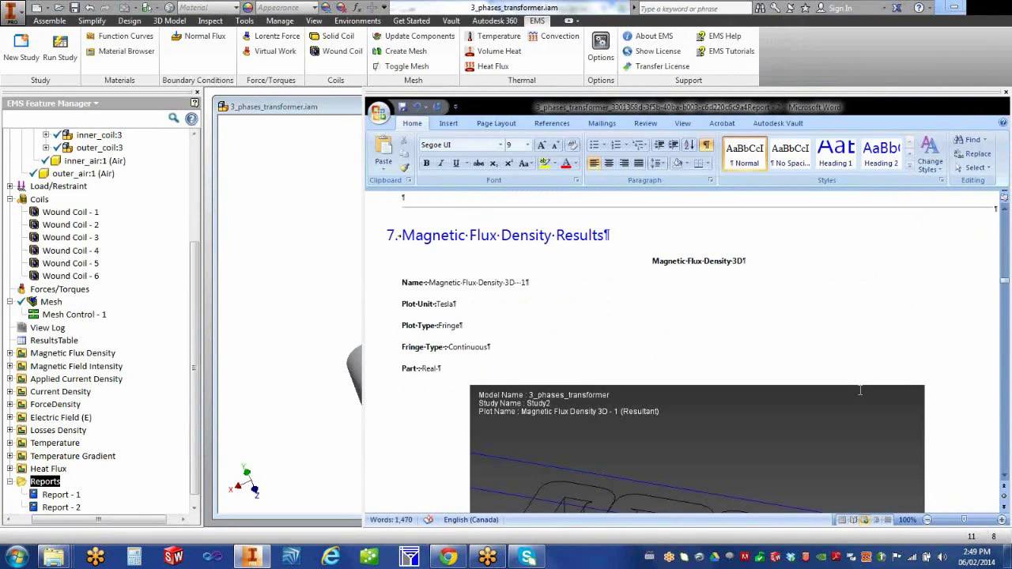
scroll(859, 389, "down", 14)
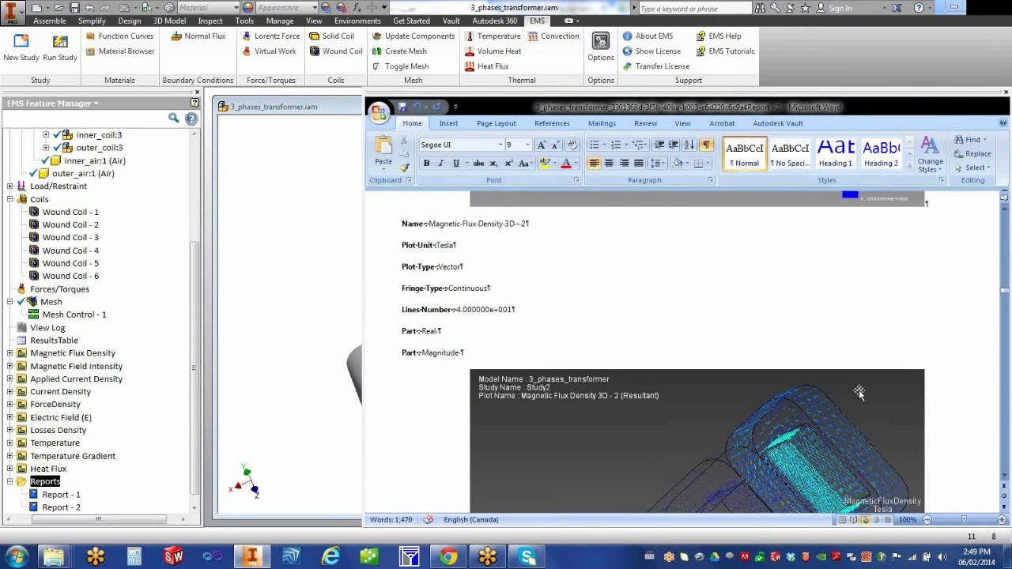
scroll(860, 395, "down", 5)
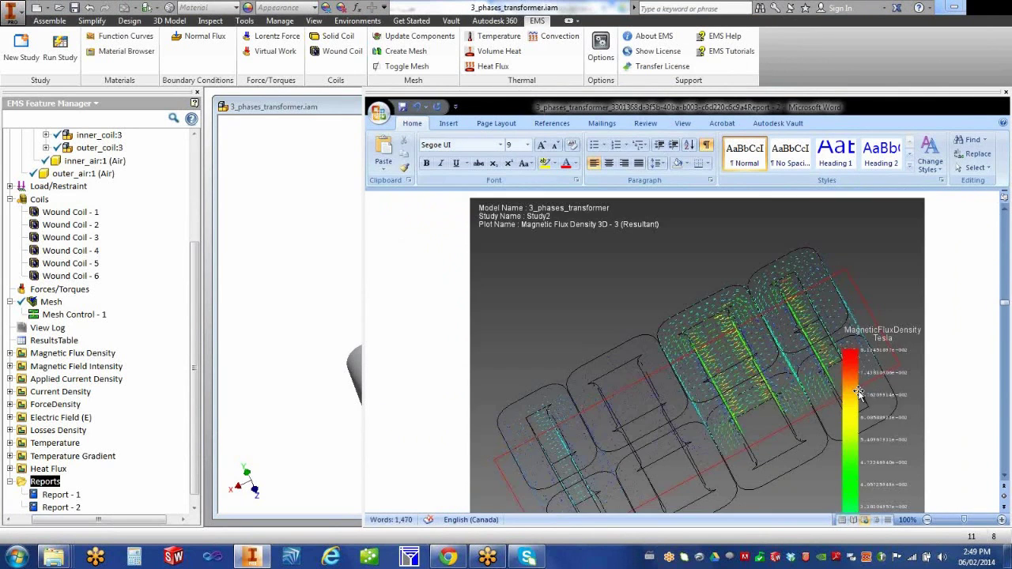
scroll(791, 380, "down", 8)
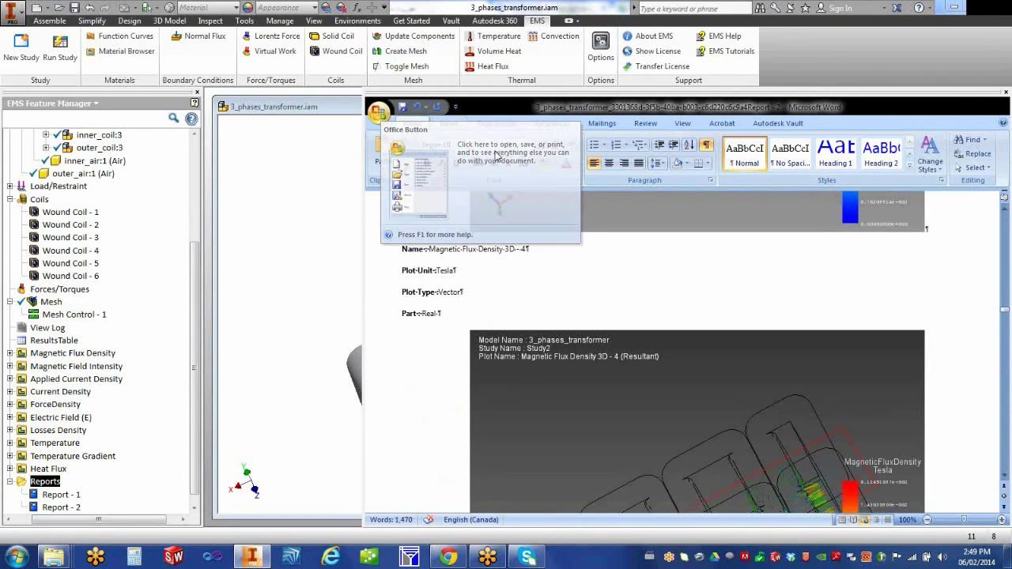
Narrow the Word report pane to uncover more of the transformer model and bring the Reports folder's contents into view.
left_click(346, 265)
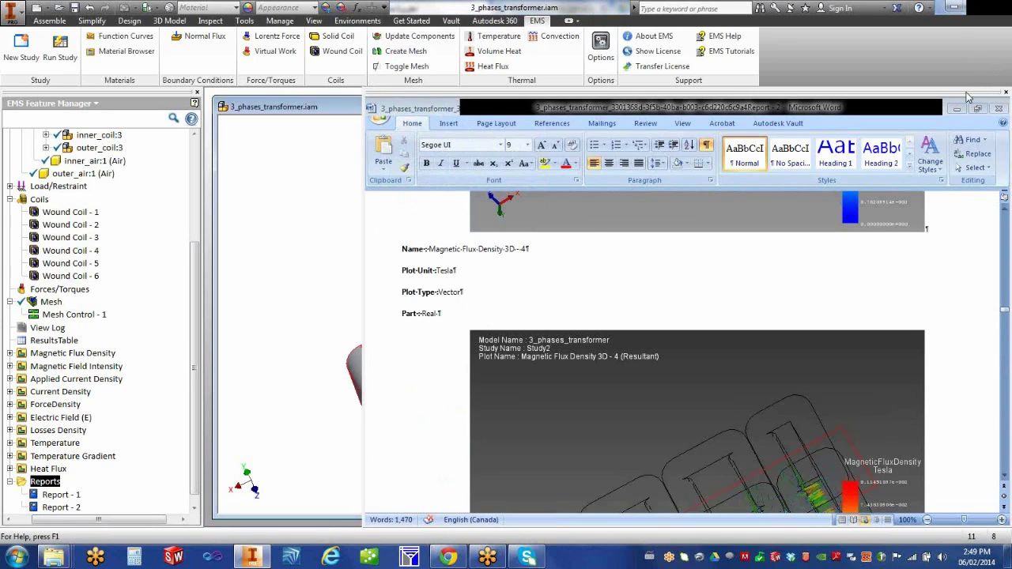
left_click_drag(948, 96, 863, 102)
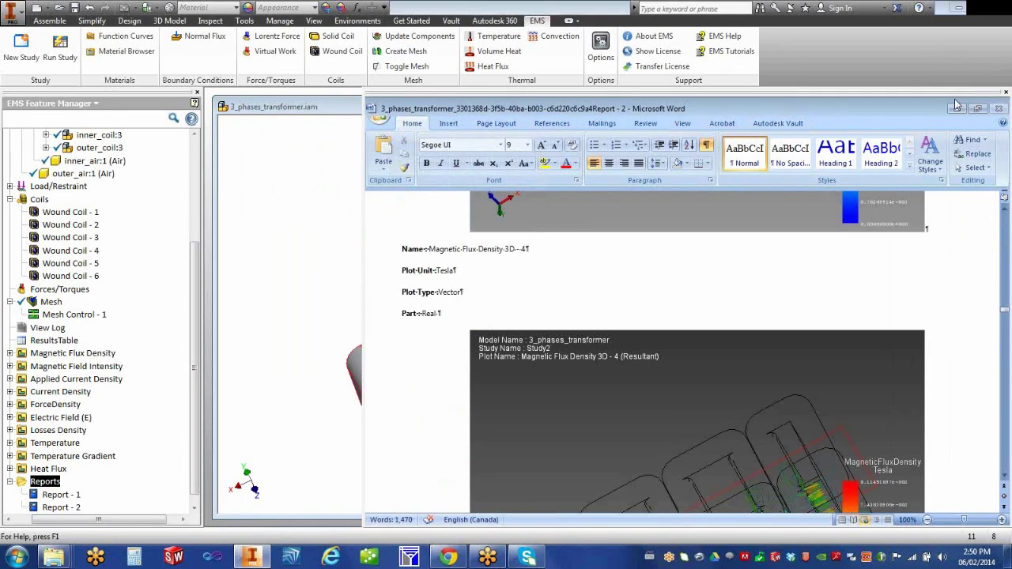
left_click(957, 106)
left_click(318, 183)
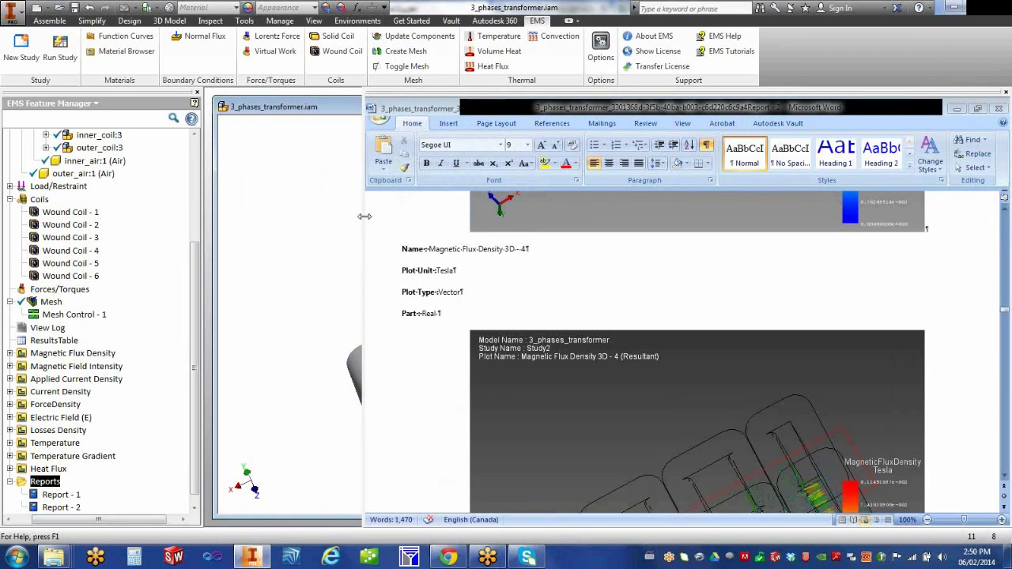
left_click_drag(561, 253, 695, 273)
left_click_drag(194, 371, 200, 443)
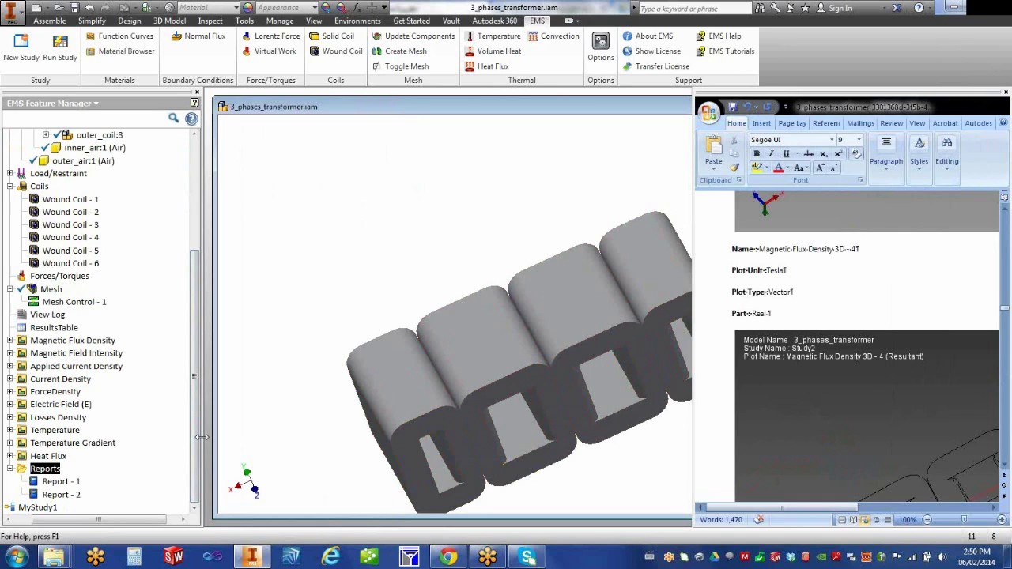
Duplicate Study2 within the 3_phases_transformer model as a new study named "copy of 1".
left_click_drag(194, 378, 195, 242)
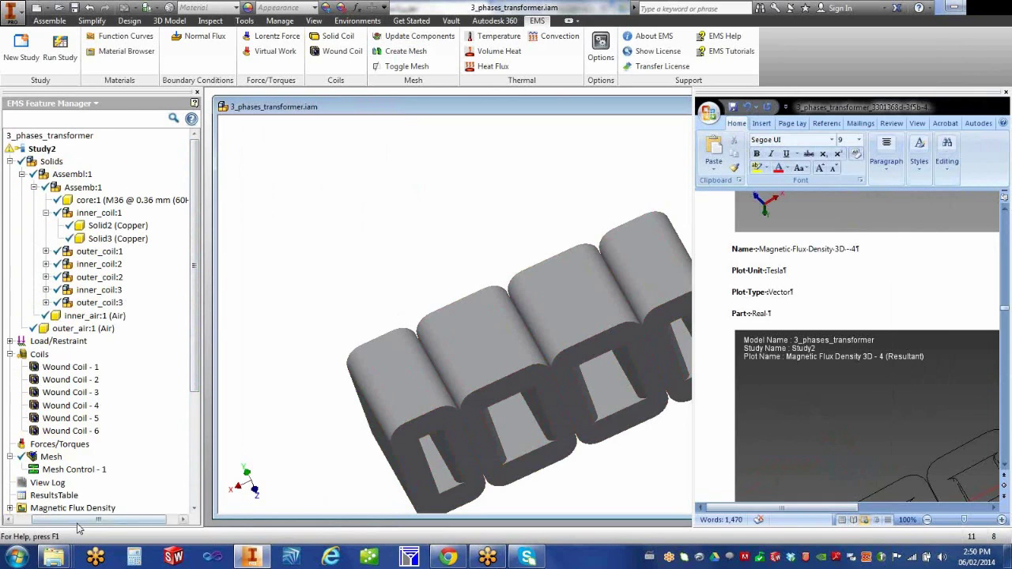
left_click_drag(75, 521, 46, 521)
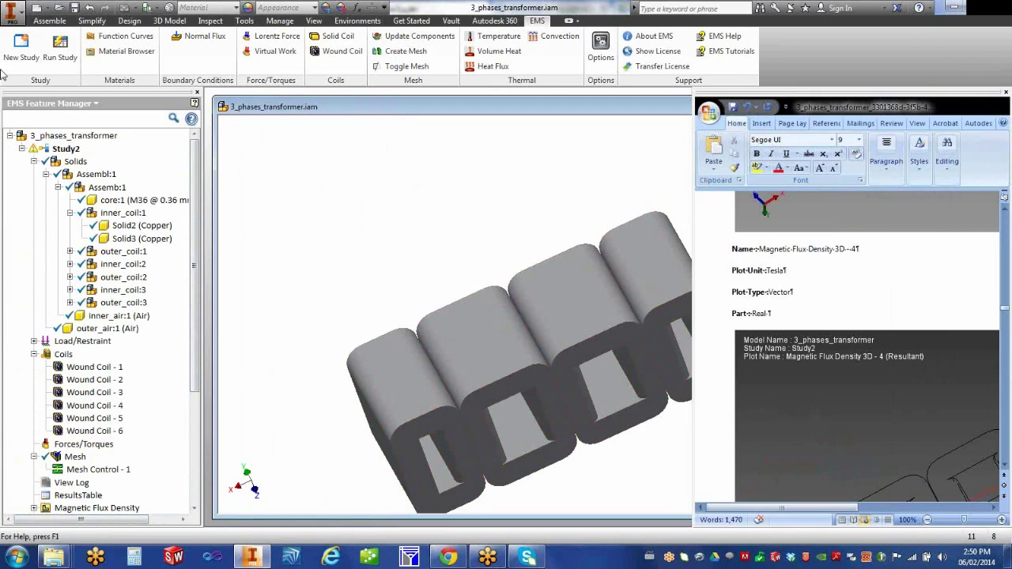
mouse_move(69, 154)
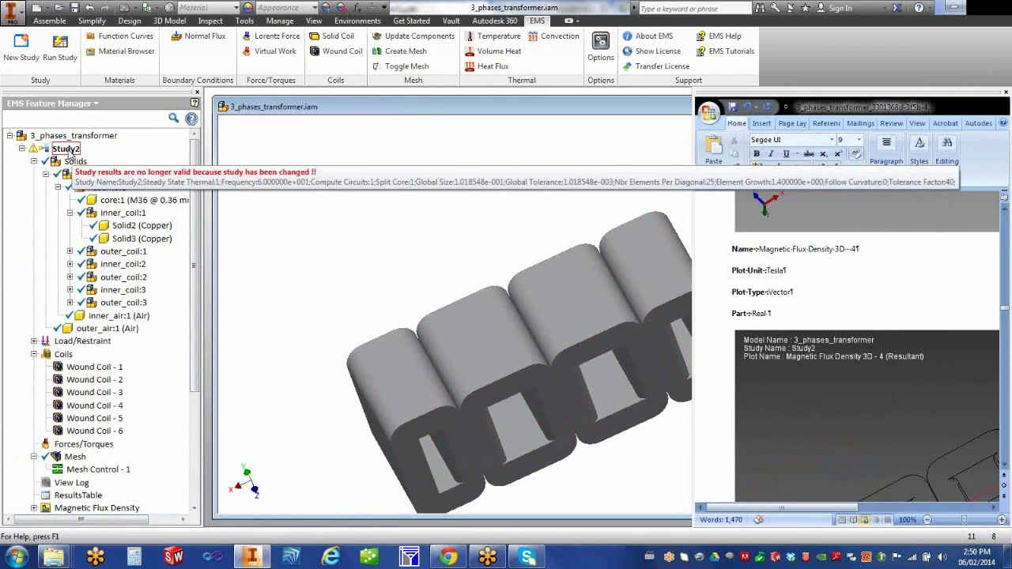
left_click(69, 152)
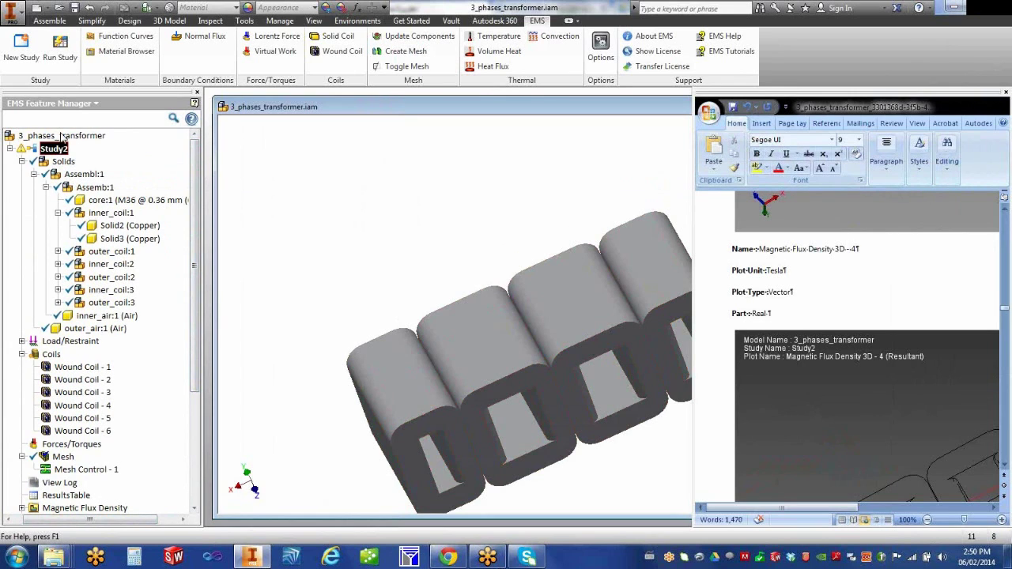
left_click_drag(63, 148, 64, 136)
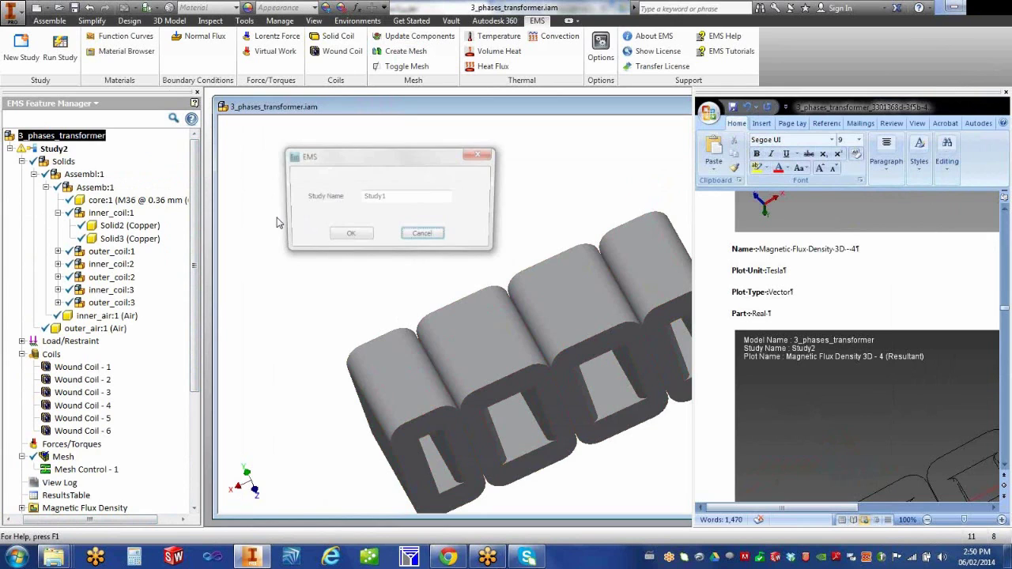
left_click_drag(393, 197, 365, 196)
type("copyo")
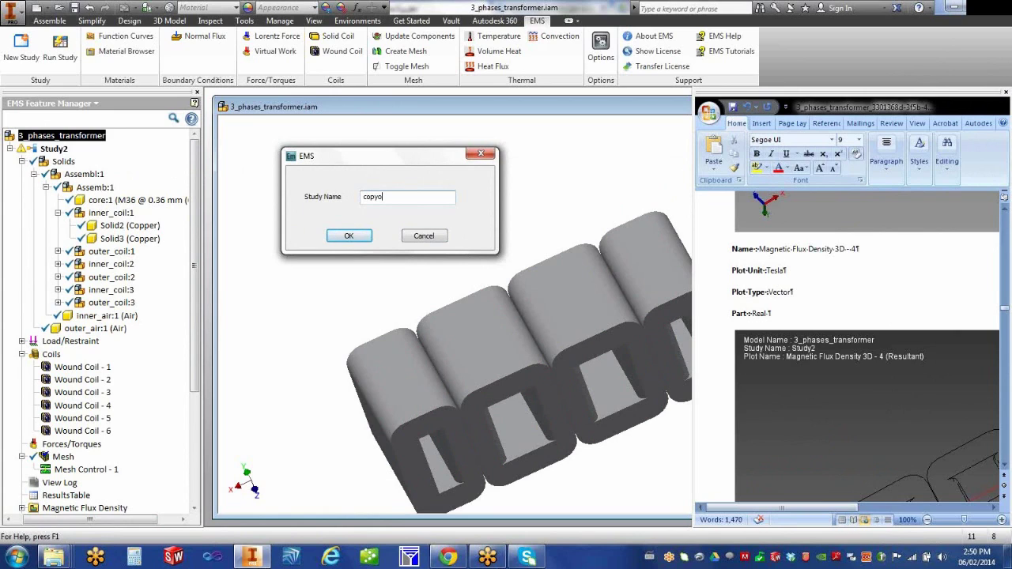
key("BackSpace")
type("of 1")
left_click(346, 237)
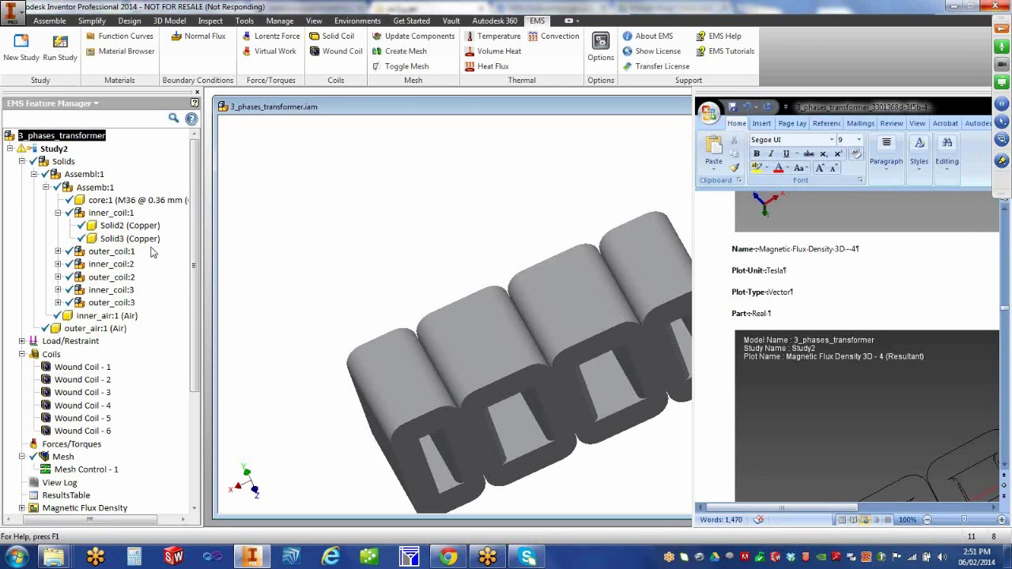
Edit the definition of Wound Coil - 1 in the "copy of 1" study, setting its number of turns to 200.
mouse_move(193, 242)
left_mouse_down()
mouse_move(190, 279)
mouse_move(188, 237)
left_mouse_up()
left_click(82, 400)
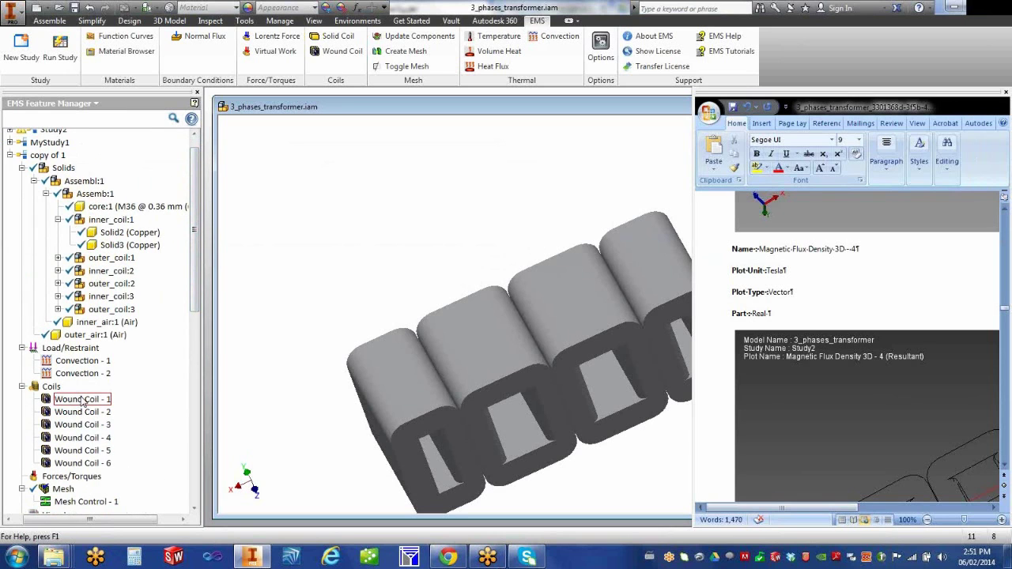
left_click(84, 401)
right_click(69, 402)
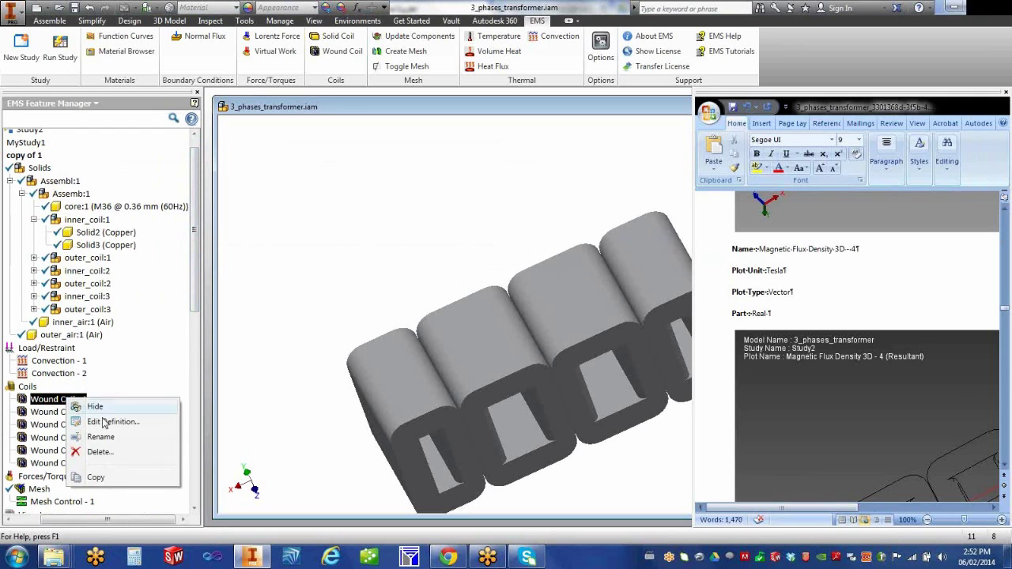
left_click(106, 423)
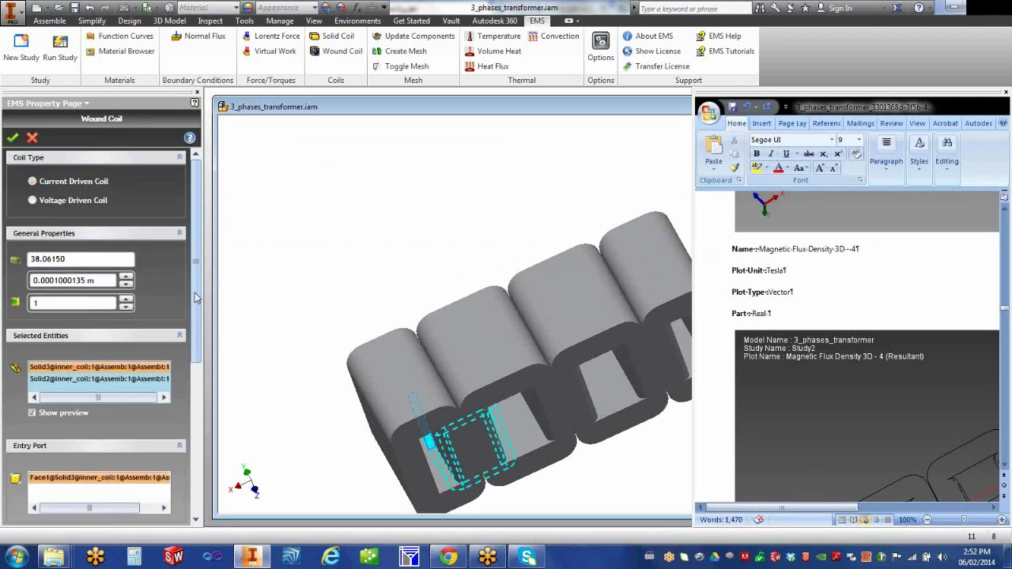
scroll(114, 439, "down", 3)
double_click(74, 341)
type("200")
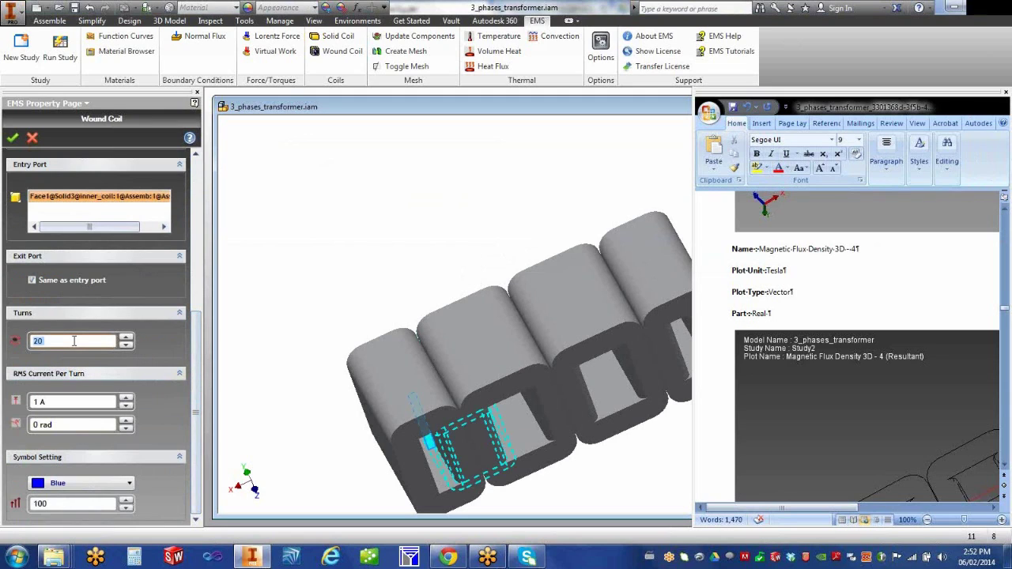
left_click(13, 139)
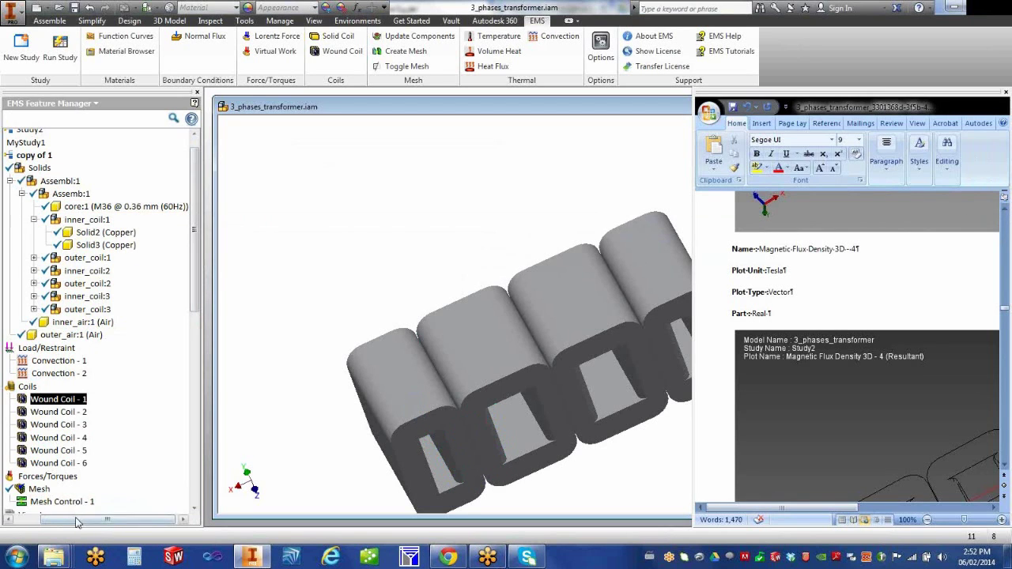
Examine the commands offered for the "copy of 1" study and the whole model, including Run All Studies and Compare Studies Results.
right_click(70, 157)
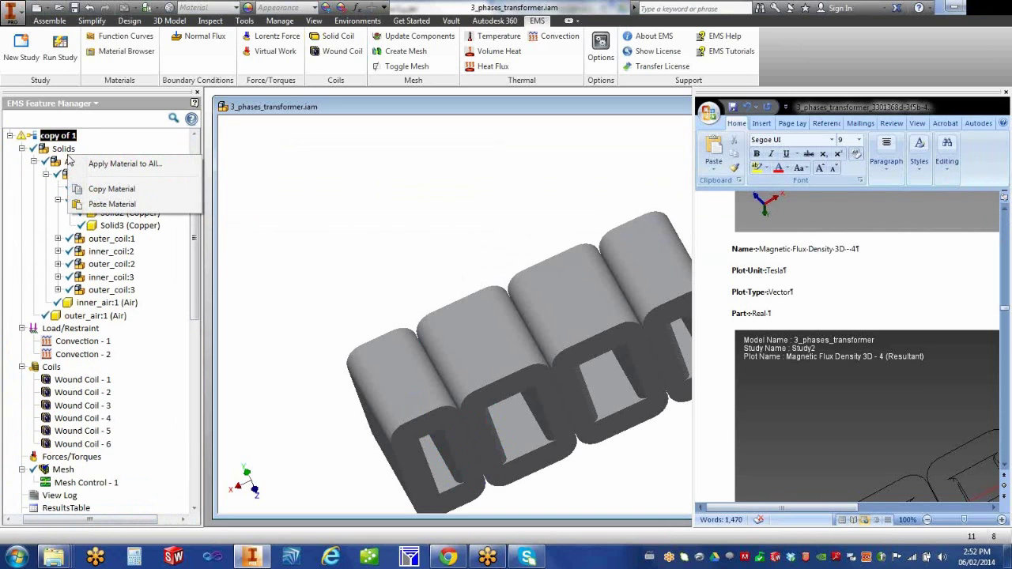
left_click(263, 212)
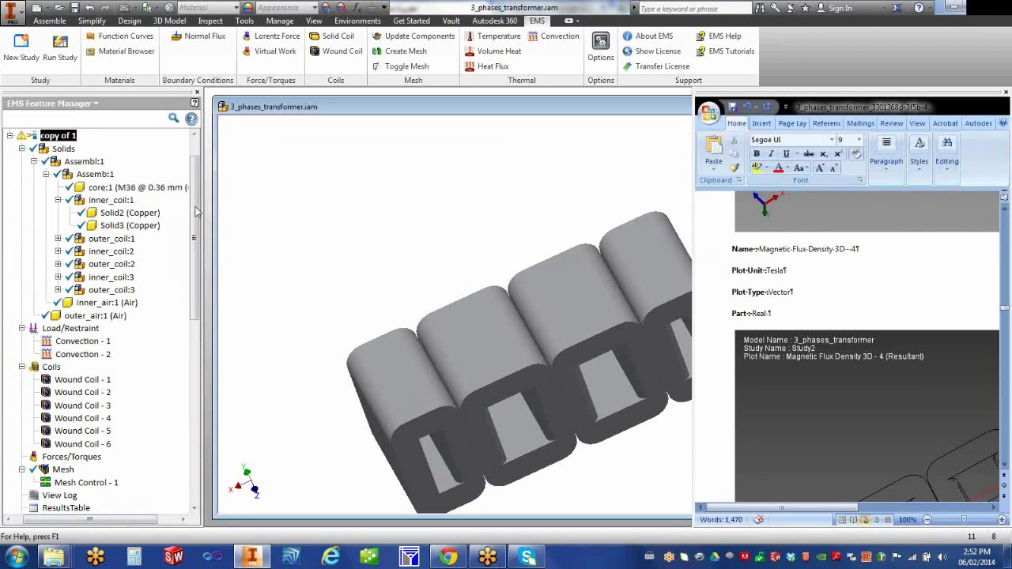
scroll(199, 165, "up", 1)
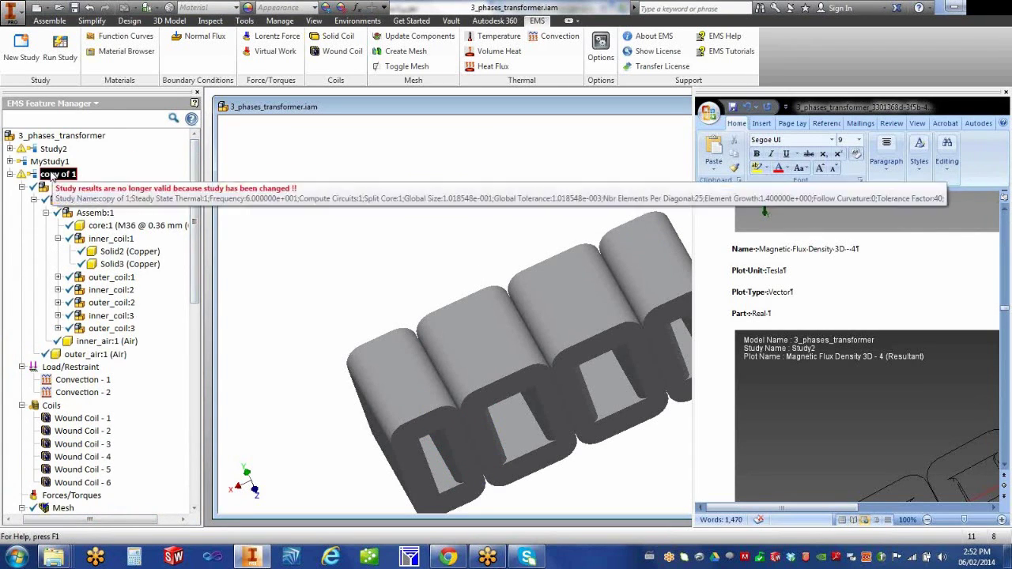
right_click(52, 175)
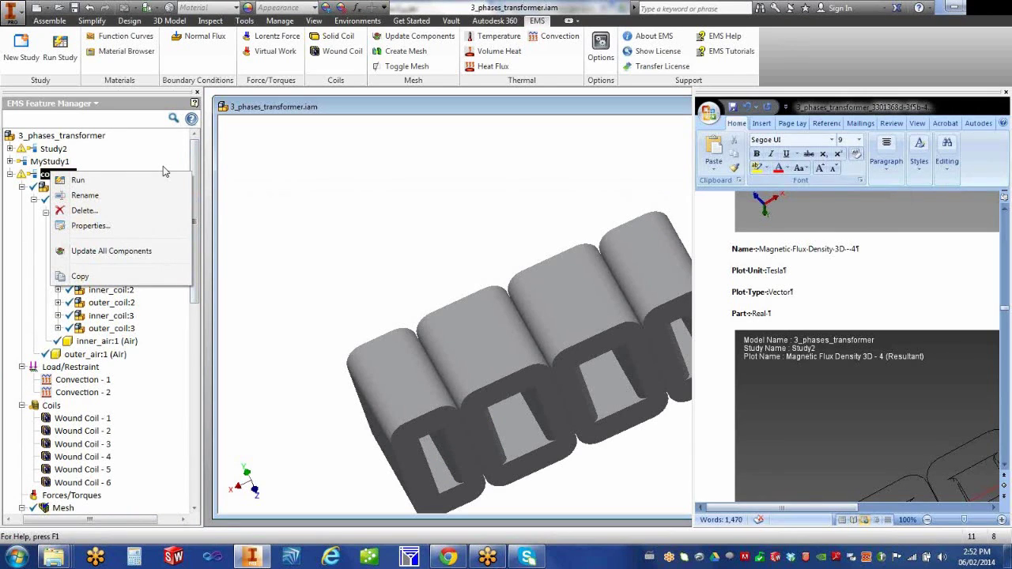
left_click(293, 217)
left_click(95, 136)
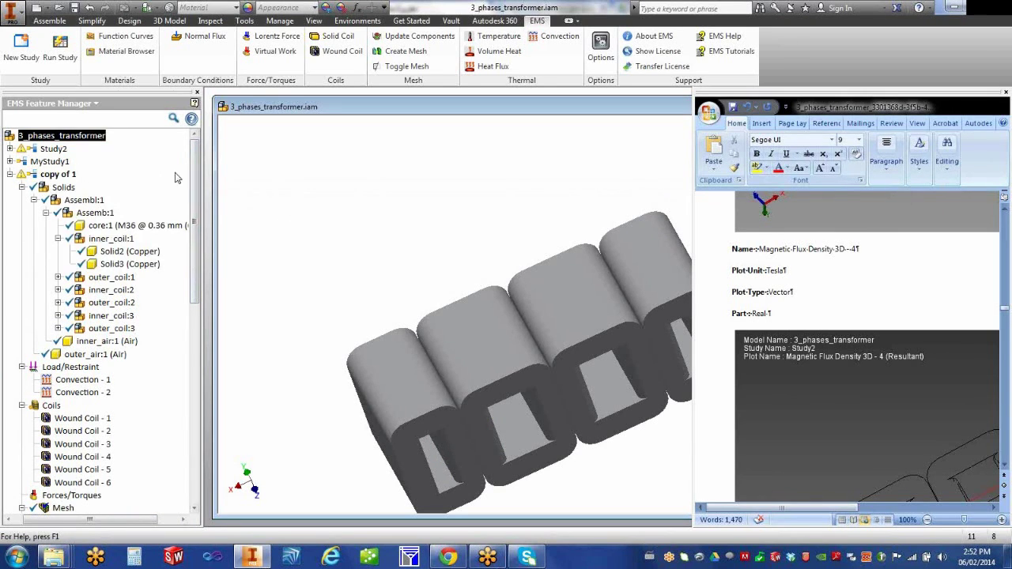
left_click(90, 137)
right_click(90, 139)
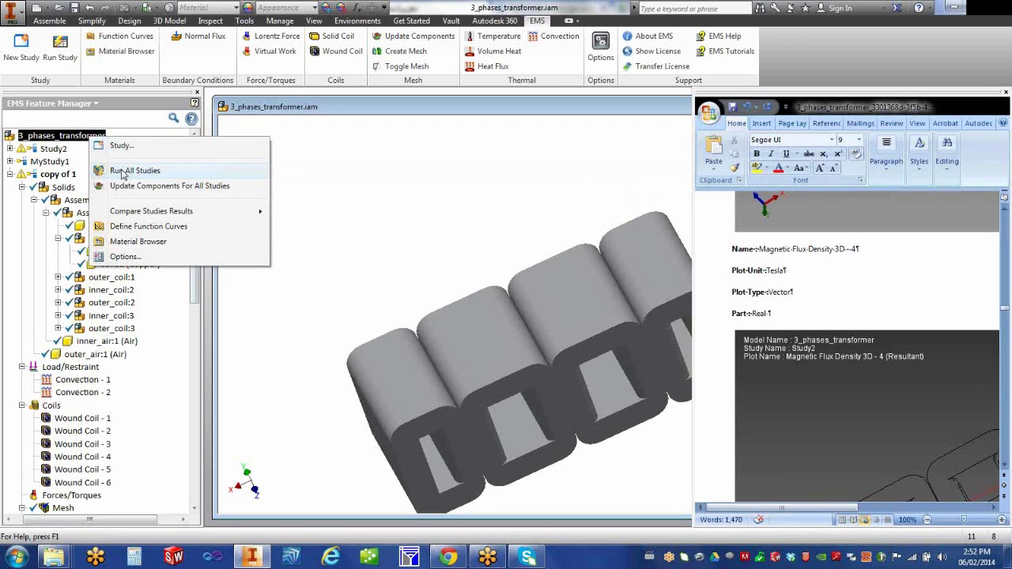
mouse_move(157, 214)
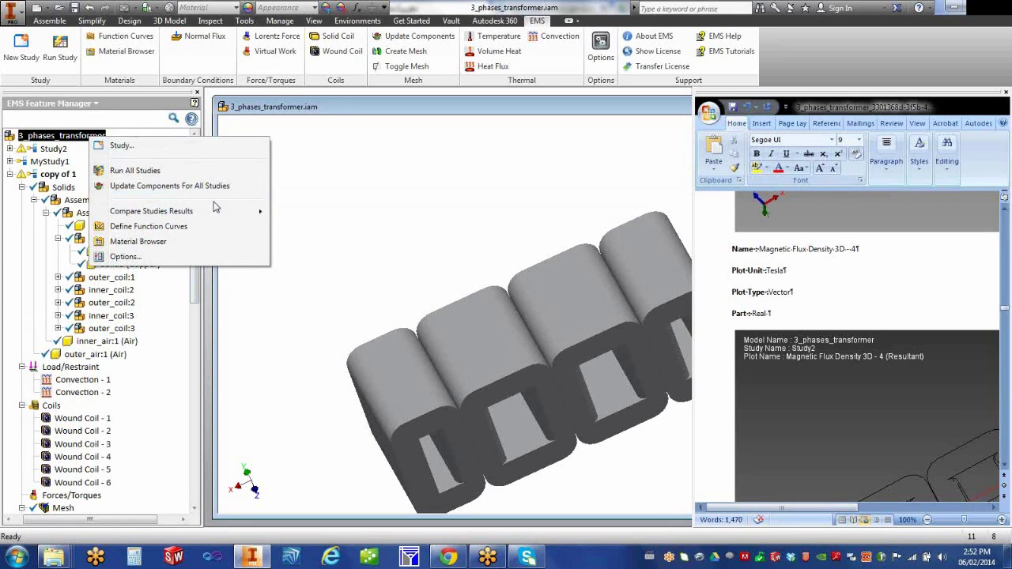
left_click(237, 328)
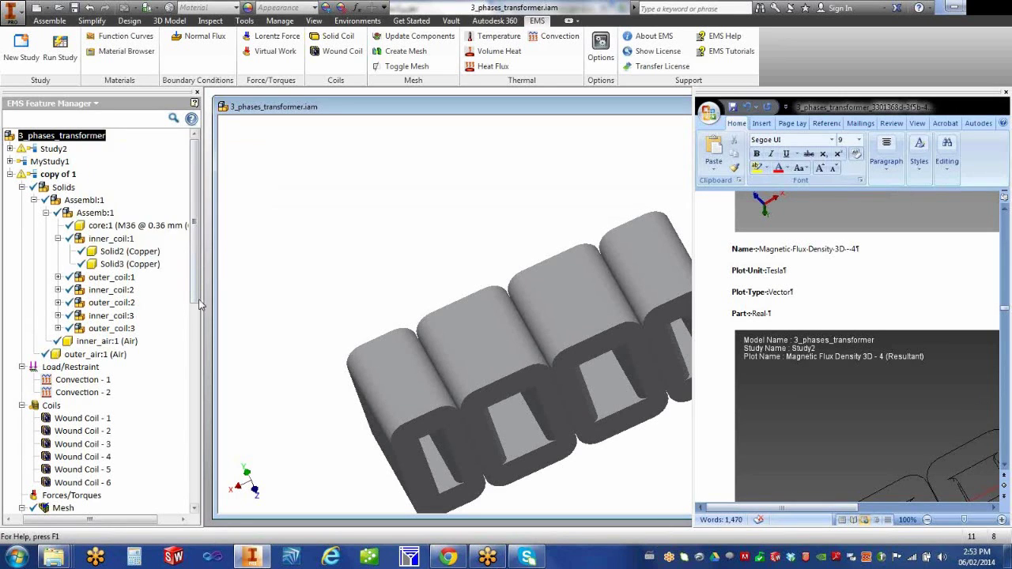
Inspect the 2D plot options for Magnetic Flux Density in the "copy of 1" study without creating a plot.
scroll(88, 320, "down", 7)
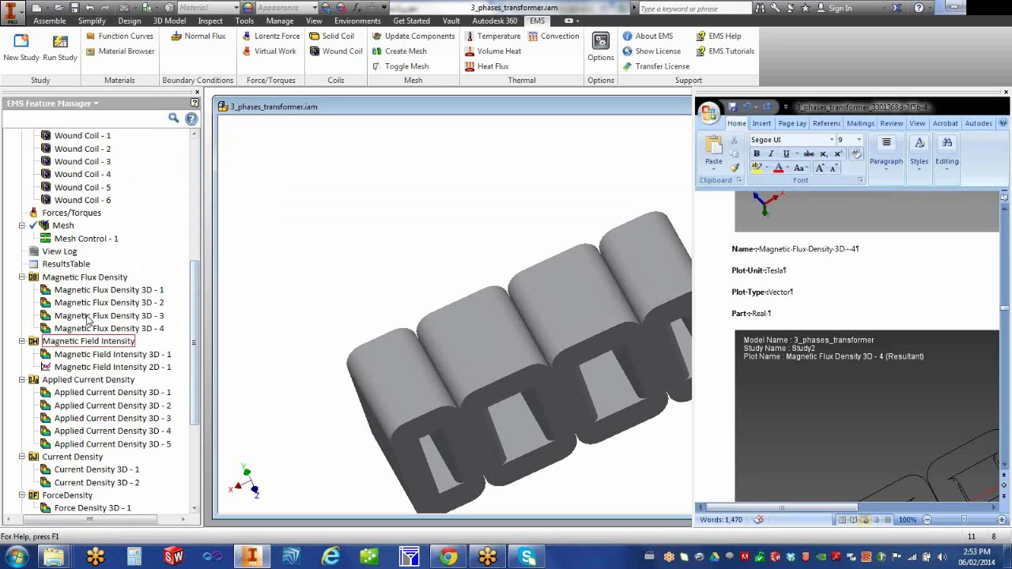
left_click(97, 278)
right_click(96, 277)
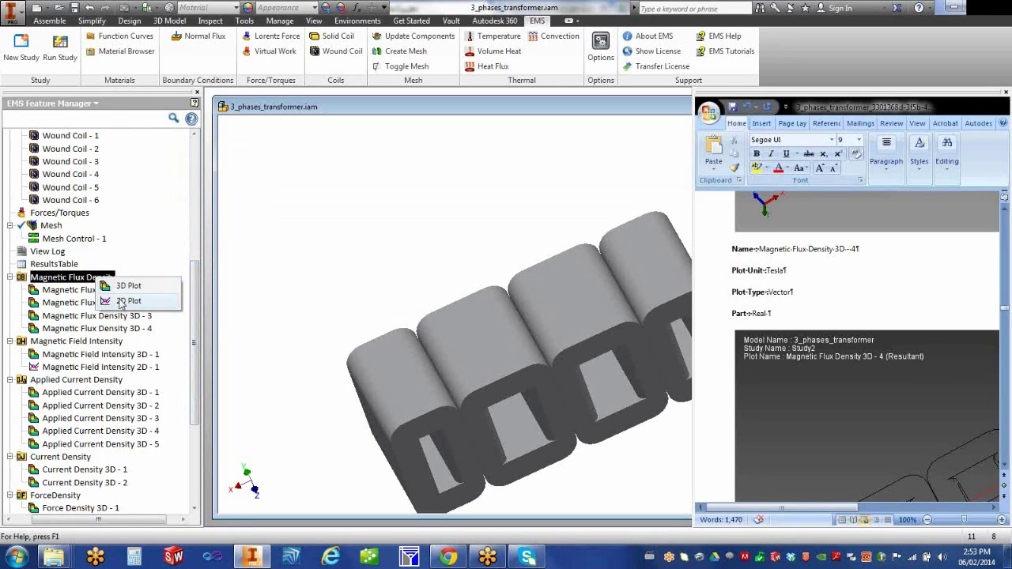
left_click(123, 303)
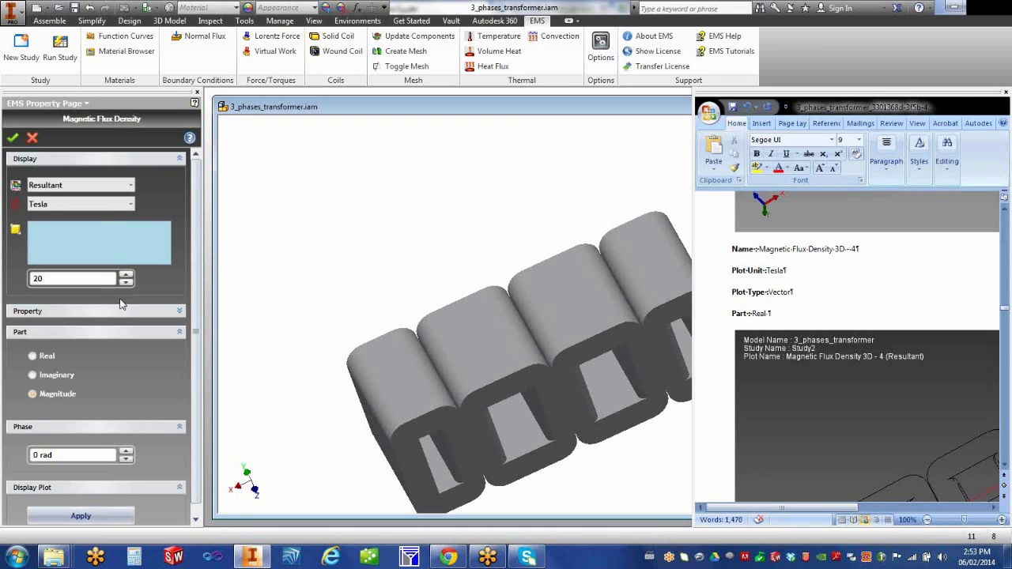
mouse_move(197, 305)
left_mouse_down()
mouse_move(195, 341)
mouse_move(195, 291)
left_mouse_up()
left_click(32, 139)
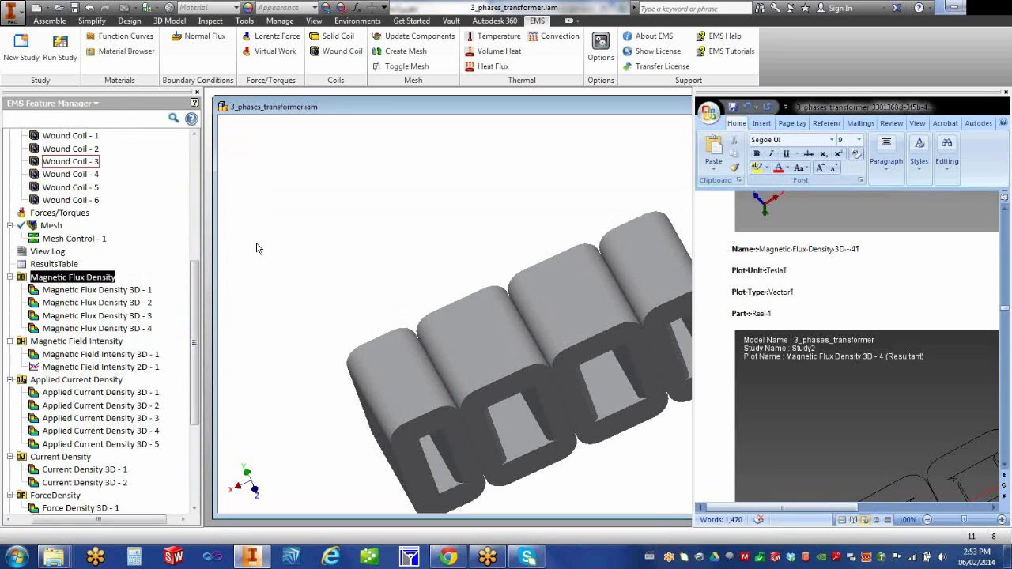
Collapse the Solids folder and the entire "copy of 1" study in the EMS feature tree.
left_click_drag(195, 313, 210, 305)
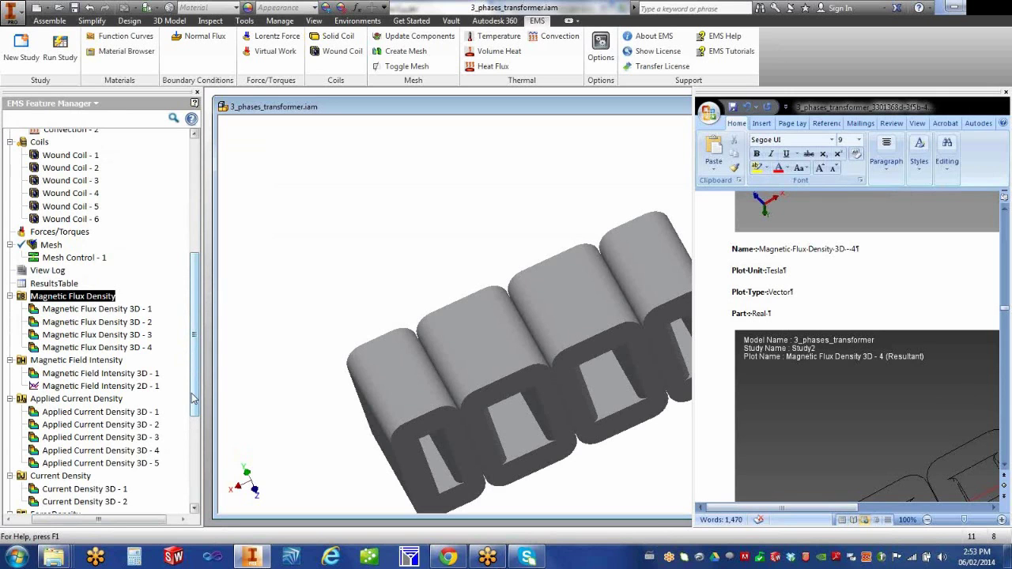
left_click_drag(196, 397, 197, 272)
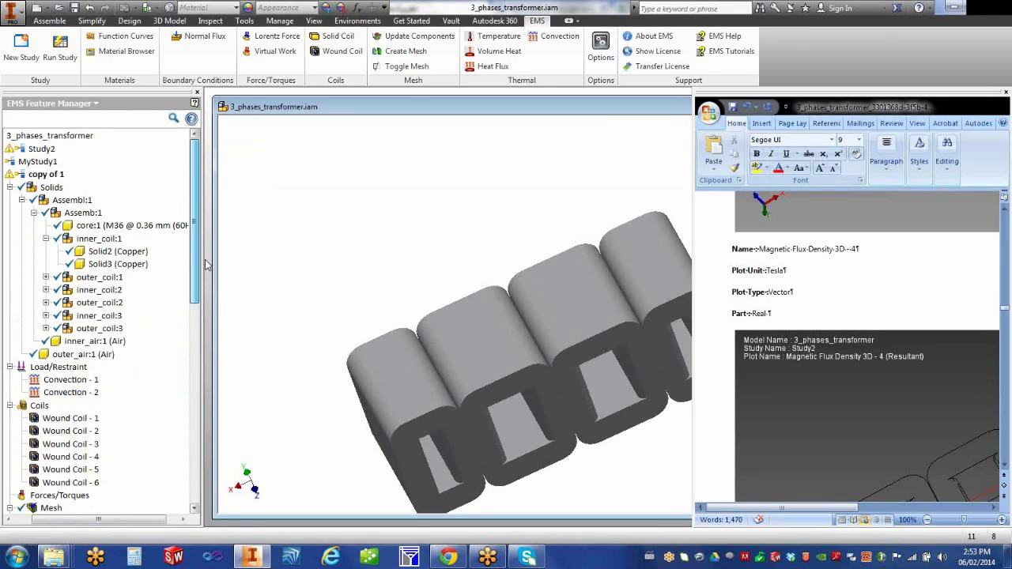
left_click(9, 188)
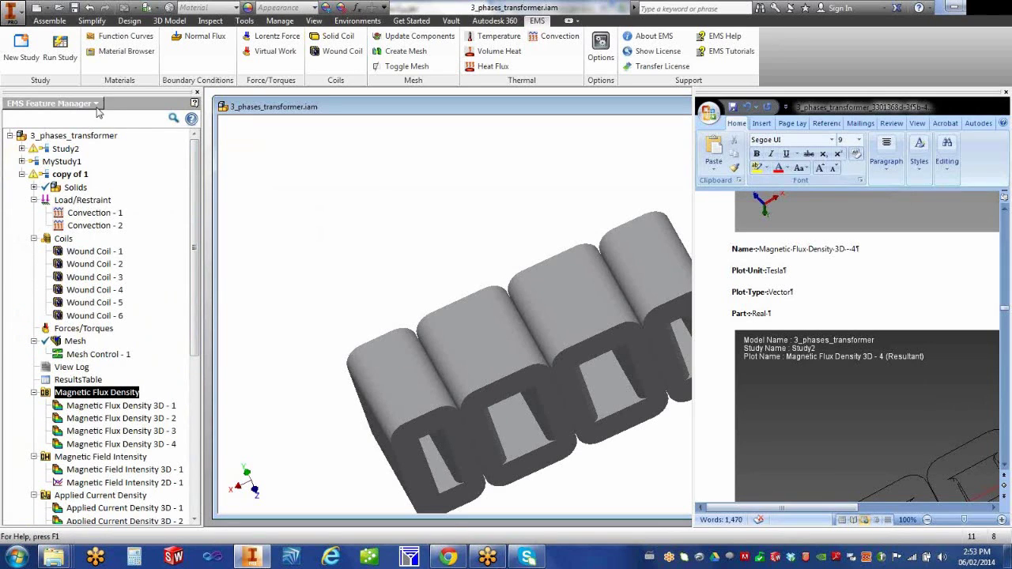
left_click(22, 174)
Undo the isolation of the core:1 component from the assembly's Model browser.
left_click(95, 103)
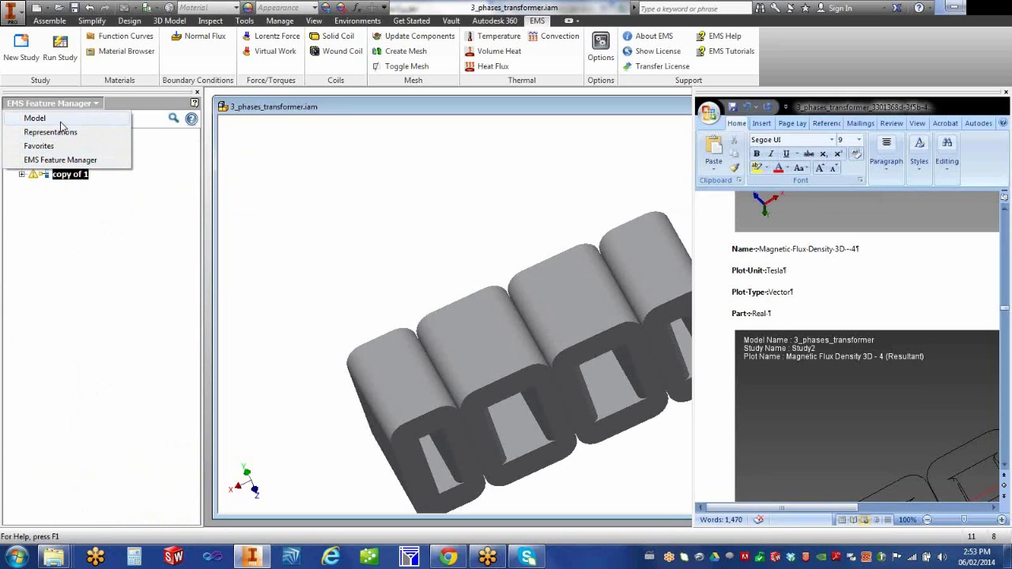
left_click(60, 119)
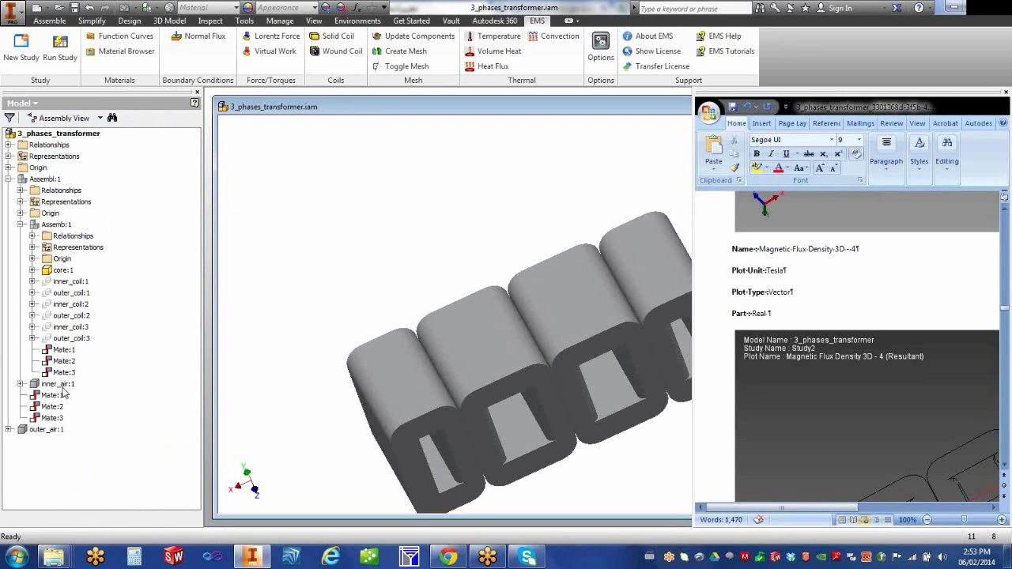
right_click(63, 270)
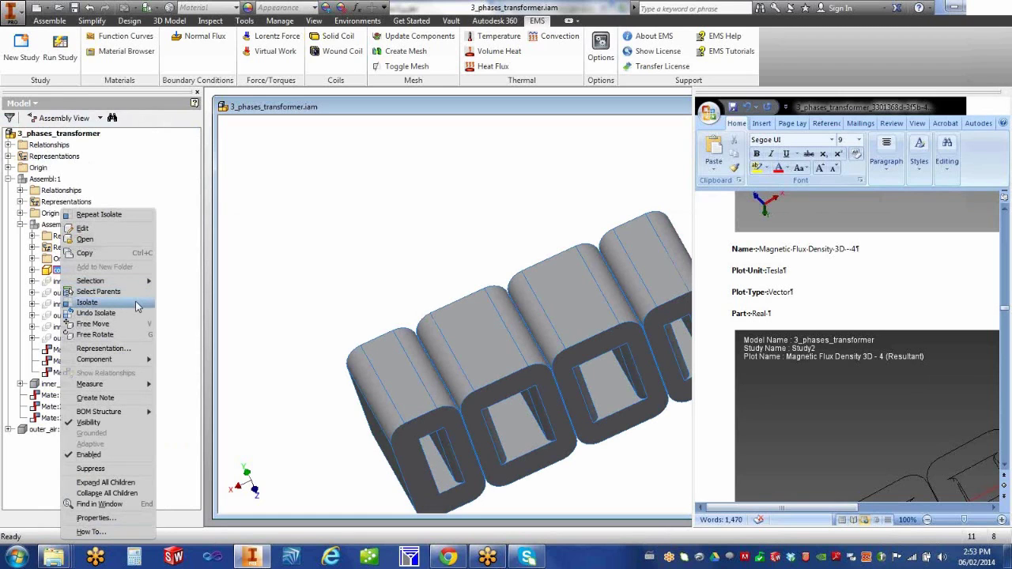
left_click(95, 313)
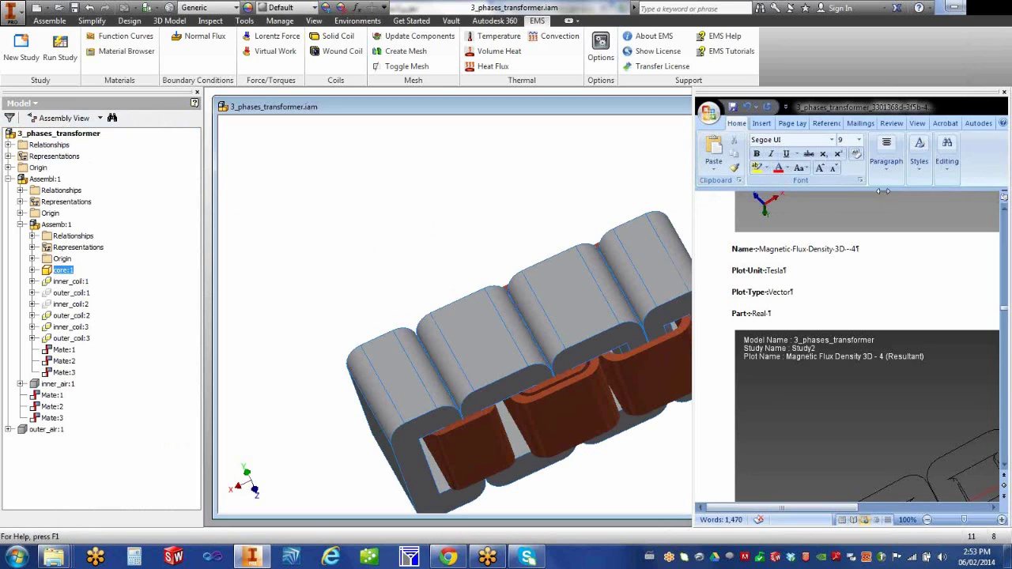
Narrow the report pane to uncover the whole transformer and return to the EMS Feature Manager.
left_click_drag(891, 192, 931, 194)
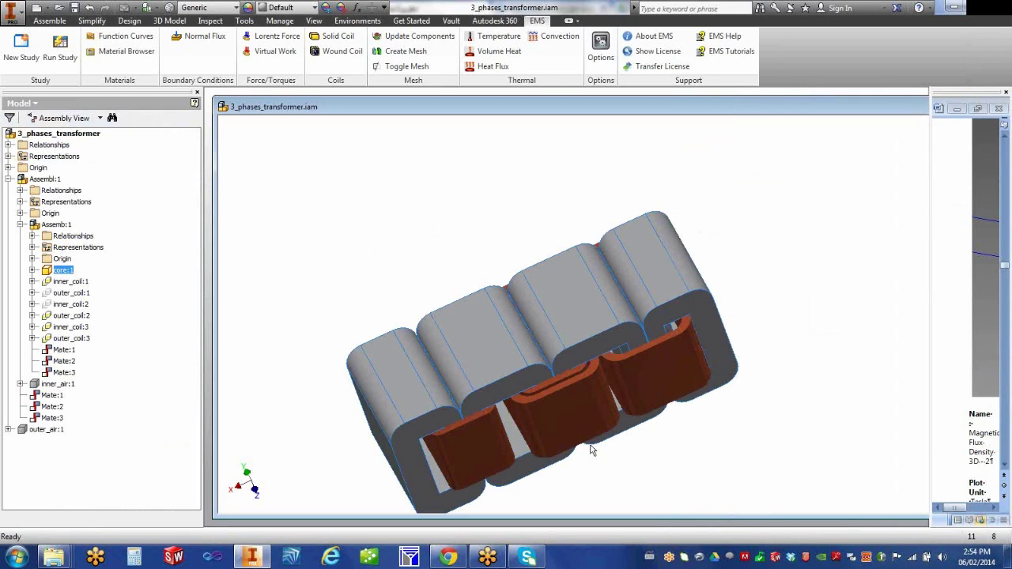
middle_click_drag(701, 436, 697, 393)
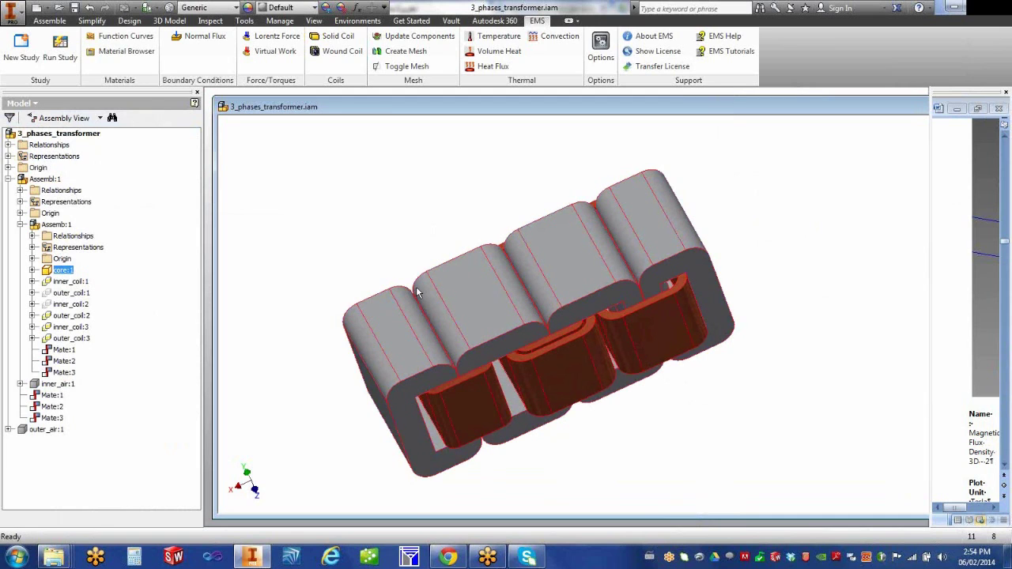
left_click(20, 102)
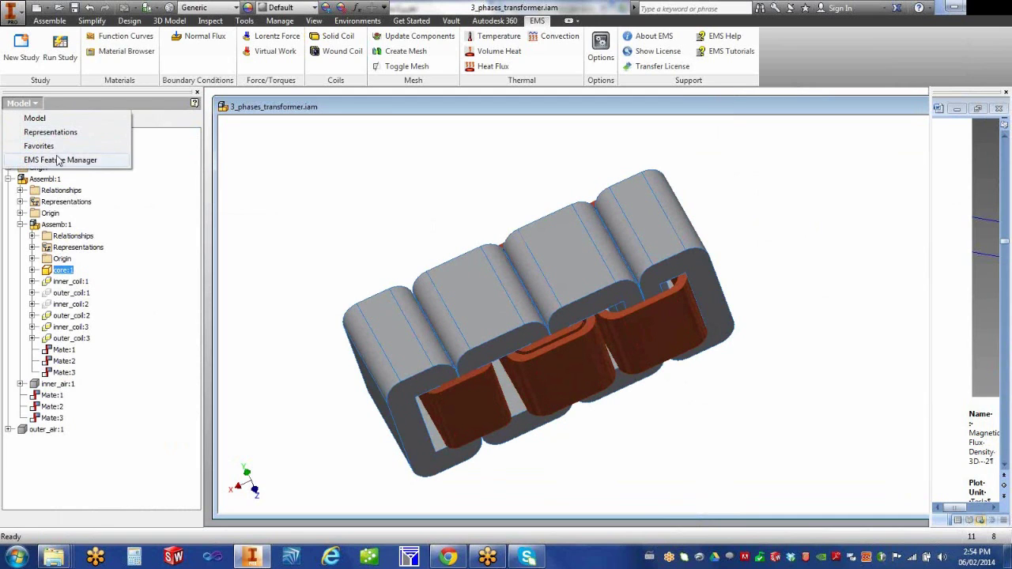
left_click(60, 159)
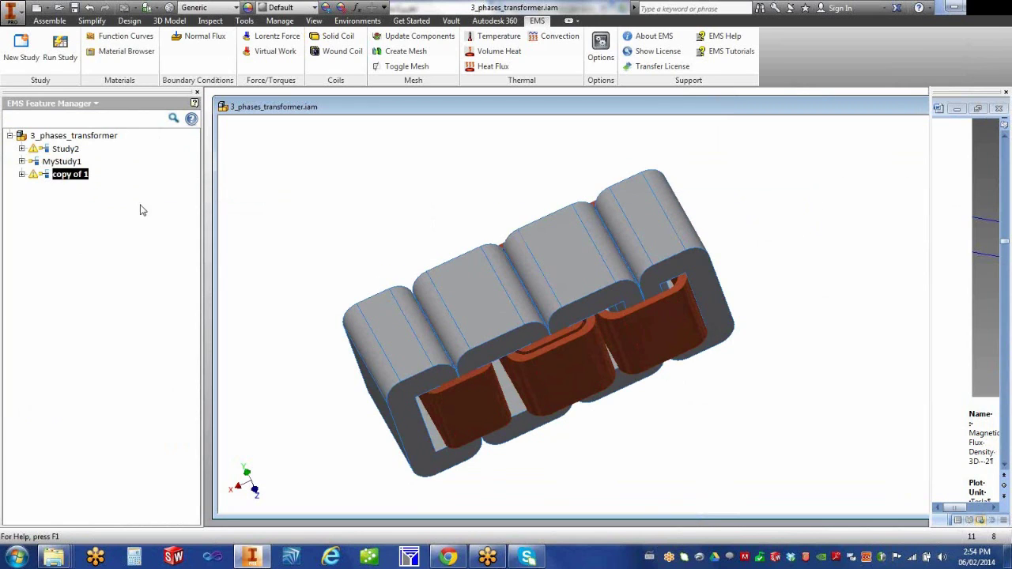
Expand Study2 in the EMS feature tree and display its mesh on the three-phase transformer.
left_click(21, 149)
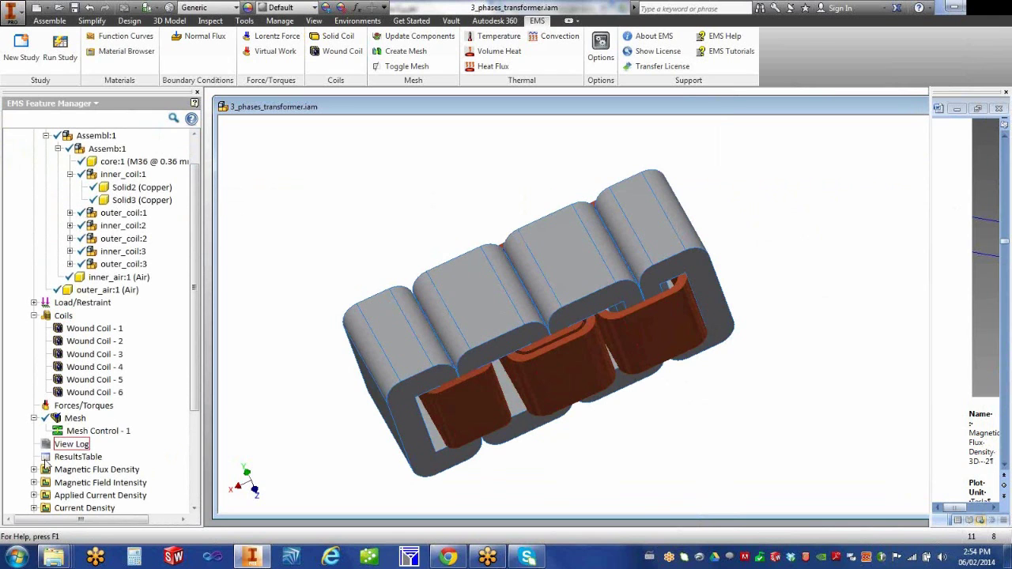
left_click(75, 419)
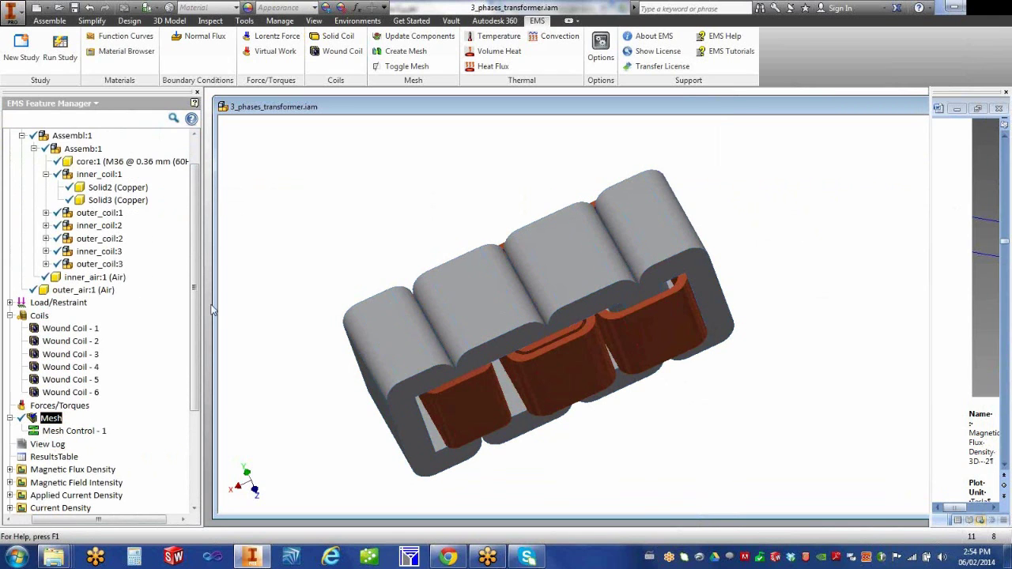
left_click(410, 68)
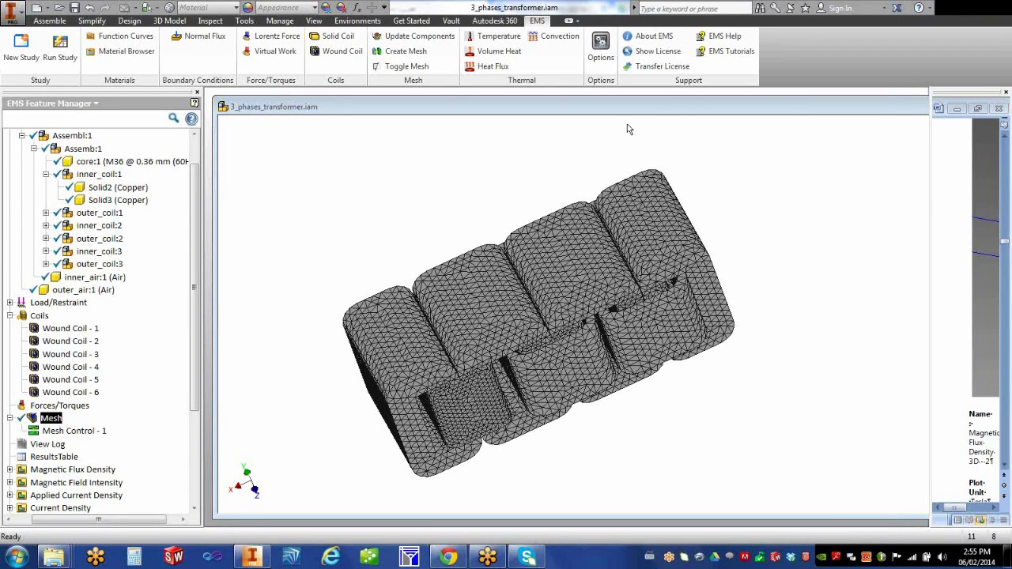
Close 3_phases_transformer without saving changes and open the recent Final_assembly document.
left_click(17, 13)
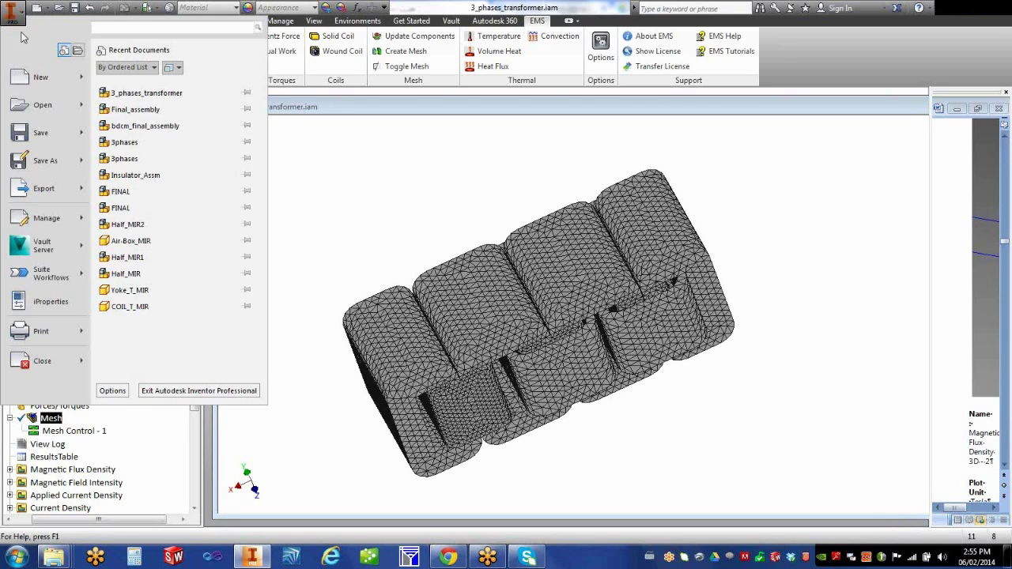
left_click(32, 362)
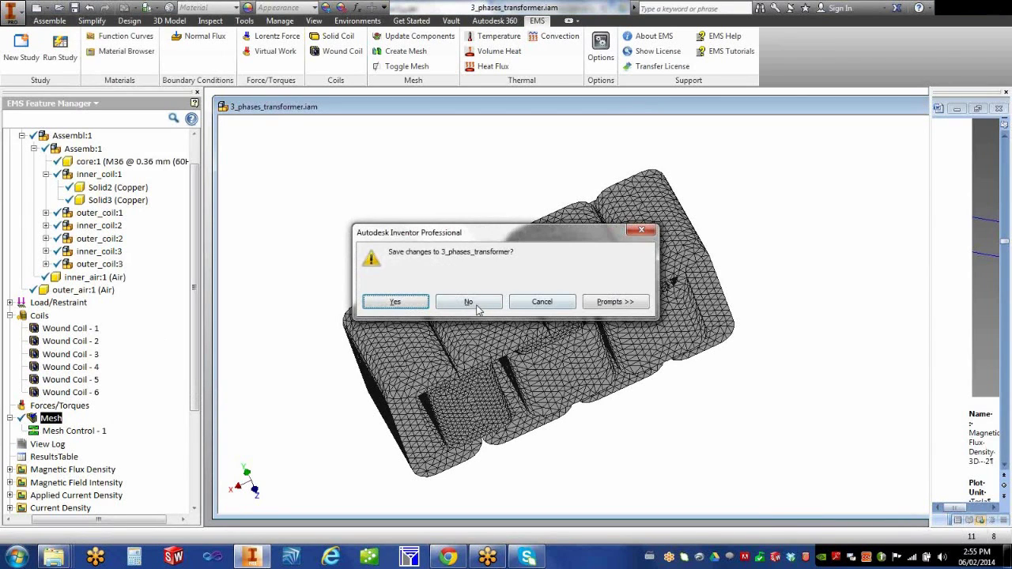
left_click(477, 309)
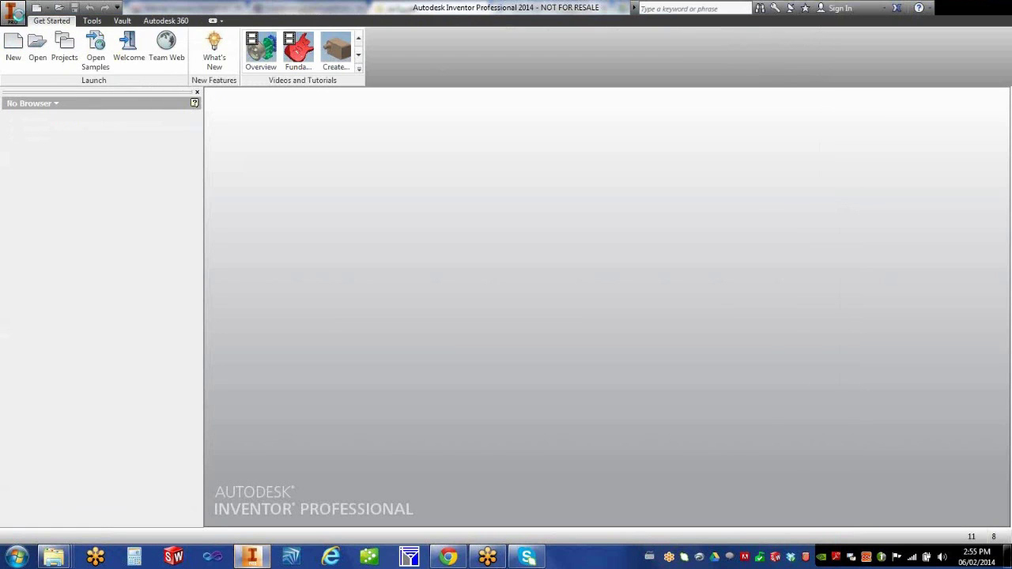
left_click(21, 15)
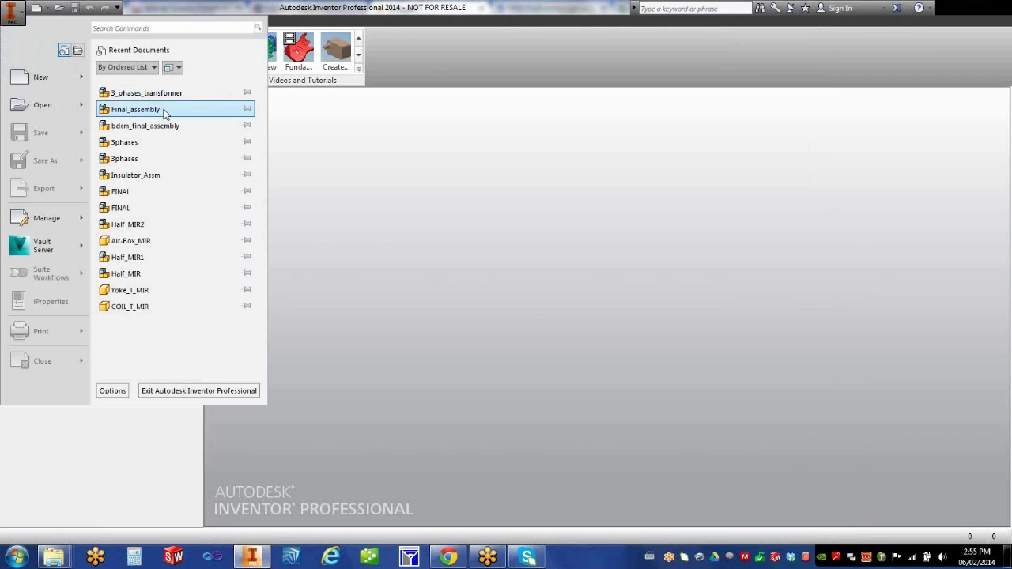
left_click(593, 370)
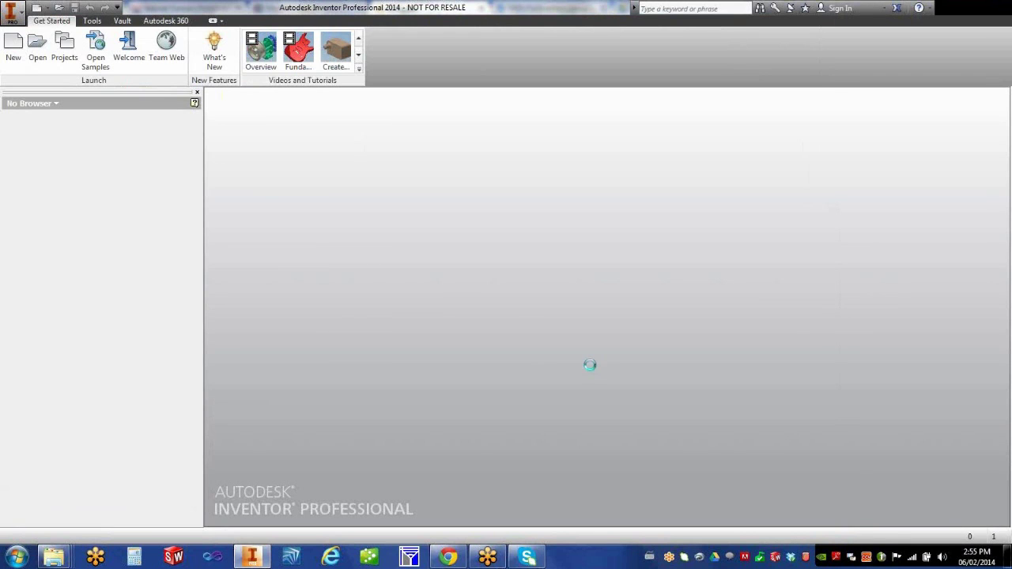
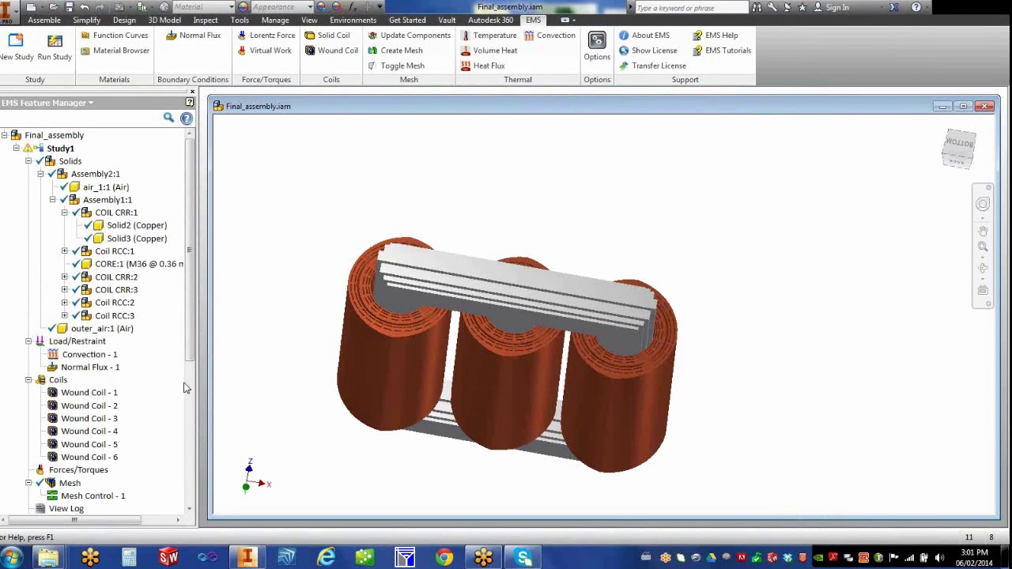
View the mesh details of Study1 in Final_assembly and dismiss them after reading.
scroll(190, 360, "down", 2)
left_click(66, 421)
left_click(68, 408)
right_click(68, 406)
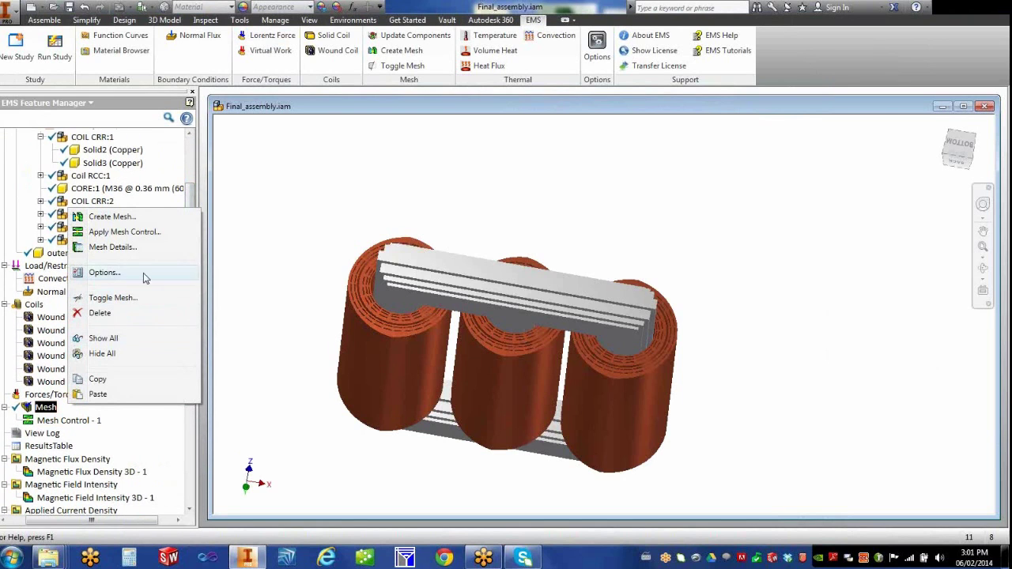
left_click(141, 248)
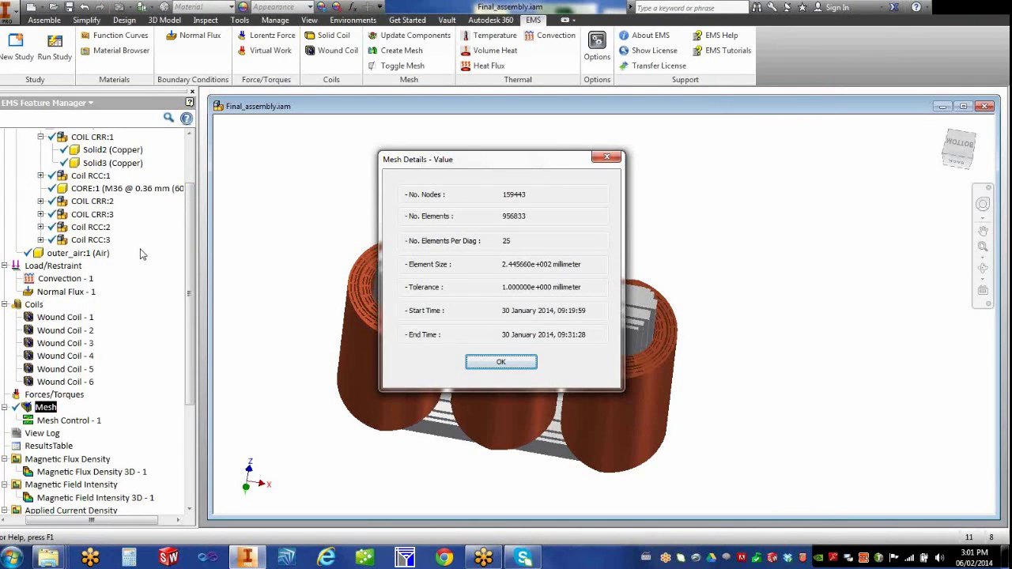
left_click(496, 364)
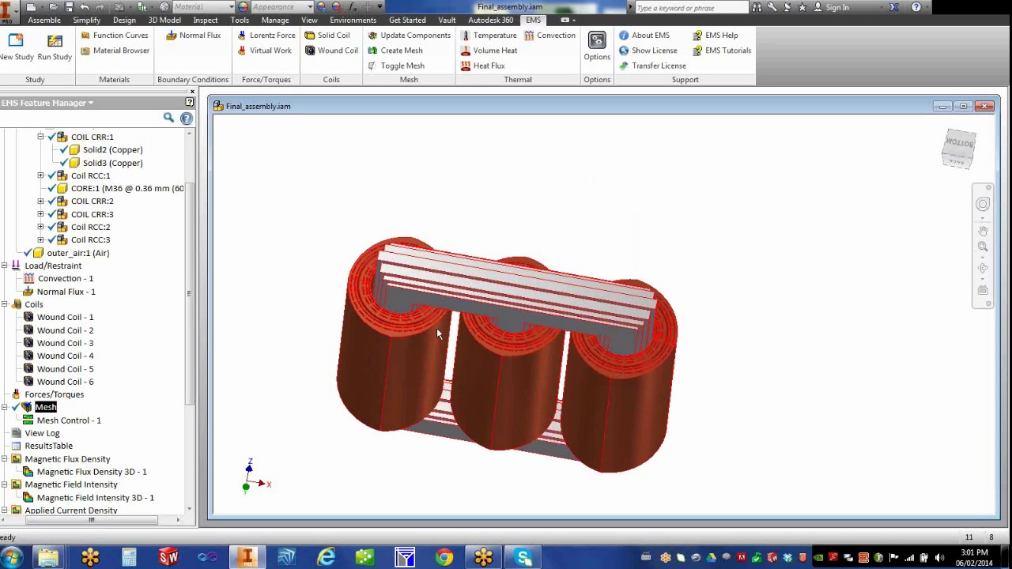
Display the mesh on the Final_assembly transformer and examine the coils and core from a closer, rotated view.
left_click(405, 66)
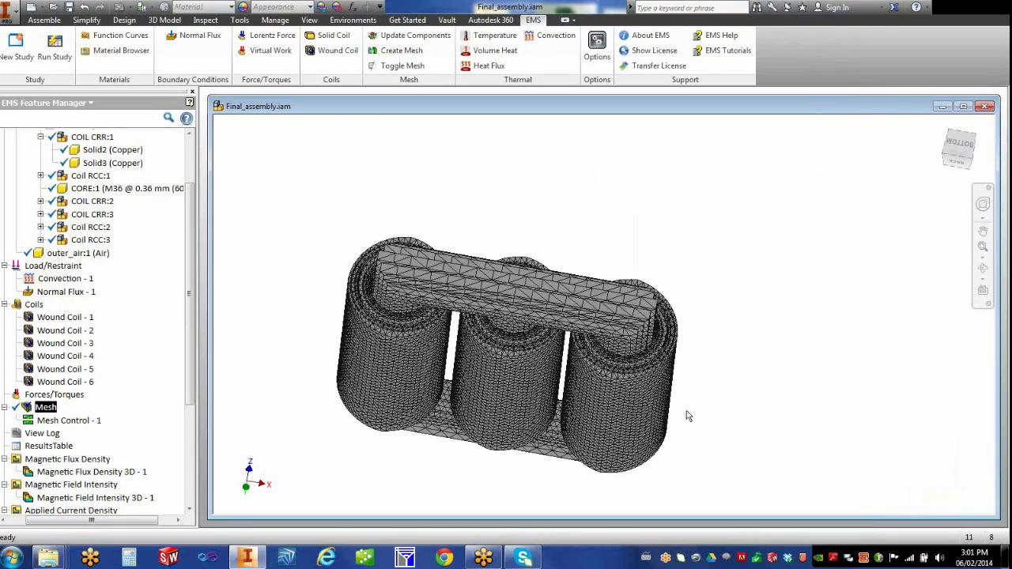
scroll(688, 413, "up", 5)
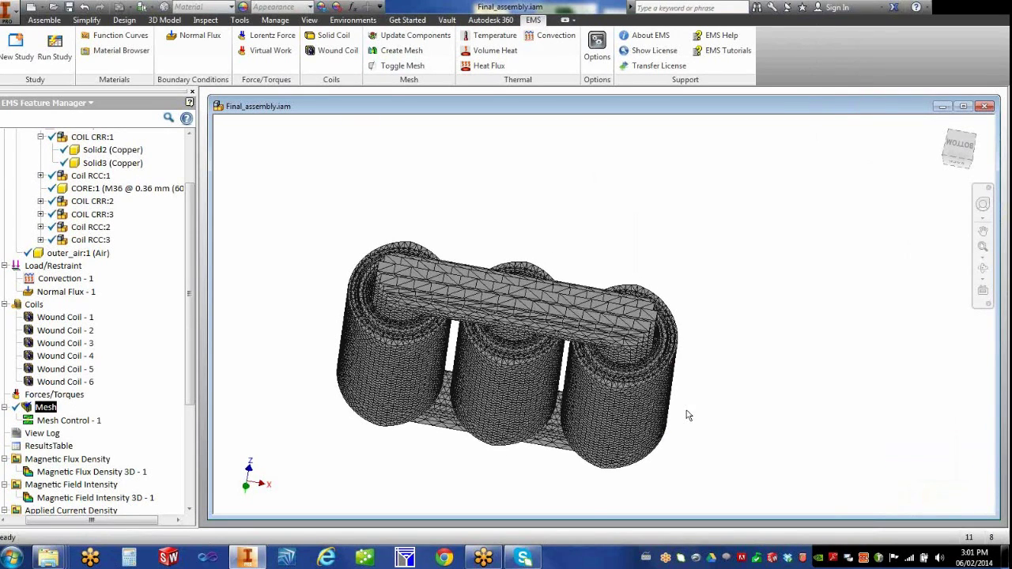
scroll(687, 413, "down", 4)
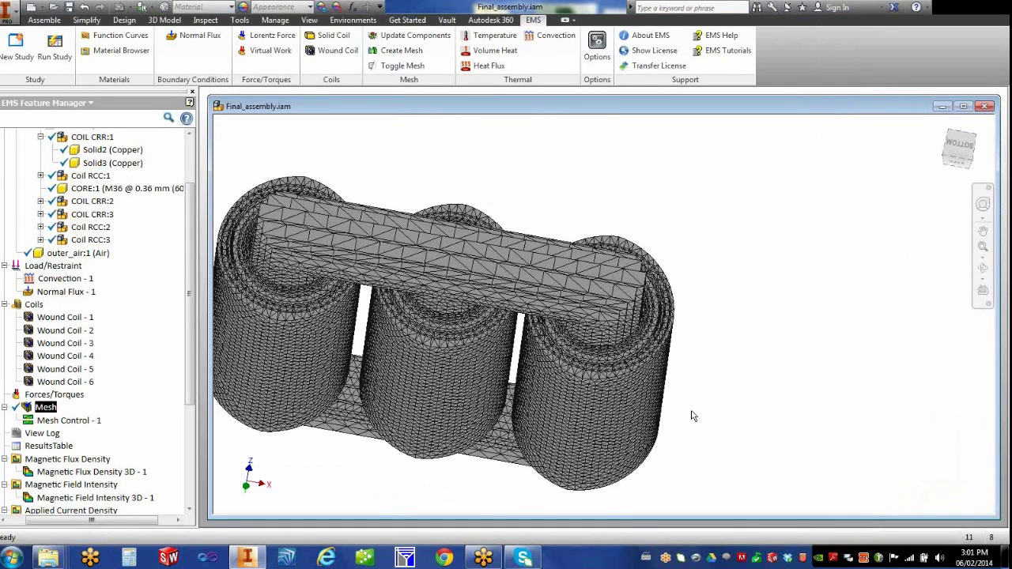
middle_click_drag(692, 405, 715, 377, "shift")
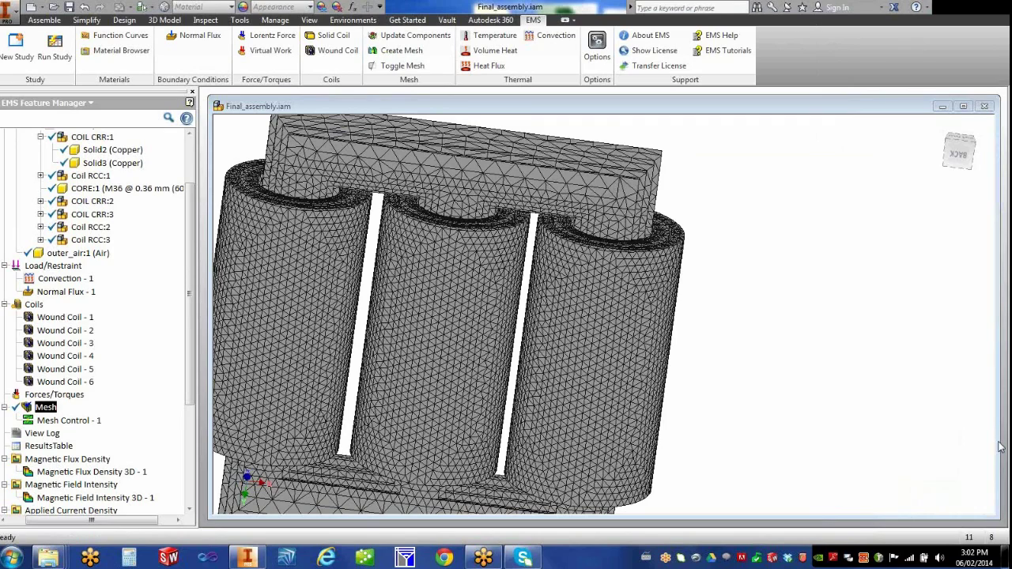
Open the solver log of Study1 and widen its pane to cover the graphics area.
left_click(188, 370)
scroll(188, 375, "down", 2)
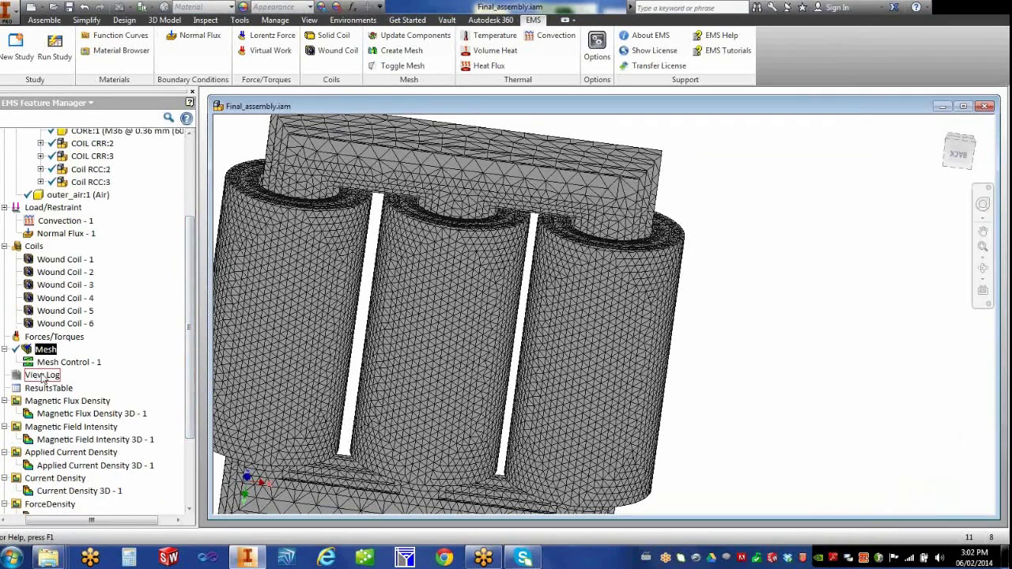
double_click(43, 376)
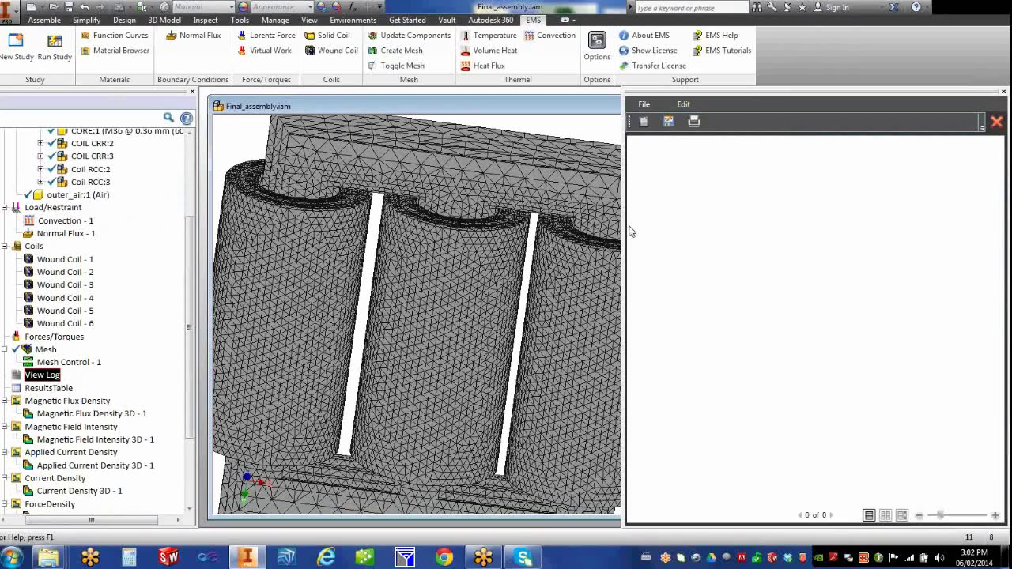
left_click_drag(625, 232, 211, 186)
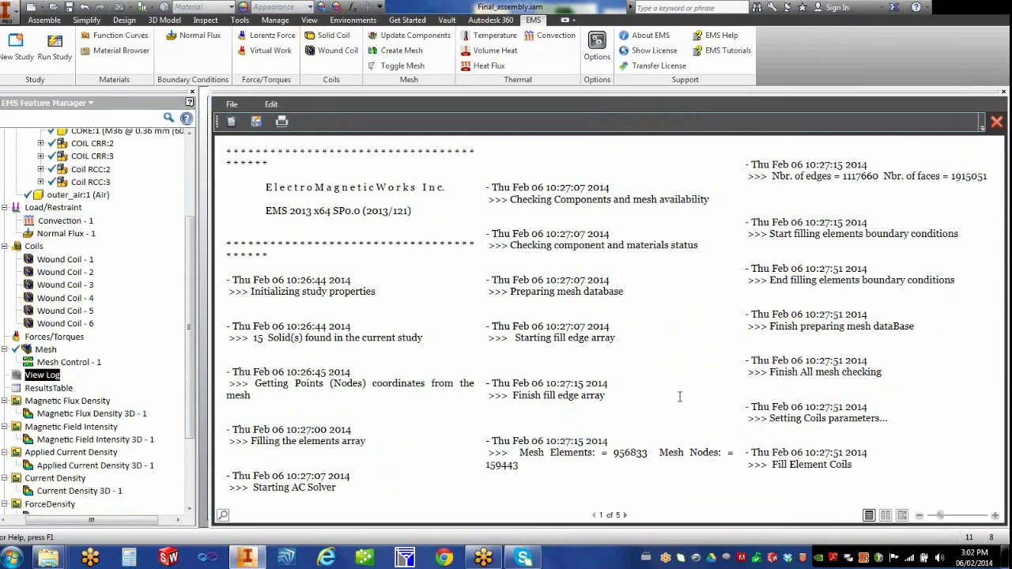
Compare the log's first and last pages for mesh size and solver start and end times, and narrow the log pane.
scroll(679, 397, "down", 1)
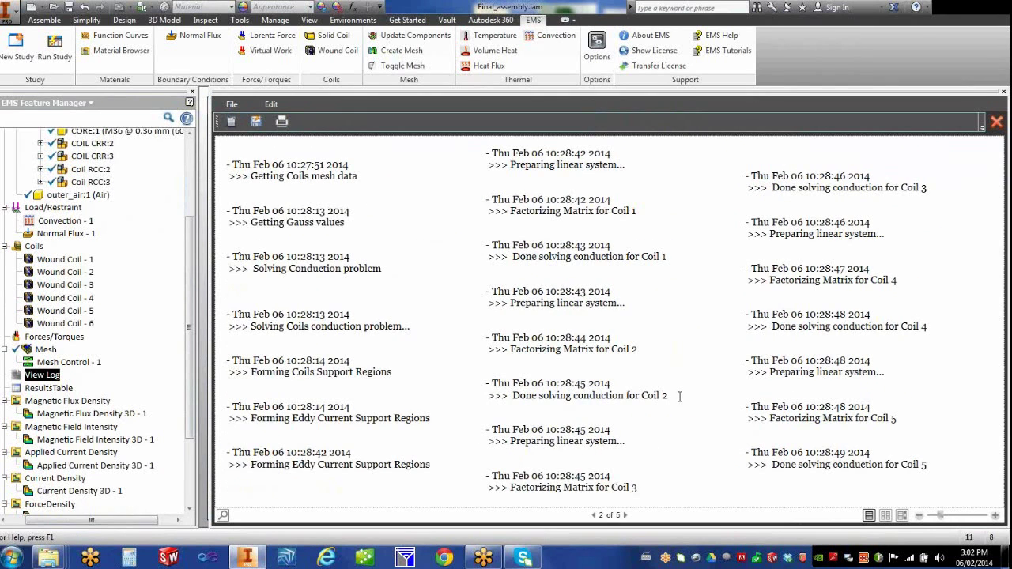
scroll(679, 397, "down", 3)
scroll(697, 426, "up", 4)
scroll(697, 427, "down", 1)
scroll(697, 426, "up", 1)
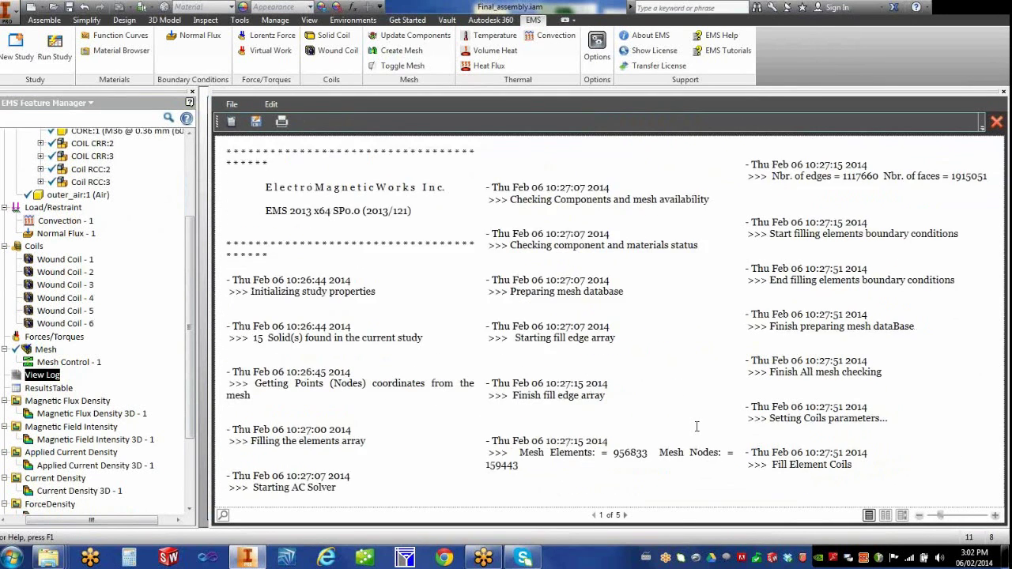
scroll(697, 426, "down", 4)
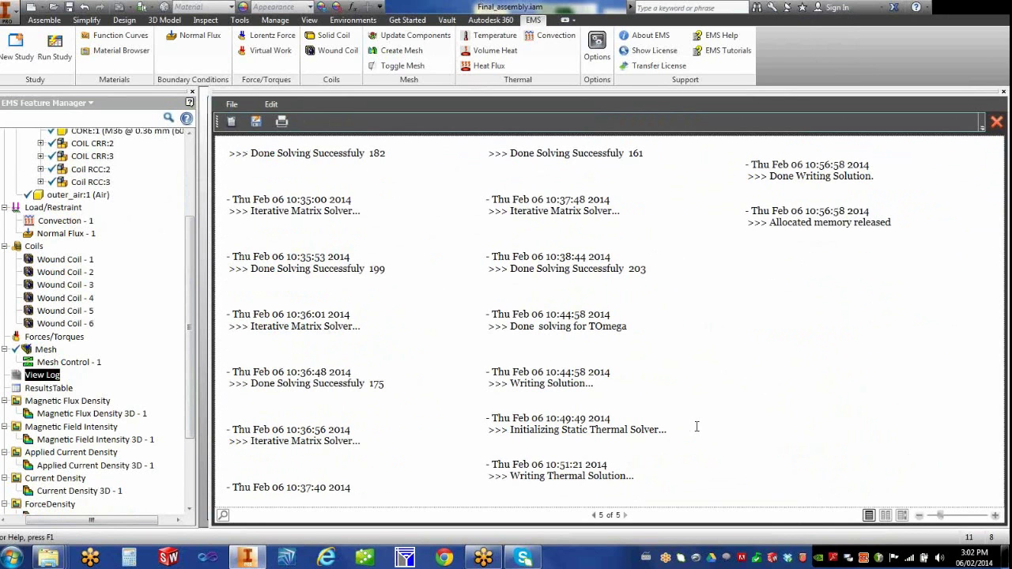
scroll(697, 427, "up", 4)
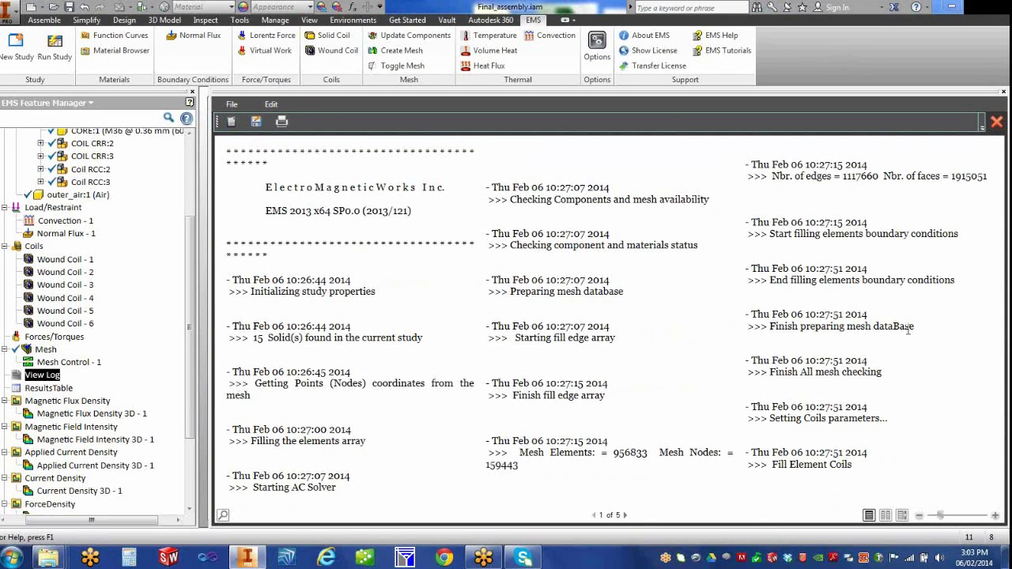
scroll(924, 352, "down", 4)
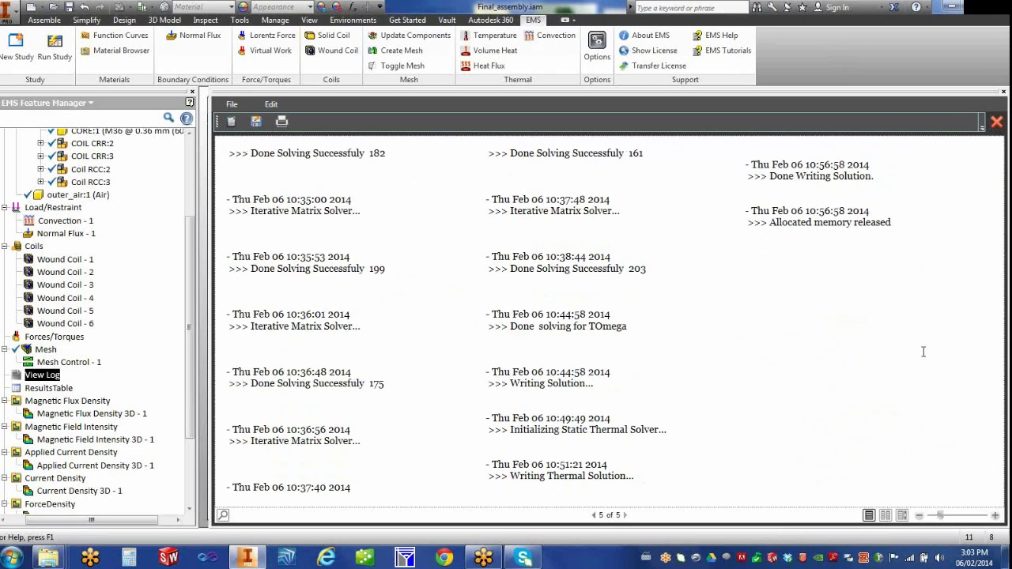
scroll(923, 352, "up", 4)
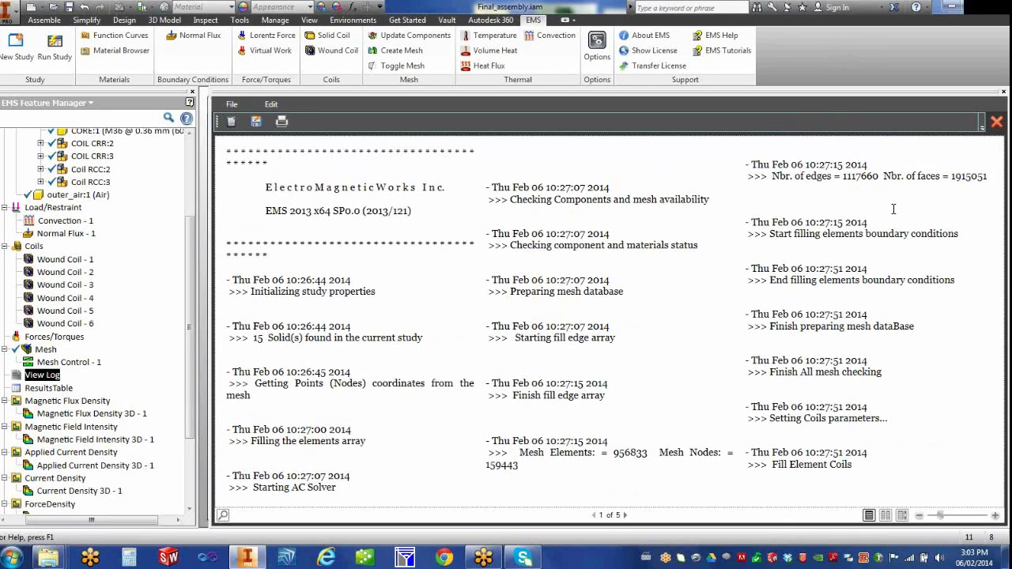
scroll(919, 286, "down", 10)
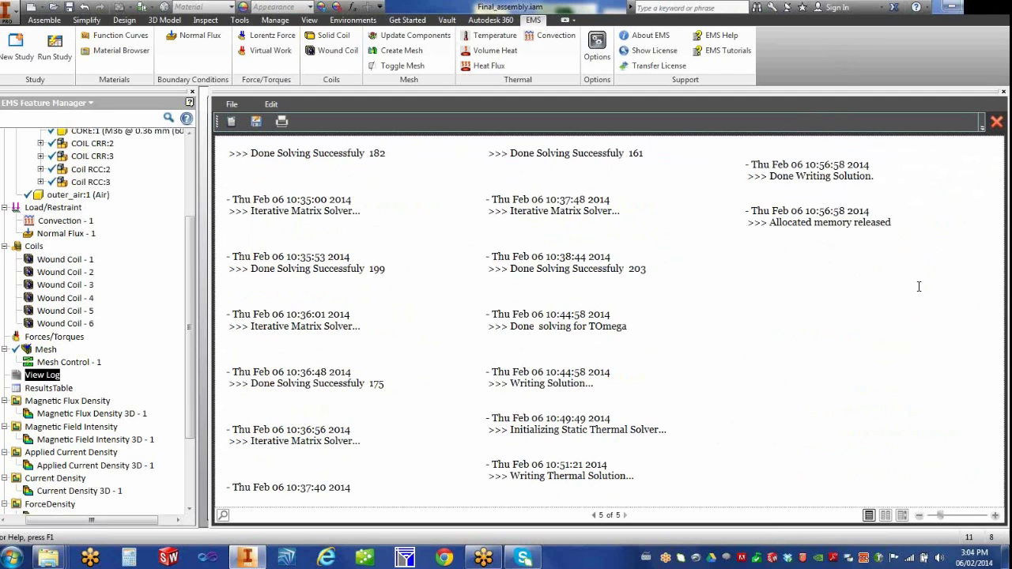
scroll(919, 286, "up", 10)
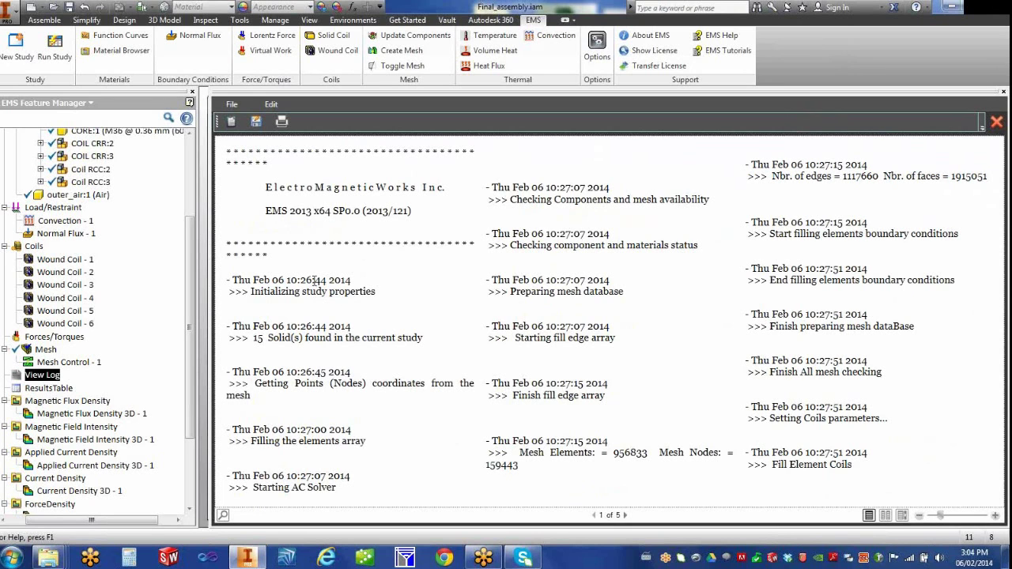
scroll(939, 376, "down", 4)
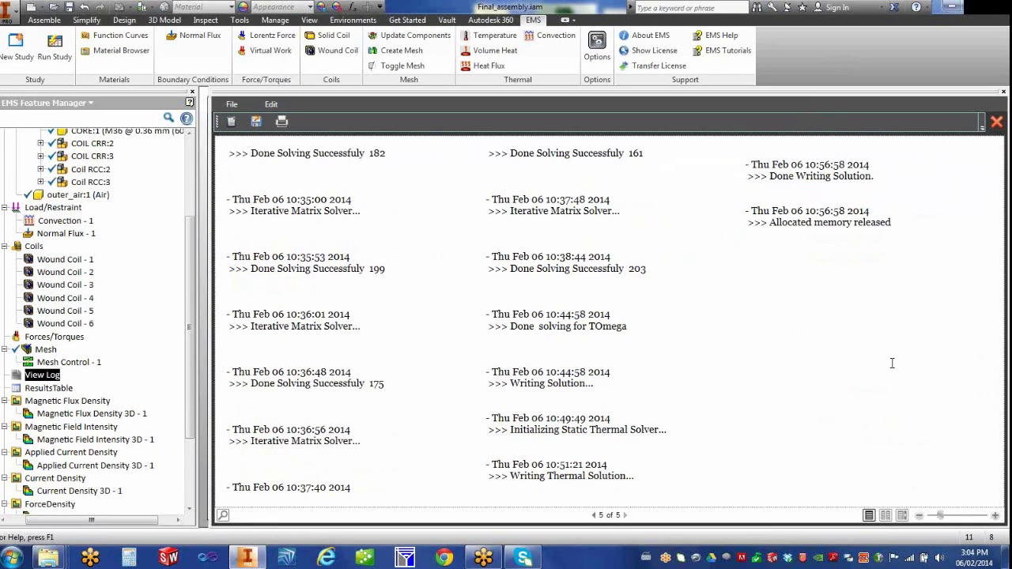
scroll(891, 363, "up", 4)
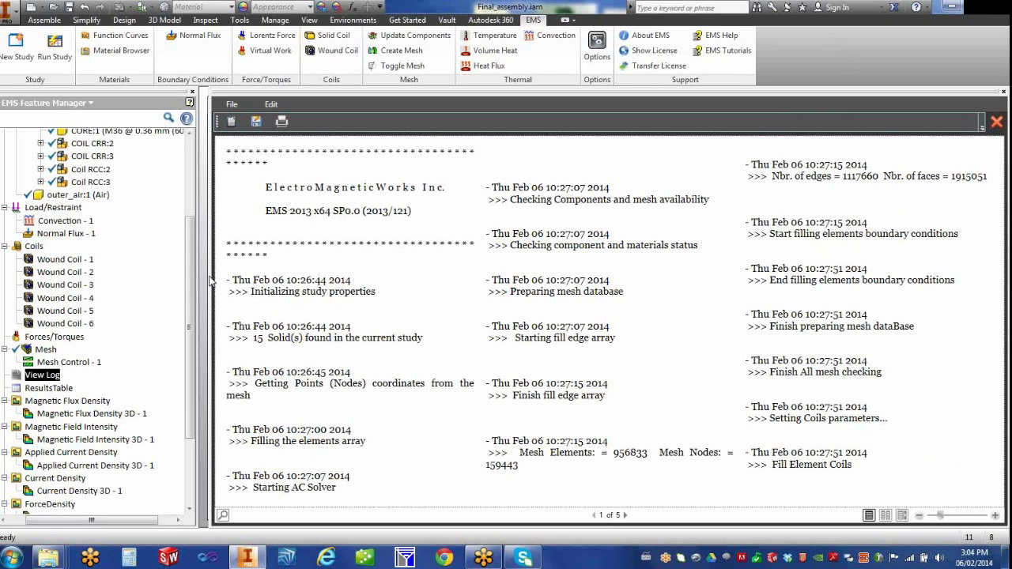
left_click_drag(286, 273, 817, 307)
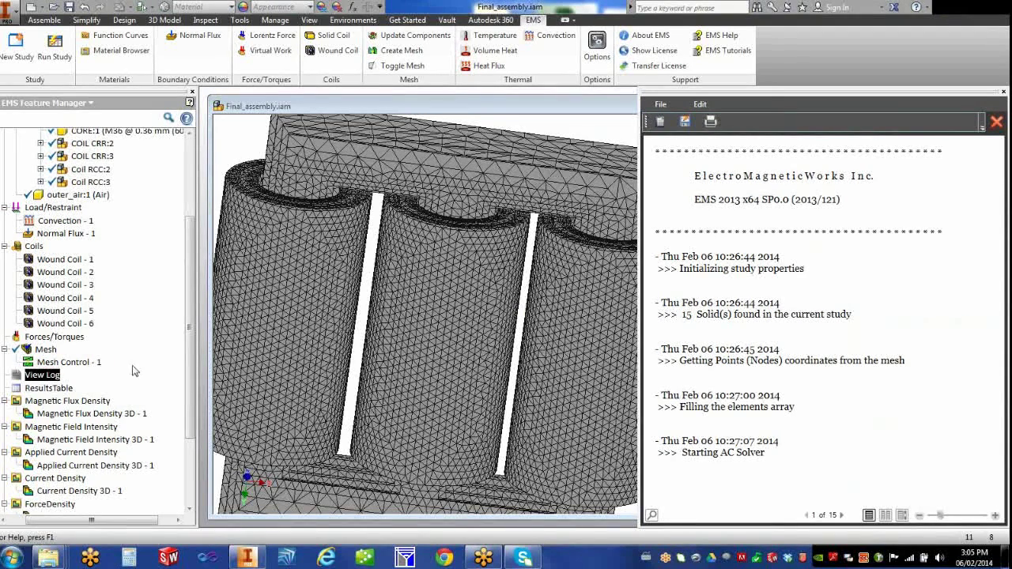
Examine the CORE:1 losses in the Study1 results table and put the table away.
scroll(64, 360, "down", 1)
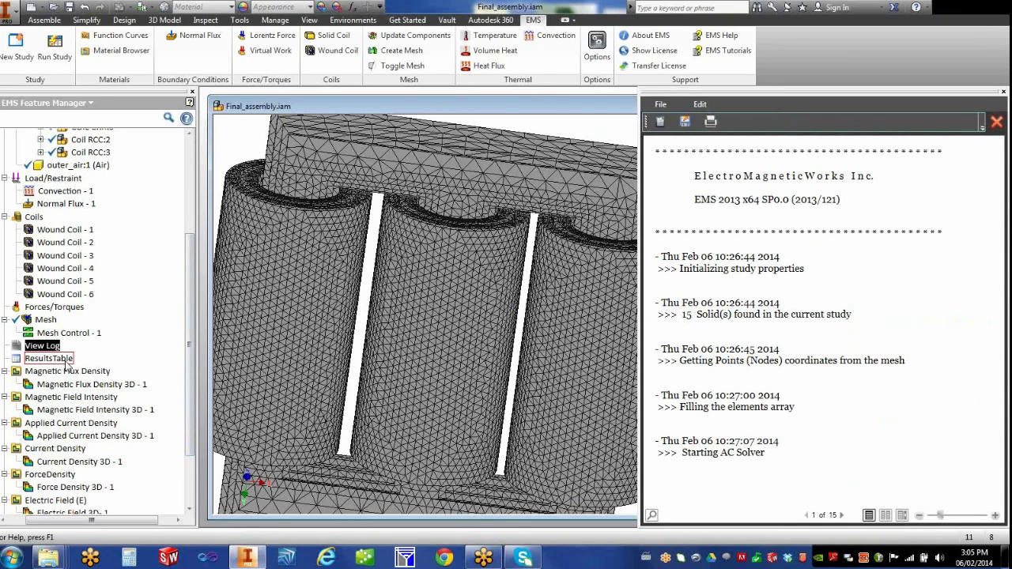
left_click(62, 361)
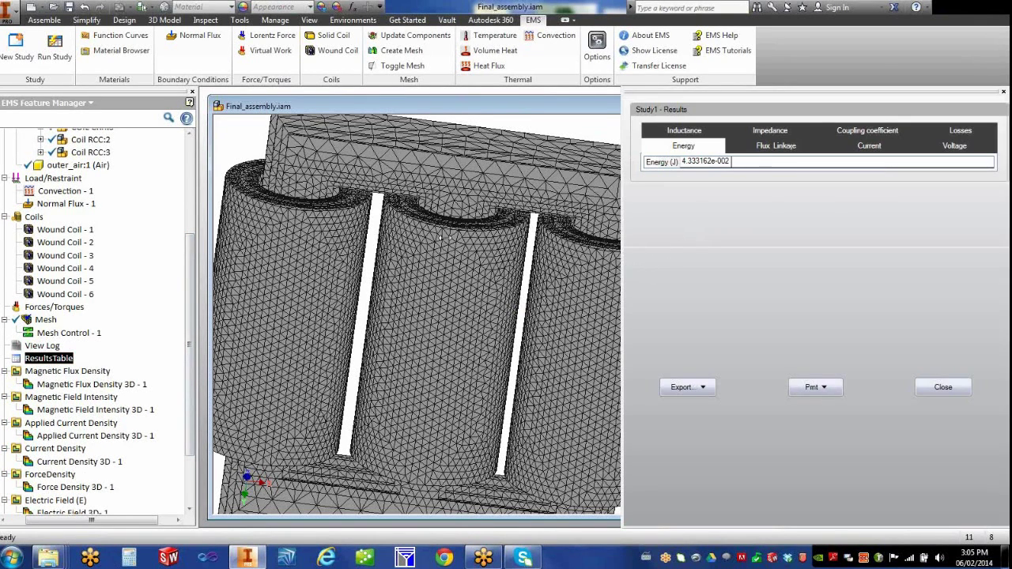
left_click(779, 131)
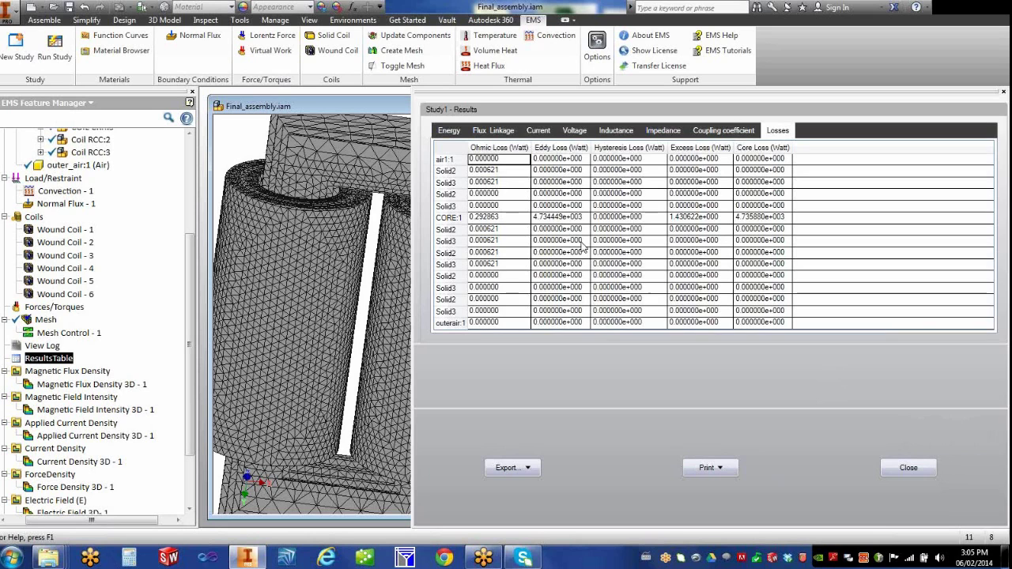
left_click(448, 217)
left_click_drag(744, 97, 522, 95)
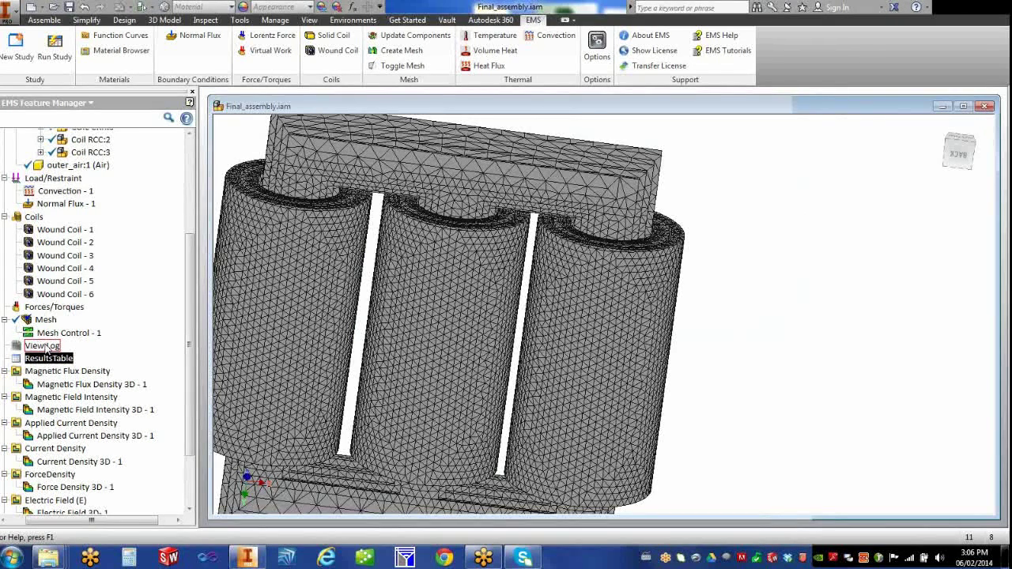
Reopen the Study1 log, page through to its last page, and narrow the pane to uncover the meshed model.
left_click(46, 347)
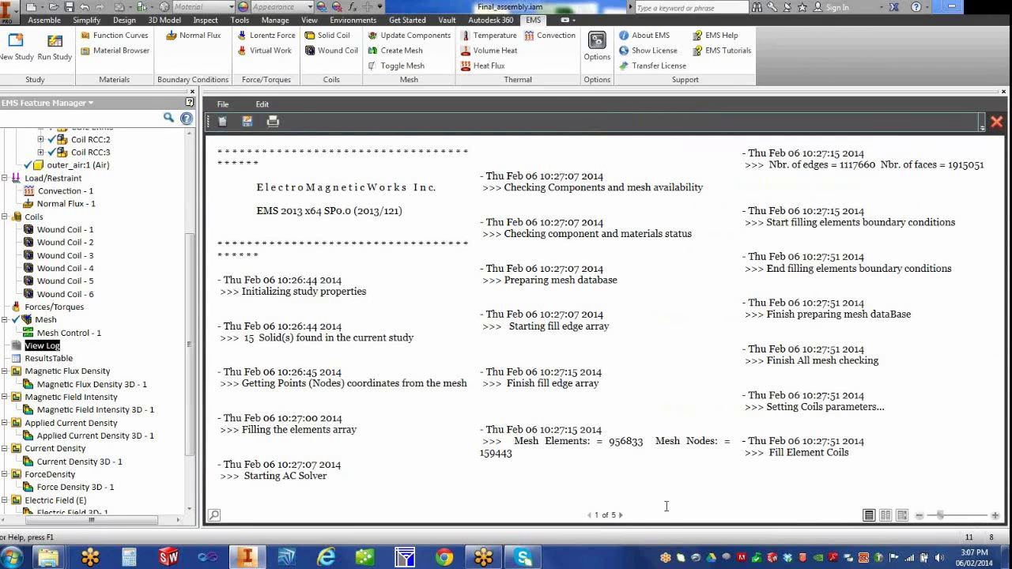
left_click(620, 515)
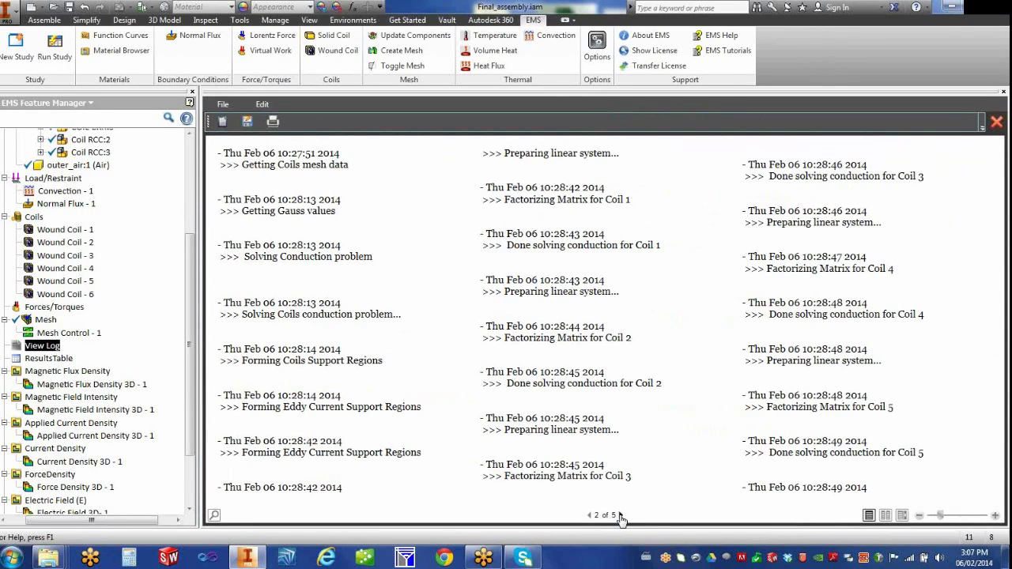
left_click(620, 515)
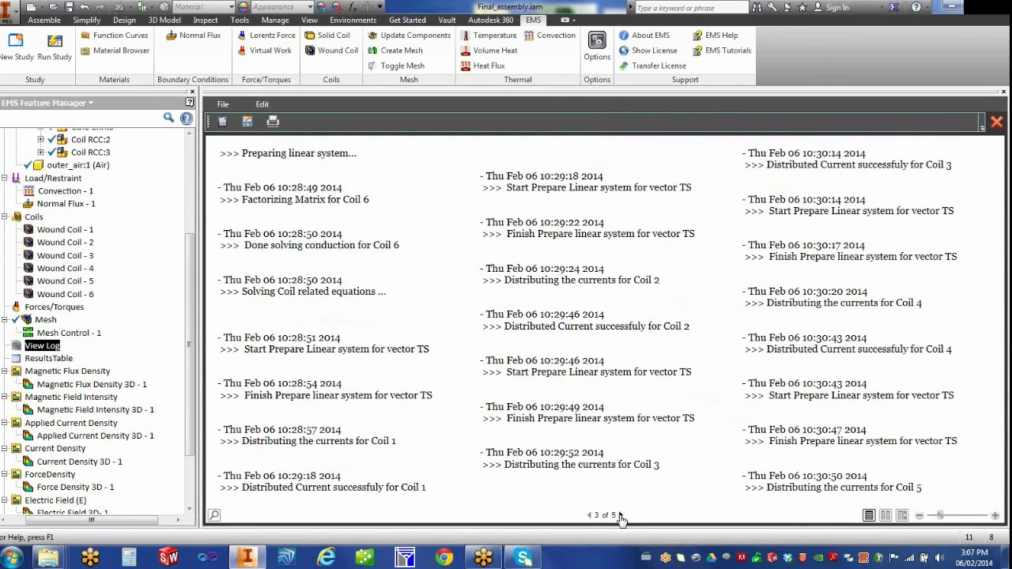
left_click(620, 516)
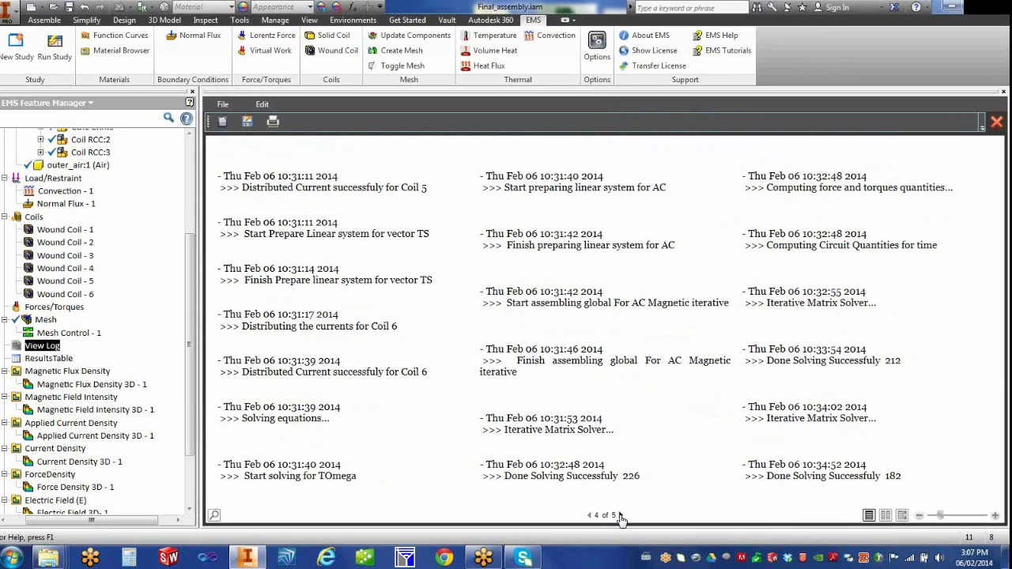
left_click(620, 515)
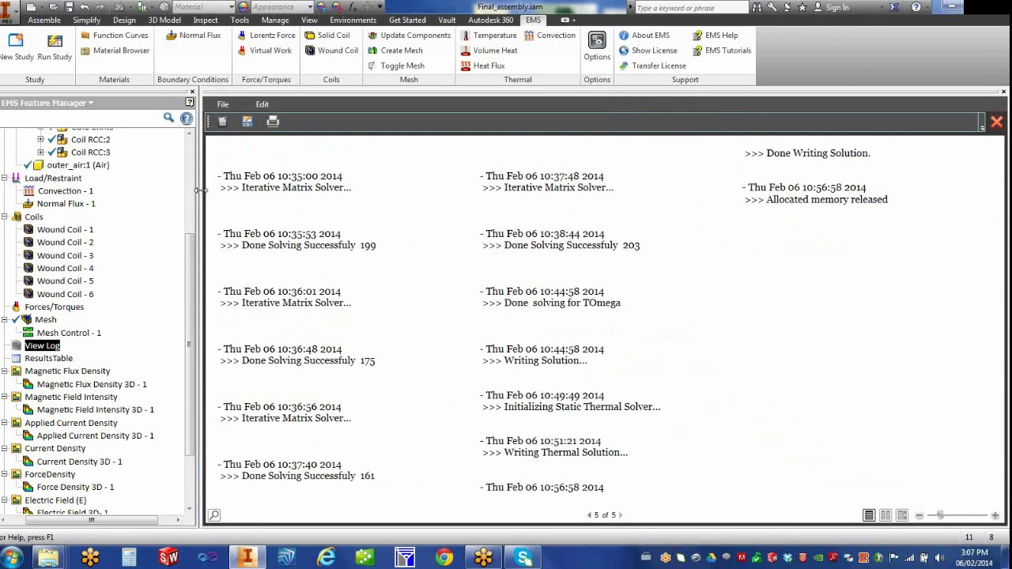
left_click_drag(704, 225, 884, 225)
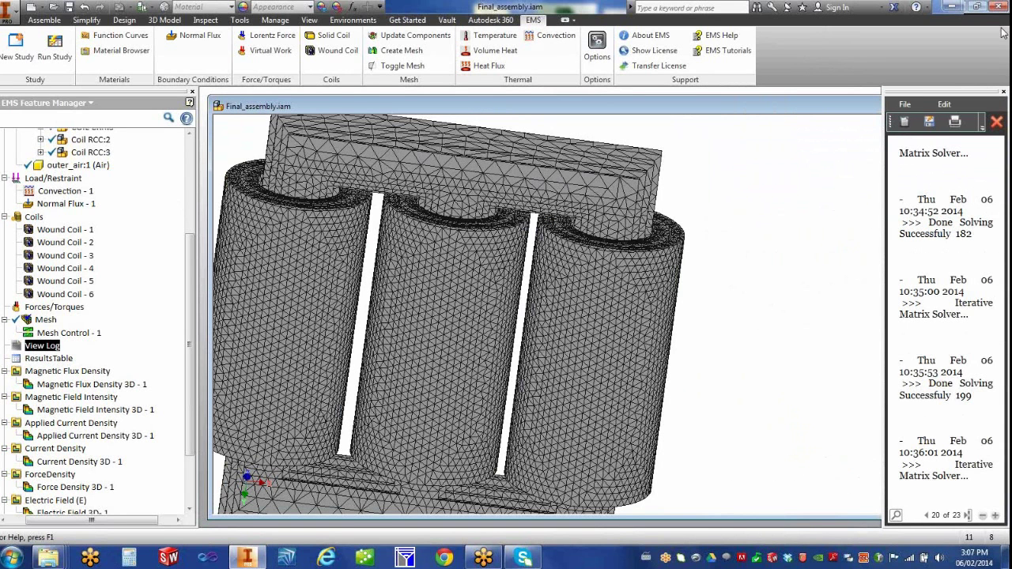